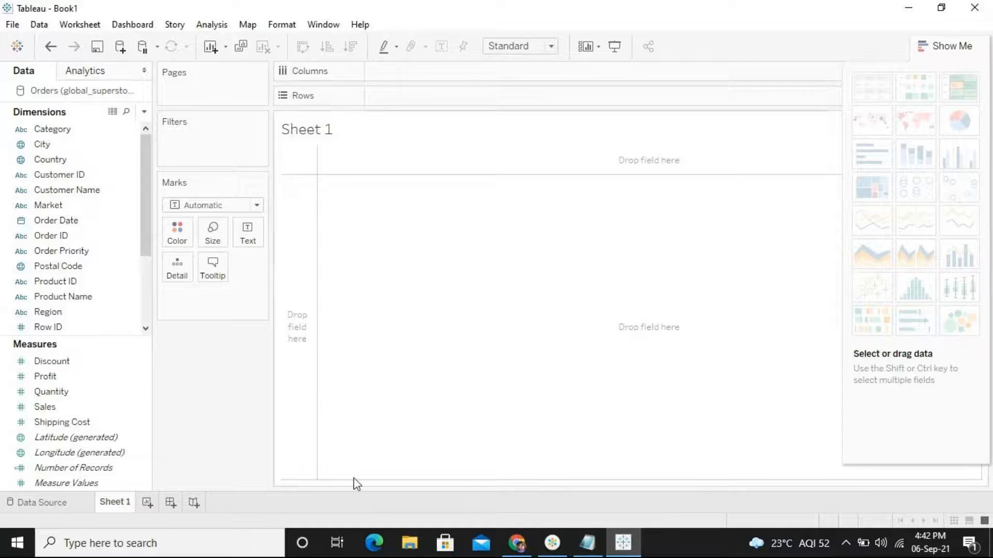
# Build a bar chart of summed Sales by Sub-Category, with Sub-Category on Columns and Sales on Rows.
pyautogui.click(147, 285)
pyautogui.moveTo(147, 281); pyautogui.dragTo(136, 98)
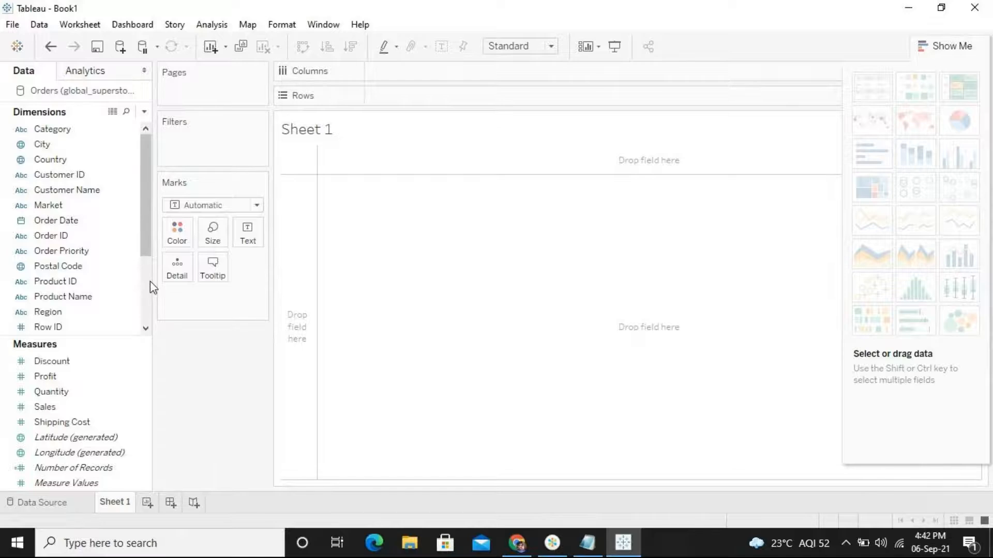
pyautogui.scroll(-3, 150, 282)
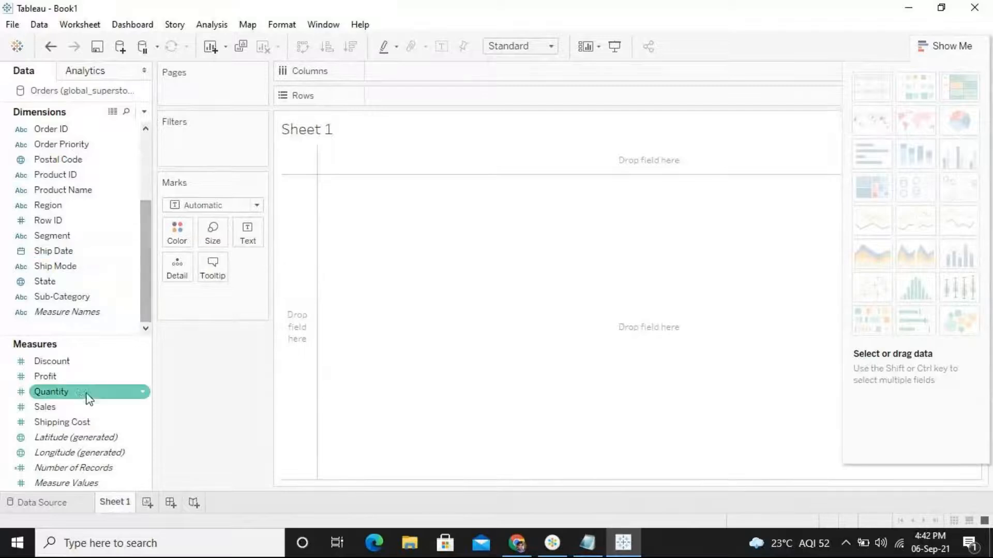
pyautogui.click(76, 409)
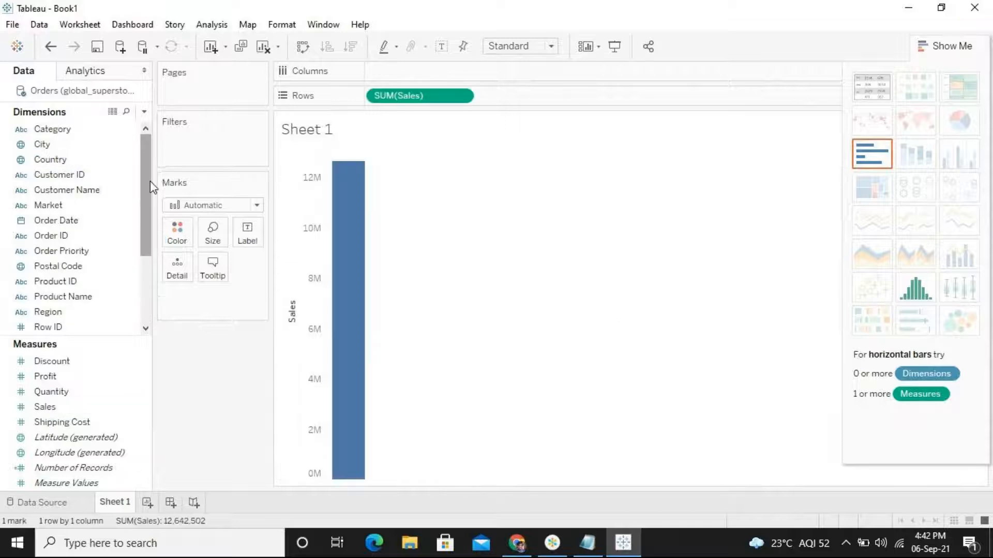
pyautogui.click(117, 267)
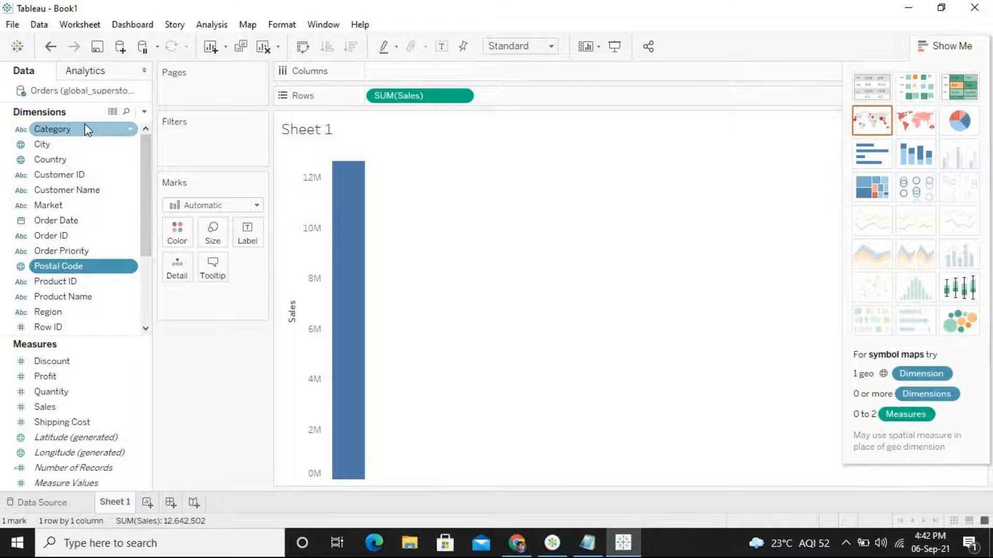
pyautogui.moveTo(144, 163); pyautogui.dragTo(138, 238)
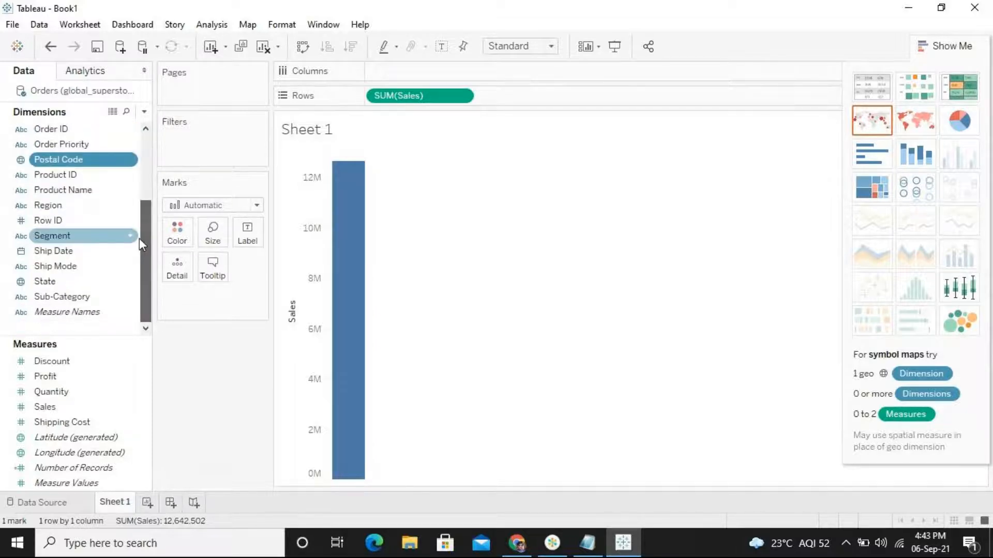
pyautogui.click(66, 293)
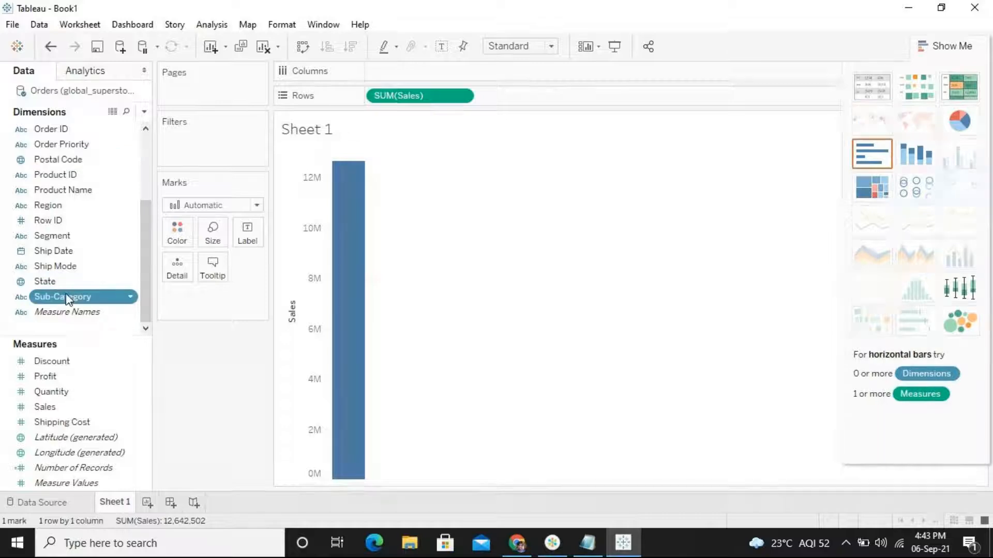
pyautogui.doubleClick(67, 293)
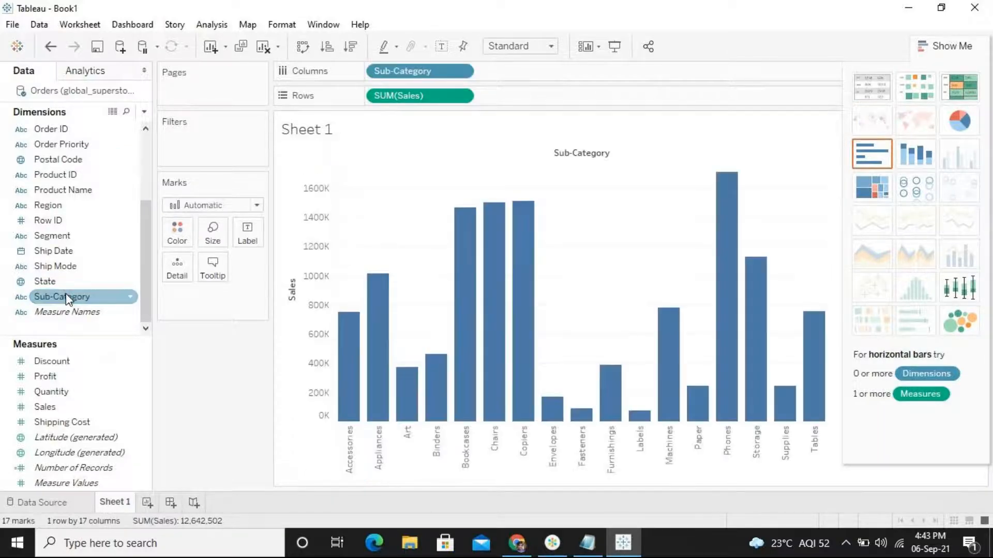
# Convert the Sub-Category sales chart to a text table and clear the worksheet.
pyautogui.click(873, 92)
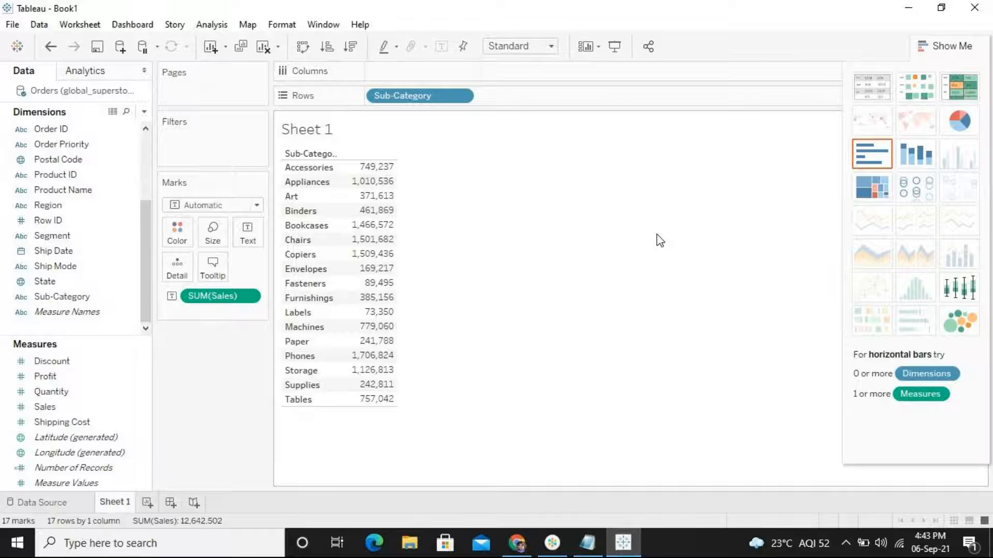
pyautogui.moveTo(379, 181)
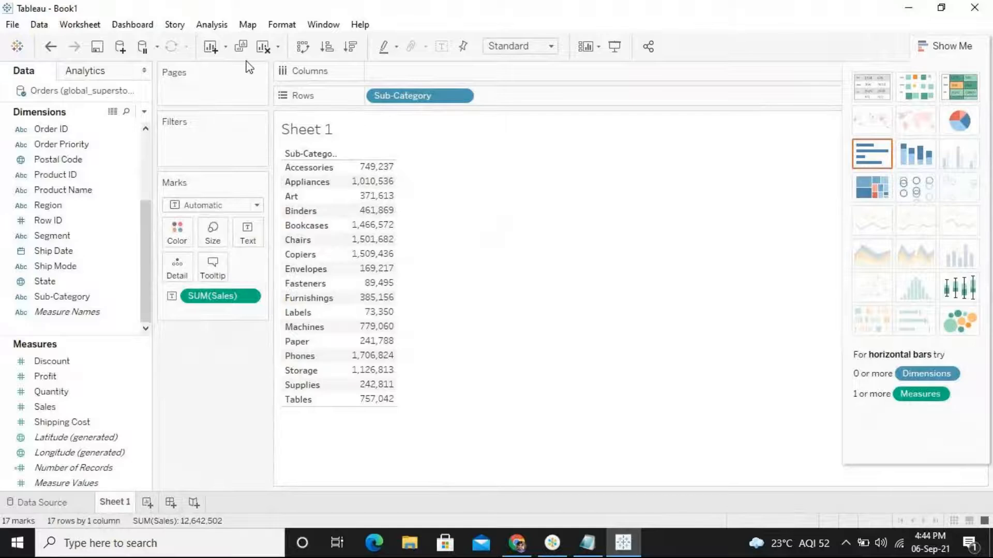
pyautogui.click(264, 47)
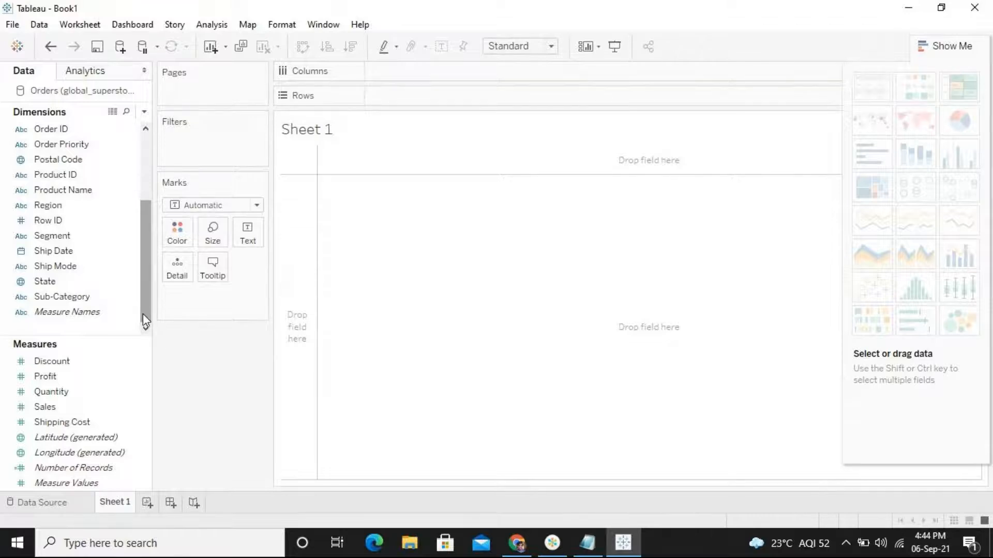
# Add State to the empty sheet as a map and place Category on Rows ahead of the generated latitude.
pyautogui.click(48, 282)
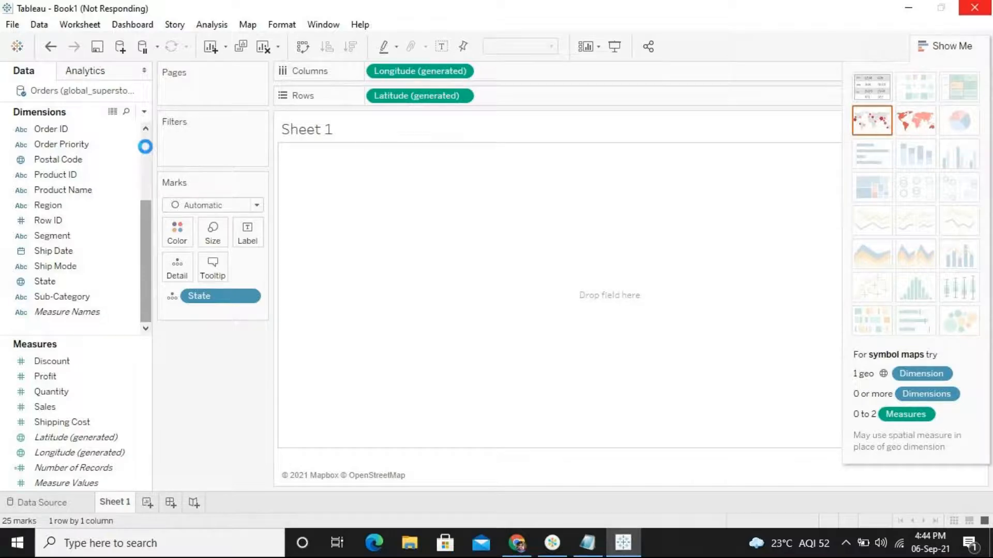
pyautogui.click(145, 147)
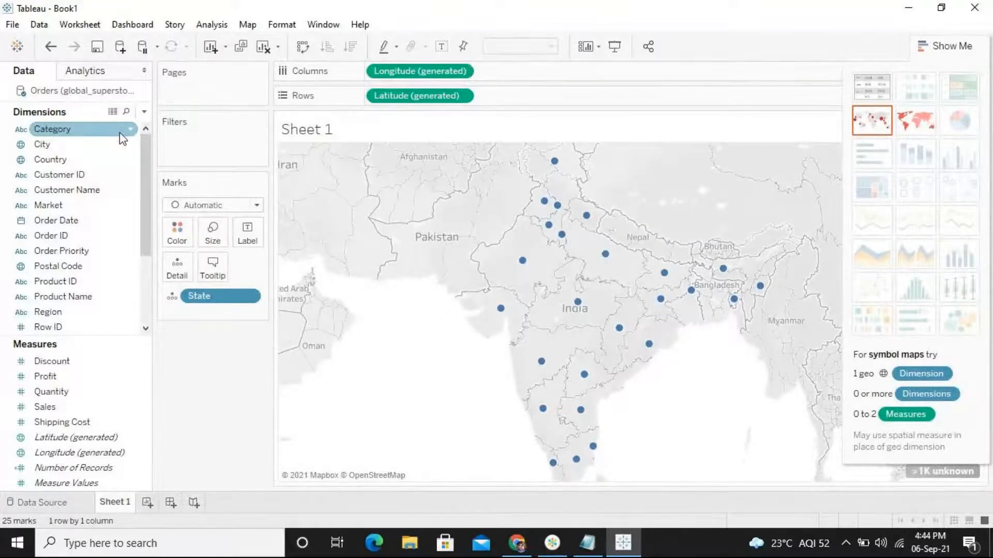
pyautogui.click(118, 133)
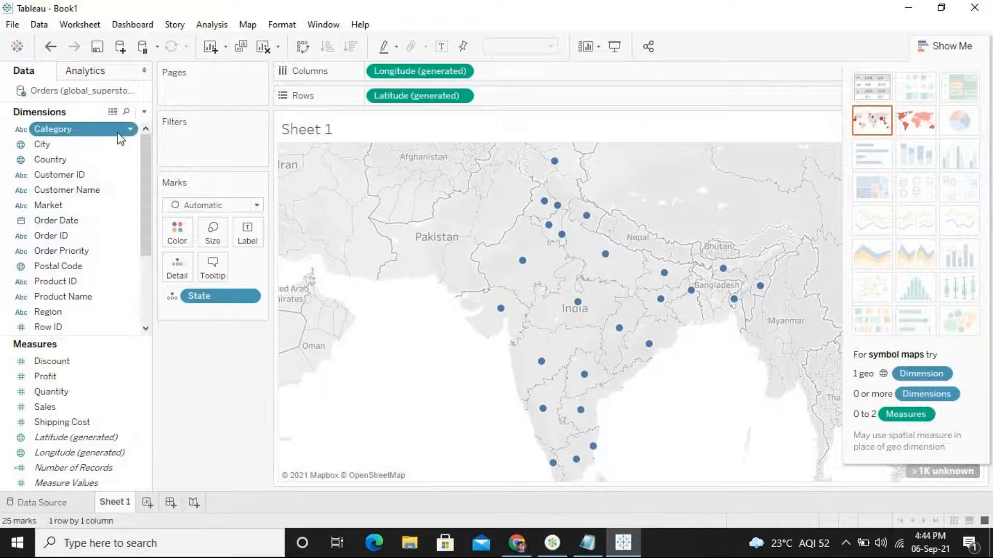
pyautogui.moveTo(118, 134); pyautogui.dragTo(383, 96)
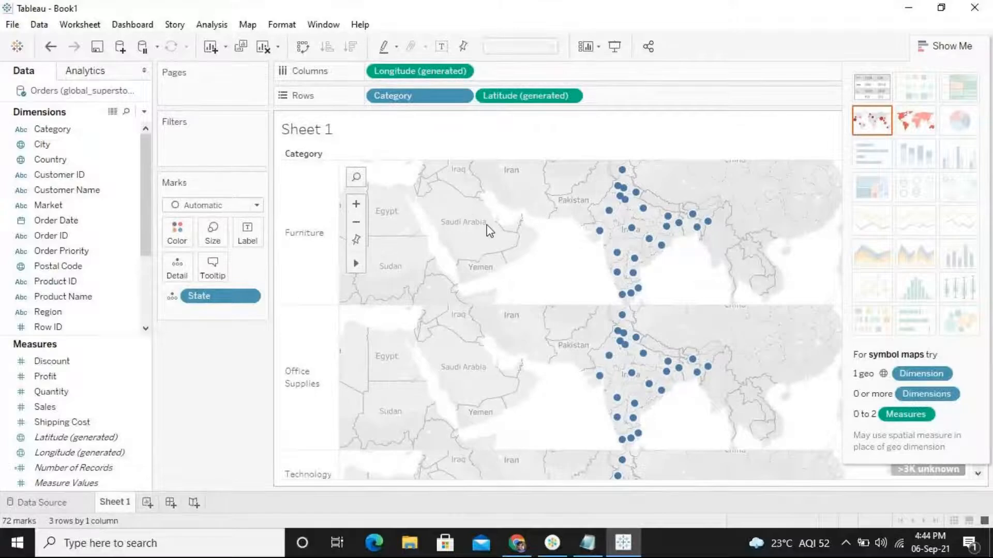
# Turn the map into a table by replacing the generated coordinates with State on Rows, ordered after Category.
pyautogui.moveTo(404, 98); pyautogui.dragTo(609, 94)
pyautogui.moveTo(551, 103)
pyautogui.mouseDown()
pyautogui.moveTo(310, 305)
pyautogui.moveTo(399, 155)
pyautogui.moveTo(443, 49)
pyautogui.moveTo(299, 306)
pyautogui.moveTo(188, 432)
pyautogui.moveTo(231, 304)
pyautogui.moveTo(543, 105)
pyautogui.mouseUp()
pyautogui.moveTo(448, 106); pyautogui.dragTo(662, 102)
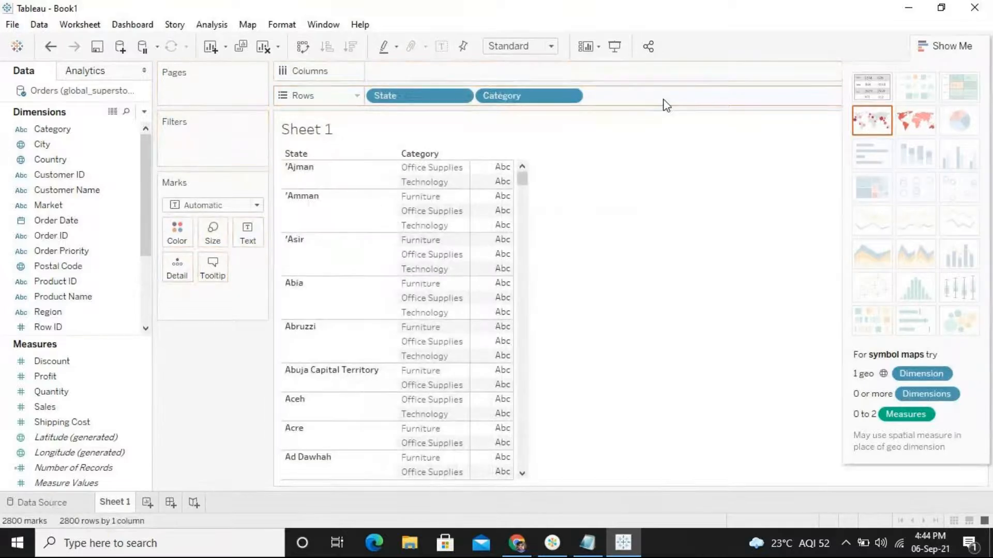
pyautogui.moveTo(451, 106); pyautogui.dragTo(683, 104)
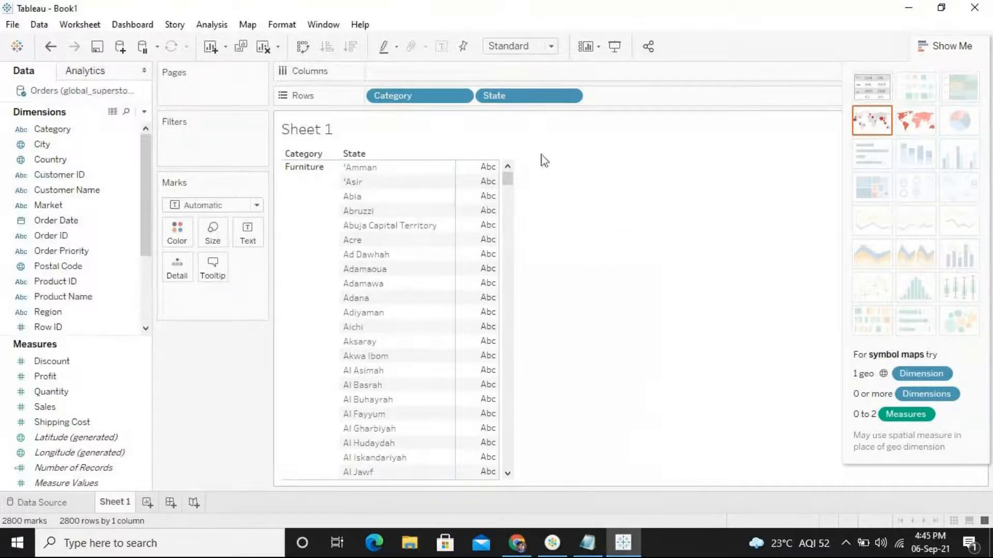
# Add Sales to the Category and State table as its text values.
pyautogui.moveTo(508, 179); pyautogui.dragTo(514, 133)
pyautogui.click(76, 394)
pyautogui.moveTo(60, 406); pyautogui.dragTo(480, 301)
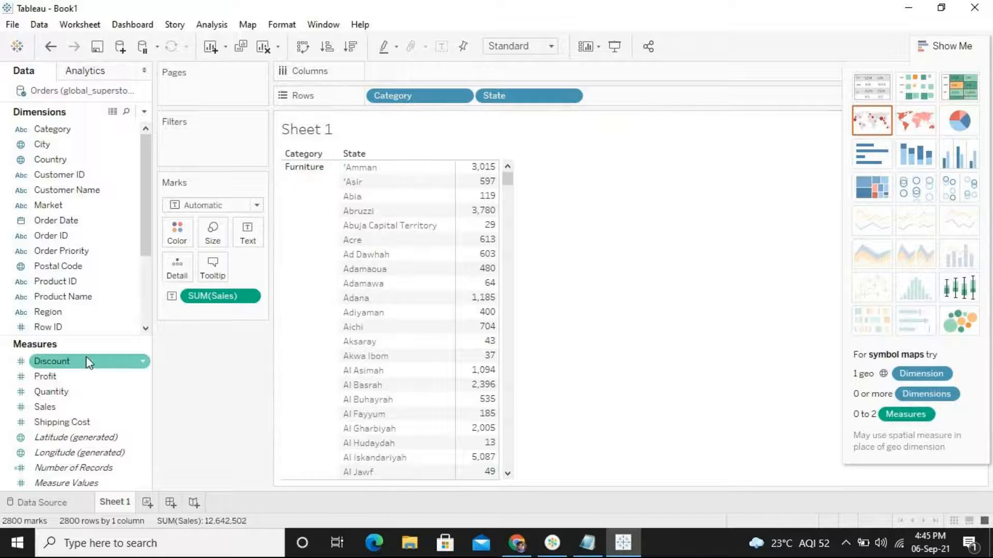
# Create a new calculated field and name it AND.
pyautogui.moveTo(146, 242); pyautogui.dragTo(144, 310)
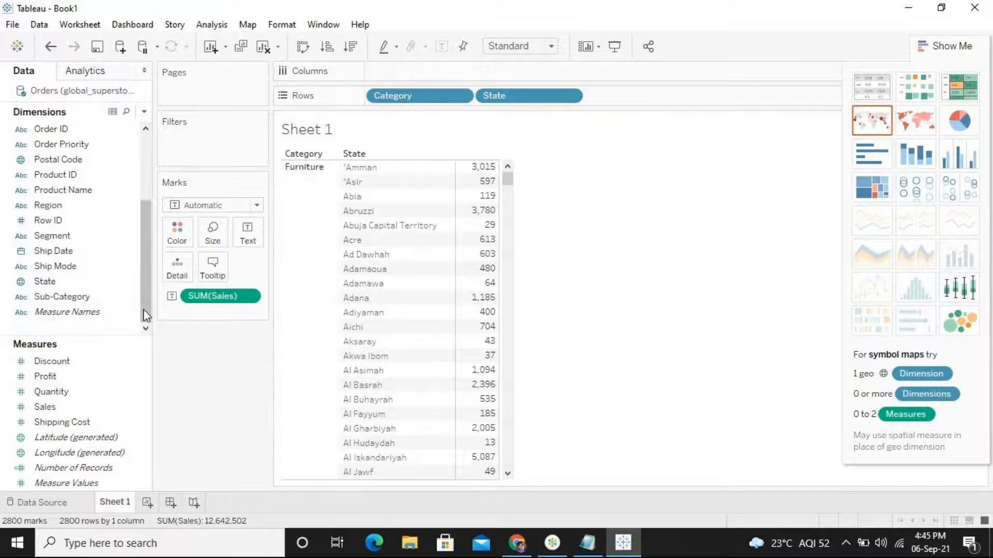
pyautogui.rightClick(115, 329)
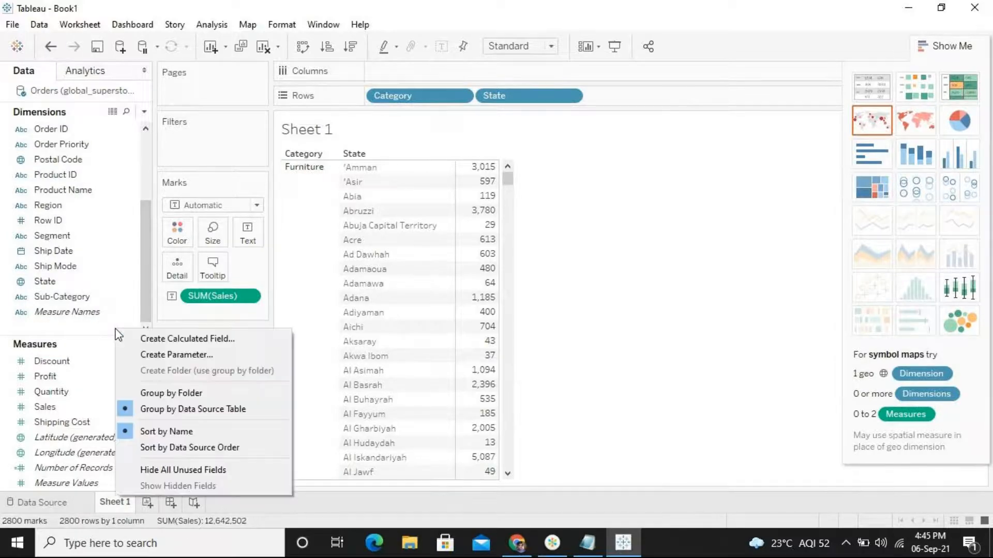
pyautogui.click(187, 339)
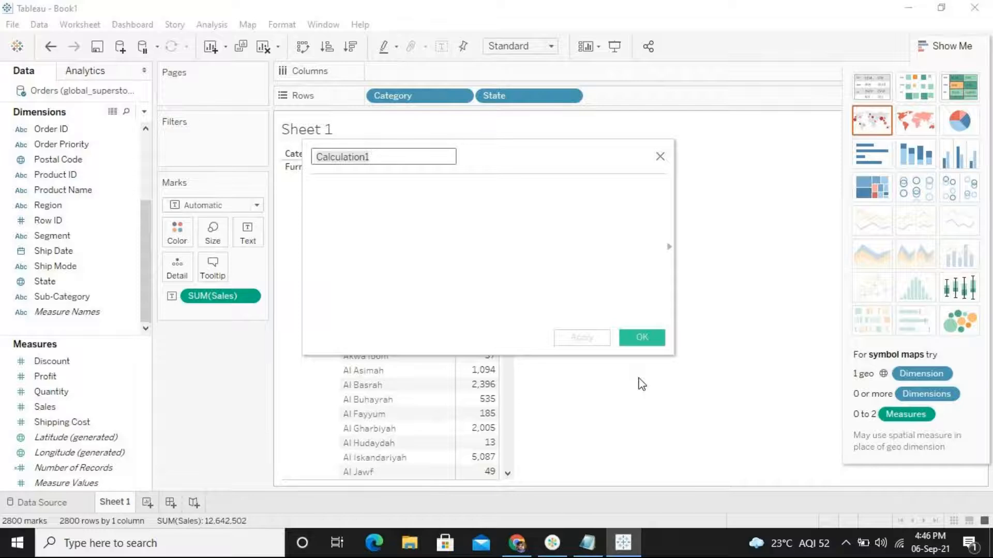
pyautogui.write('AND')
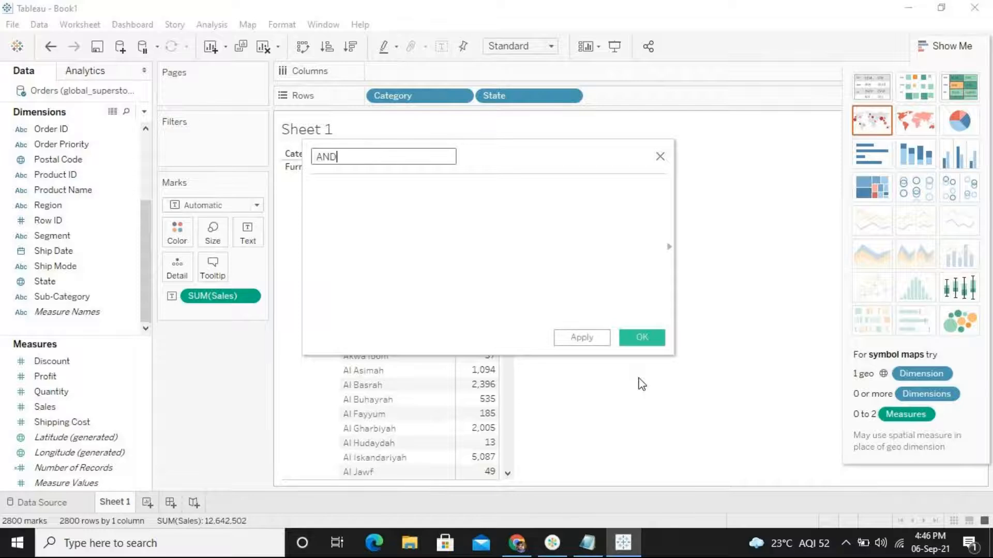
pyautogui.click(437, 206)
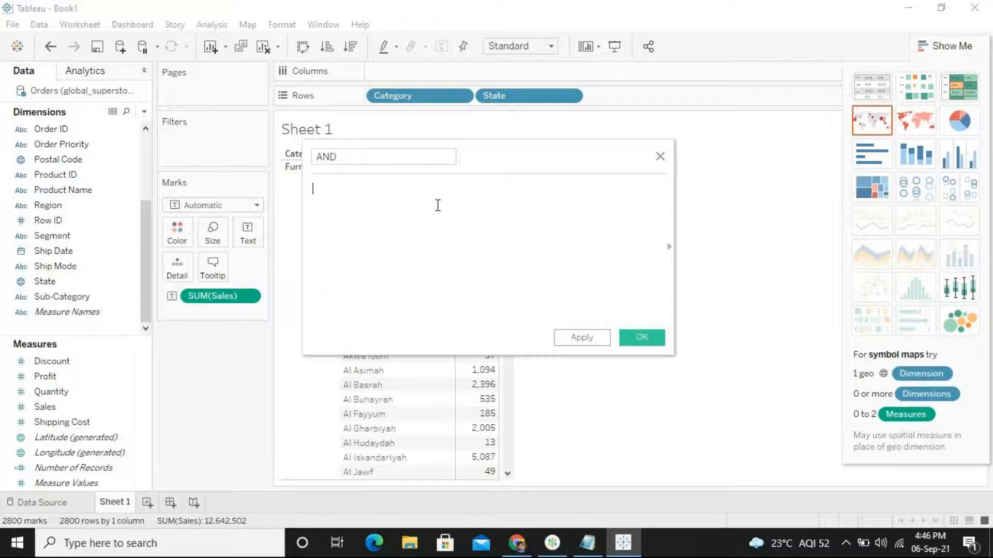
pyautogui.write('and')
pyautogui.press('BackSpace')
pyautogui.press('BackSpace')
pyautogui.press('BackSpace')
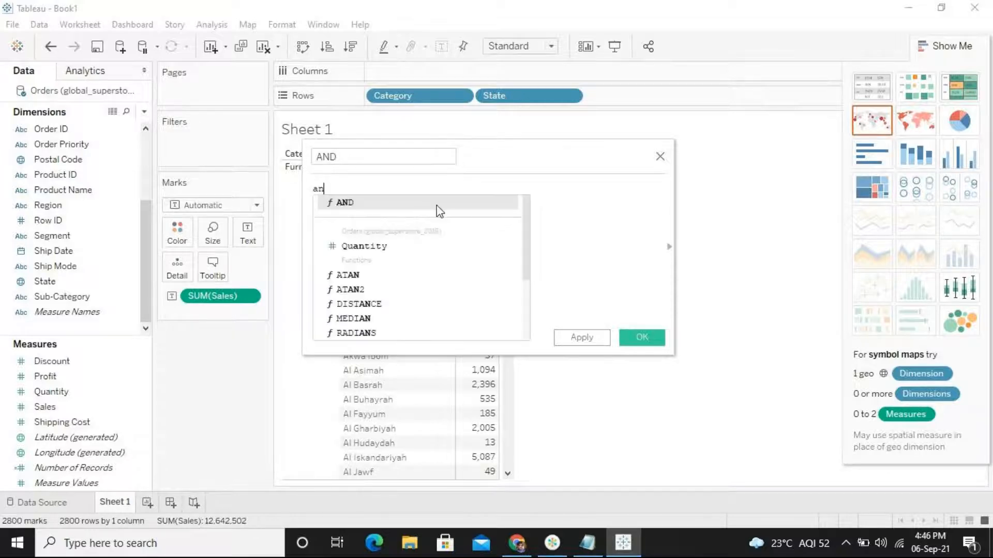
# Expand the function reference in the calculation editor and look up the syntax of the AND function.
pyautogui.moveTo(581, 151); pyautogui.dragTo(379, 162)
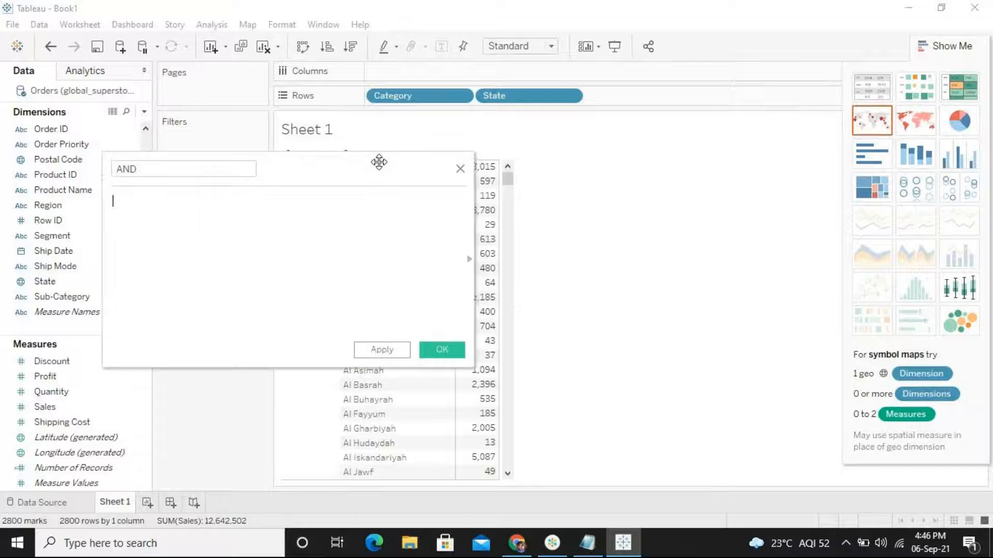
pyautogui.click(469, 260)
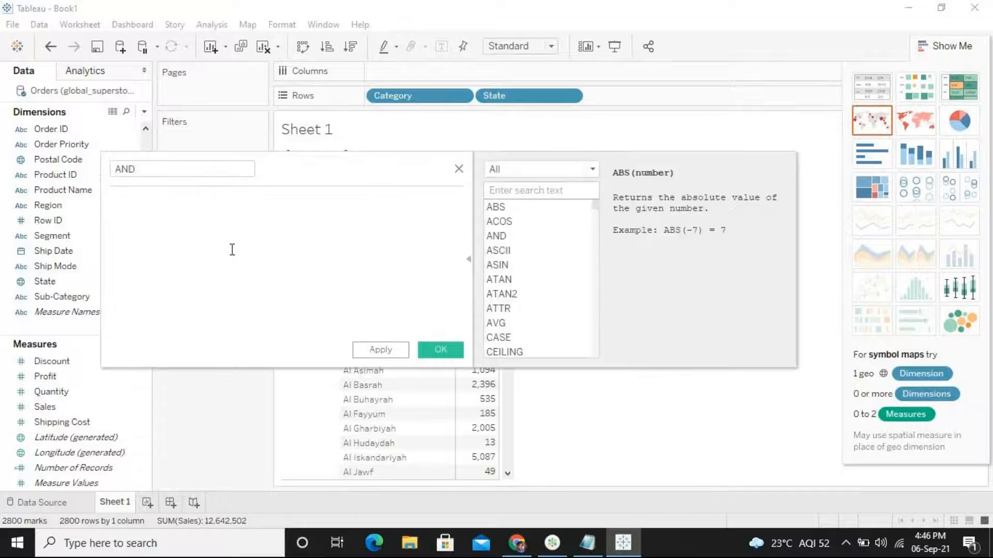
pyautogui.write('and')
pyautogui.press('BackSpace')
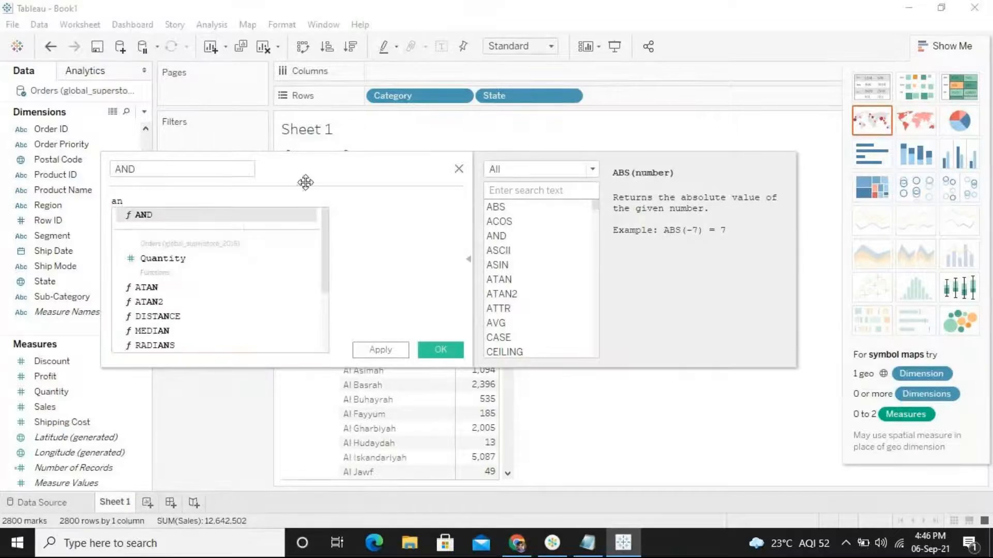
pyautogui.click(547, 191)
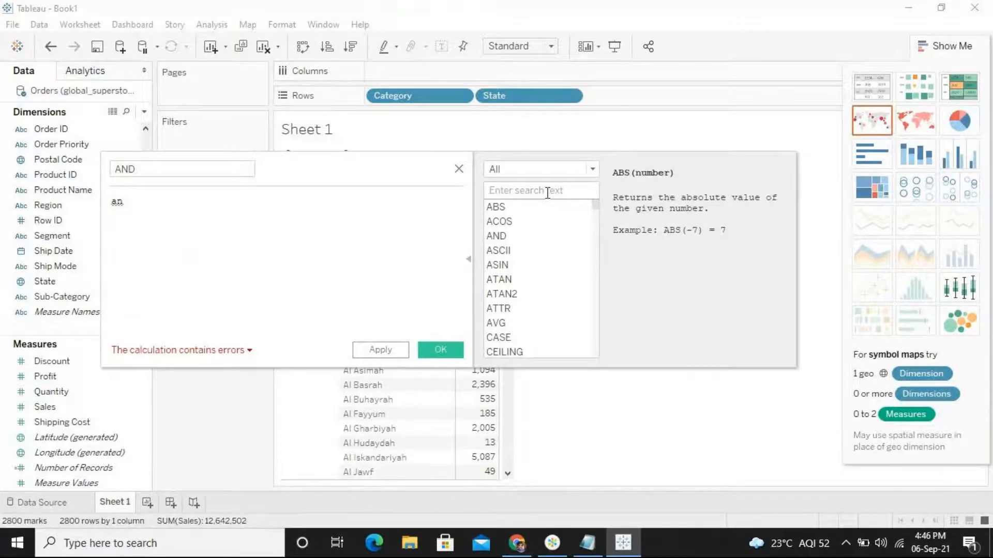
pyautogui.write('and')
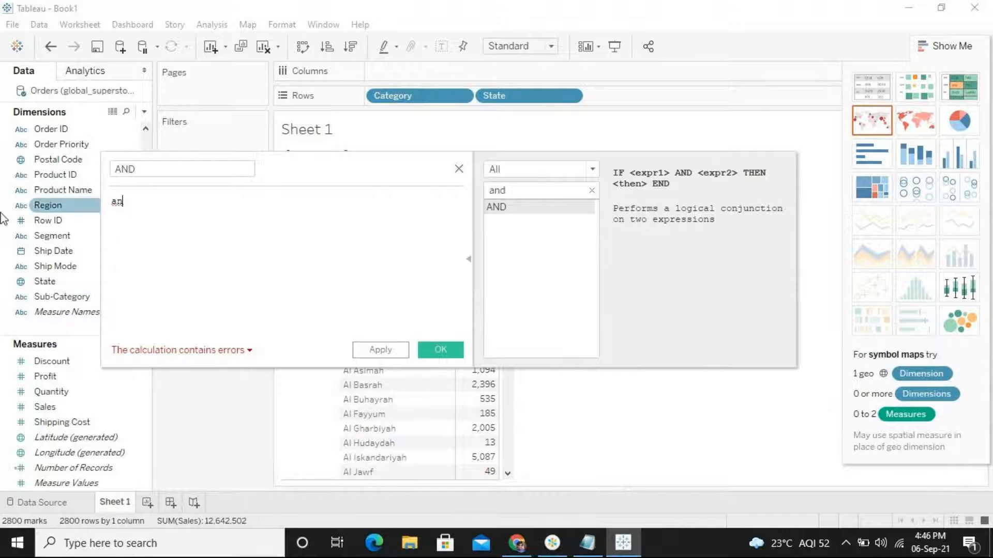
# Replace the formula text with the first condition, IF SUM([Sales]) >10000.
pyautogui.press('BackSpace')
pyautogui.press('BackSpace')
pyautogui.write('IF ')
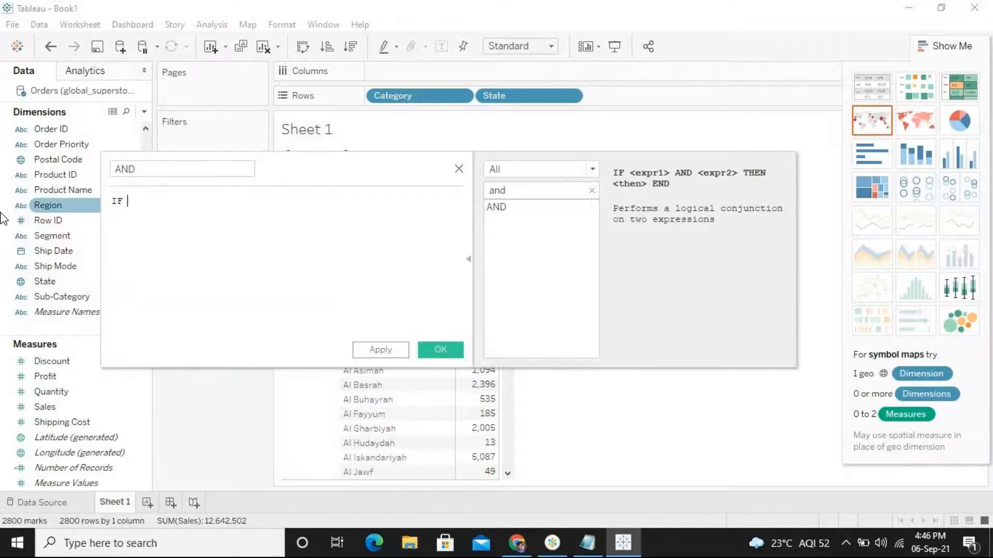
pyautogui.write('sum')
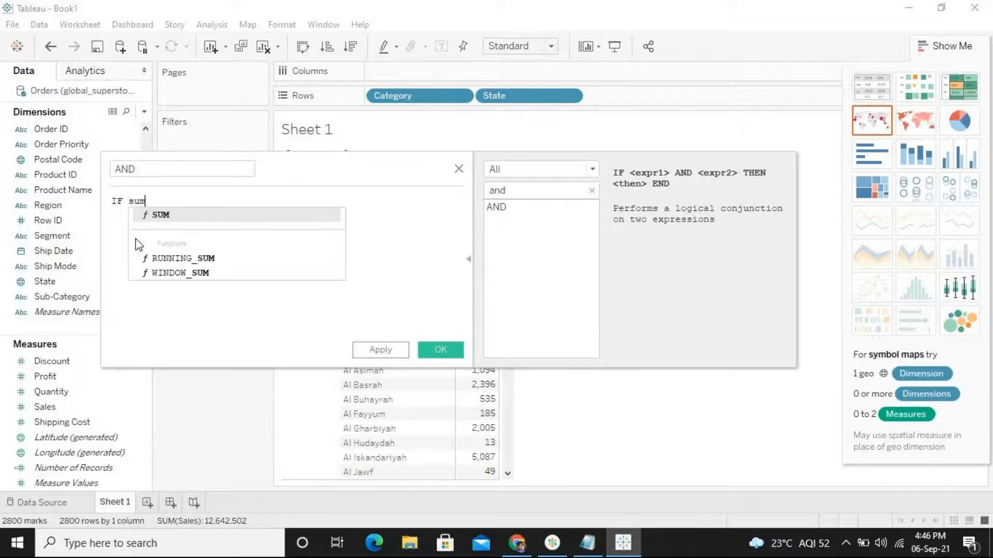
pyautogui.press('Return')
pyautogui.write('sales)')
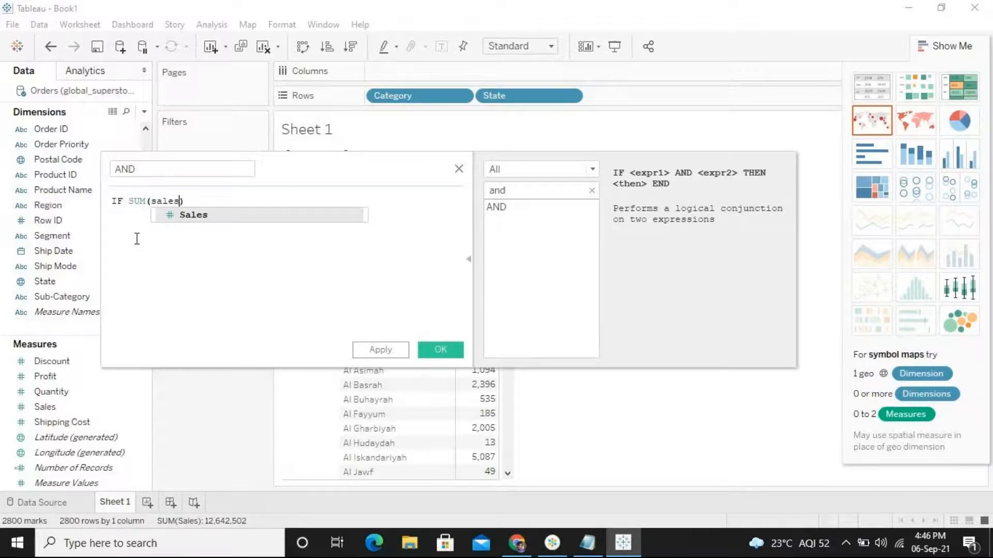
pyautogui.press('Return')
pyautogui.press('Right')
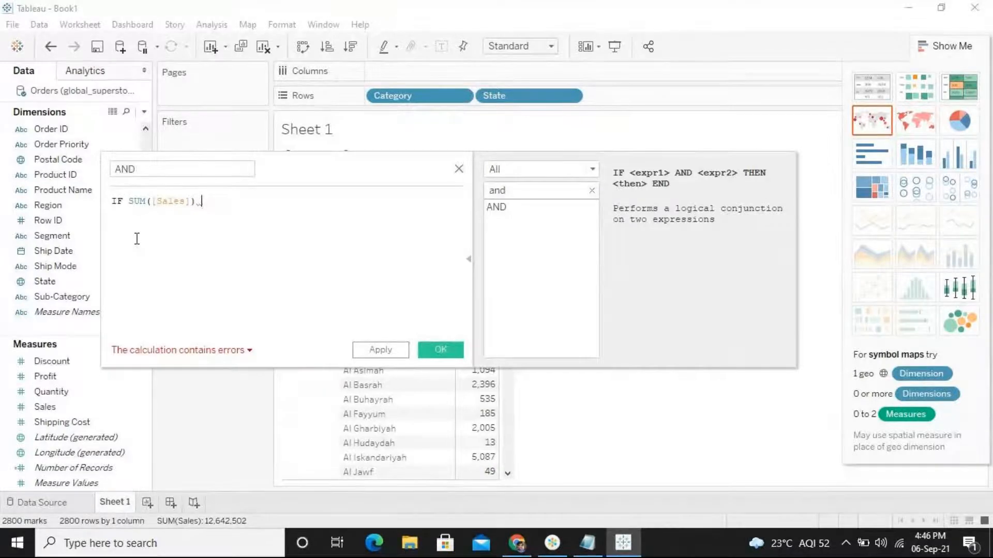
pyautogui.write('>10000')
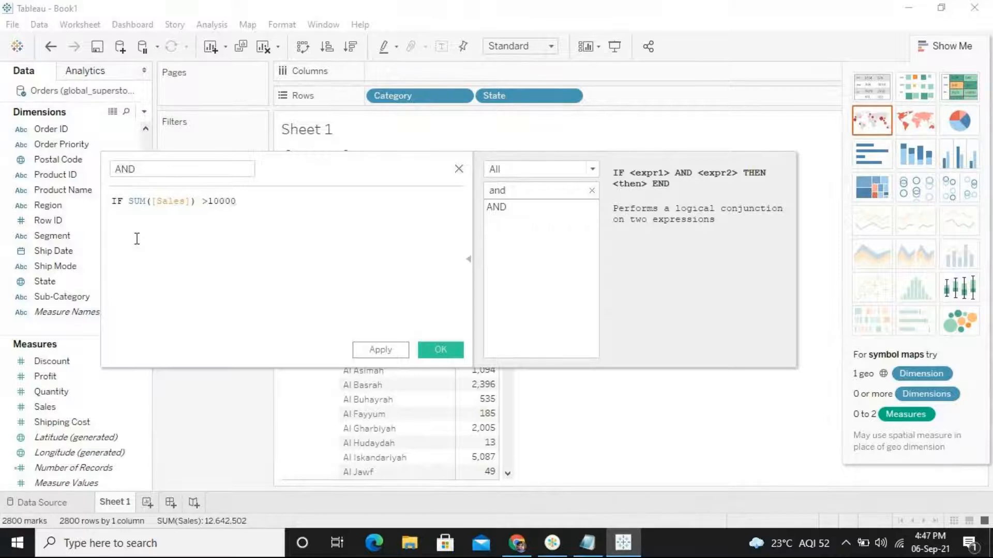
# Append a comma and the AND function after the first condition in the formula.
pyautogui.write(' ,and')
pyautogui.press('BackSpace')
pyautogui.press('BackSpace')
pyautogui.press('Down')
pyautogui.press('Down')
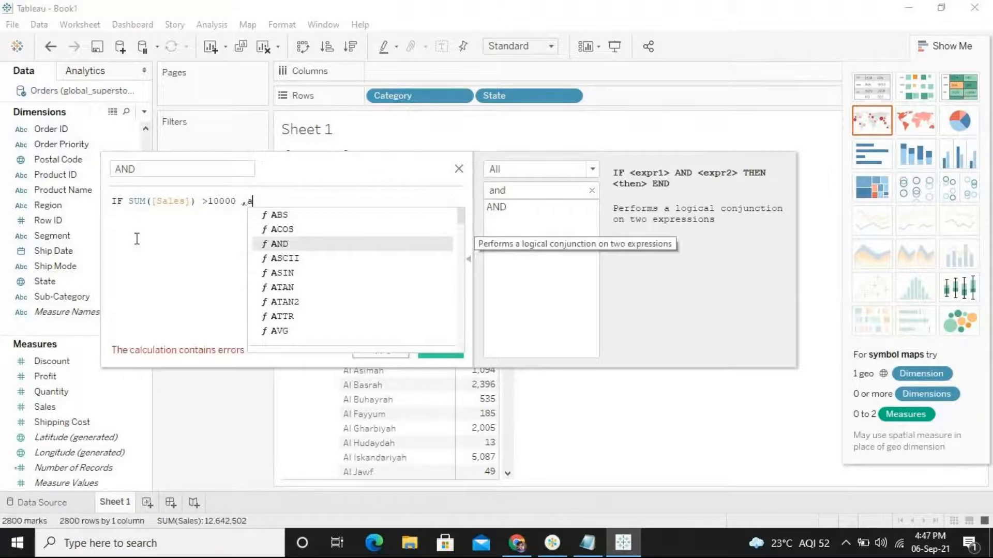
pyautogui.press('Return')
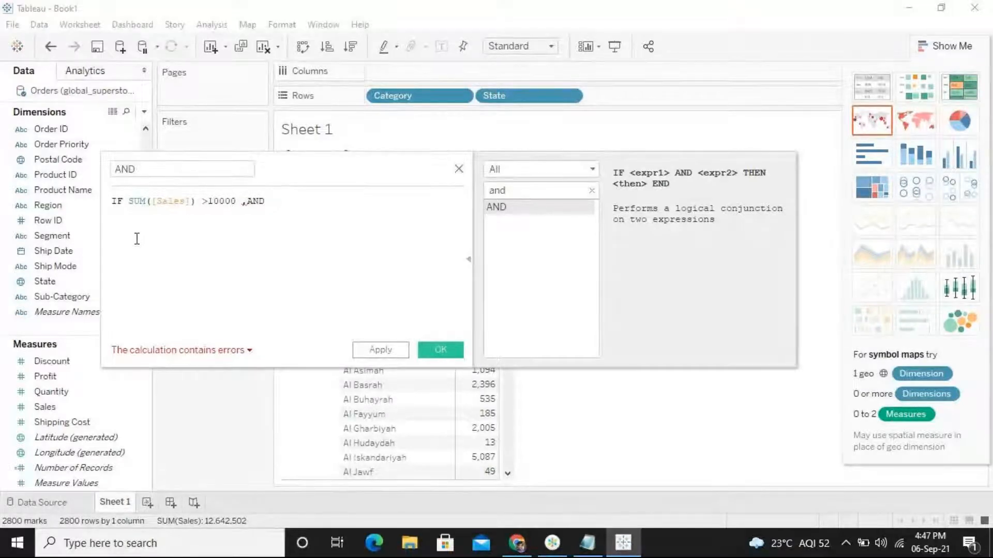
# Add the second condition SUM([Profit]) > 150000 and insert a space before 10000 in the first condition.
pyautogui.write('sum')
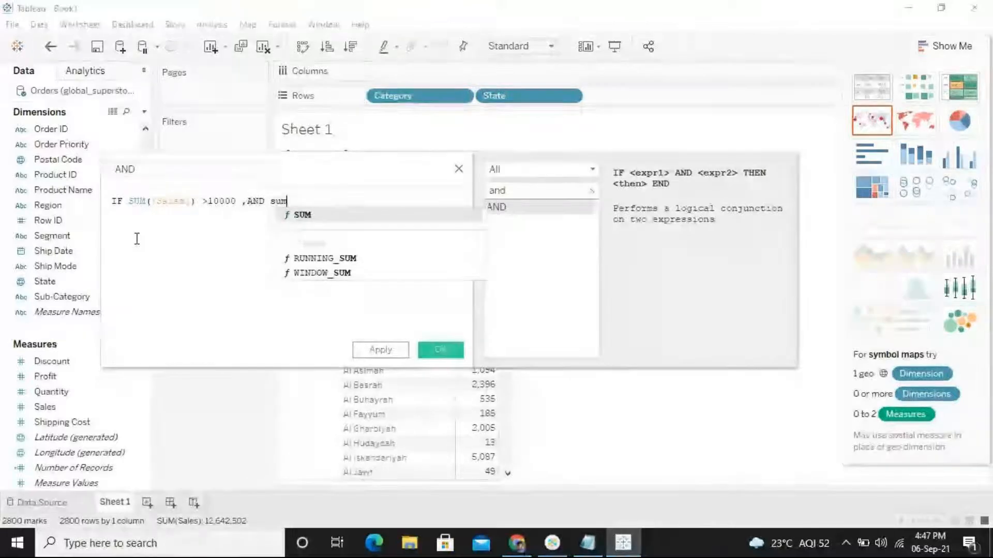
pyautogui.press('Return')
pyautogui.write('pro')
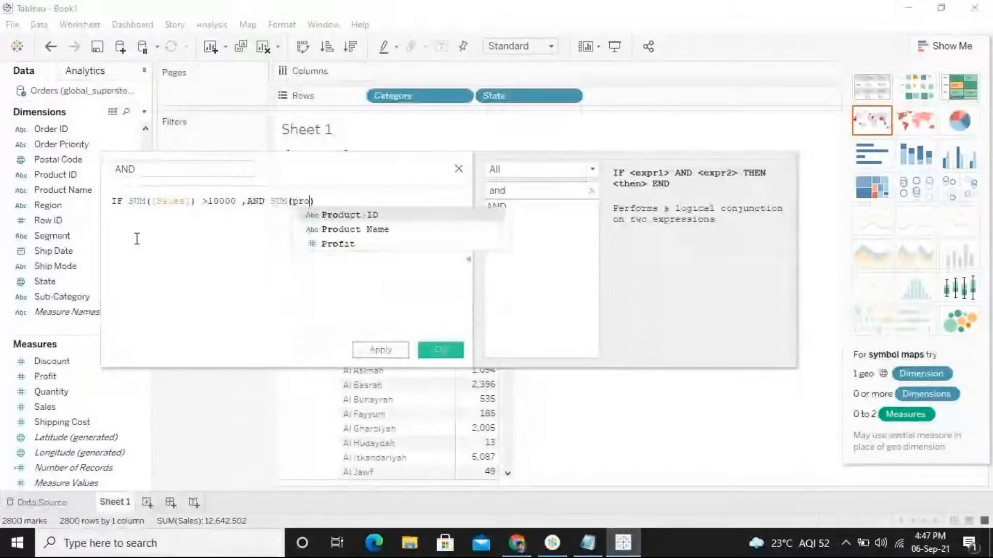
pyautogui.press('Return')
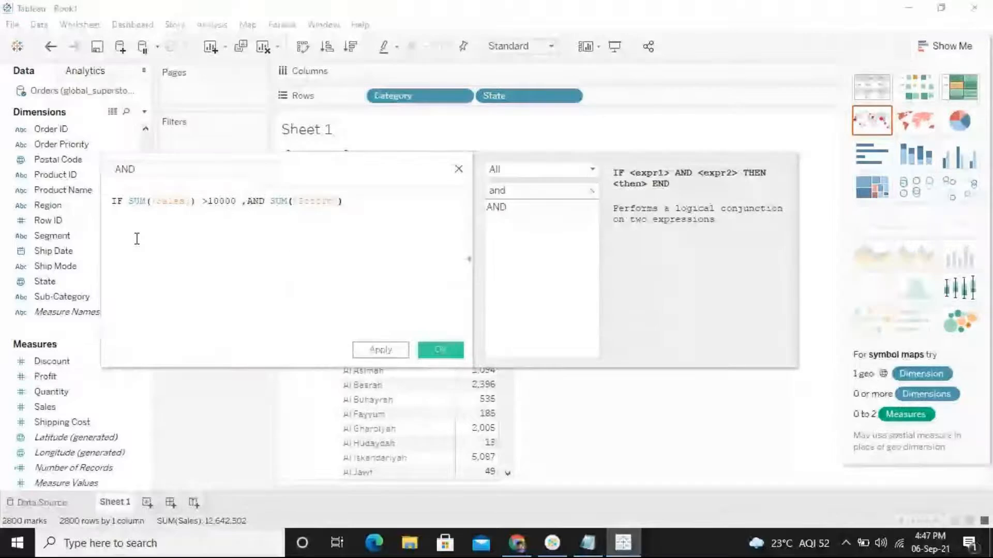
pyautogui.write('>')
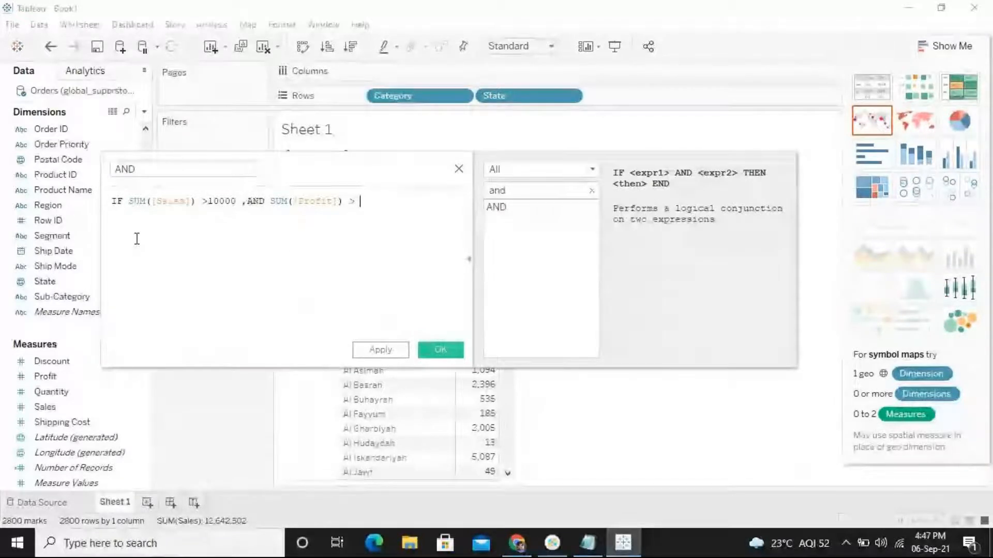
pyautogui.write(' 15000')
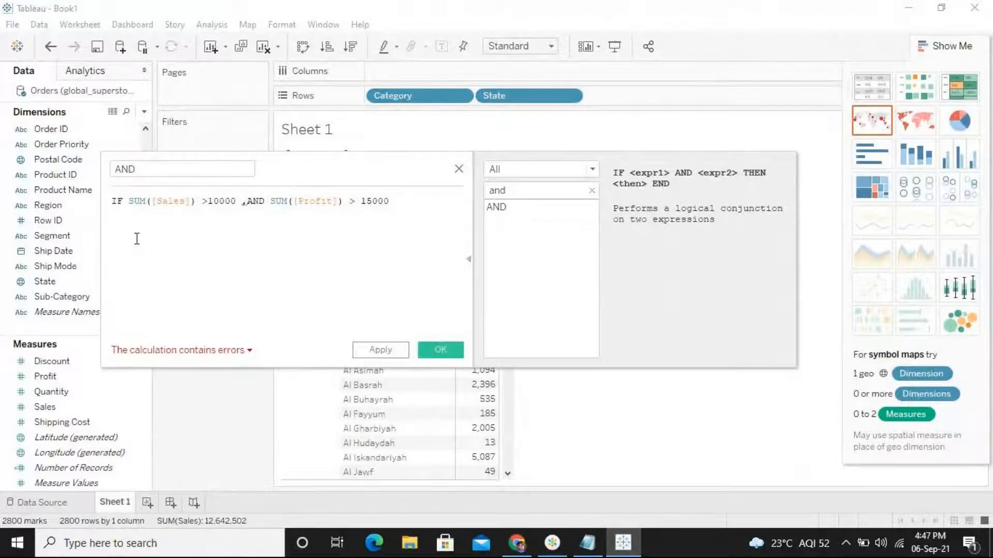
pyautogui.write('0')
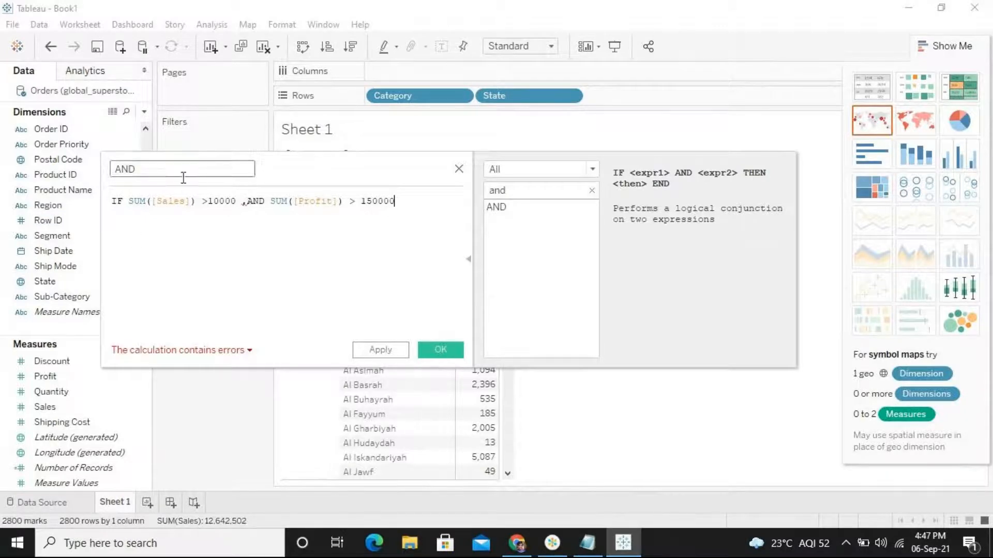
pyautogui.click(209, 201)
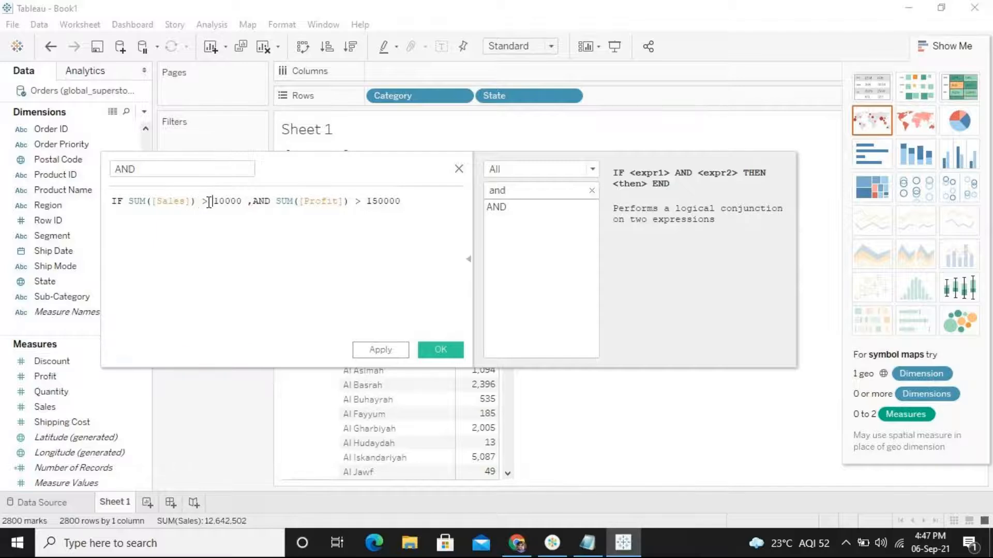
pyautogui.click(442, 200)
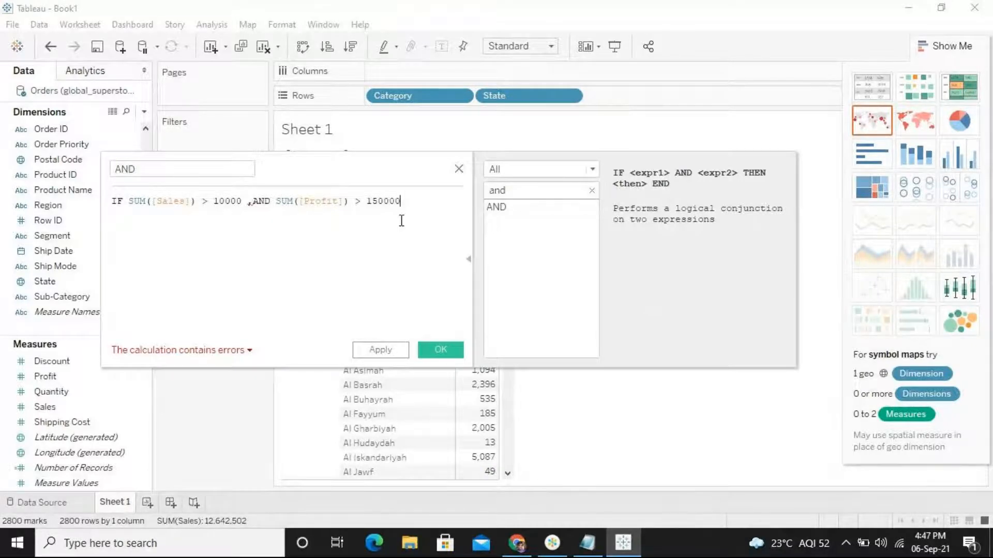
# Complete the IF statement with THEN 'Good' END.
pyautogui.write('the')
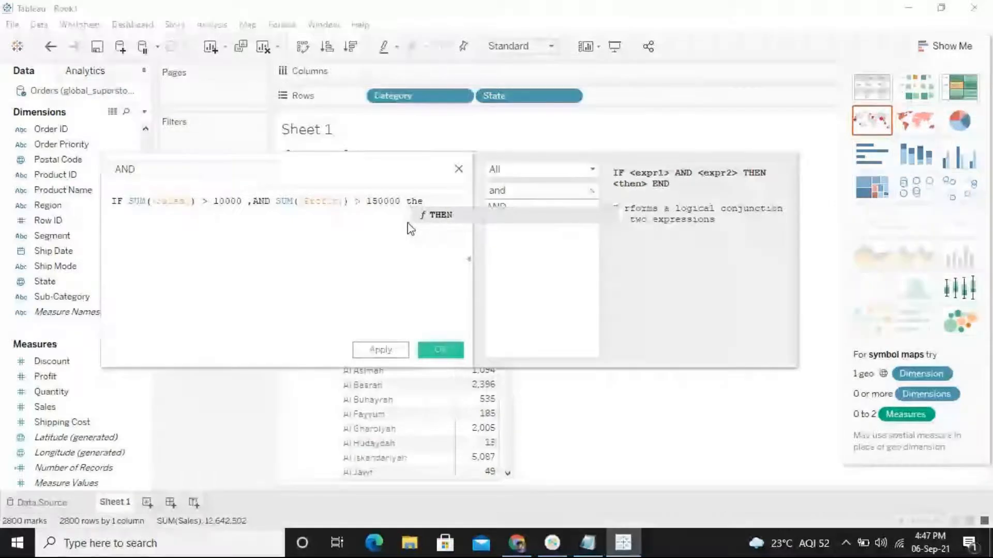
pyautogui.press('Return')
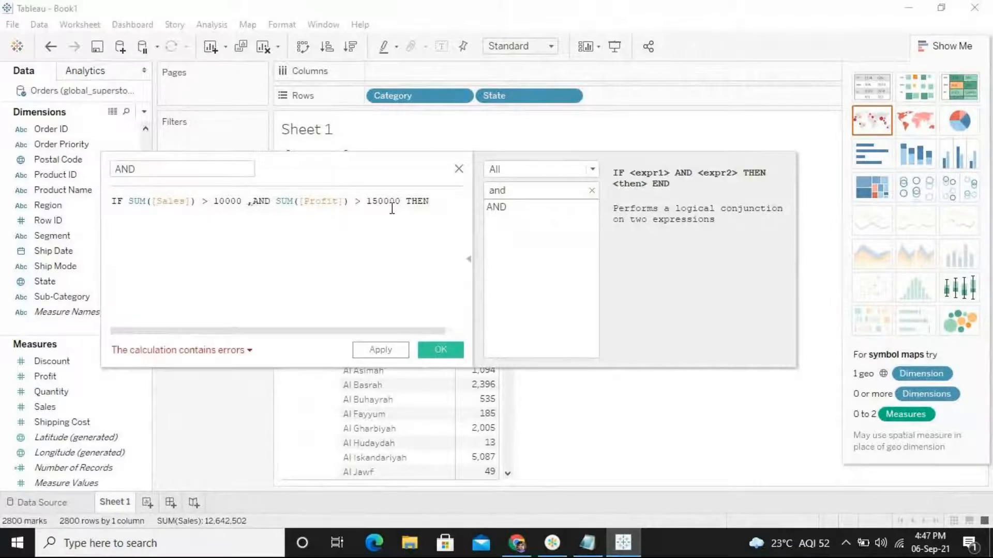
pyautogui.write("'Good' rn")
pyautogui.press('BackSpace')
pyautogui.press('BackSpace')
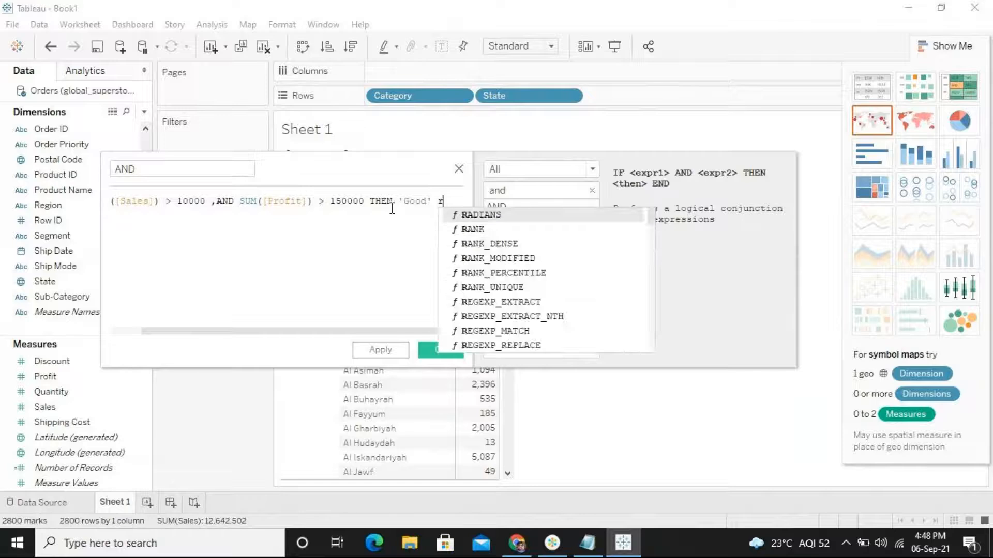
pyautogui.write('end')
pyautogui.press('Return')
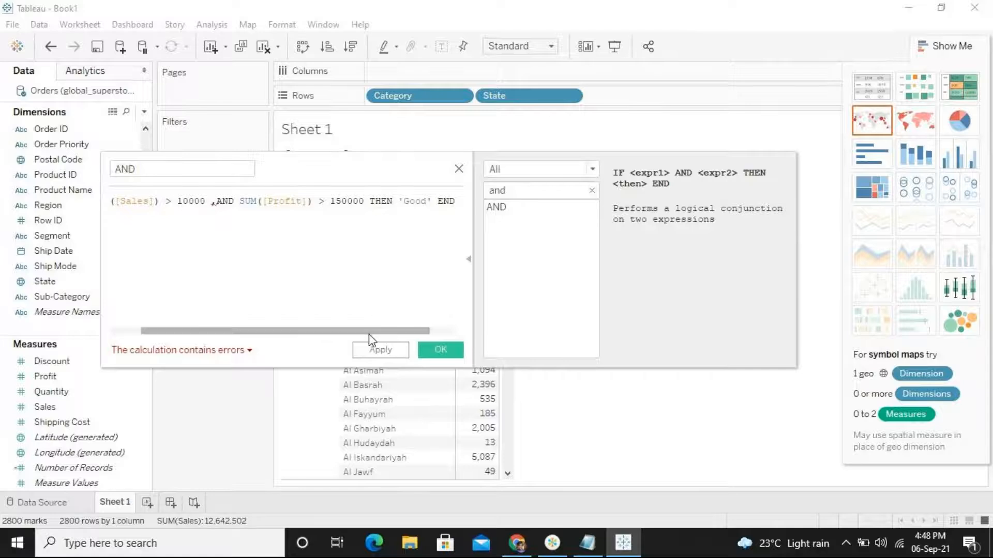
# Remove the comma before AND in the formula.
pyautogui.moveTo(370, 332); pyautogui.dragTo(194, 324)
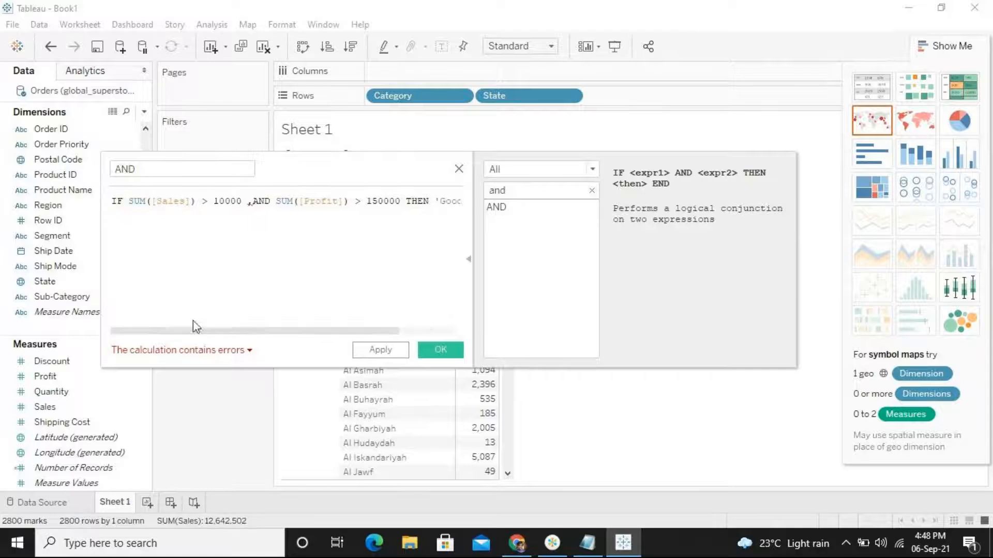
pyautogui.click(252, 202)
pyautogui.press('BackSpace')
pyautogui.press('End')
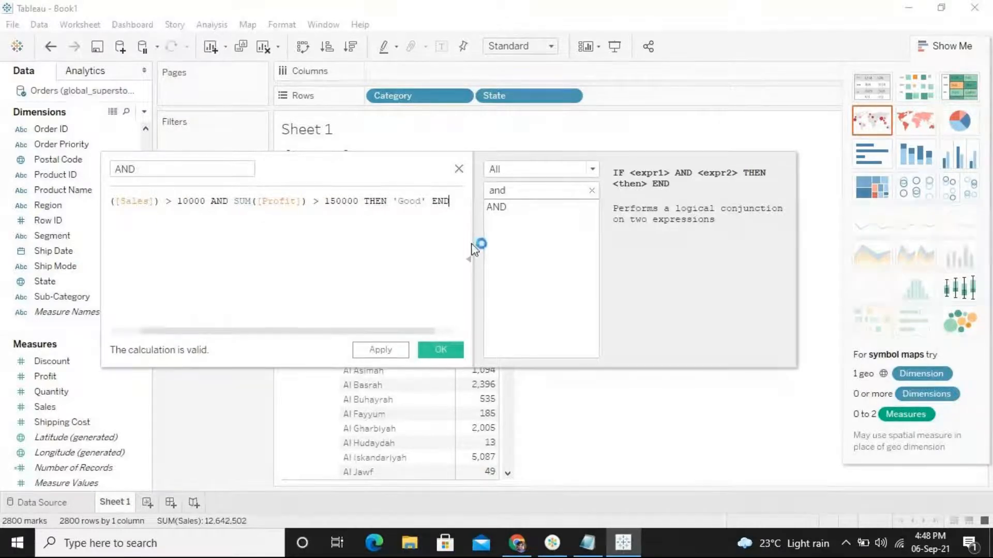
# Collapse the function reference and move the calculation editor clear of the table.
pyautogui.click(468, 258)
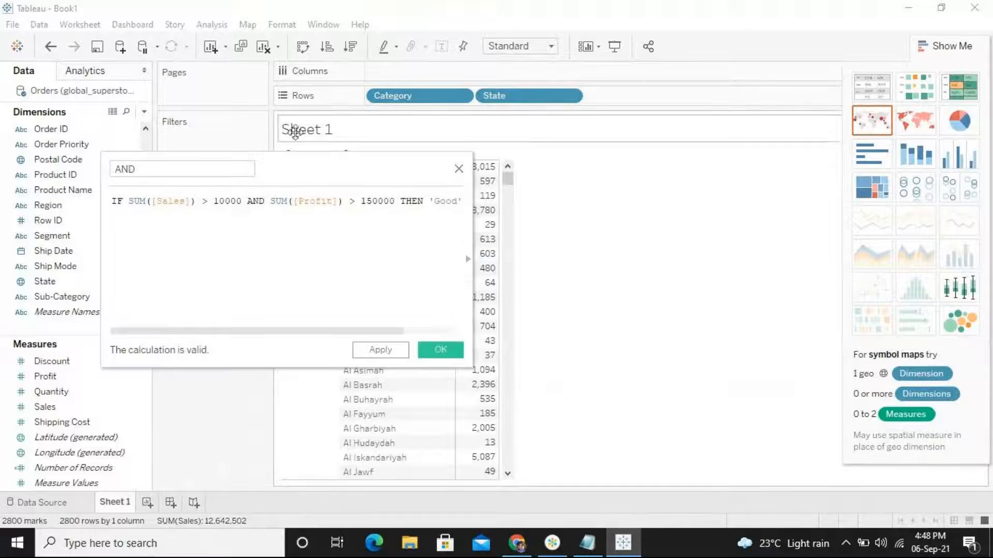
pyautogui.moveTo(296, 165); pyautogui.dragTo(807, 157)
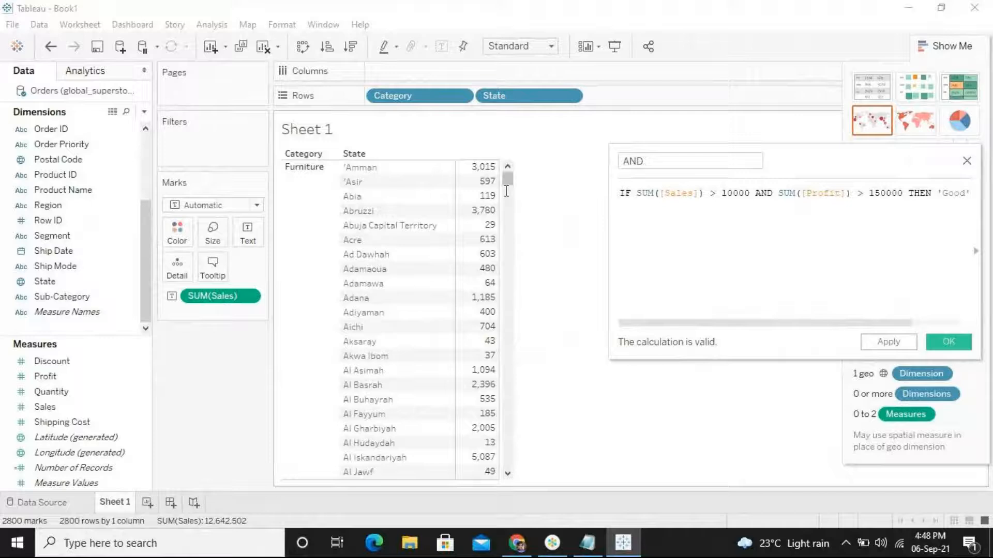
pyautogui.moveTo(509, 170)
pyautogui.mouseDown()
pyautogui.moveTo(536, 452)
pyautogui.moveTo(523, 204)
pyautogui.moveTo(523, 230)
pyautogui.moveTo(509, 171)
pyautogui.mouseUp()
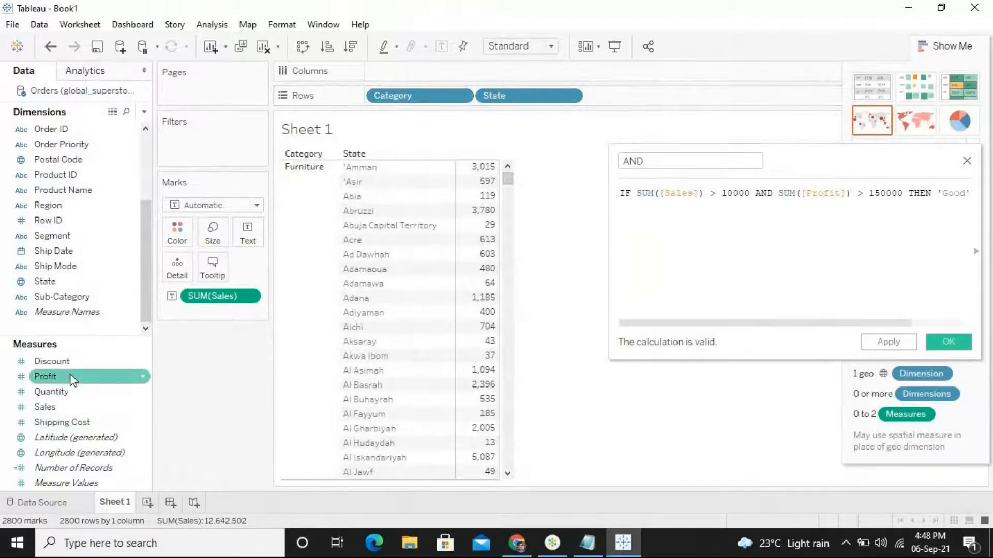
# Add Profit to the table values and replace Category and State with Sub-Category as the rows.
pyautogui.moveTo(73, 380); pyautogui.dragTo(282, 272)
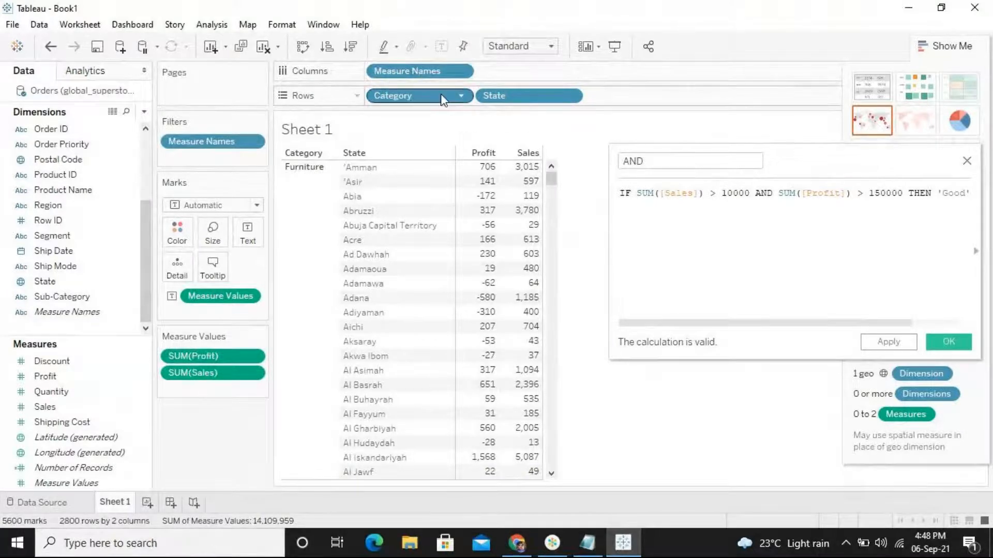
pyautogui.moveTo(504, 92); pyautogui.dragTo(34, 306)
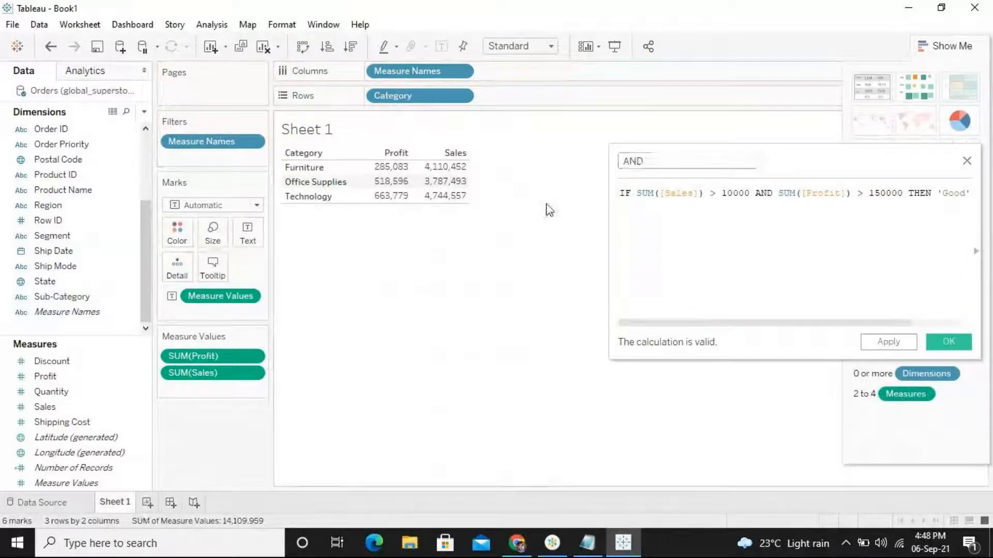
pyautogui.moveTo(82, 299); pyautogui.dragTo(526, 102)
pyautogui.moveTo(436, 99); pyautogui.dragTo(145, 237)
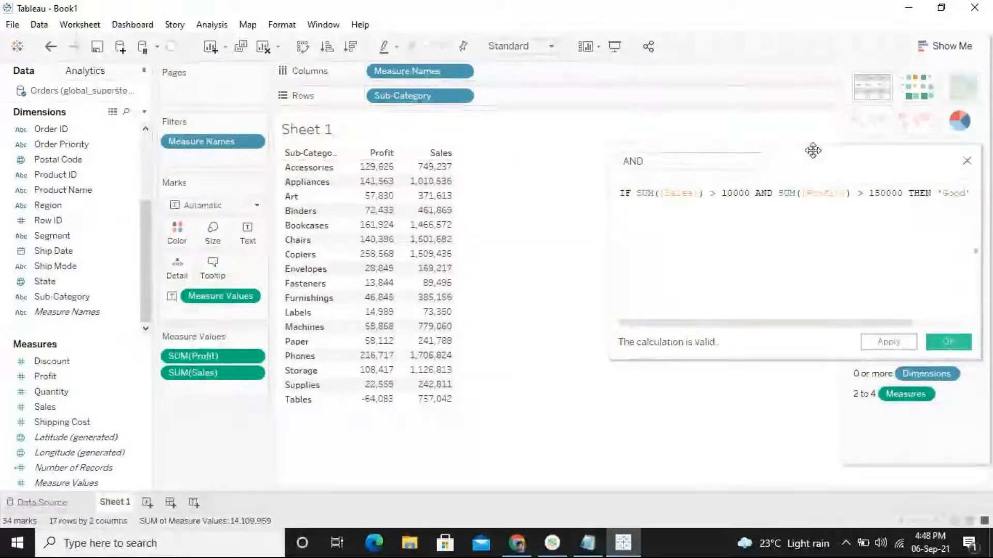
# Set the Sales threshold in the formula to 100000 and widen the calculation editor to fit the whole formula.
pyautogui.moveTo(812, 150); pyautogui.dragTo(680, 126)
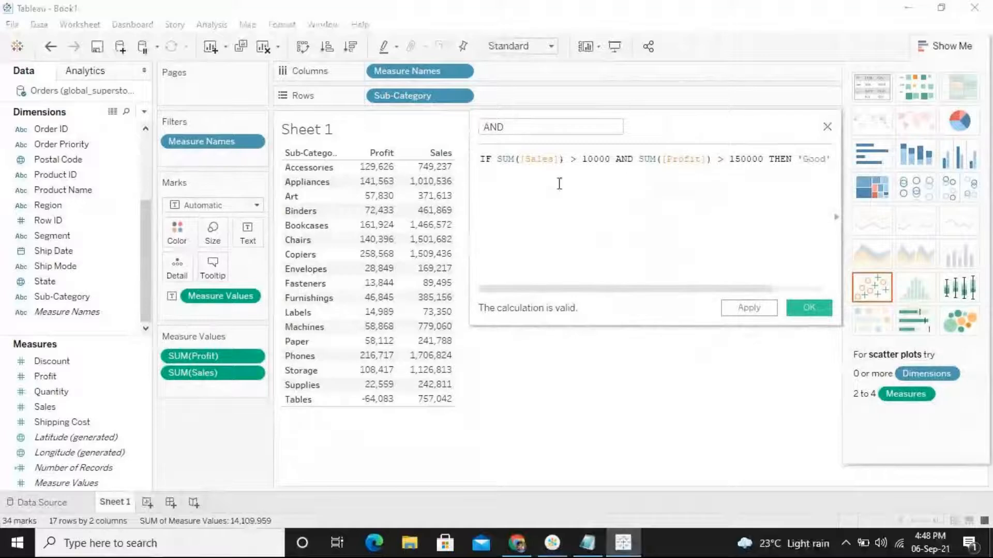
pyautogui.click(611, 159)
pyautogui.write('0')
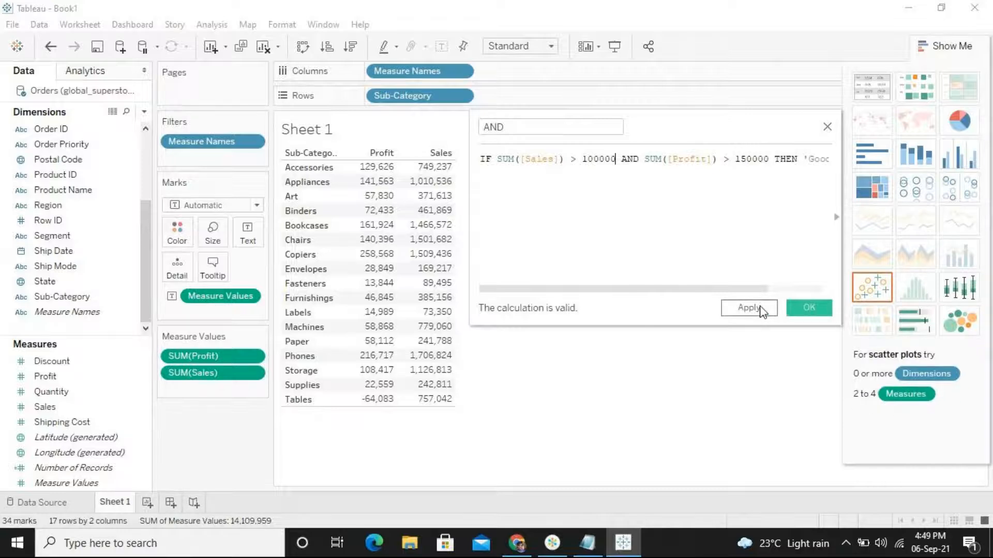
pyautogui.moveTo(760, 289); pyautogui.dragTo(814, 289)
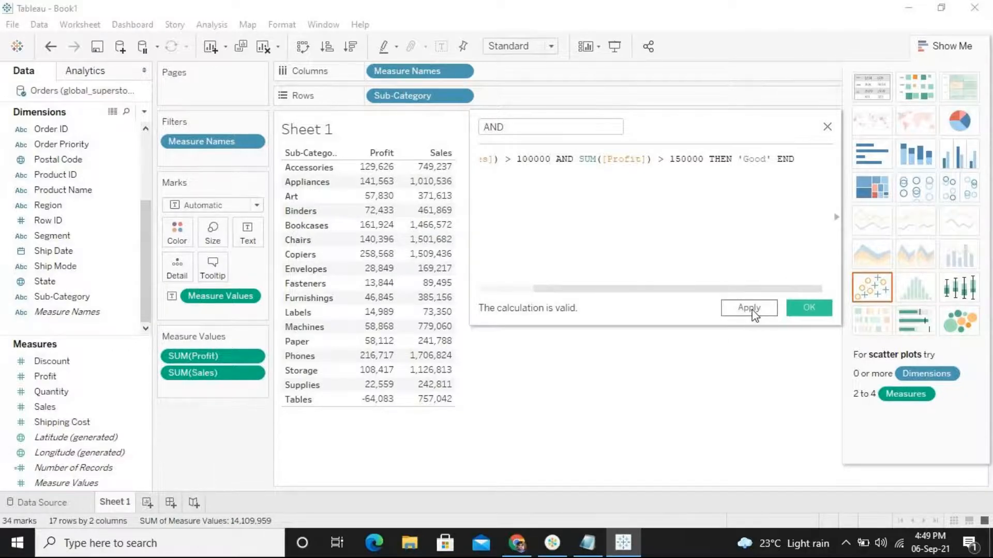
pyautogui.moveTo(470, 321); pyautogui.dragTo(131, 322)
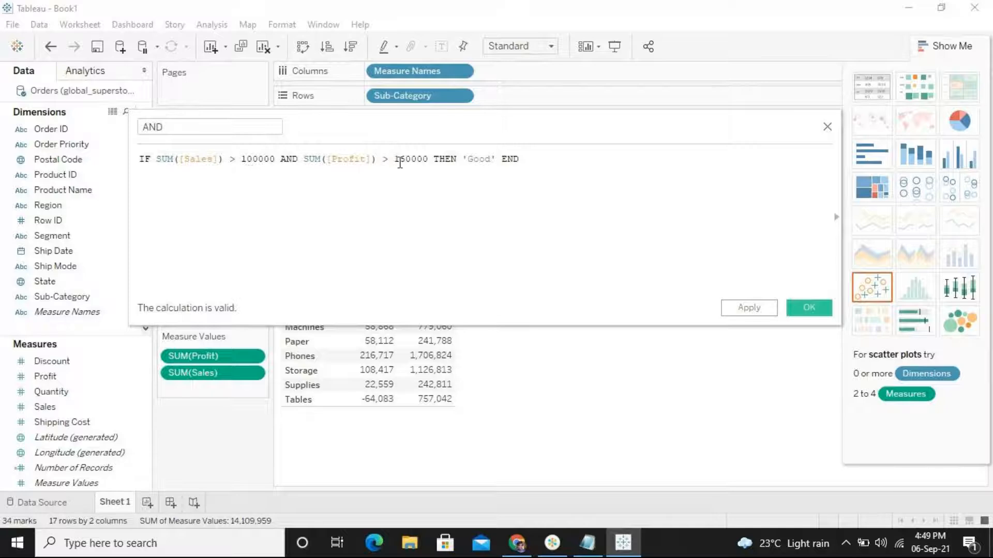
# Review the Profit threshold and the 'Good' result in the formula, and save the AND calculated field.
pyautogui.moveTo(395, 160); pyautogui.dragTo(439, 169)
pyautogui.click(487, 172)
pyautogui.moveTo(466, 160); pyautogui.dragTo(491, 161)
pyautogui.click(760, 313)
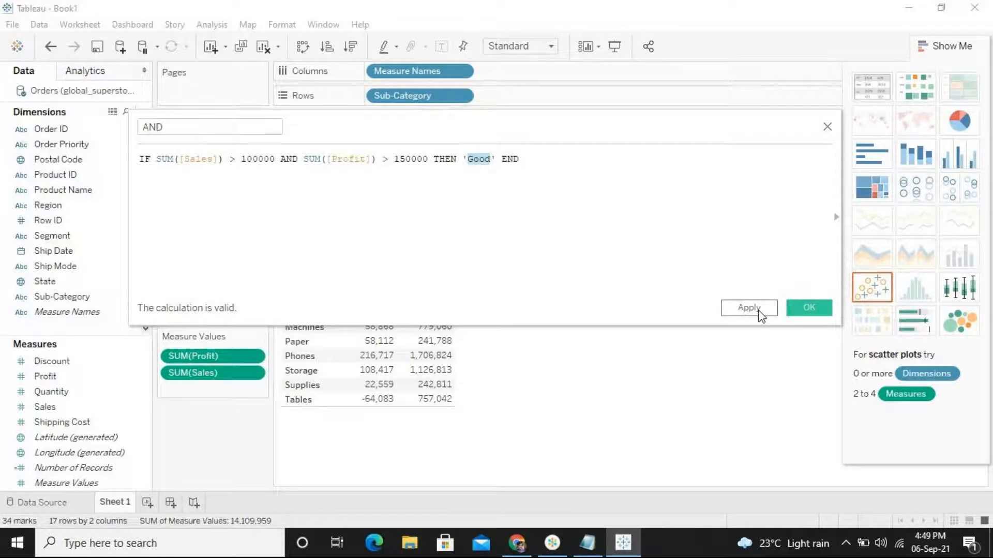
pyautogui.click(806, 309)
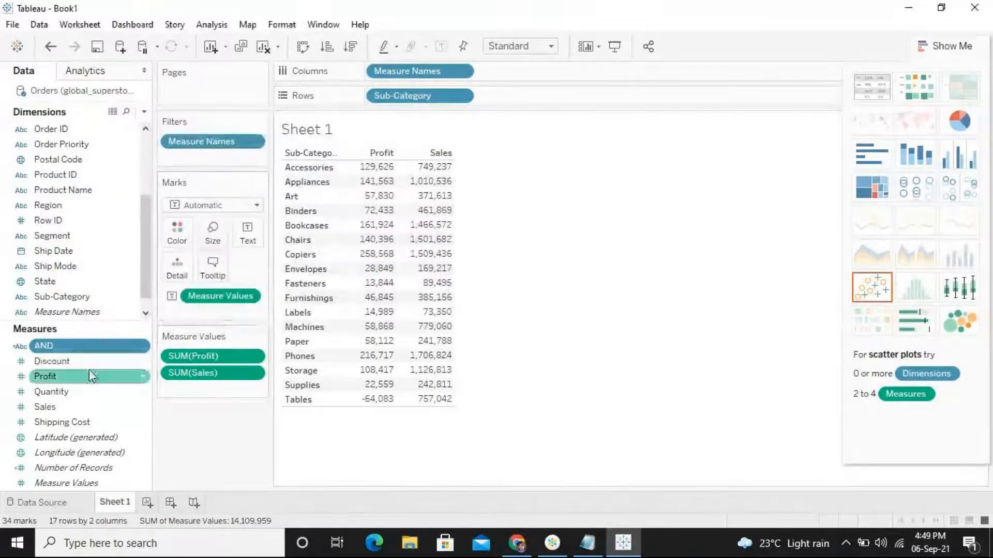
# Colour the Sub-Category table's values by the AND field and uncover its colour legend.
pyautogui.moveTo(94, 352); pyautogui.dragTo(339, 400)
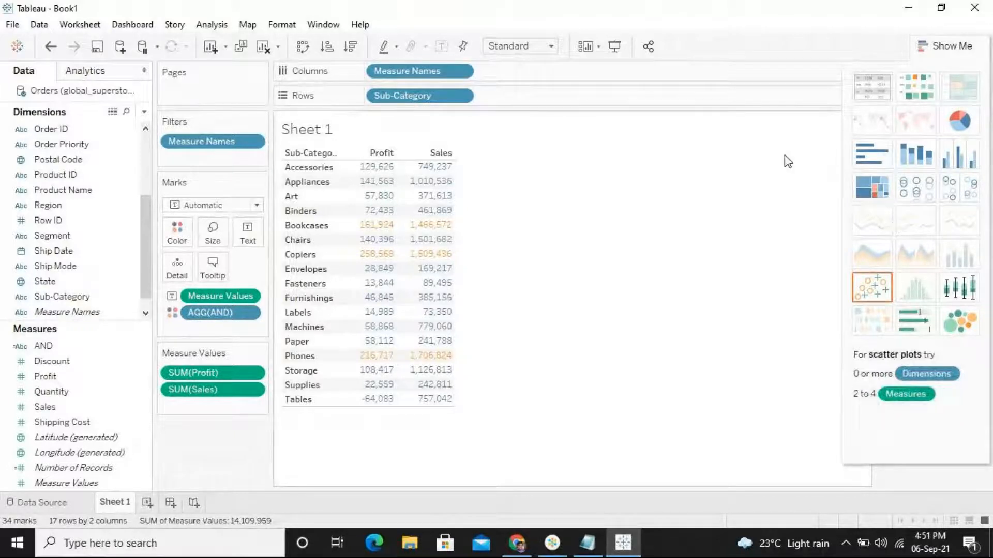
pyautogui.click(941, 44)
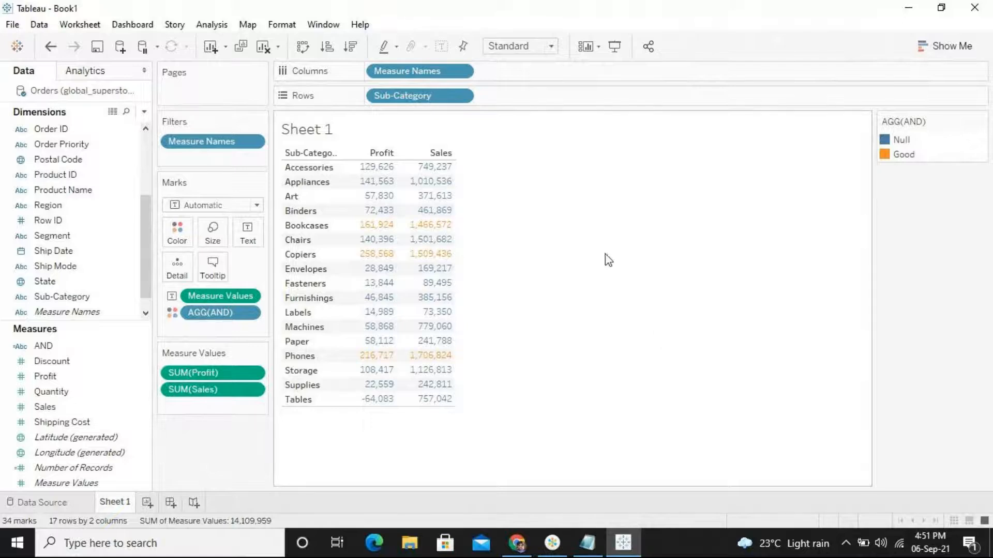
# Clear the sheet and add Sales and Profit to a new view.
pyautogui.moveTo(431, 173)
pyautogui.click(268, 55)
pyautogui.click(61, 409)
pyautogui.doubleClick(67, 374)
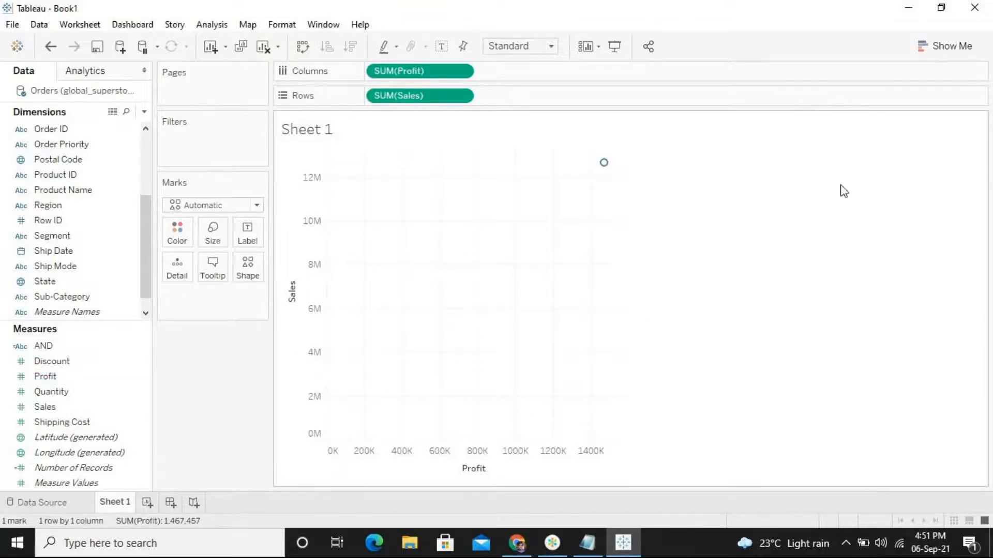
# Convert the view to a text table broken down by Sub-Category, with rows and columns swapped.
pyautogui.click(933, 55)
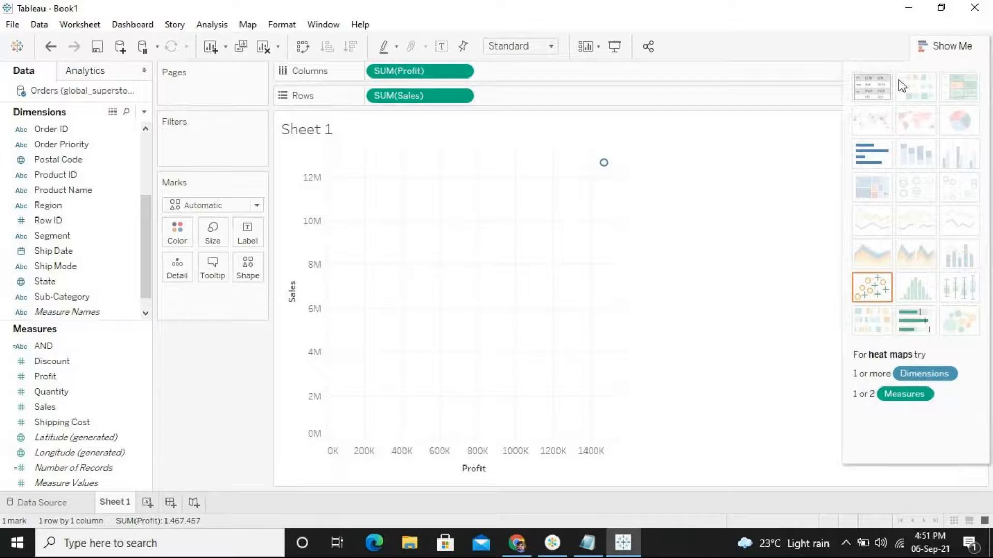
pyautogui.click(873, 93)
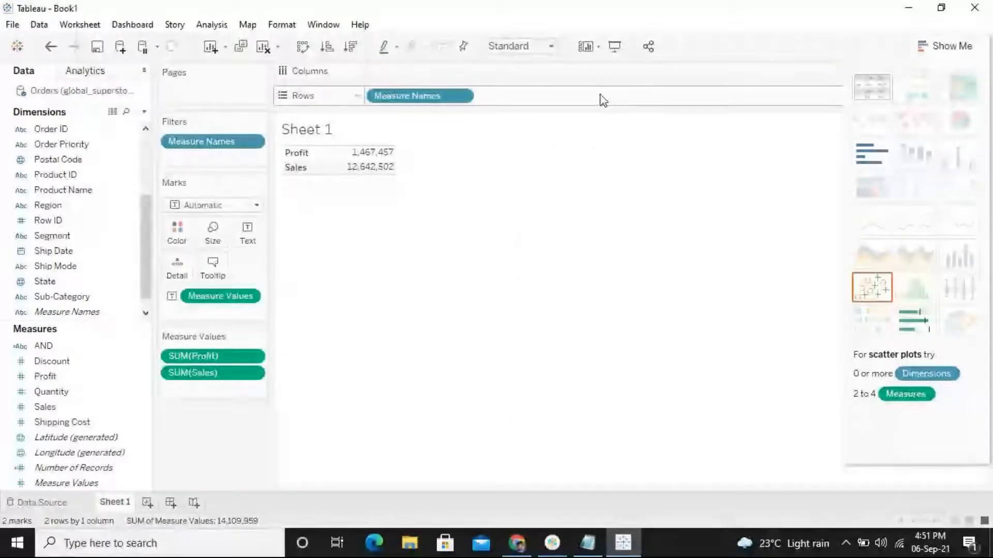
pyautogui.doubleClick(62, 302)
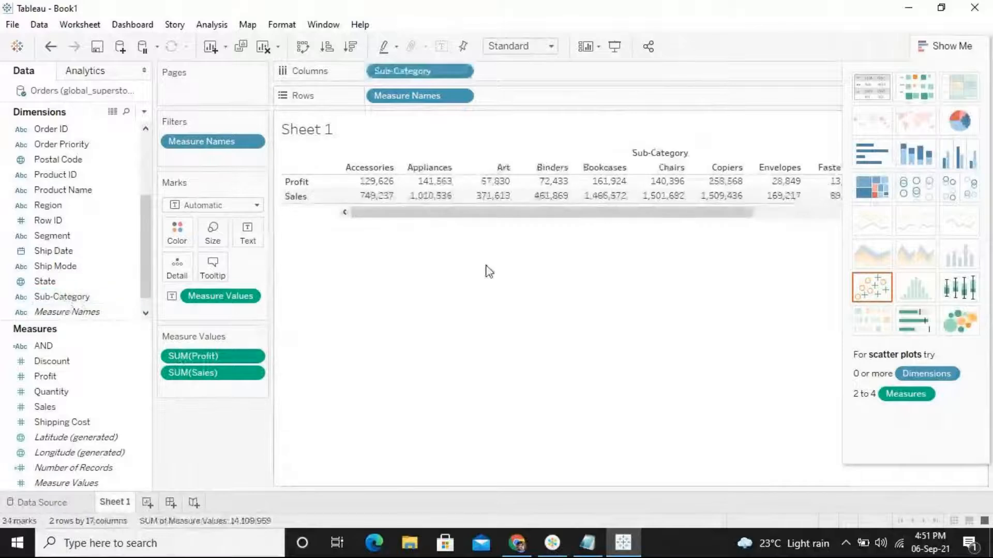
pyautogui.click(303, 46)
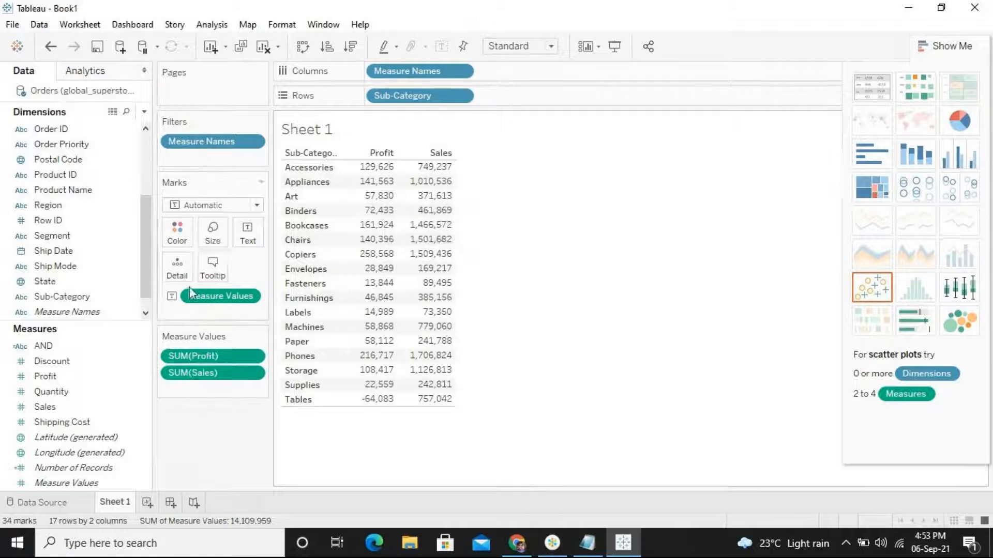
# Add the AND calculated field to the Sub-Category table so it colours the Profit and Sales values.
pyautogui.click(27, 394)
pyautogui.click(72, 348)
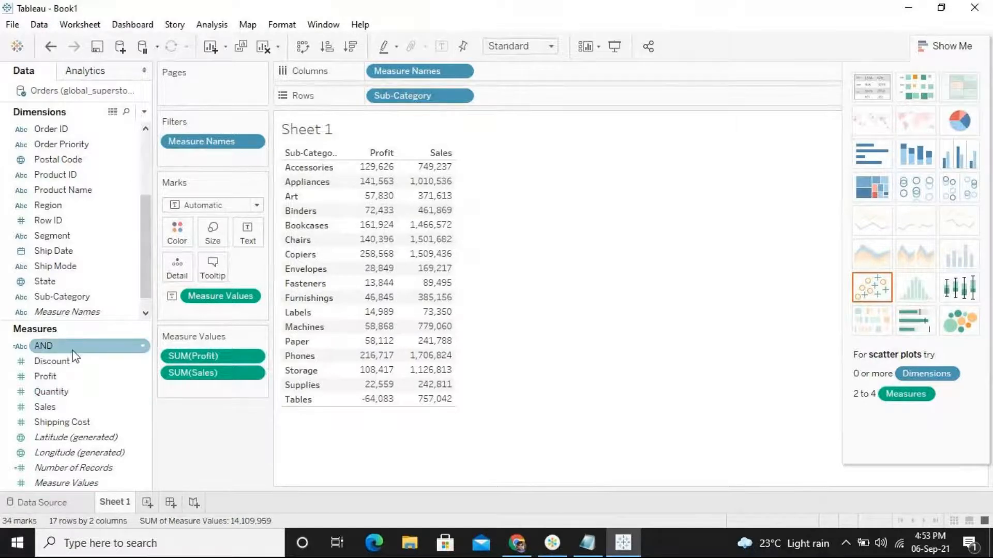
pyautogui.doubleClick(72, 349)
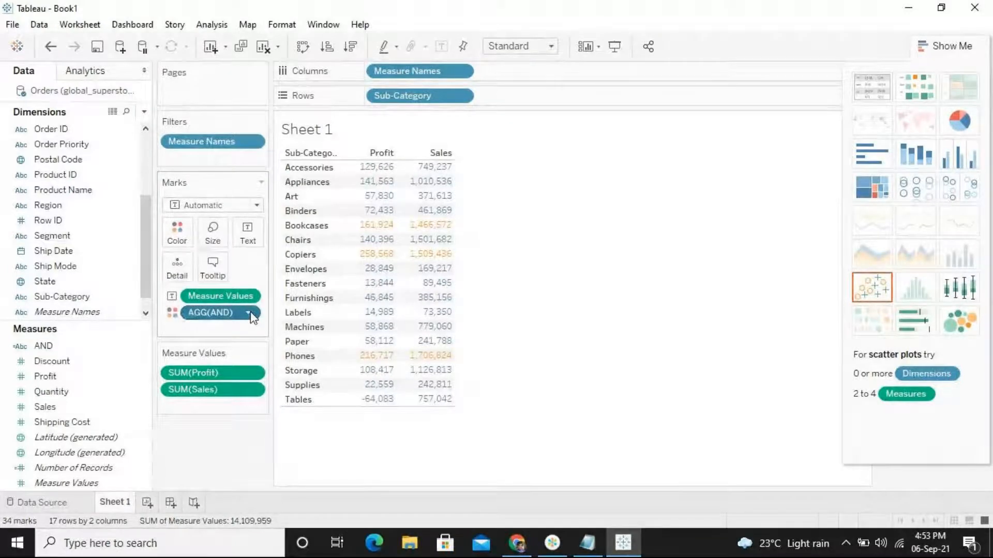
# Open the AND calculated field's formula, review its Sales and Profit thresholds, and close the editor without changes.
pyautogui.click(250, 313)
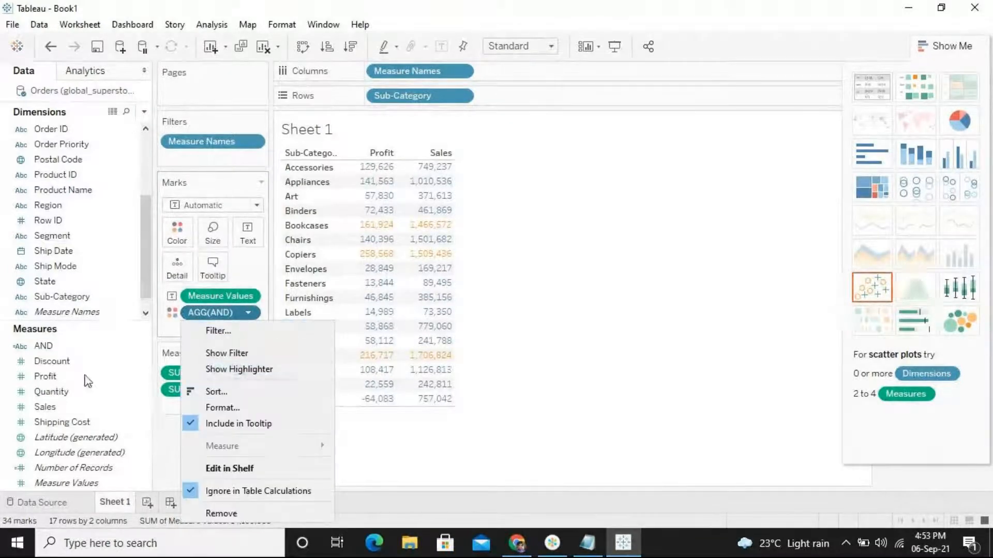
pyautogui.click(84, 350)
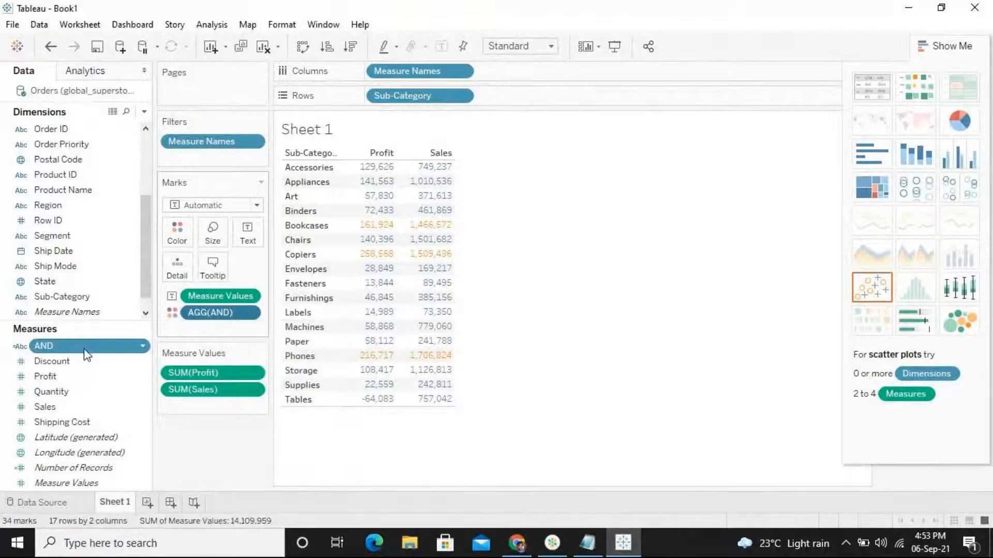
pyautogui.rightClick(85, 350)
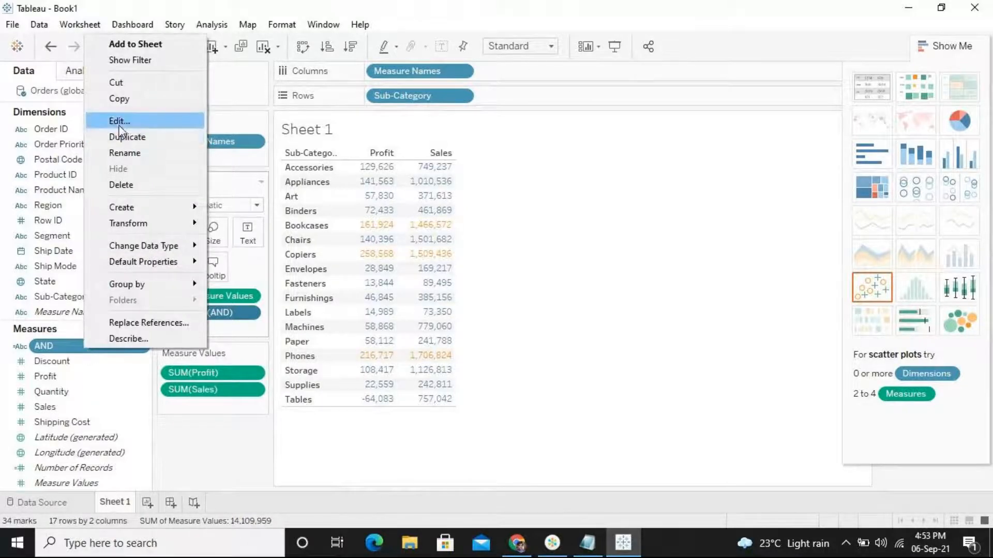
pyautogui.click(122, 122)
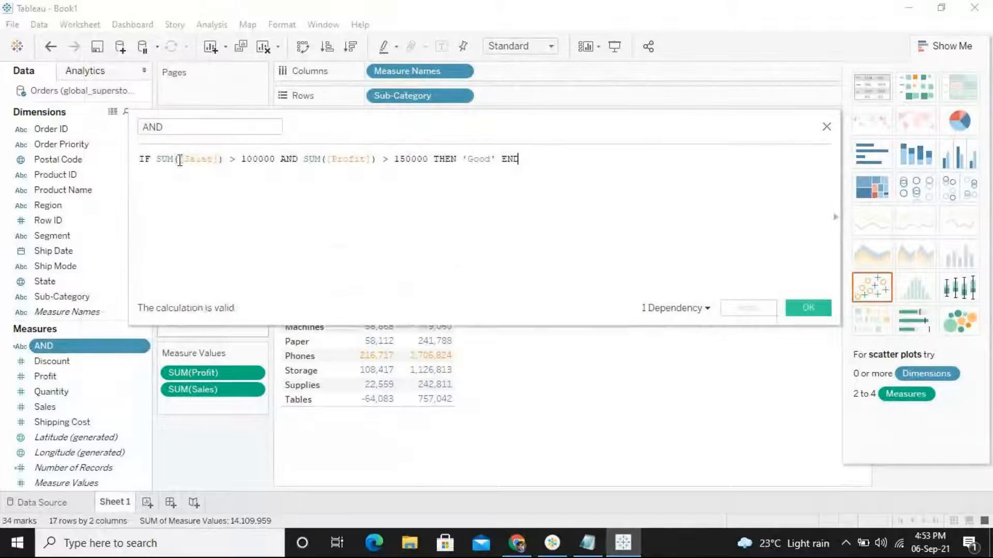
pyautogui.moveTo(240, 159); pyautogui.dragTo(273, 158)
pyautogui.click(396, 207)
pyautogui.moveTo(400, 159); pyautogui.dragTo(418, 162)
pyautogui.click(827, 127)
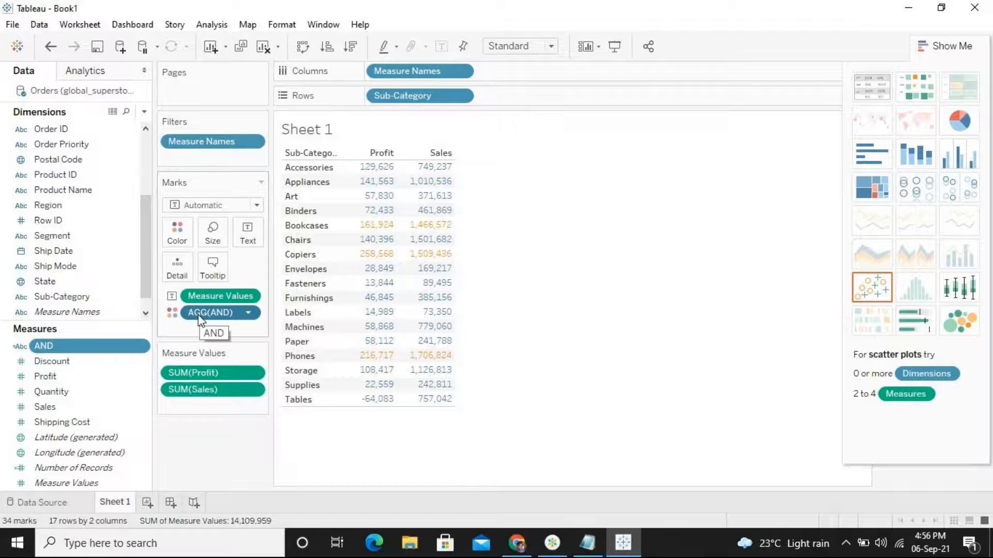
# Move the AND field from Color to Columns, and from there to Rows after Sub-Category.
pyautogui.moveTo(201, 319)
pyautogui.mouseDown()
pyautogui.moveTo(558, 106)
pyautogui.moveTo(580, 82)
pyautogui.mouseUp()
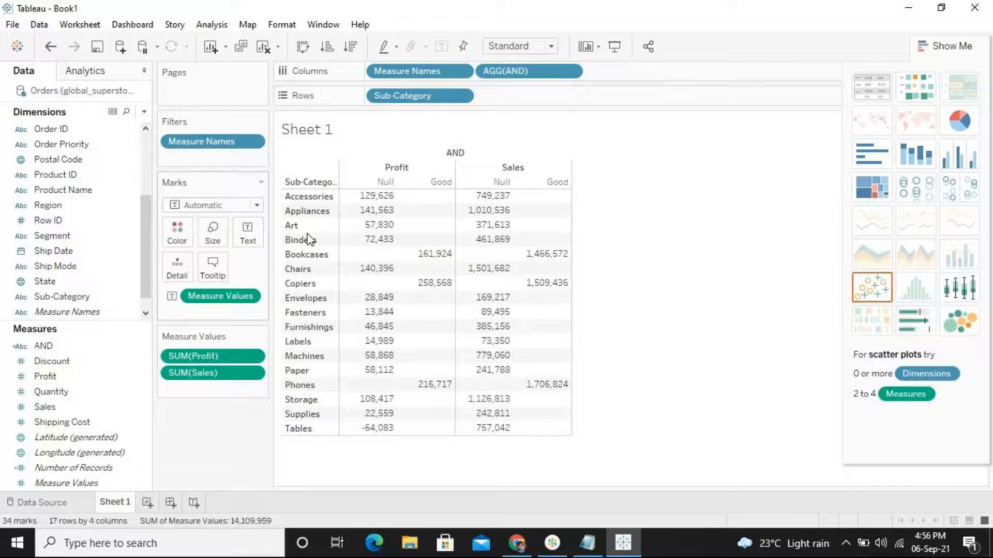
pyautogui.moveTo(522, 71); pyautogui.dragTo(533, 99)
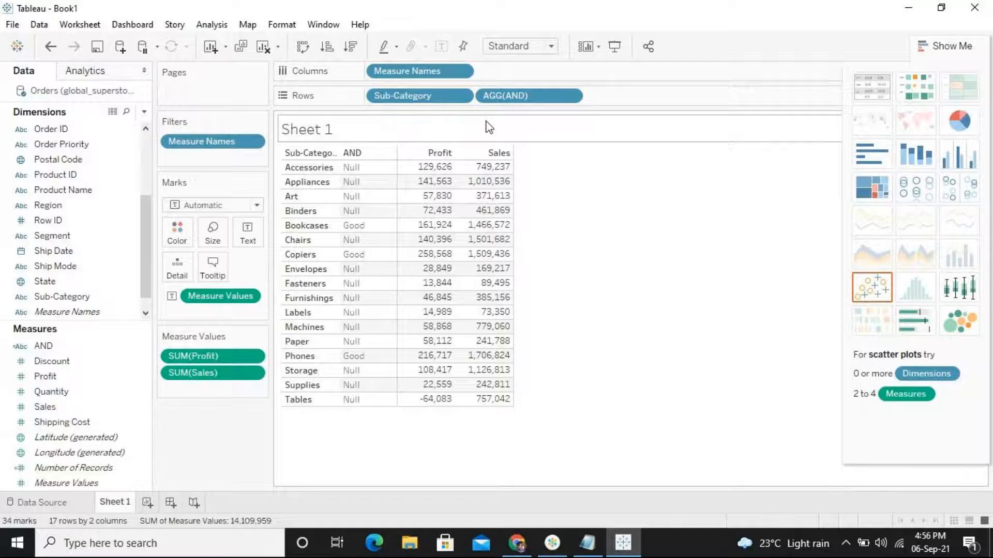
# Compare the Profit and Sales of the Good sub-categories (Bookcases, Copiers, Phones) with those of Null rows such as Accessories and Binders.
pyautogui.click(361, 228)
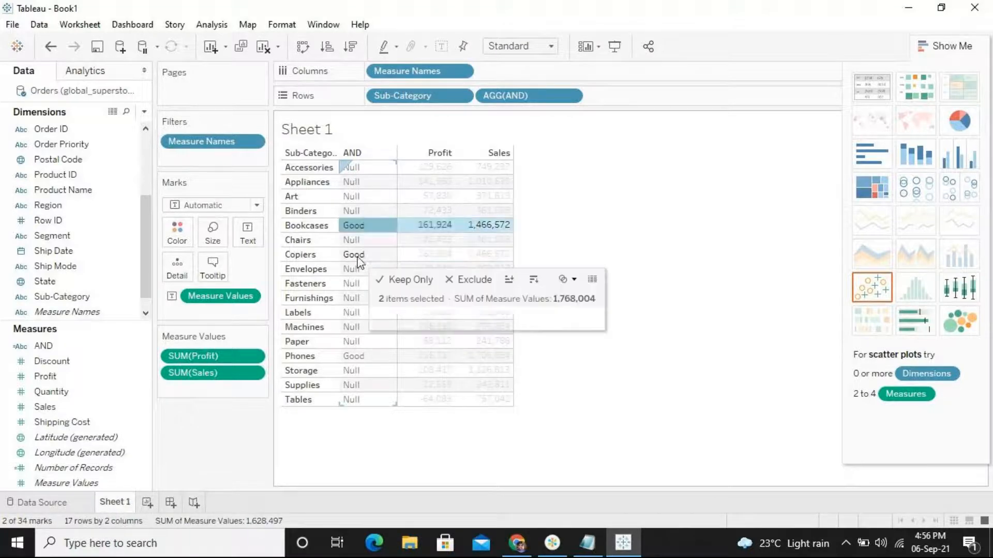
pyautogui.click(362, 254)
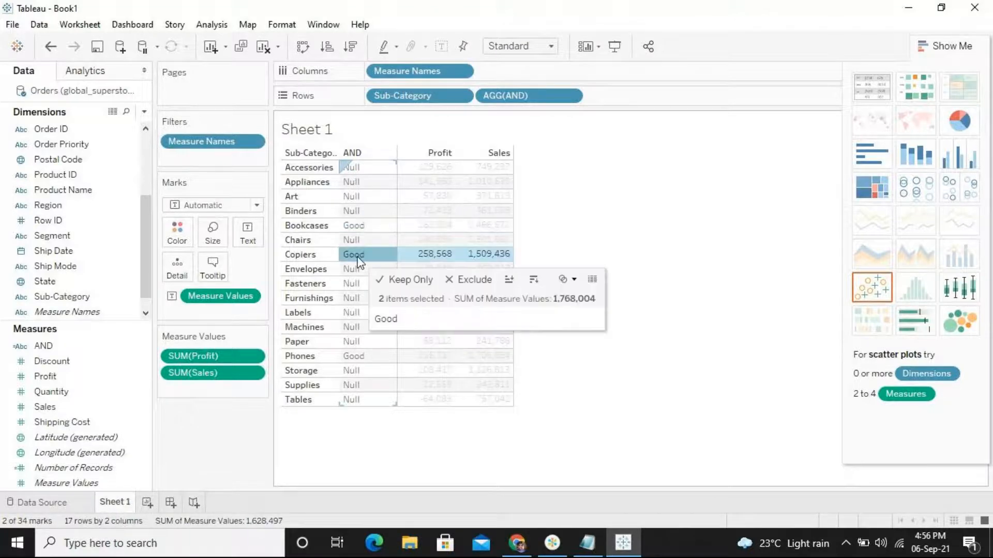
pyautogui.click(353, 357)
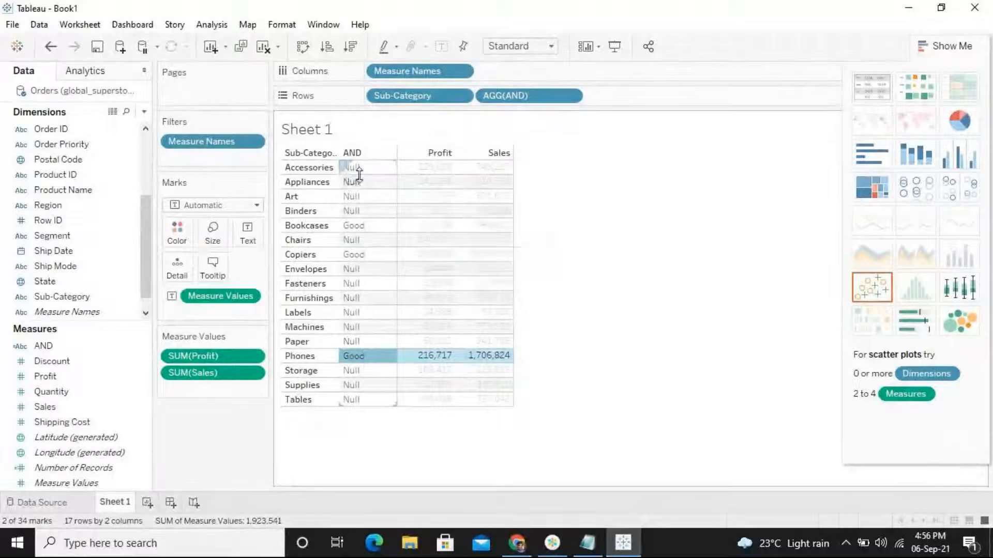
pyautogui.moveTo(368, 166); pyautogui.dragTo(357, 291)
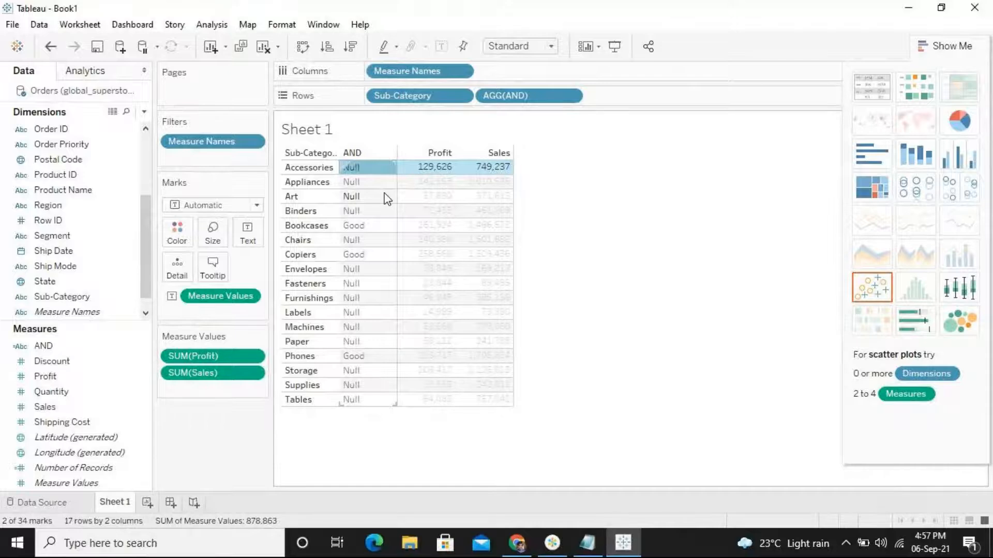
pyautogui.moveTo(430, 218)
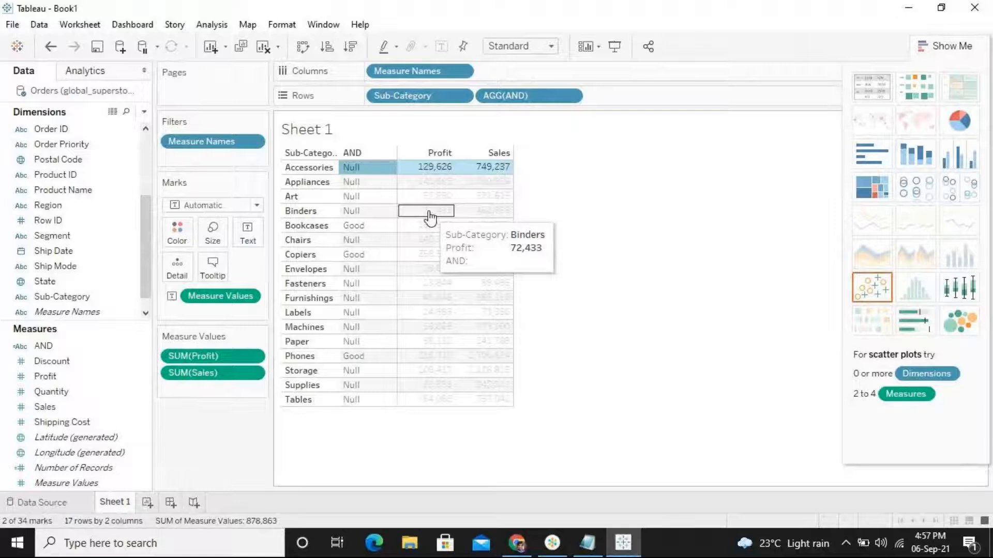
pyautogui.click(364, 225)
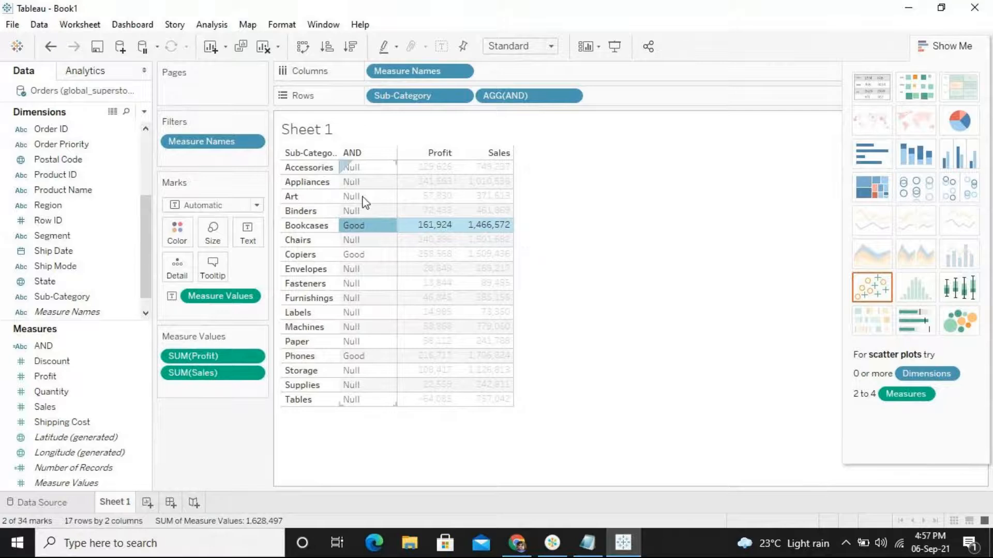
pyautogui.moveTo(363, 207); pyautogui.dragTo(367, 176)
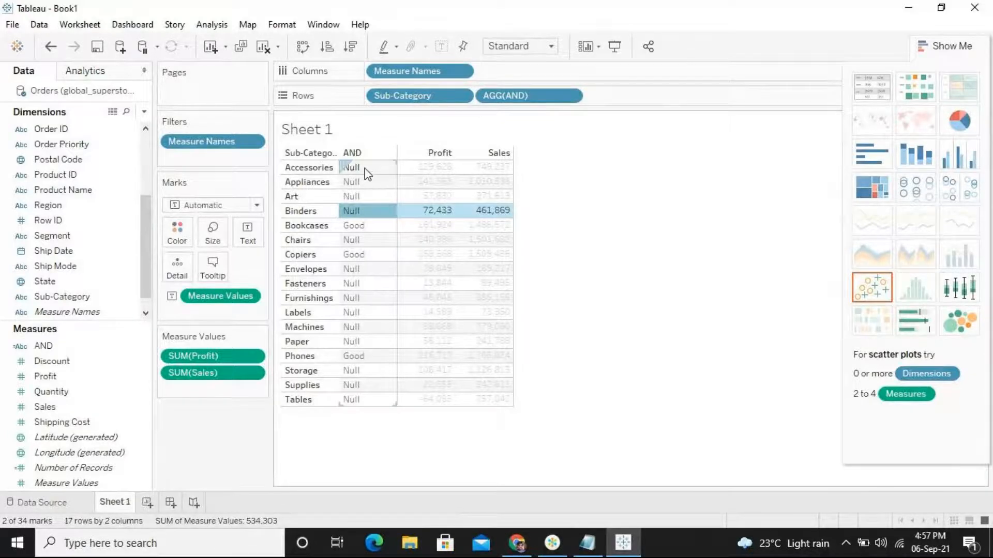
pyautogui.click(359, 212)
pyautogui.moveTo(358, 212); pyautogui.dragTo(359, 213)
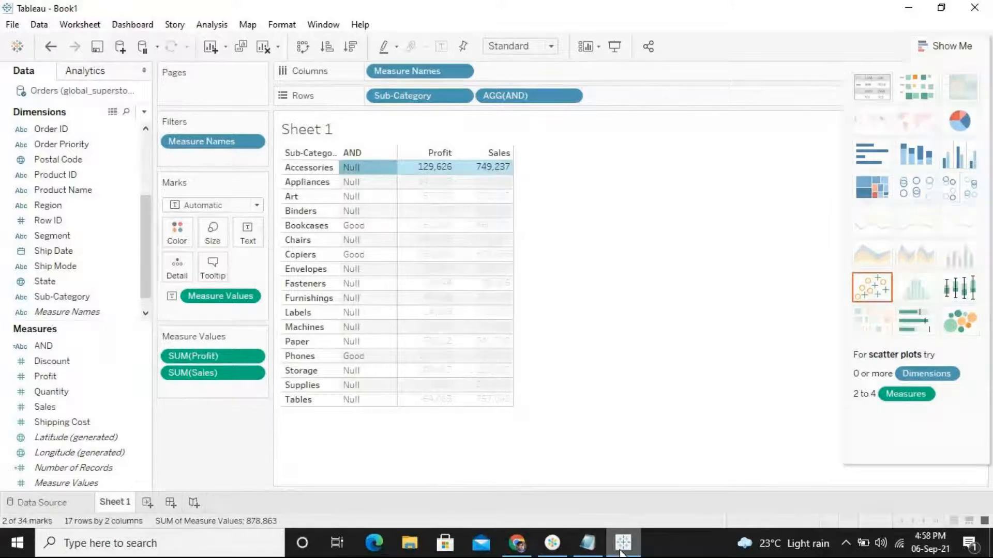
pyautogui.click(552, 543)
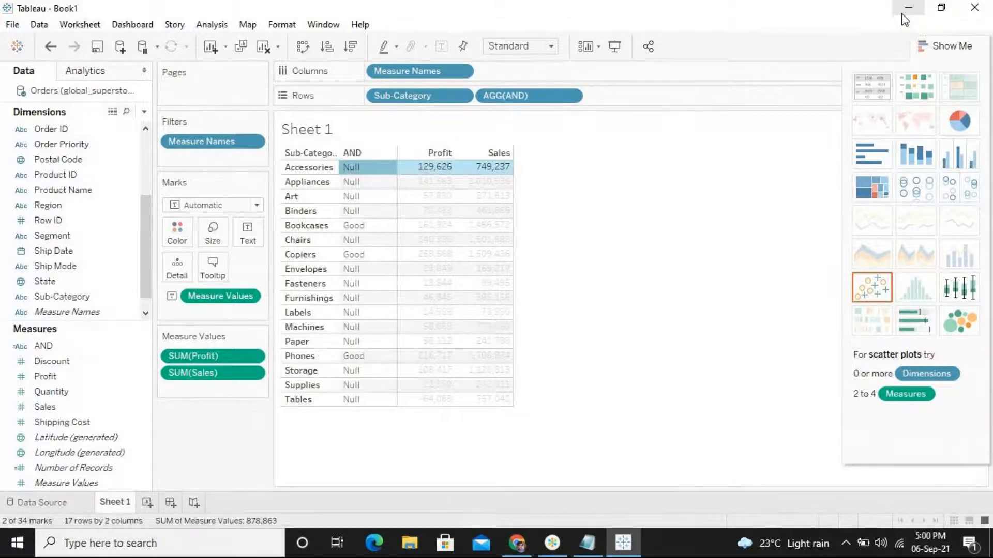
# Open the AND calculated field for editing and remove the closing END from its formula.
pyautogui.click(570, 97)
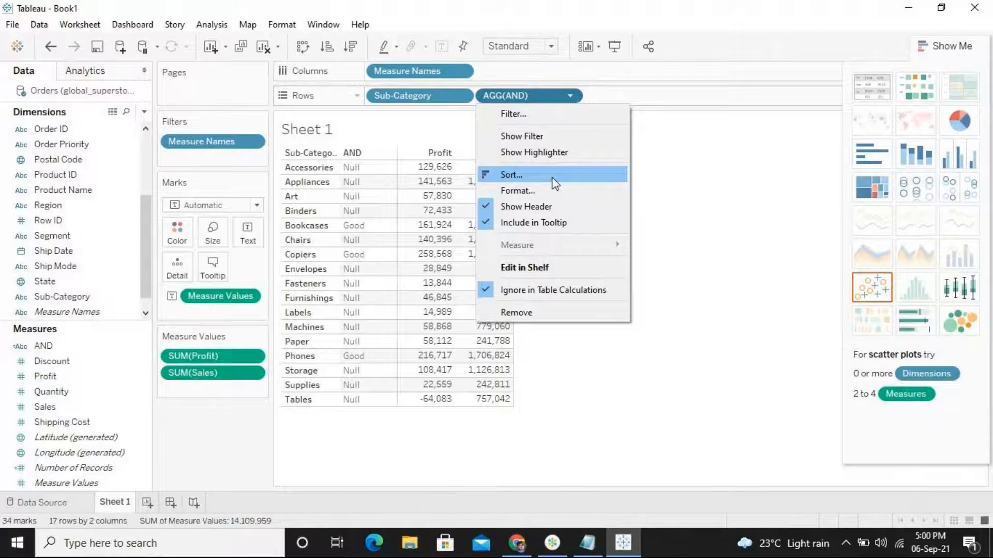
pyautogui.click(58, 343)
pyautogui.rightClick(60, 345)
pyautogui.click(133, 110)
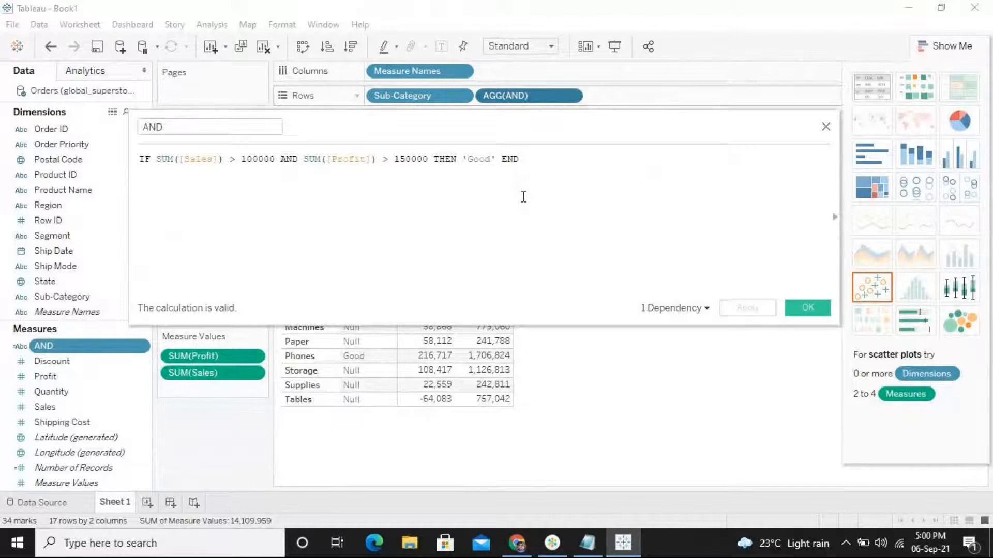
pyautogui.press('BackSpace')
pyautogui.press('BackSpace')
pyautogui.press('BackSpace')
pyautogui.write('el')
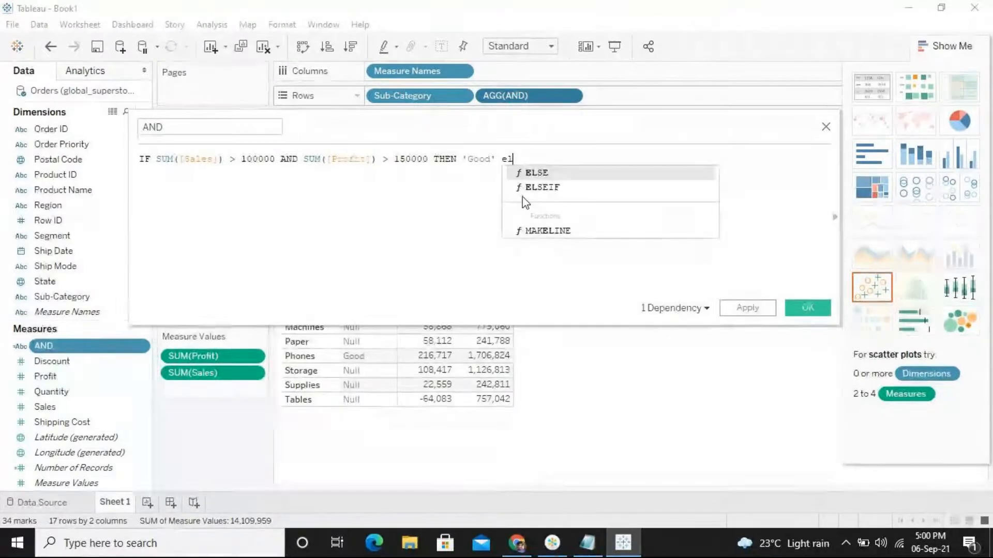
pyautogui.press('Up')
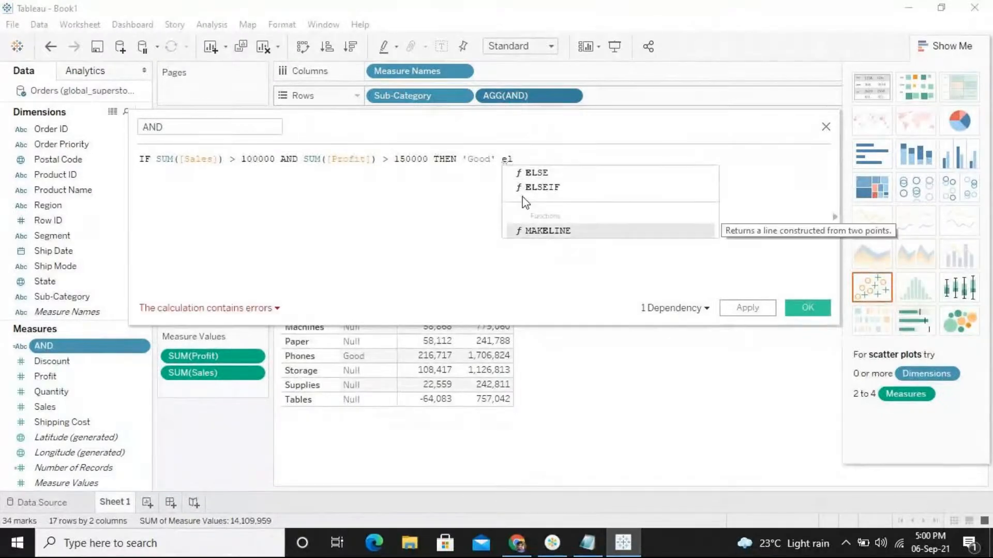
pyautogui.press('Return')
pyautogui.press('BackSpace')
pyautogui.press('BackSpace')
pyautogui.press('BackSpace')
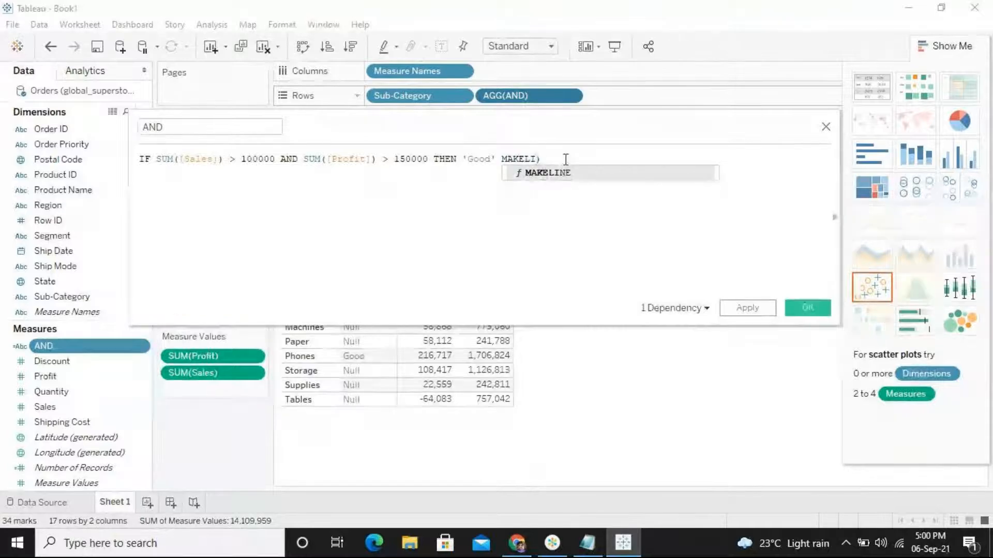
pyautogui.press('Delete')
pyautogui.press('BackSpace')
pyautogui.press('BackSpace')
pyautogui.press('BackSpace')
pyautogui.press('BackSpace')
pyautogui.press('BackSpace')
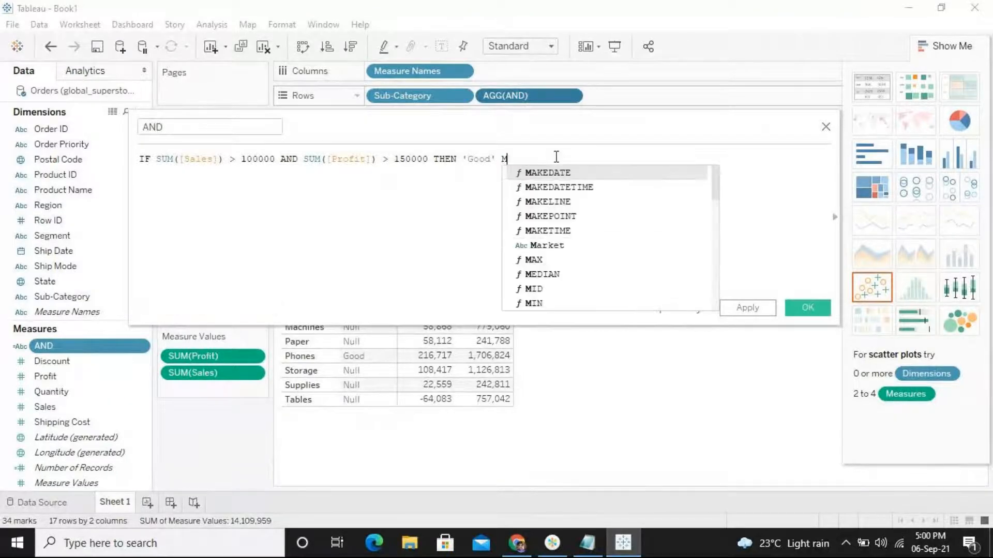
pyautogui.press('BackSpace')
pyautogui.write('else')
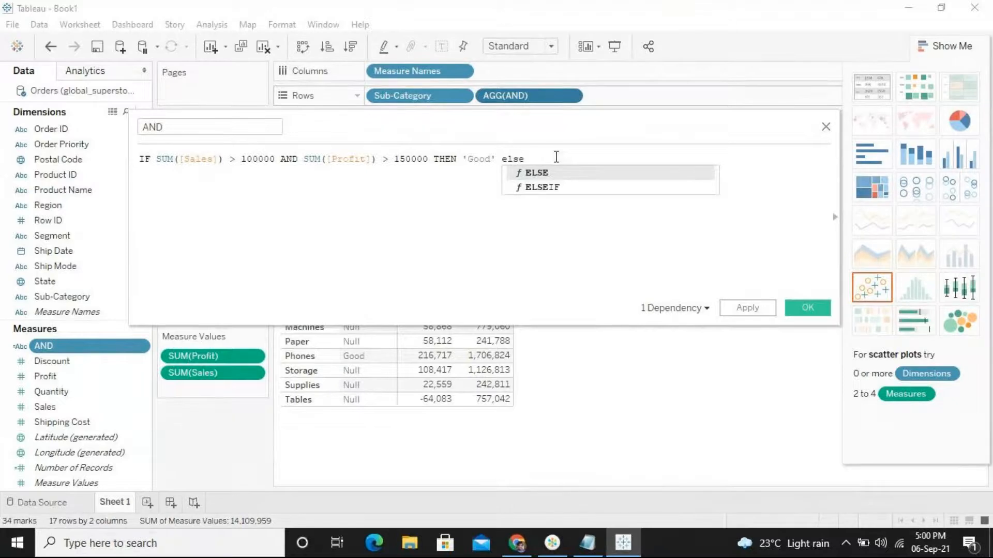
pyautogui.press('Down')
pyautogui.press('Return')
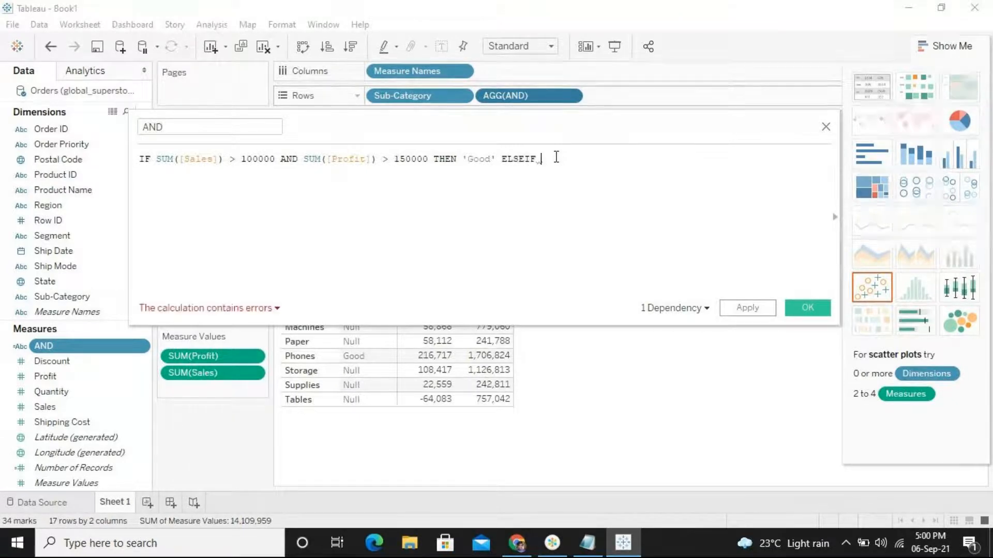
pyautogui.press('BackSpace')
pyautogui.press('BackSpace')
pyautogui.press('BackSpace')
pyautogui.press('BackSpace')
pyautogui.press('BackSpace')
pyautogui.press('BackSpace')
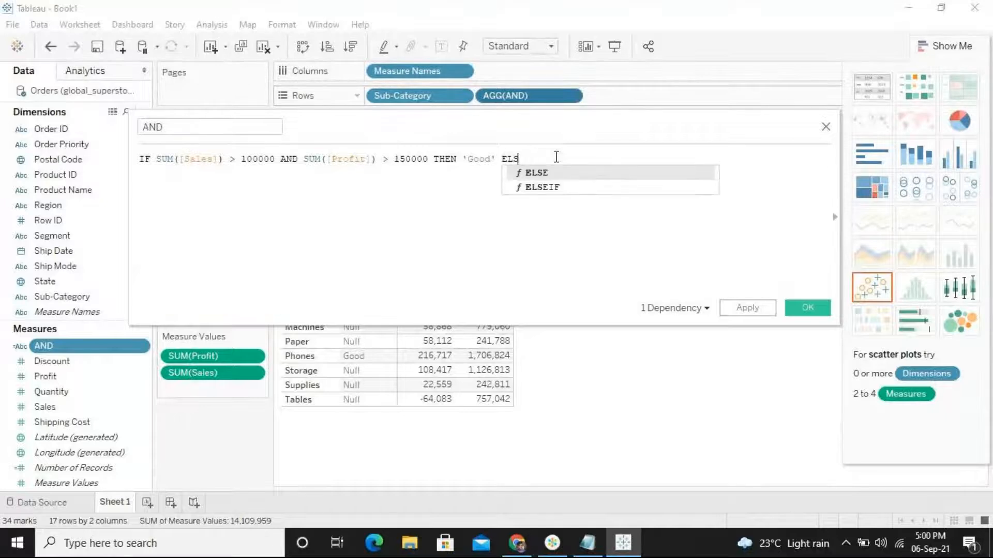
pyautogui.press('BackSpace')
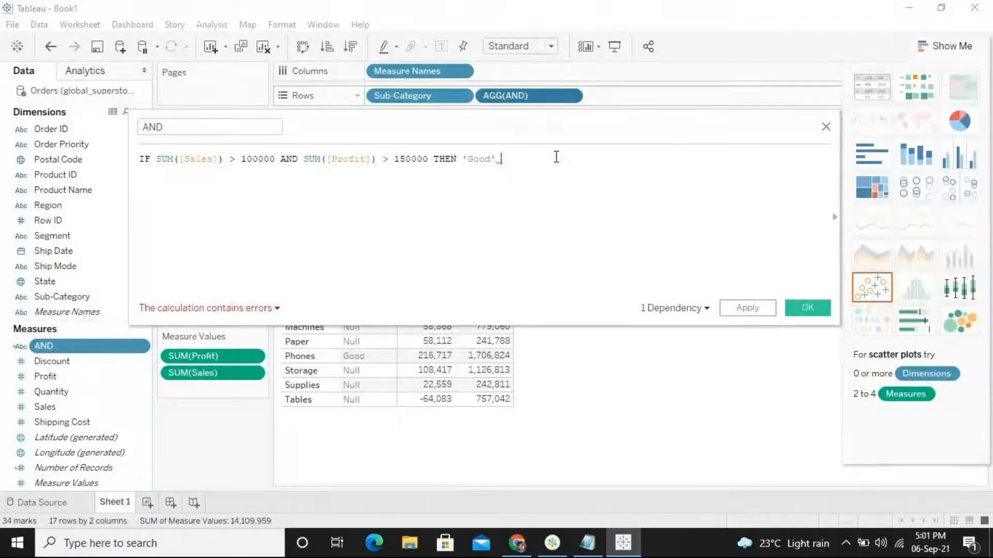
pyautogui.write('els')
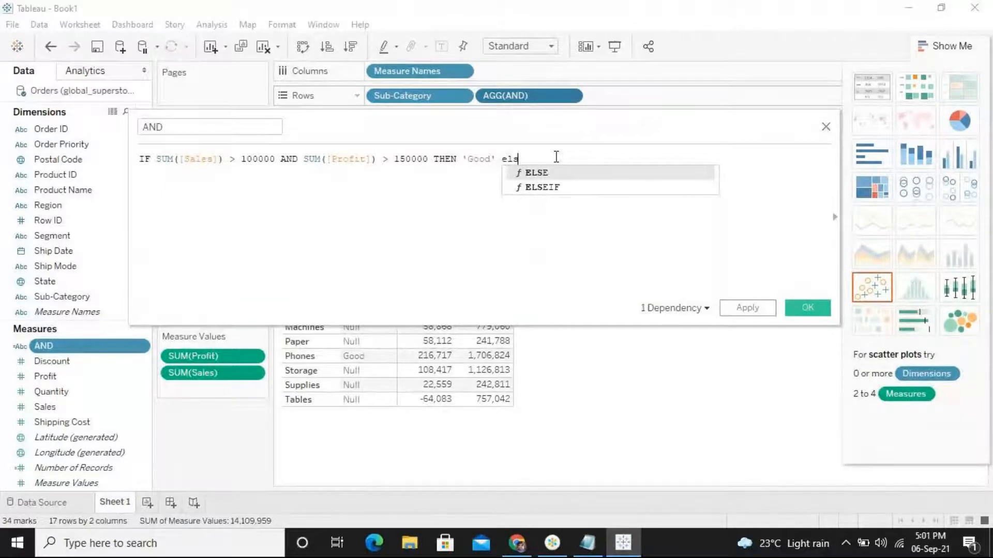
pyautogui.write('i')
pyautogui.press('BackSpace')
pyautogui.press('BackSpace')
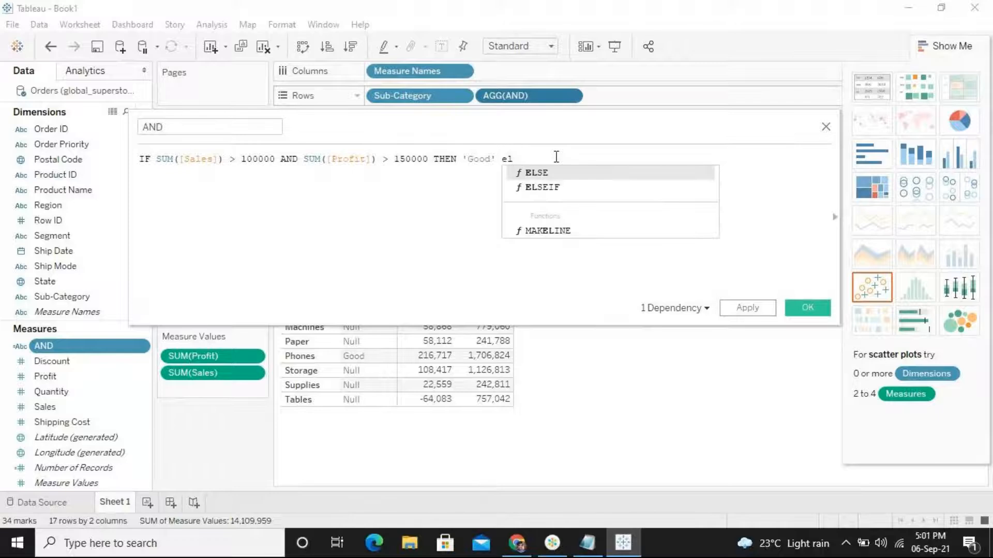
pyautogui.press('Down')
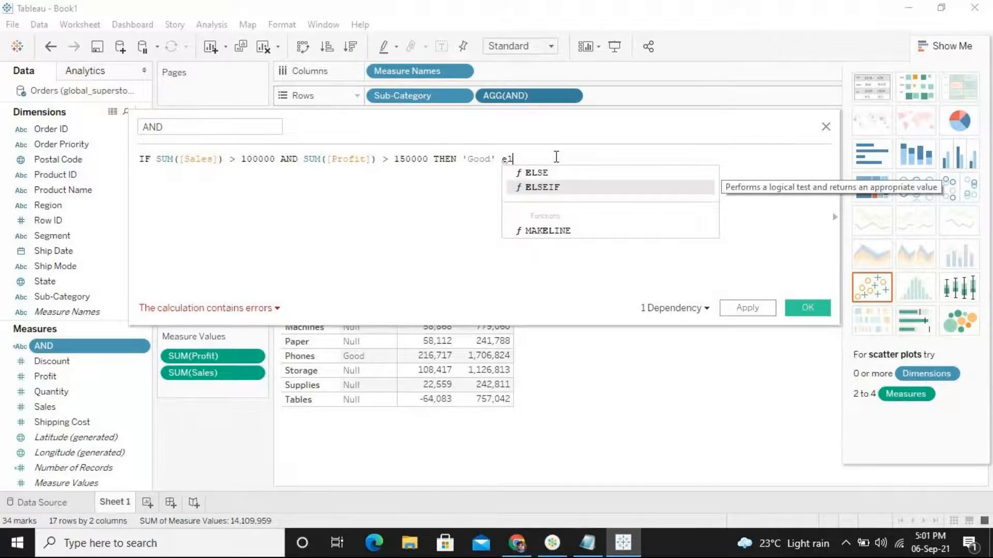
pyautogui.press('Return')
pyautogui.write('"w')
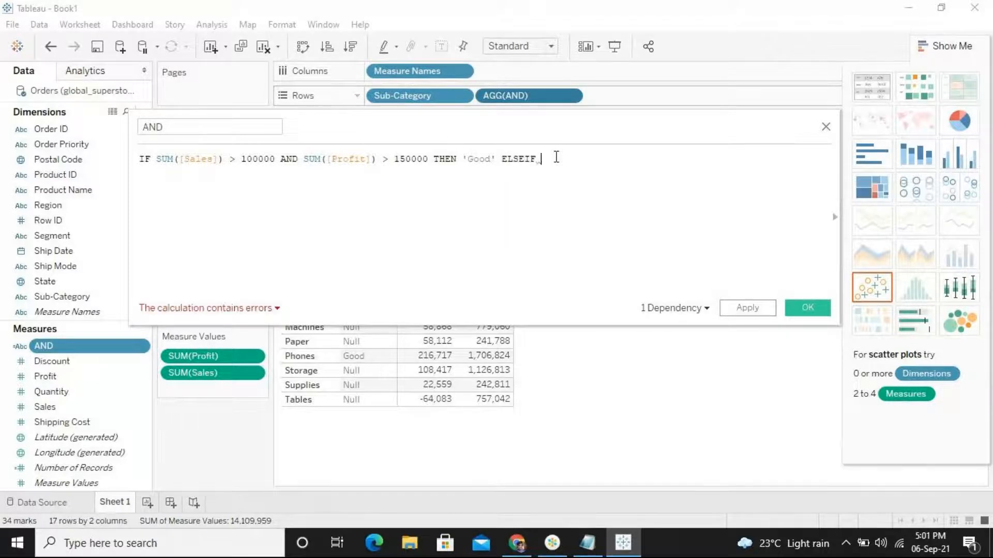
pyautogui.write('ell ')
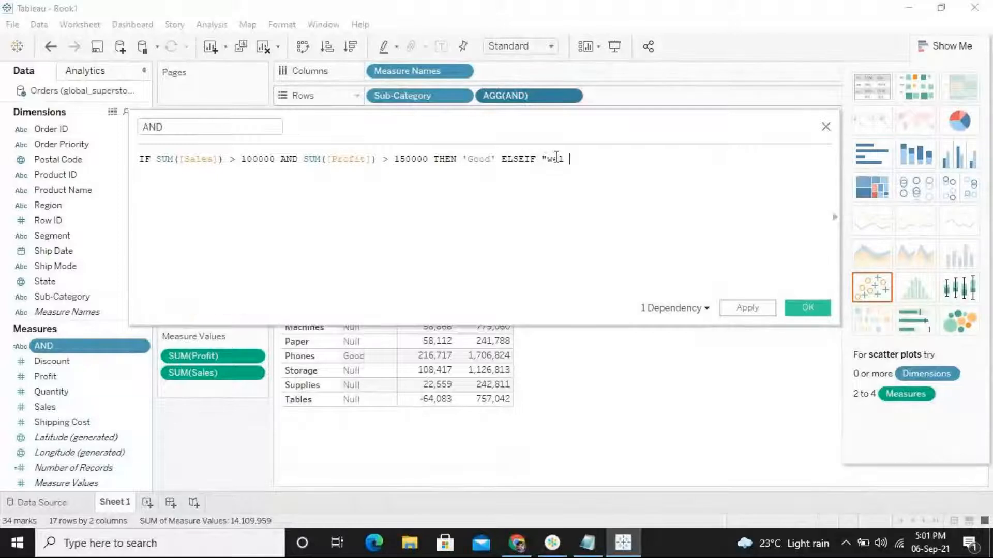
pyautogui.write('perfor')
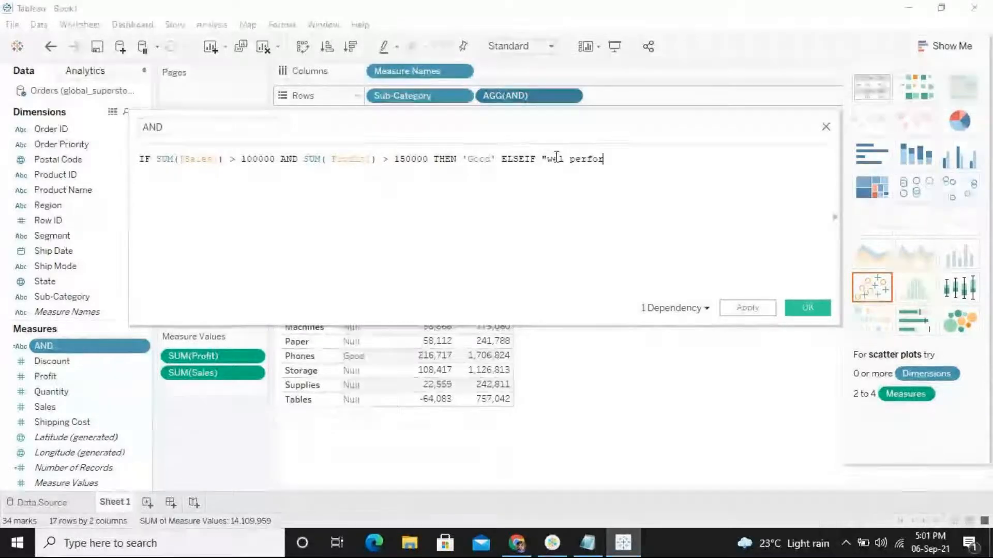
pyautogui.write('moing')
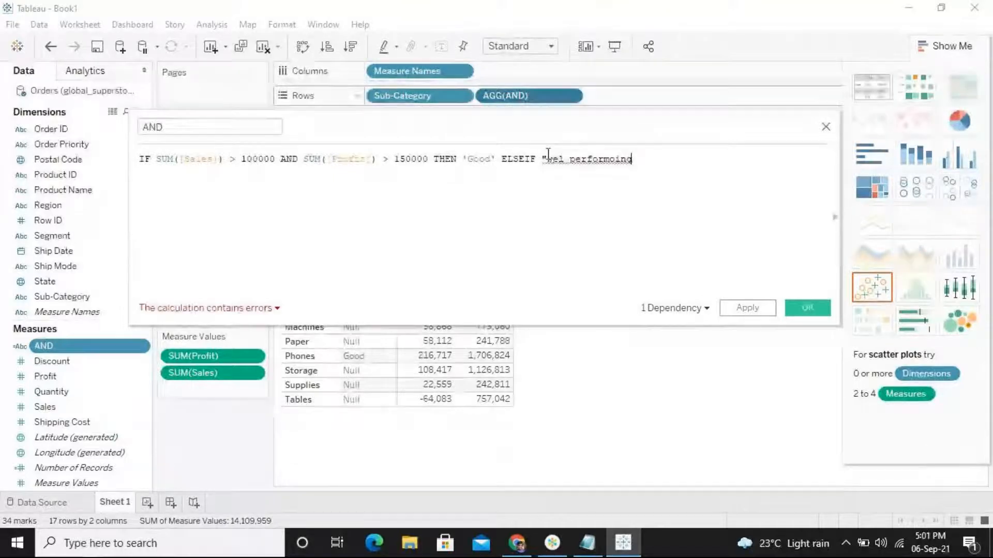
pyautogui.press('BackSpace')
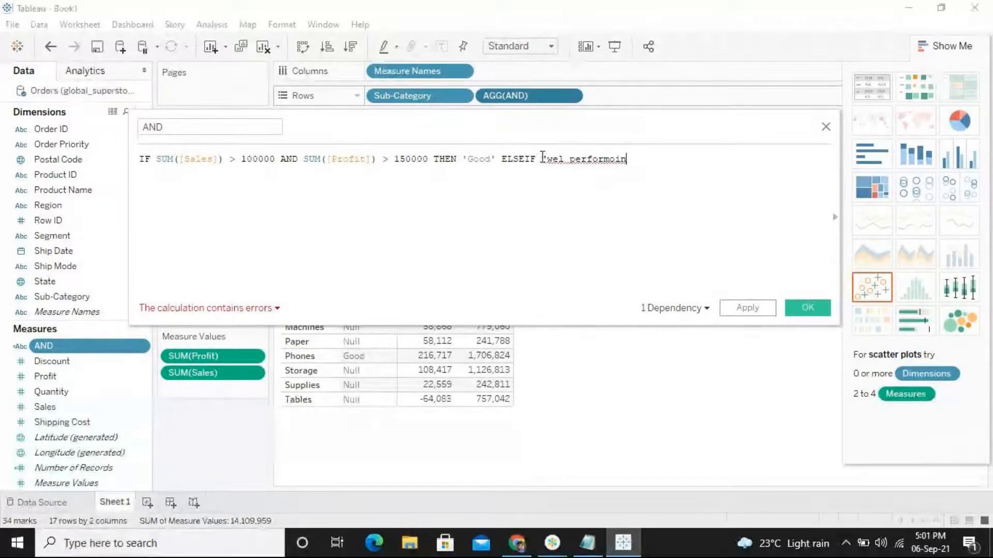
pyautogui.click(544, 159)
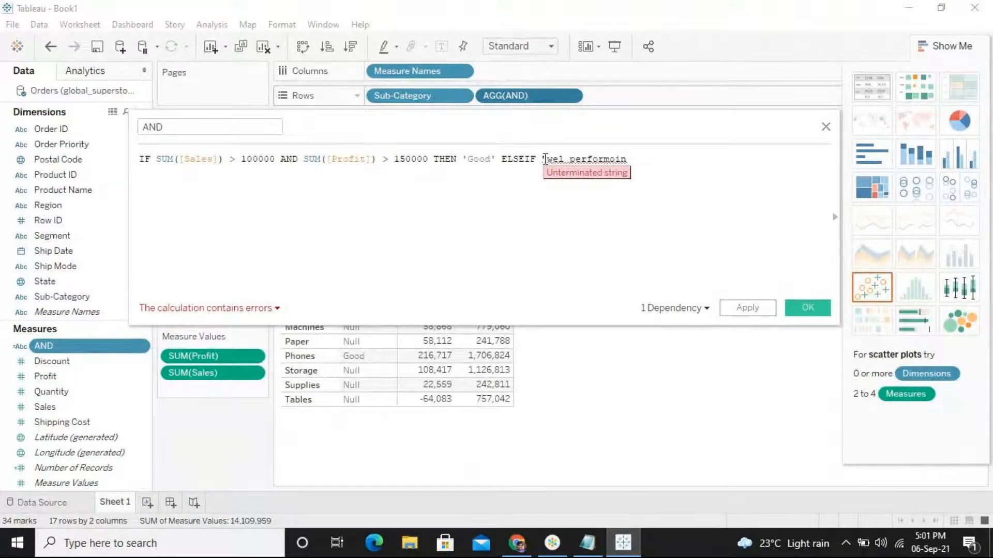
pyautogui.press('BackSpace')
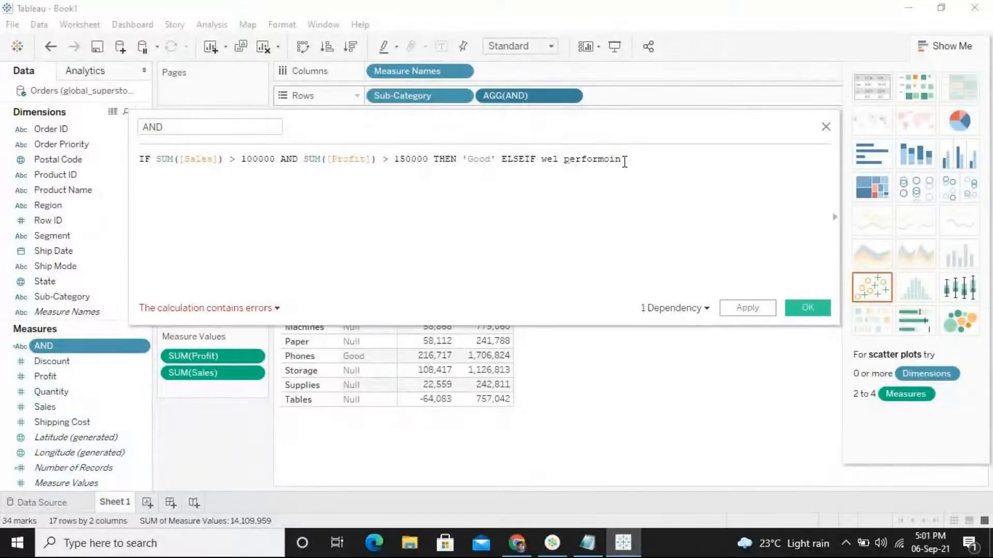
pyautogui.press('Left')
pyautogui.press('Left')
pyautogui.press('Left')
pyautogui.press('Left')
pyautogui.press('Left')
pyautogui.press('Left')
pyautogui.press('Left')
pyautogui.press('Left')
pyautogui.press('Left')
pyautogui.press('Left')
pyautogui.press('Left')
pyautogui.press('Left')
pyautogui.press('Left')
pyautogui.press('Left')
pyautogui.write("'")
pyautogui.press('BackSpace')
pyautogui.press('BackSpace')
pyautogui.click(537, 158)
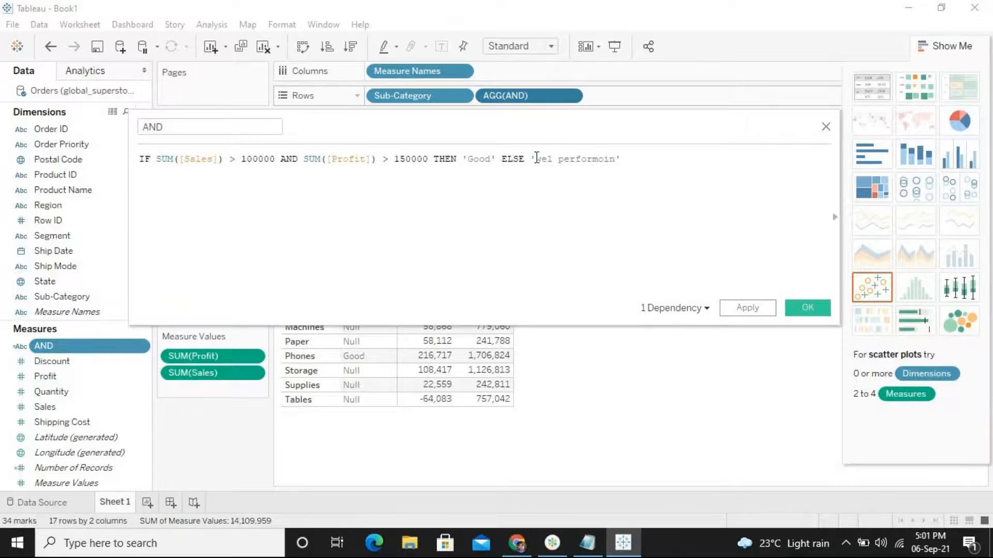
pyautogui.click(628, 177)
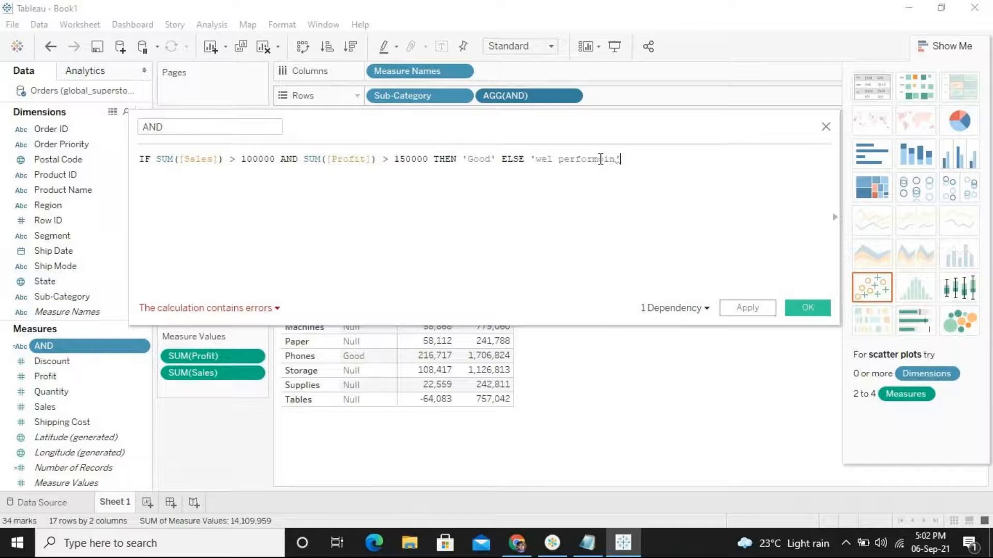
pyautogui.write('END')
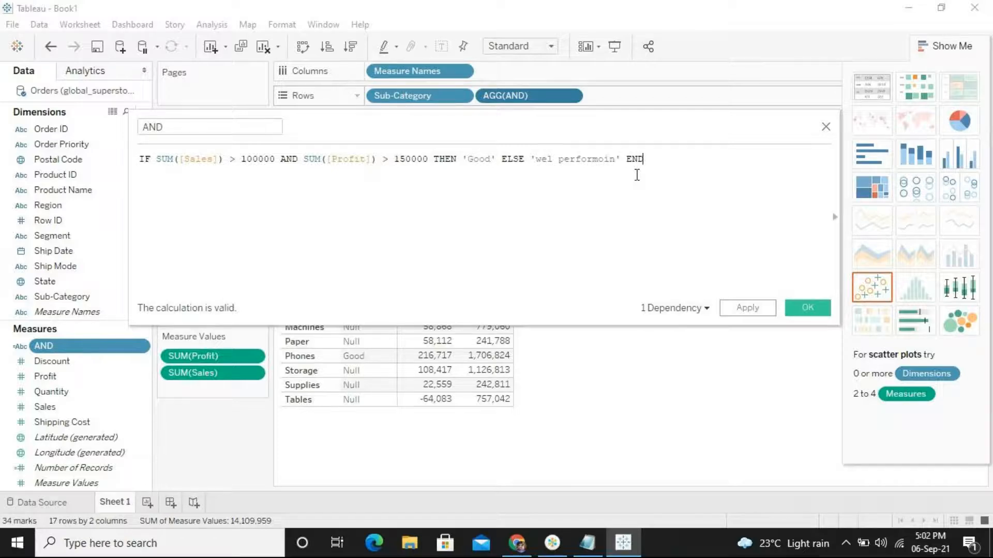
pyautogui.click(825, 127)
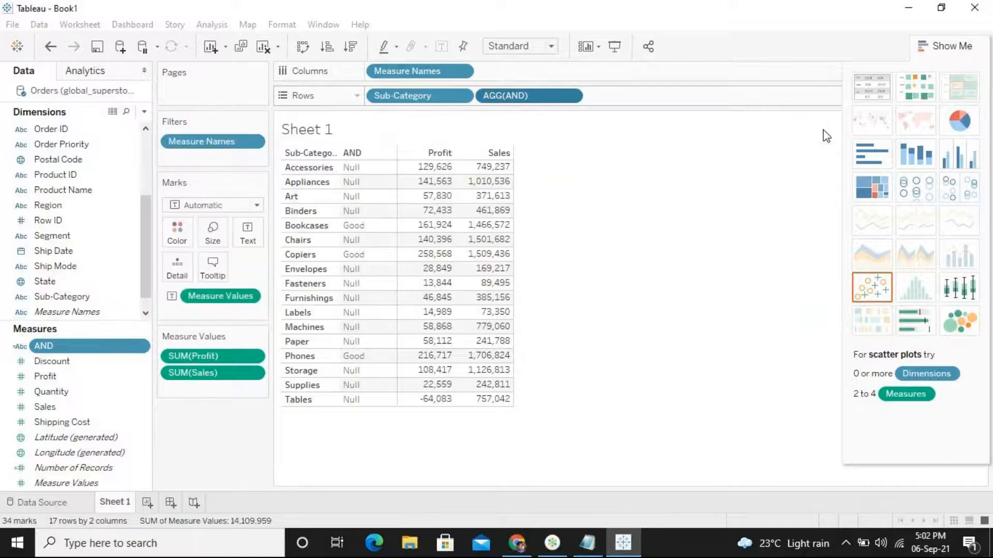
# Edit the AND calculated field so its formula ends with ELSE 'wel performing' END after 'Good', and apply it.
pyautogui.click(147, 351)
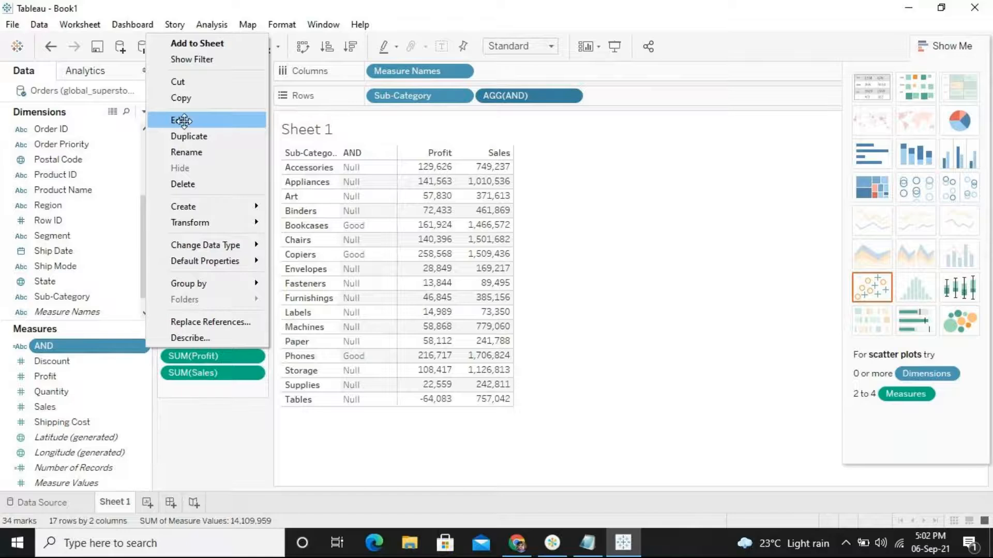
pyautogui.click(184, 121)
pyautogui.press('BackSpace')
pyautogui.press('BackSpace')
pyautogui.press('BackSpace')
pyautogui.write('els')
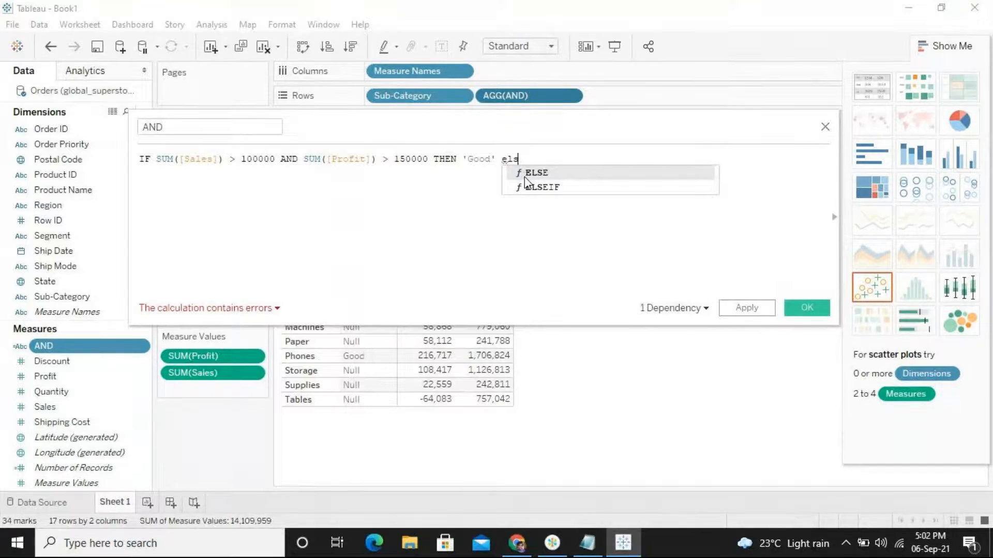
pyautogui.click(525, 175)
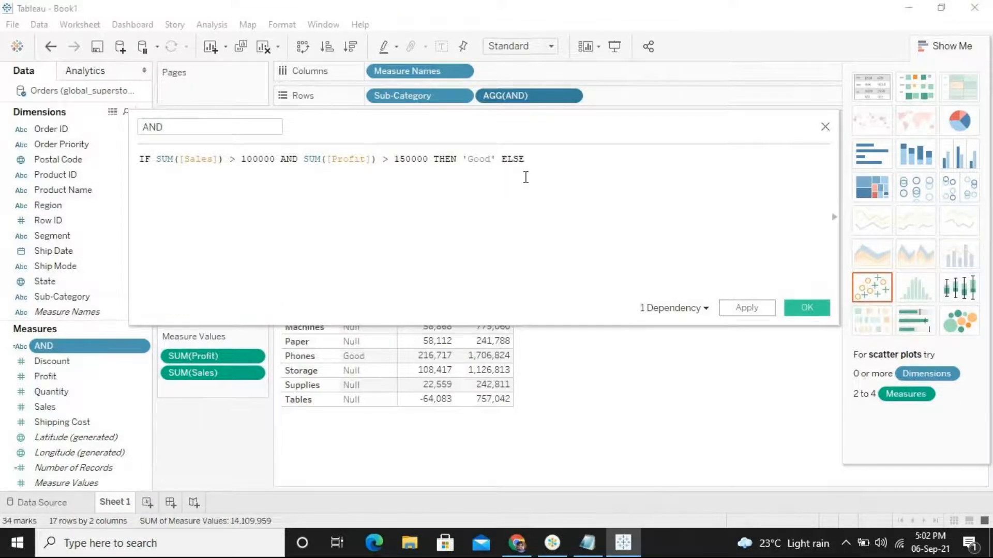
pyautogui.write("'wel performing' END")
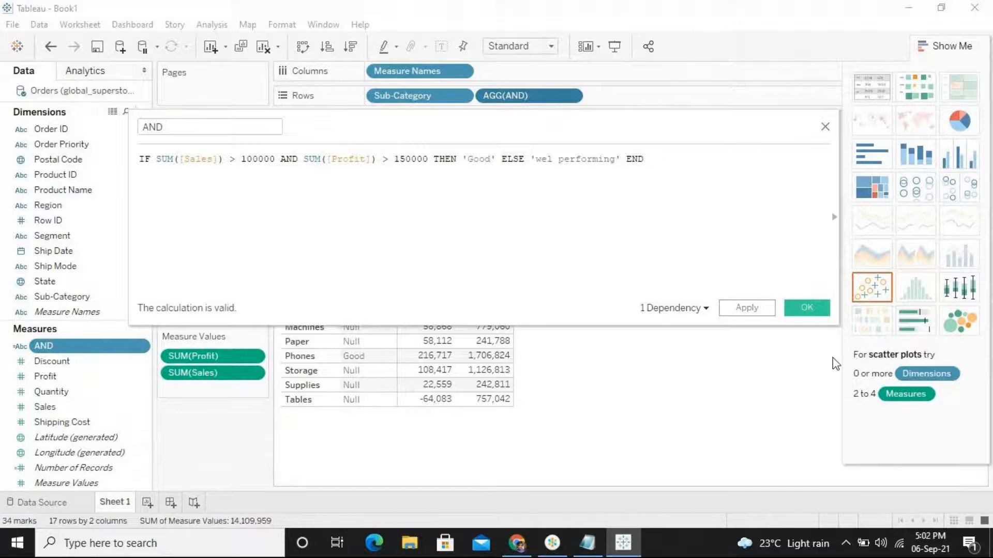
pyautogui.click(746, 309)
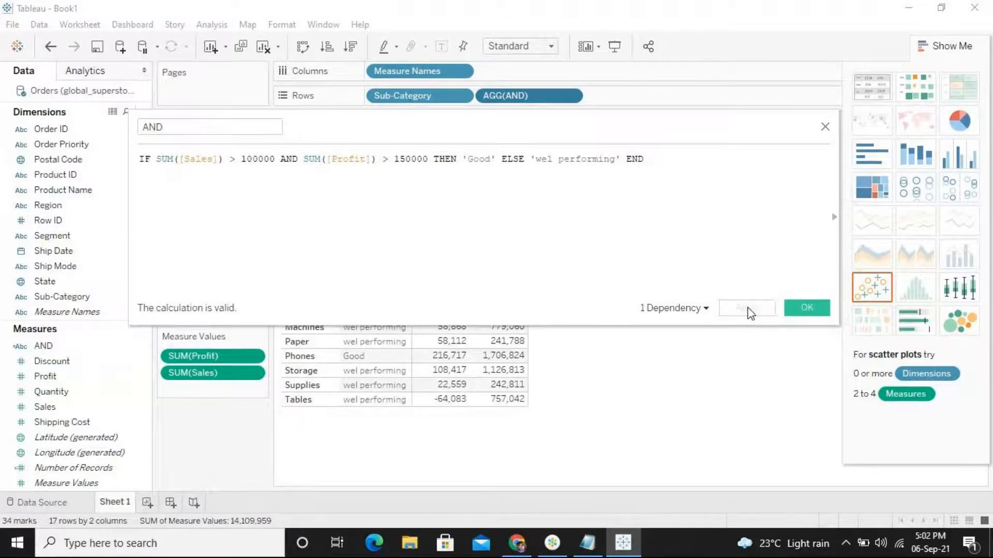
pyautogui.click(791, 309)
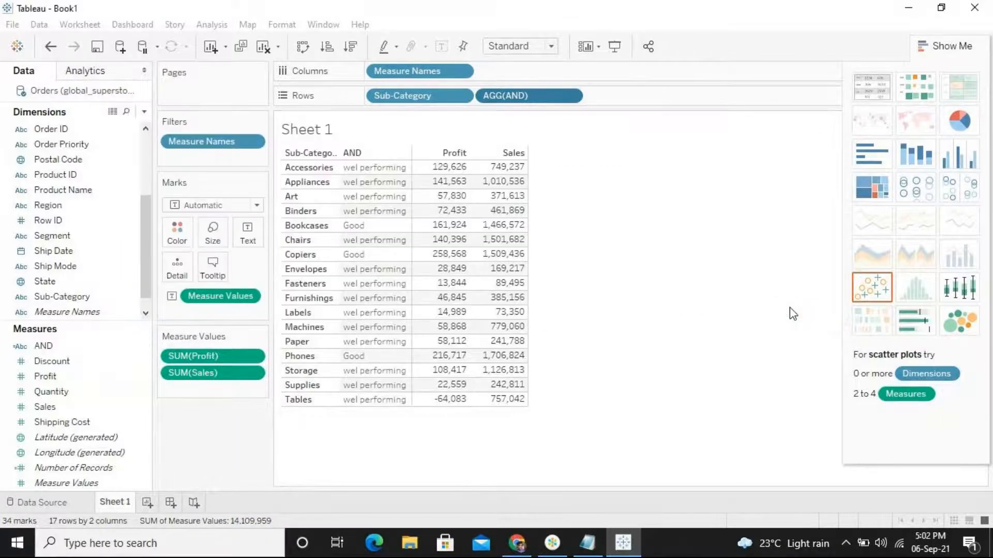
# Remove the ELSE 'wel performing' part from the AND calculated field's formula, keeping the closing END, and apply the change.
pyautogui.click(375, 168)
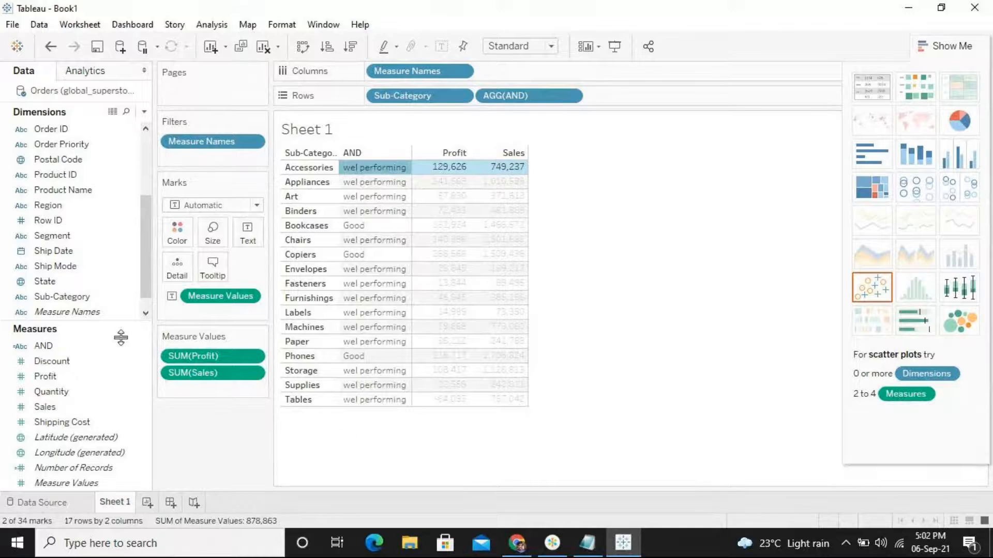
pyautogui.click(146, 346)
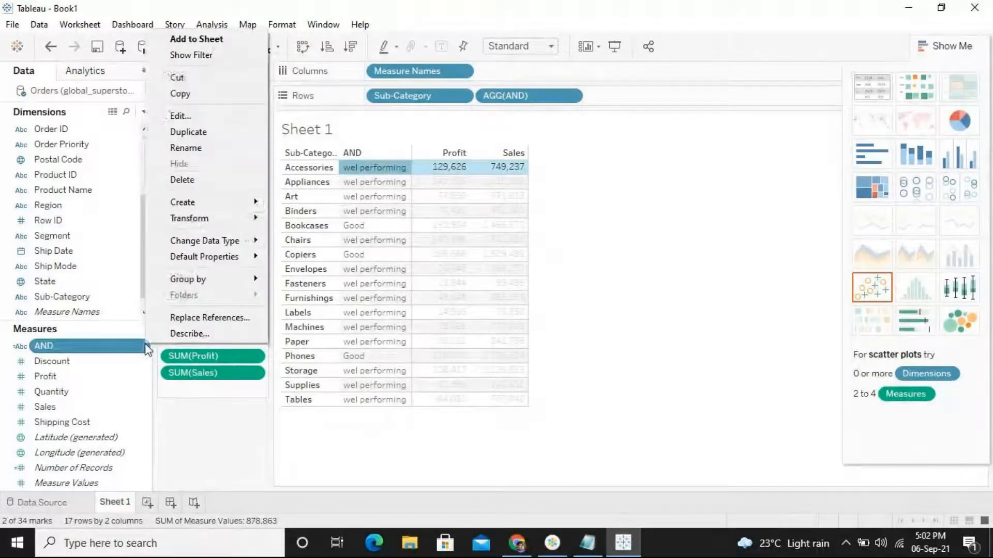
pyautogui.click(191, 117)
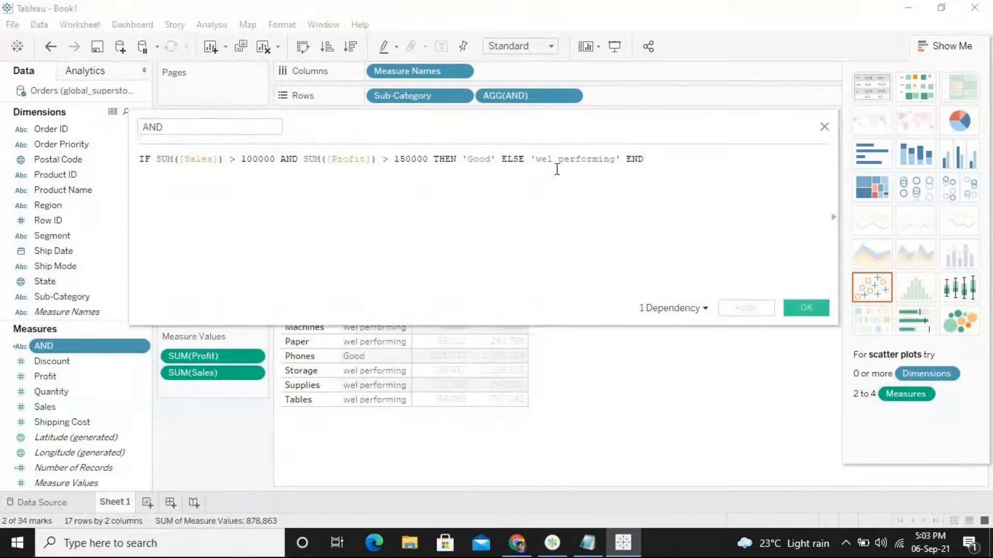
pyautogui.moveTo(501, 161); pyautogui.dragTo(621, 164)
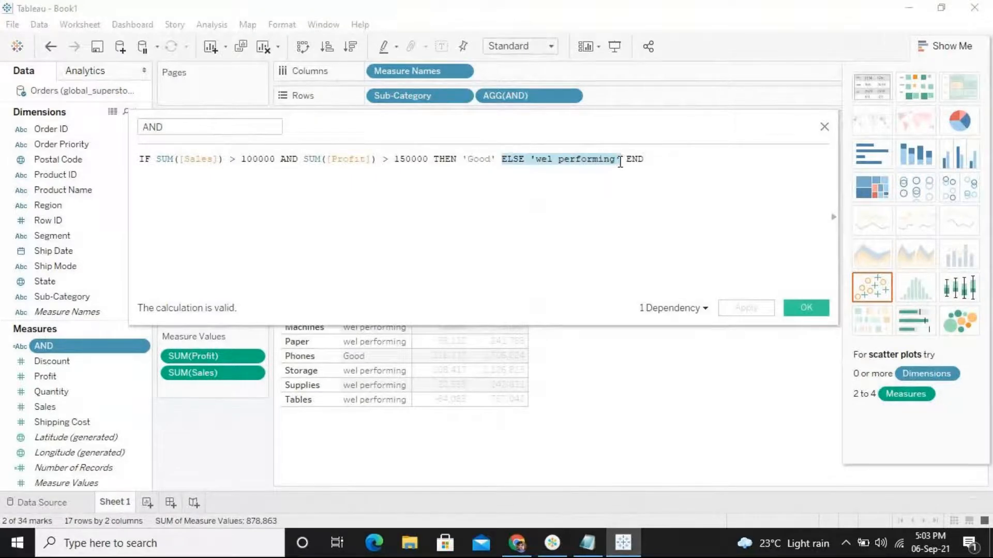
pyautogui.press('BackSpace')
pyautogui.press('BackSpace')
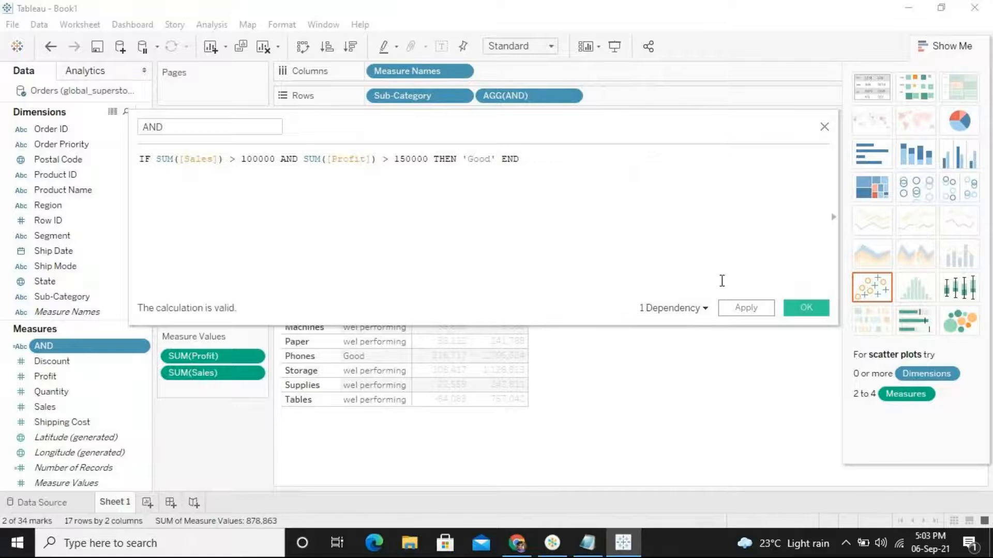
pyautogui.click(755, 313)
pyautogui.click(804, 311)
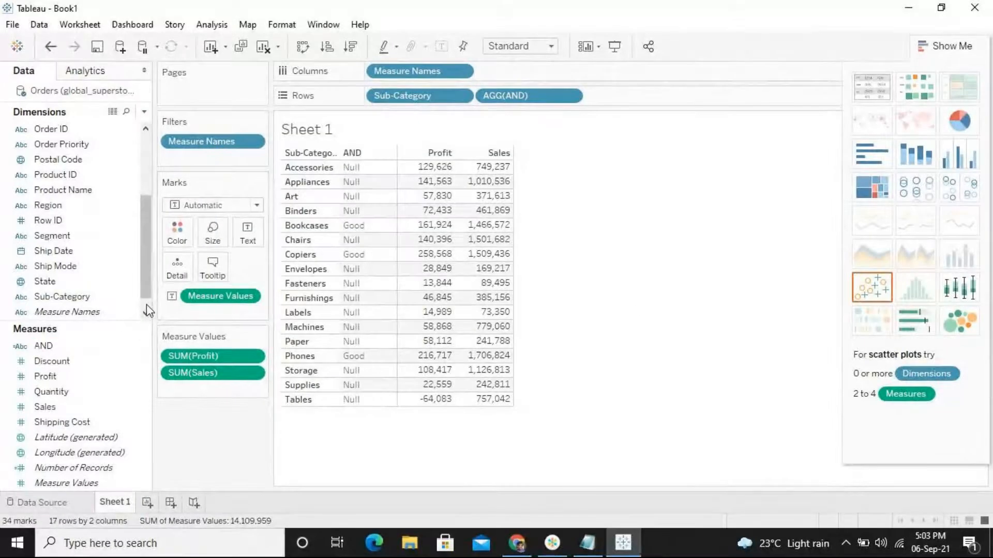
# Create a new calculated field and name it IFNULL.
pyautogui.click(147, 310)
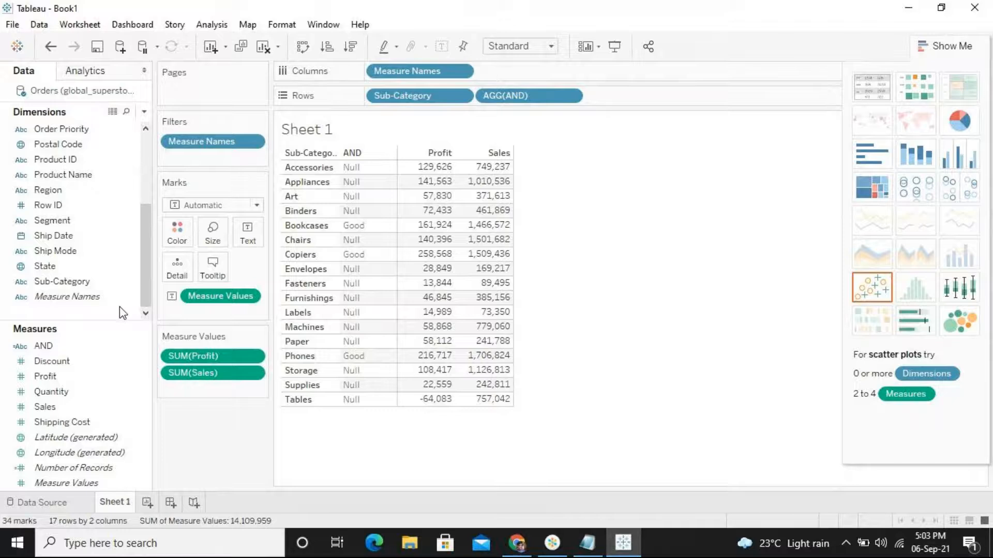
pyautogui.rightClick(119, 306)
pyautogui.click(200, 309)
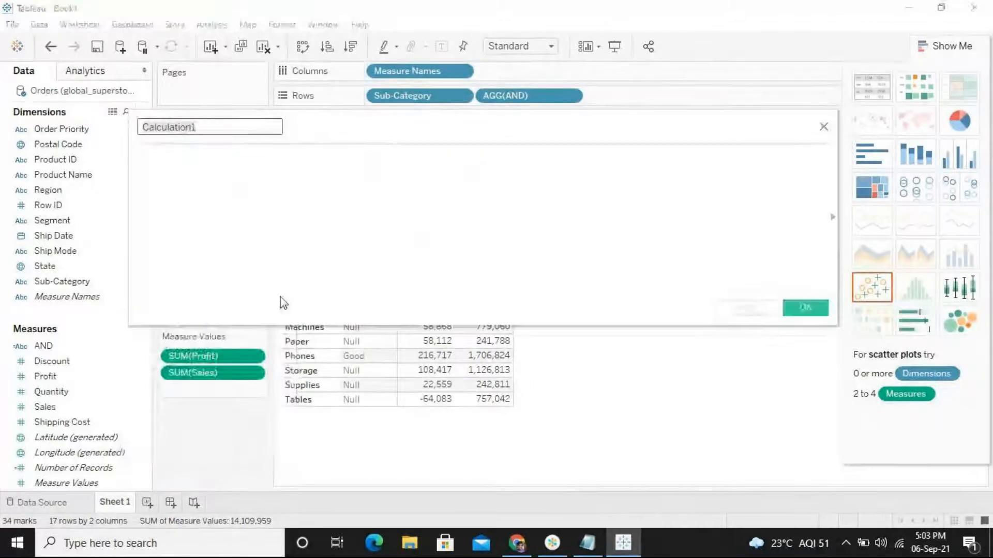
pyautogui.write('(FNULL')
pyautogui.press('Tab')
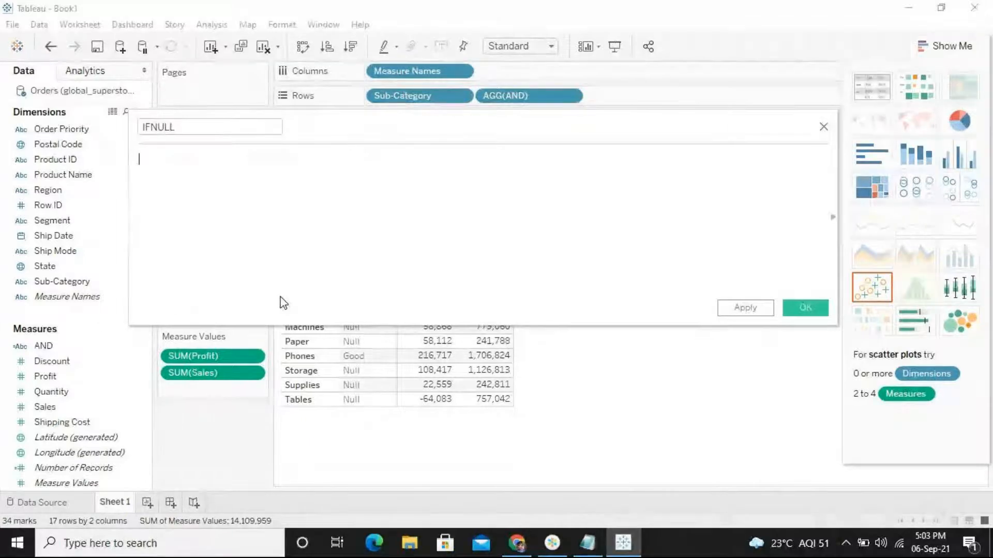
# Start the IFNULL field's formula with the IFNULL function, using the AND calculated field as its first argument.
pyautogui.write('if')
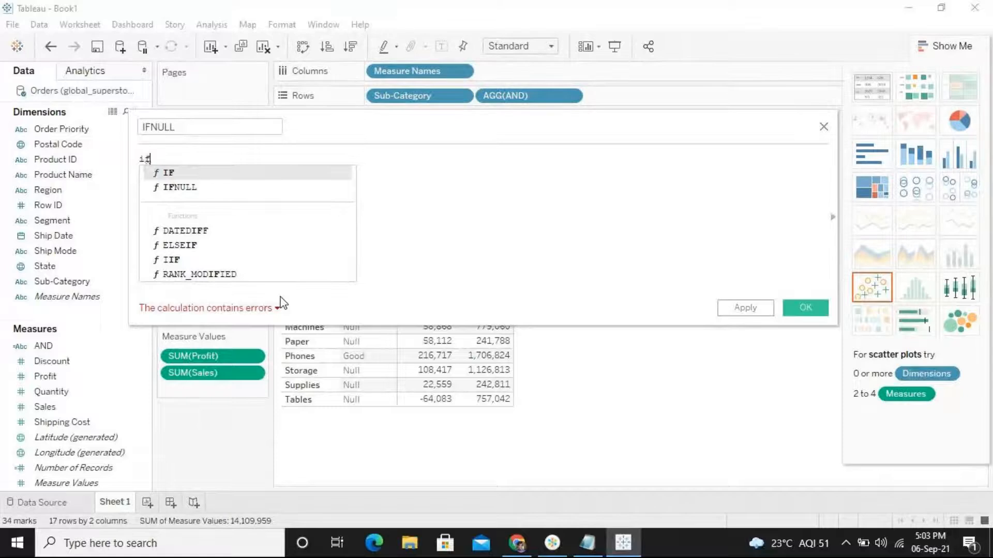
pyautogui.press('Down')
pyautogui.press('Return')
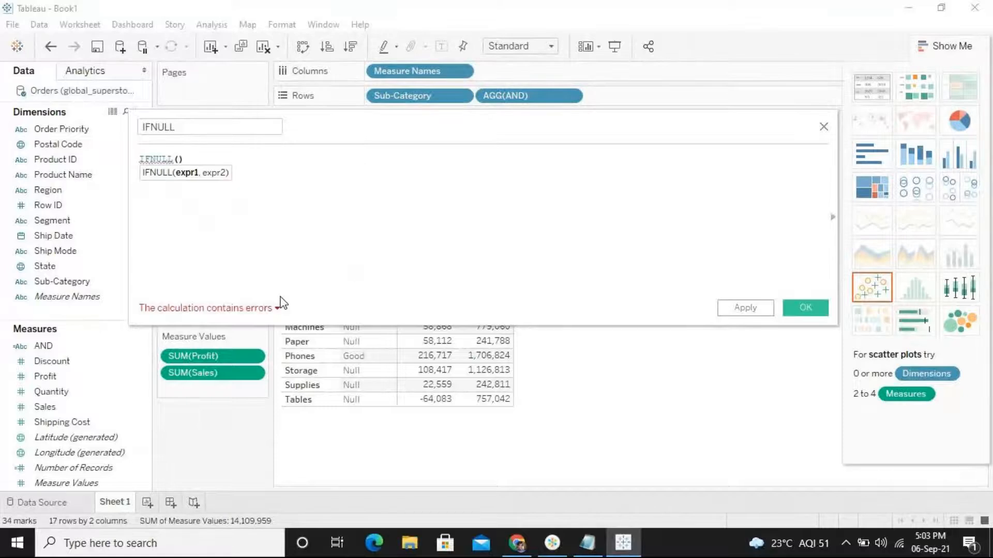
pyautogui.write('a')
pyautogui.press('Down')
pyautogui.press('Down')
pyautogui.press('Return')
pyautogui.write(',')
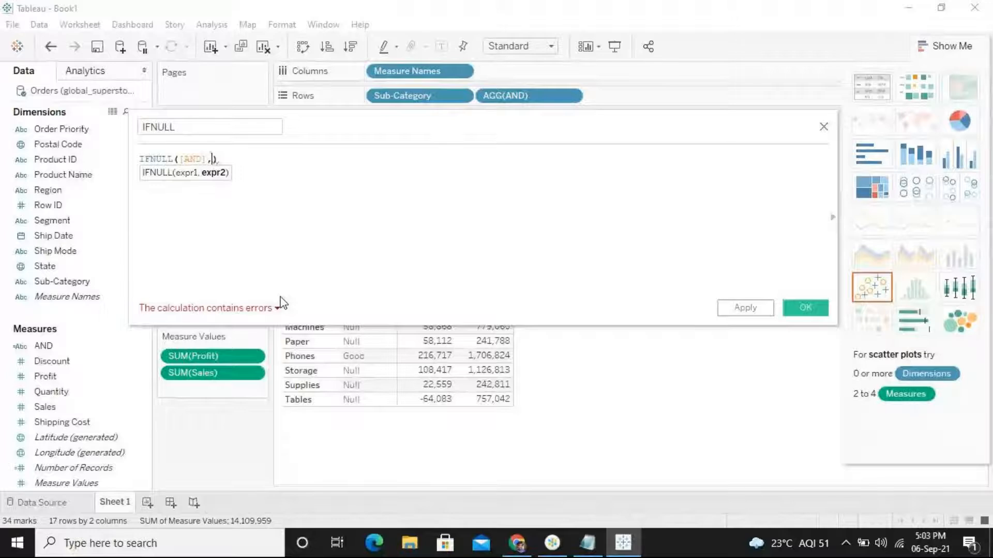
# Enter 'performing good' as the second argument, completing the formula IFNULL([AND],'performing good').
pyautogui.write("'")
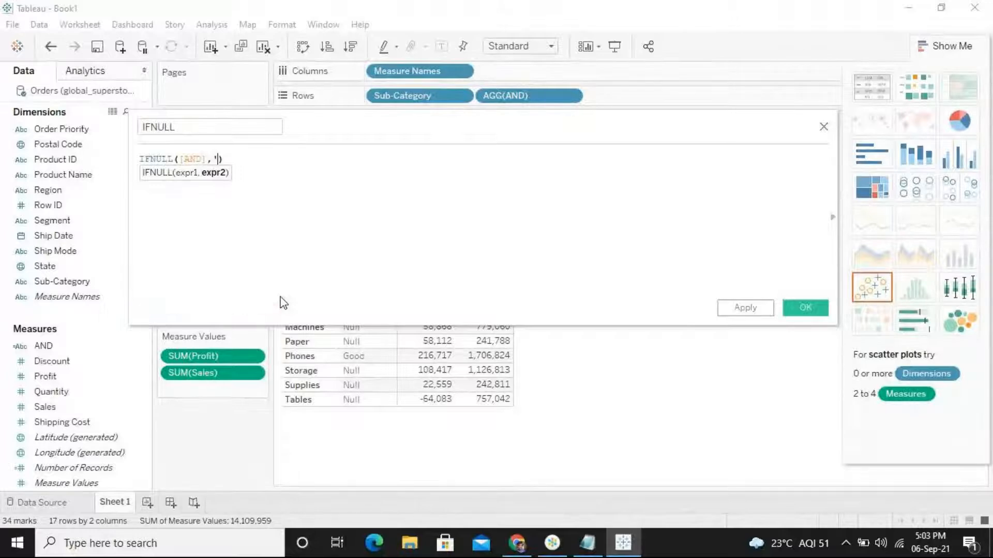
pyautogui.write('perf')
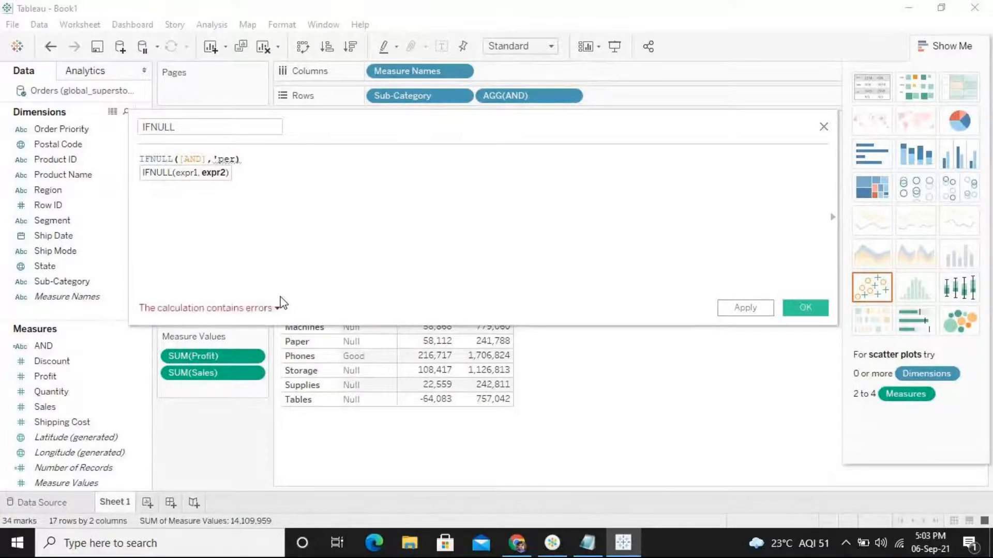
pyautogui.write('orming goo')
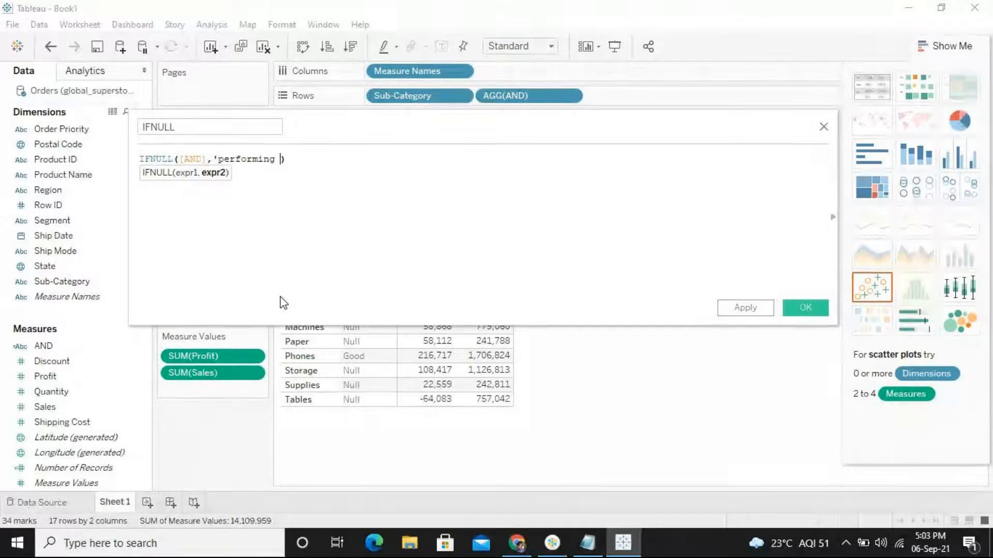
pyautogui.write("d'")
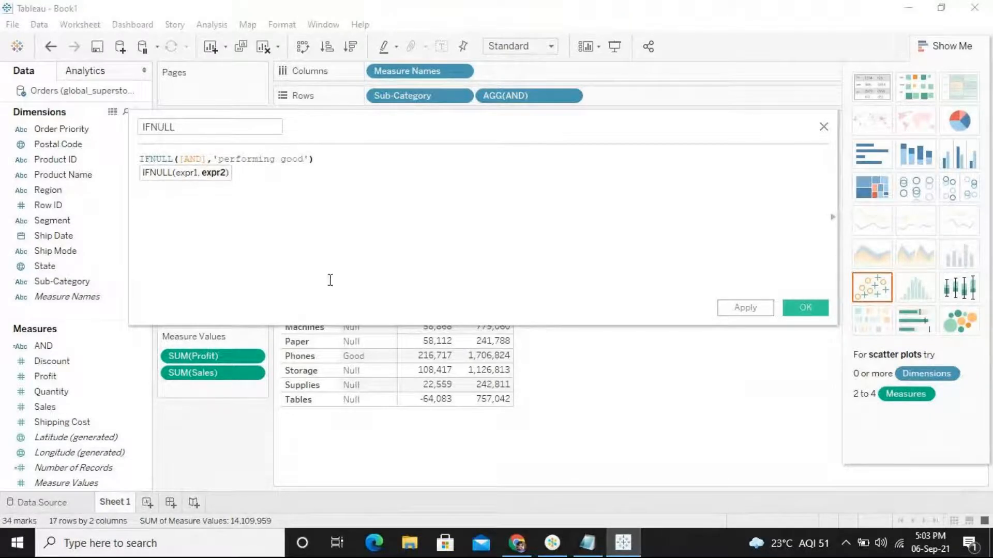
pyautogui.click(348, 159)
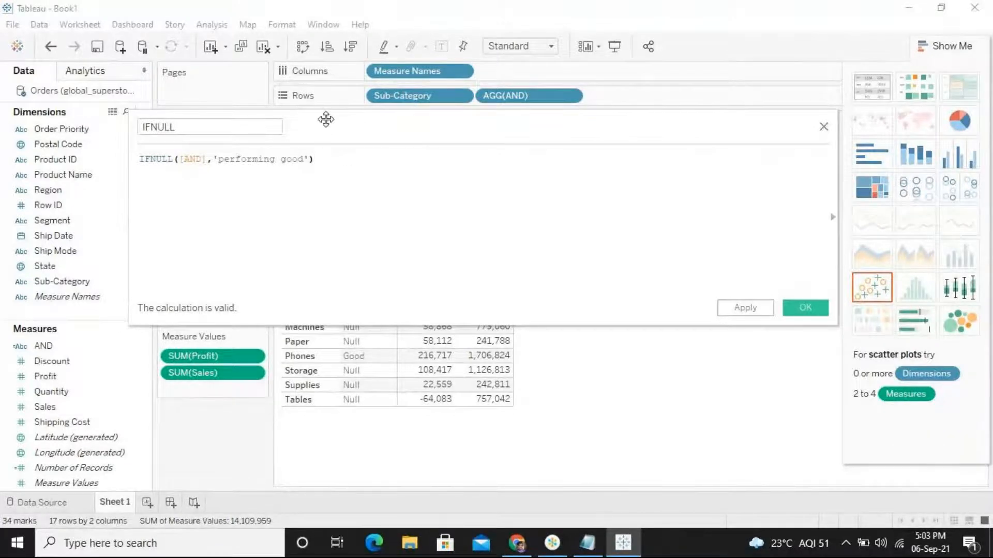
# Compare the IFNULL formula with the sub-category table behind the editor, and apply and save the calculated field.
pyautogui.click(206, 161)
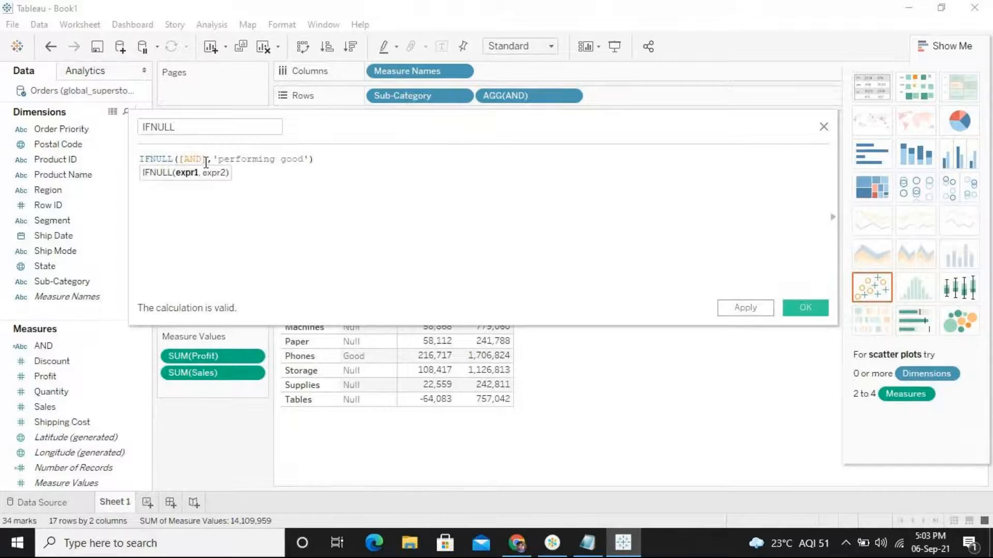
pyautogui.moveTo(304, 122); pyautogui.dragTo(771, 186)
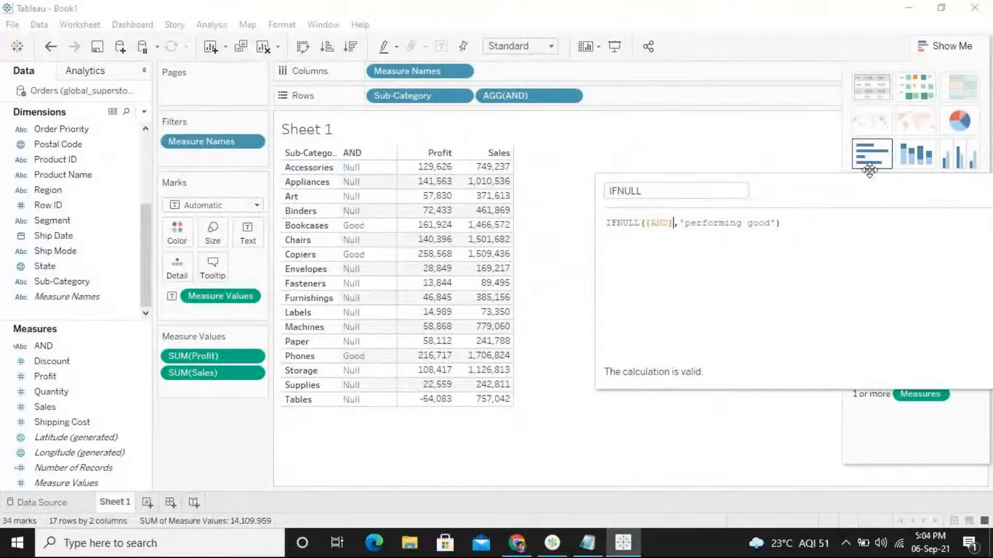
pyautogui.moveTo(868, 193); pyautogui.dragTo(483, 88)
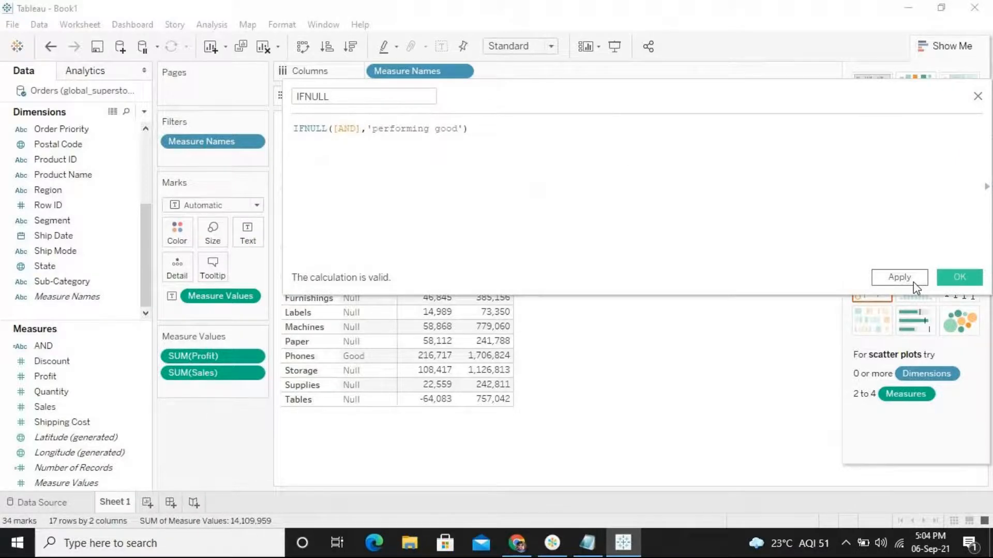
pyautogui.click(894, 281)
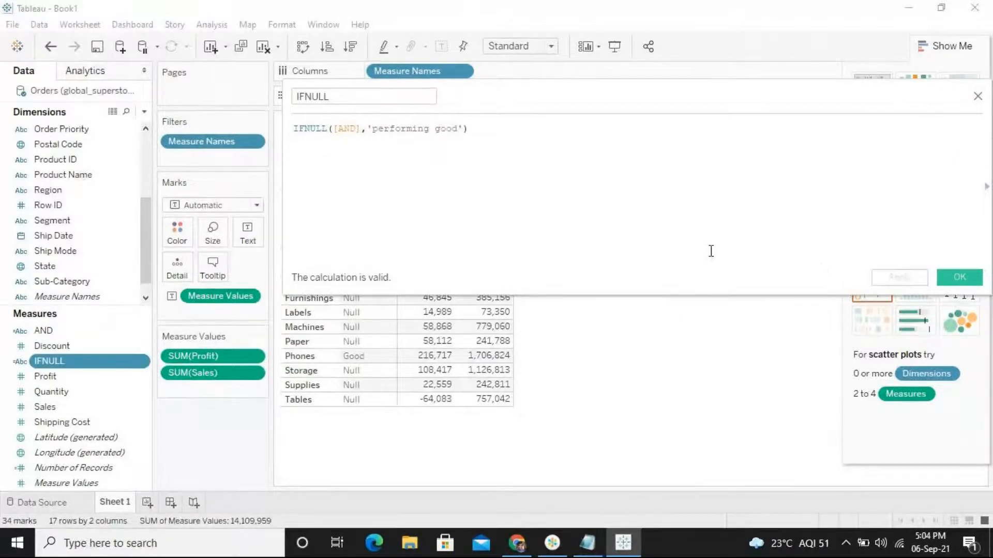
pyautogui.click(958, 278)
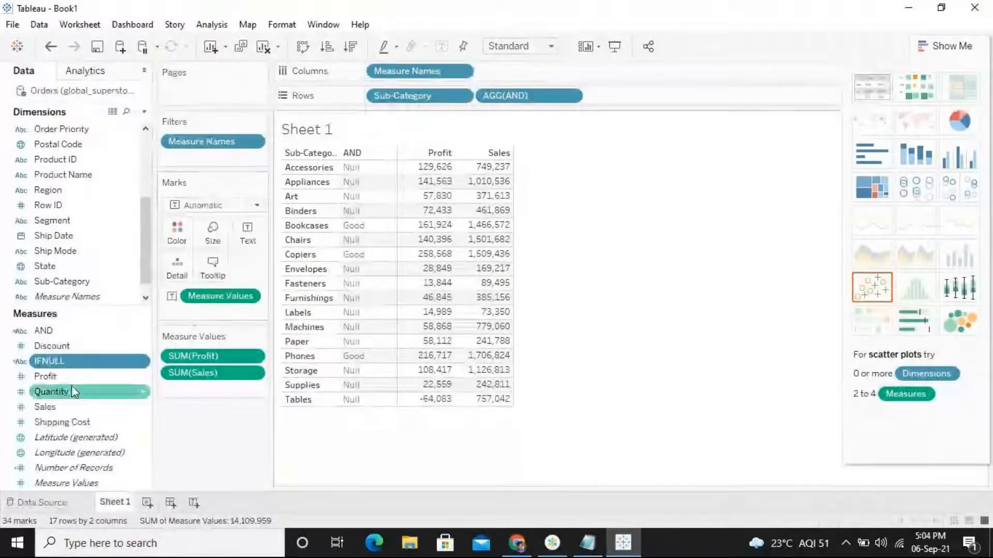
# Add the IFNULL calculated field to Rows, after the AND field.
pyautogui.moveTo(52, 361); pyautogui.dragTo(217, 312)
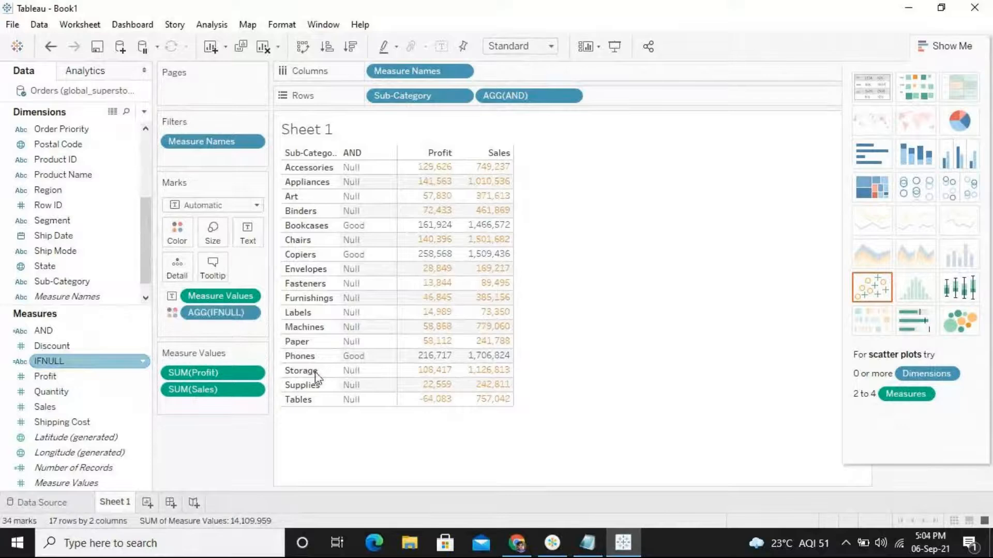
pyautogui.moveTo(222, 318); pyautogui.dragTo(638, 106)
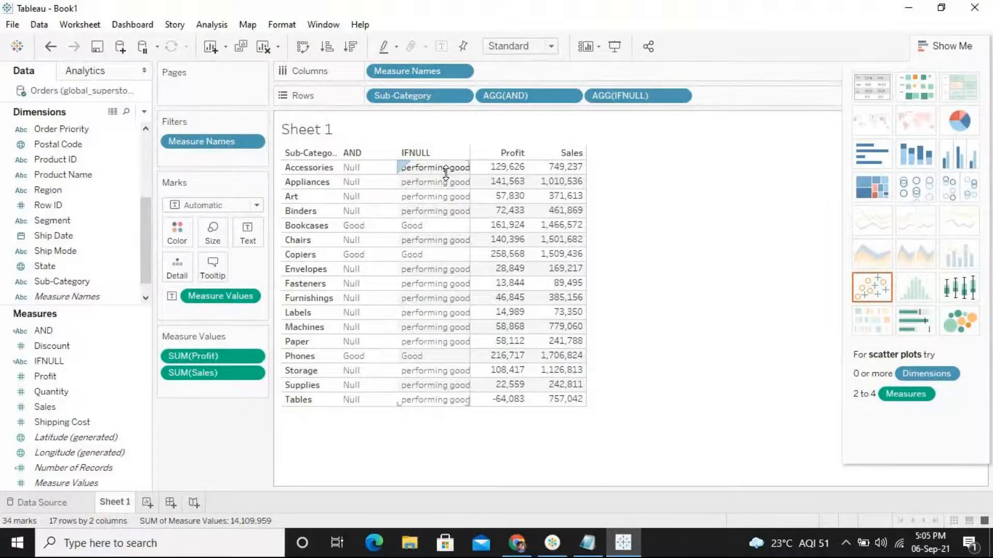
# Open the AND calculated field to review its formula, and close it without changes.
pyautogui.click(147, 331)
pyautogui.click(239, 103)
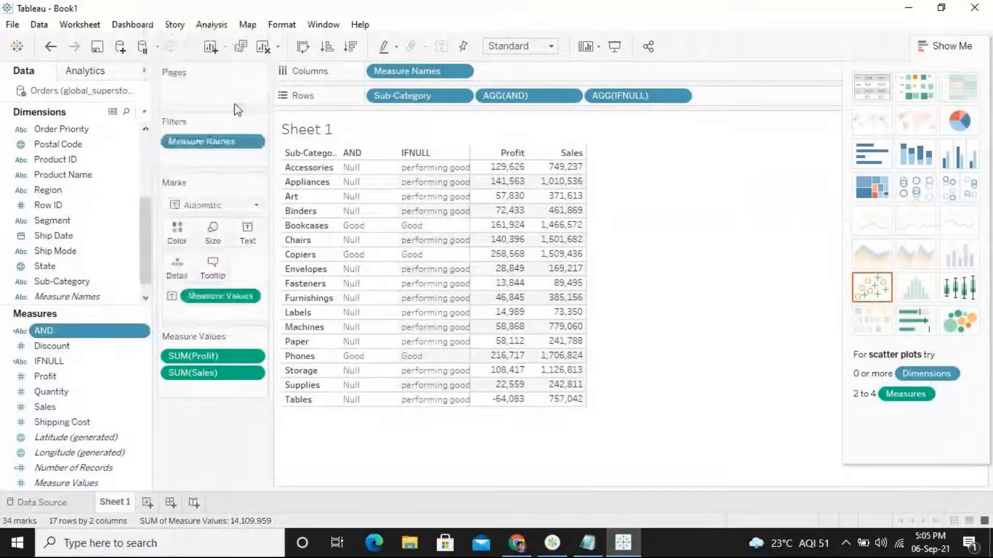
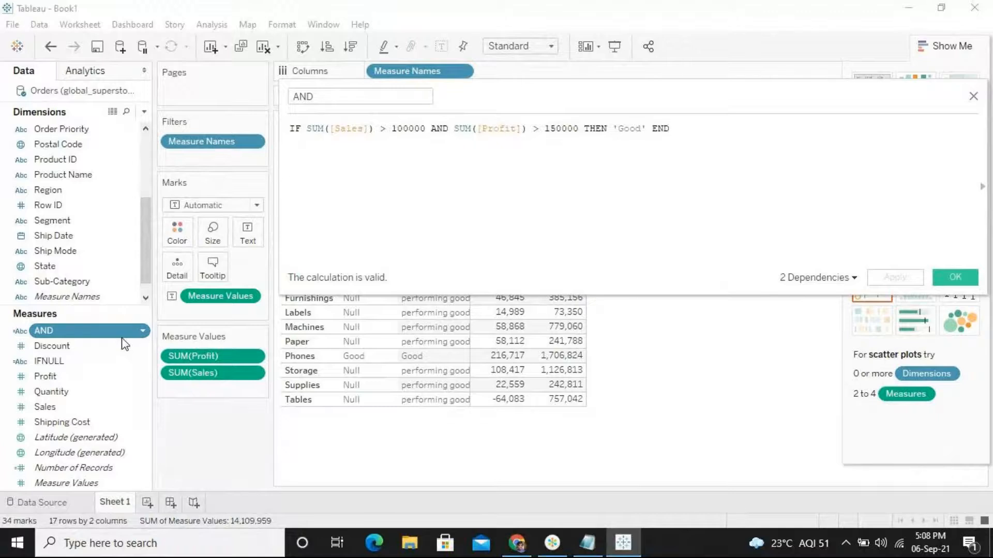
pyautogui.click(971, 99)
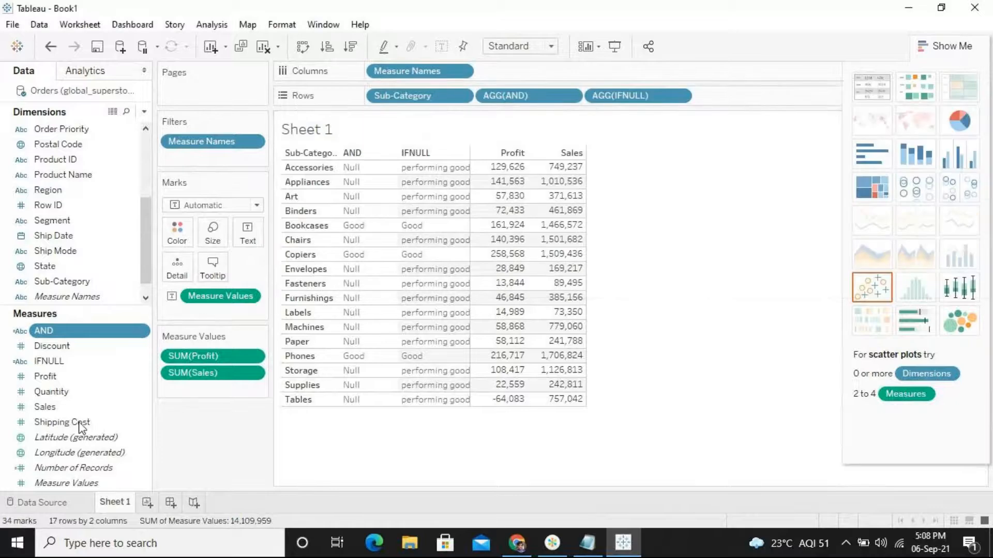
# Open the IFNULL calculated field in the calculation editor to review its formula.
pyautogui.click(64, 367)
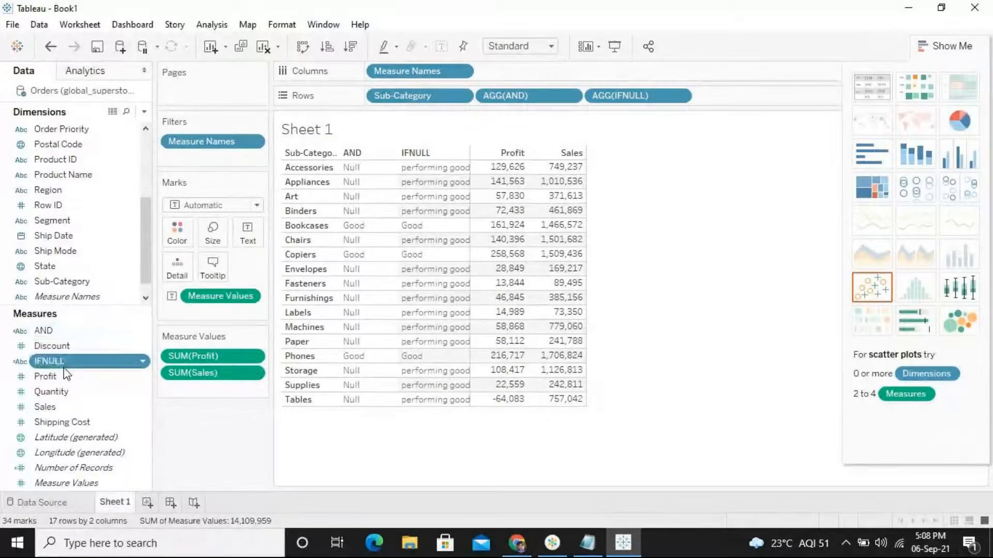
pyautogui.rightClick(65, 369)
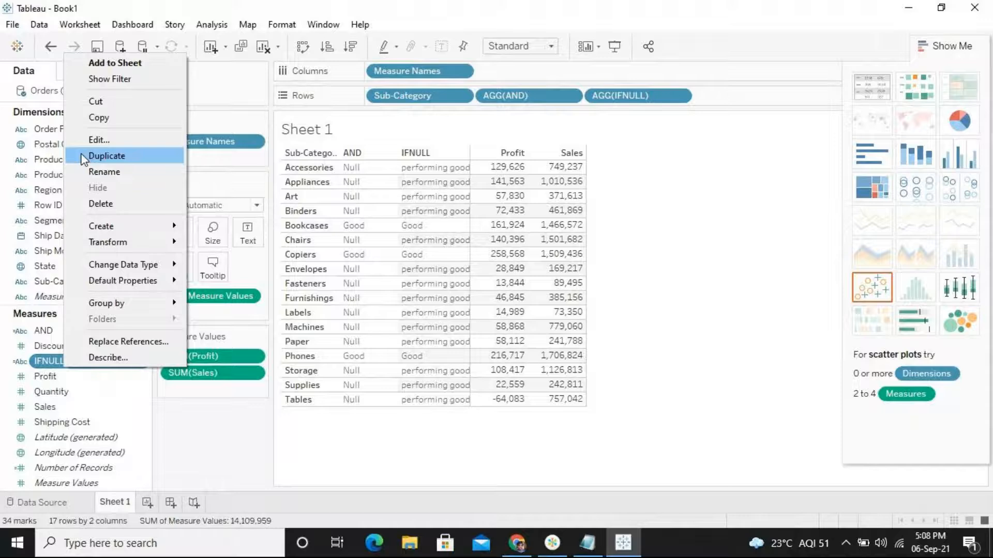
pyautogui.click(112, 135)
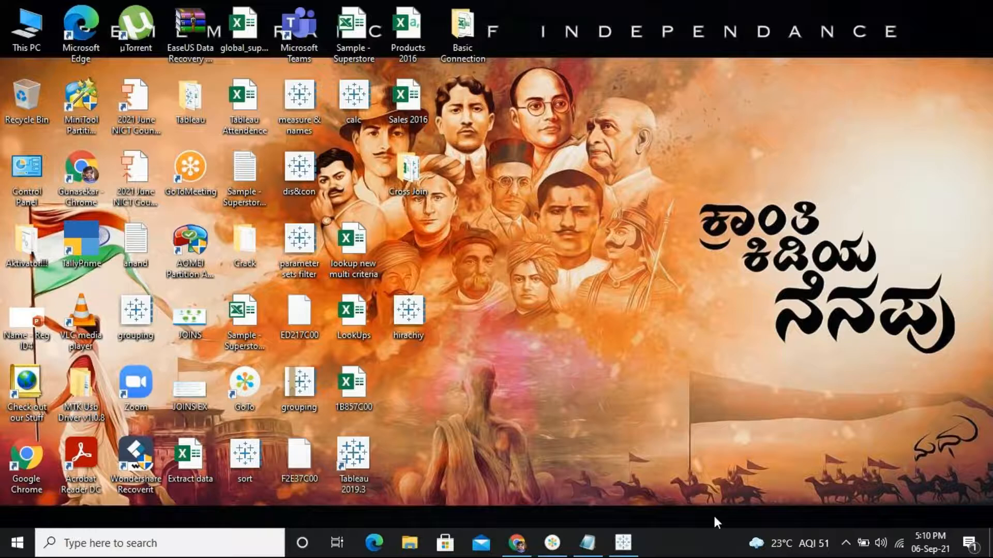
pyautogui.click(624, 542)
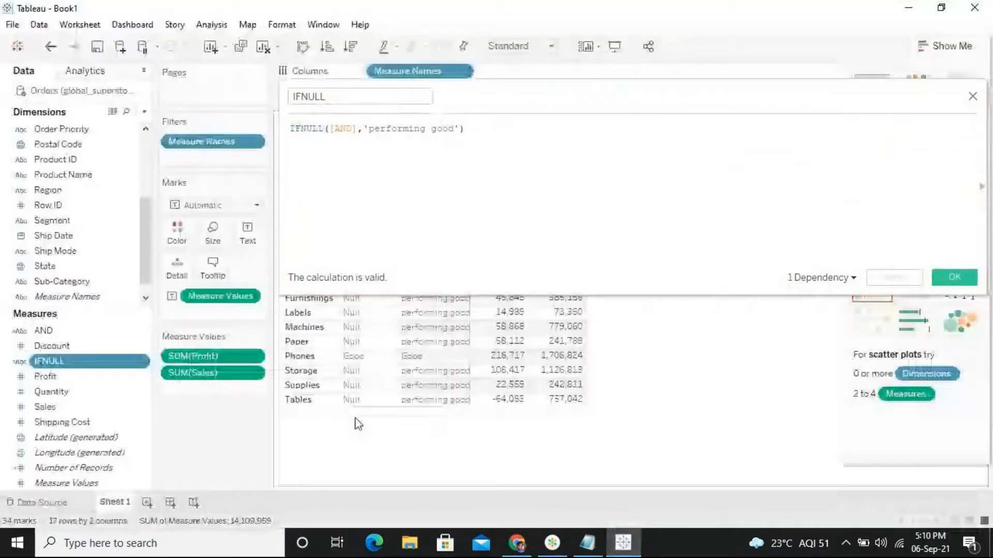
# Switch to the Notepad list of logical functions and review the entries from ELSE down to THEN.
pyautogui.click(600, 545)
pyautogui.click(56, 84)
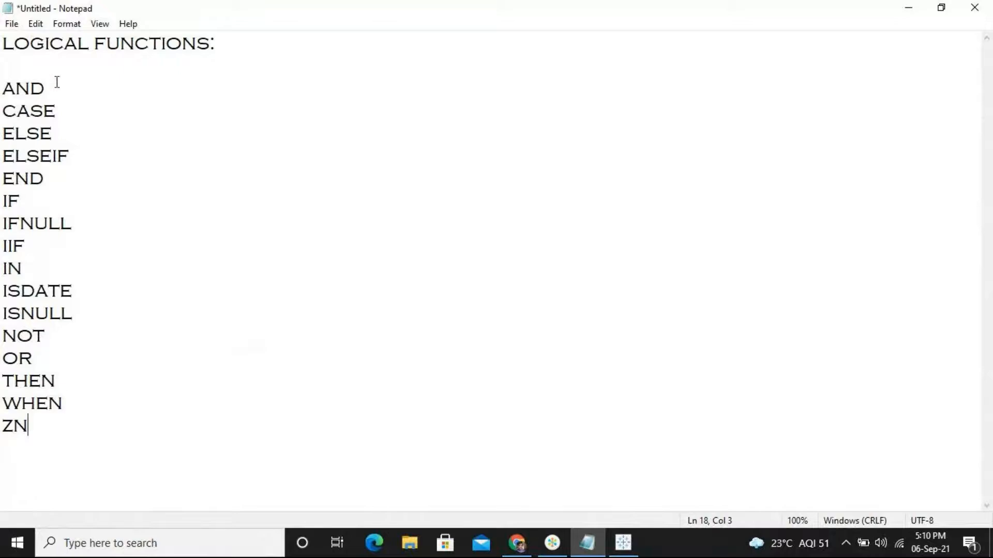
pyautogui.moveTo(79, 135); pyautogui.dragTo(2, 133)
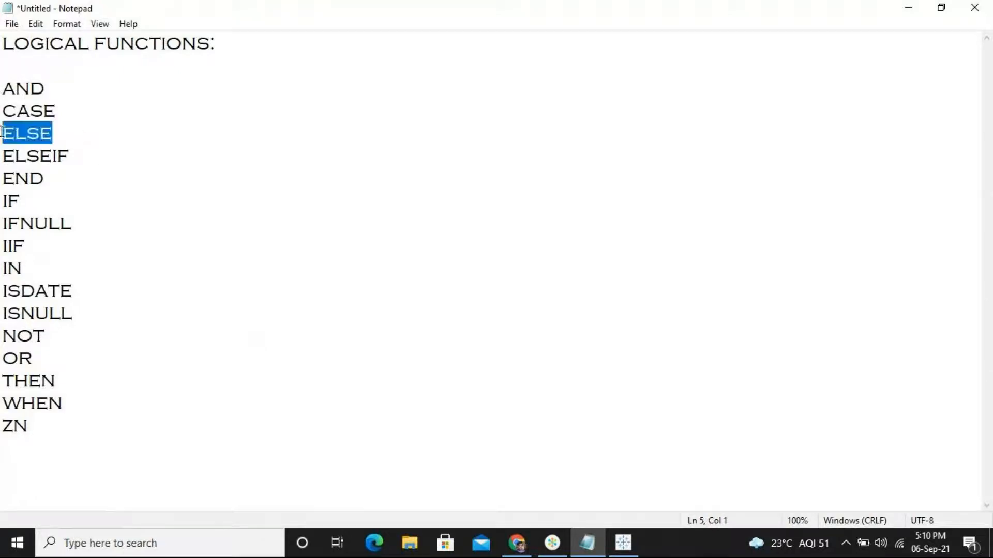
pyautogui.moveTo(69, 156); pyautogui.dragTo(2, 179)
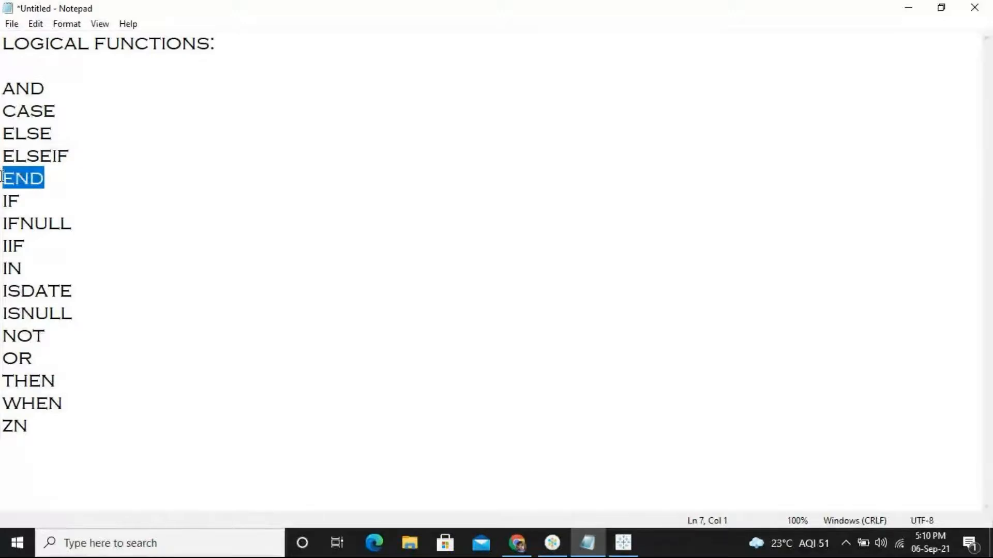
pyautogui.click(28, 201)
pyautogui.moveTo(86, 215); pyautogui.dragTo(20, 227)
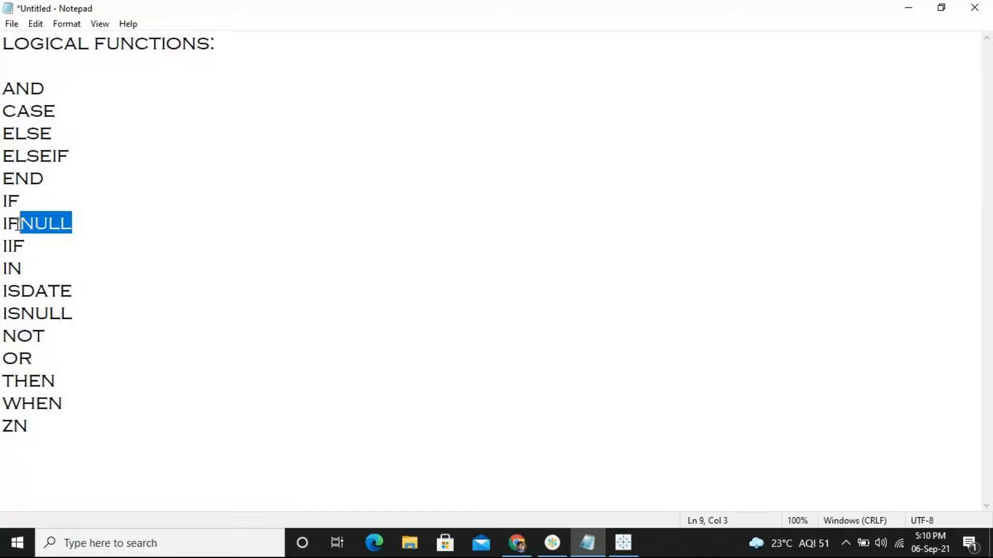
pyautogui.moveTo(3, 248); pyautogui.dragTo(2, 391)
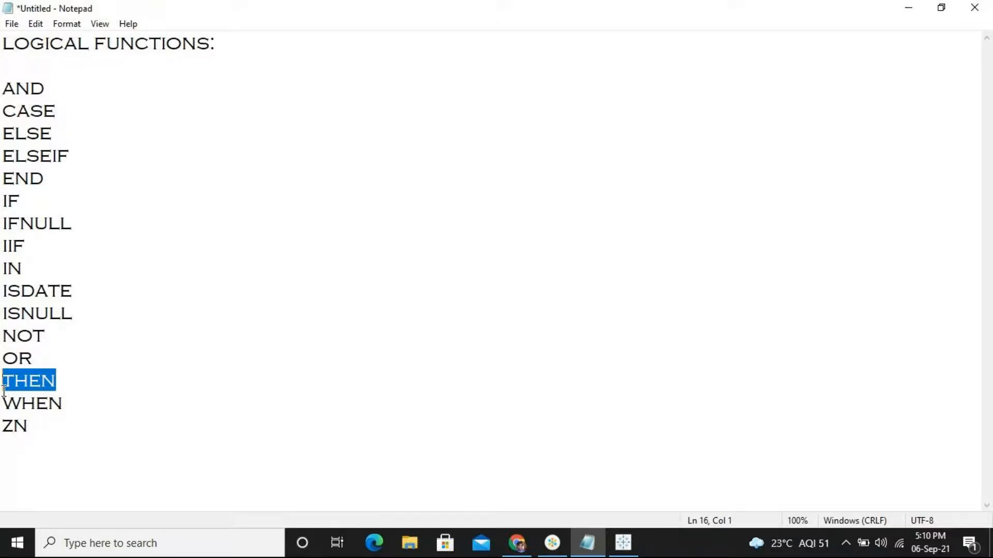
pyautogui.click(4, 391)
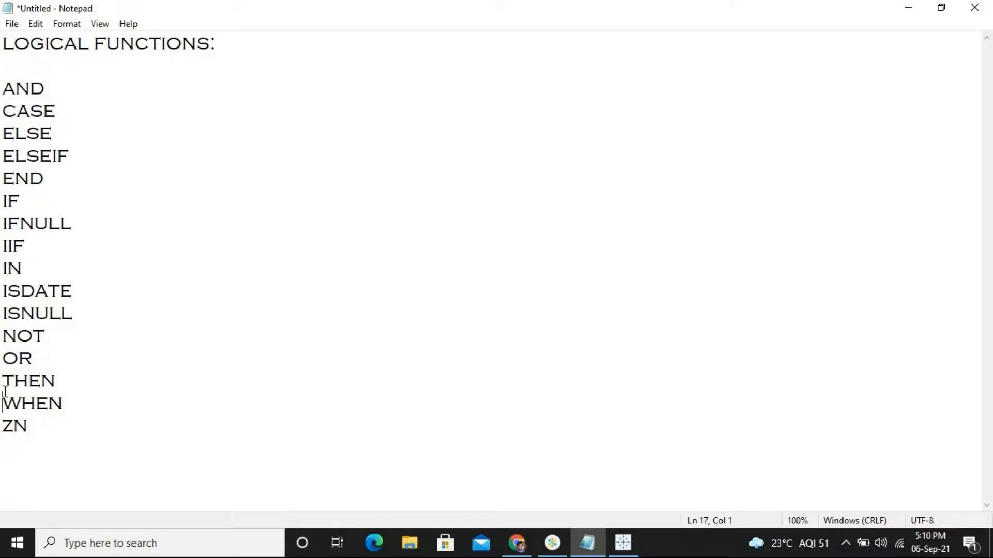
pyautogui.click(553, 548)
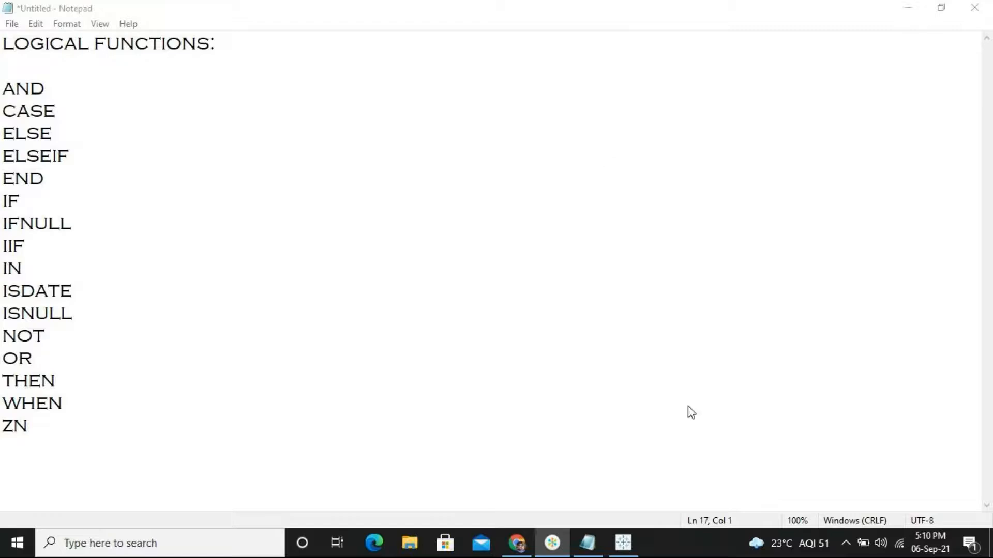
pyautogui.click(917, 19)
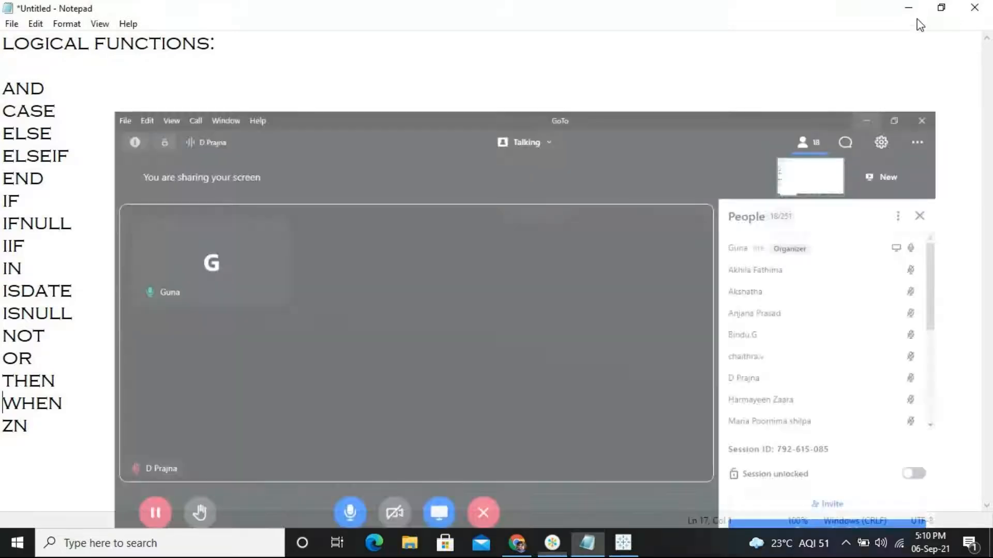
pyautogui.click(593, 555)
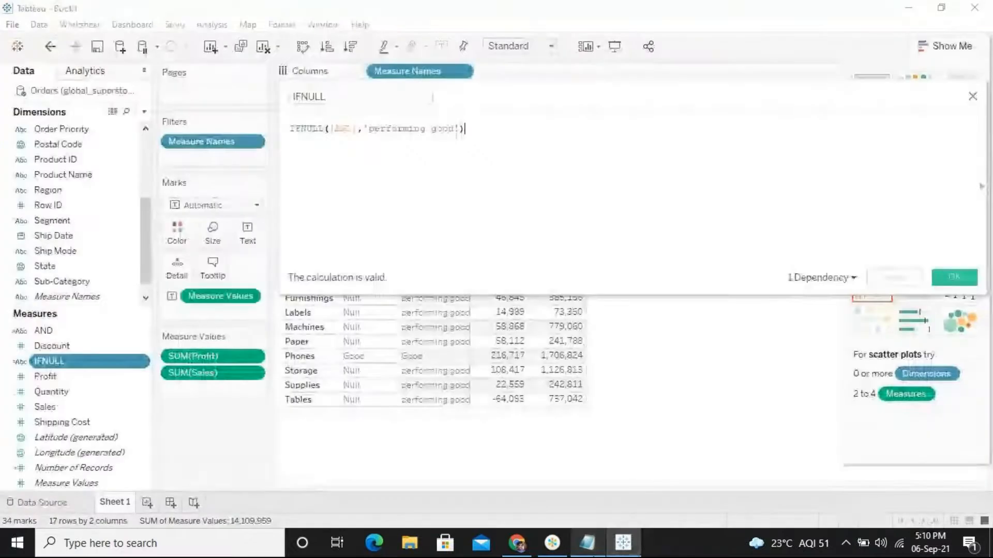
pyautogui.click(587, 543)
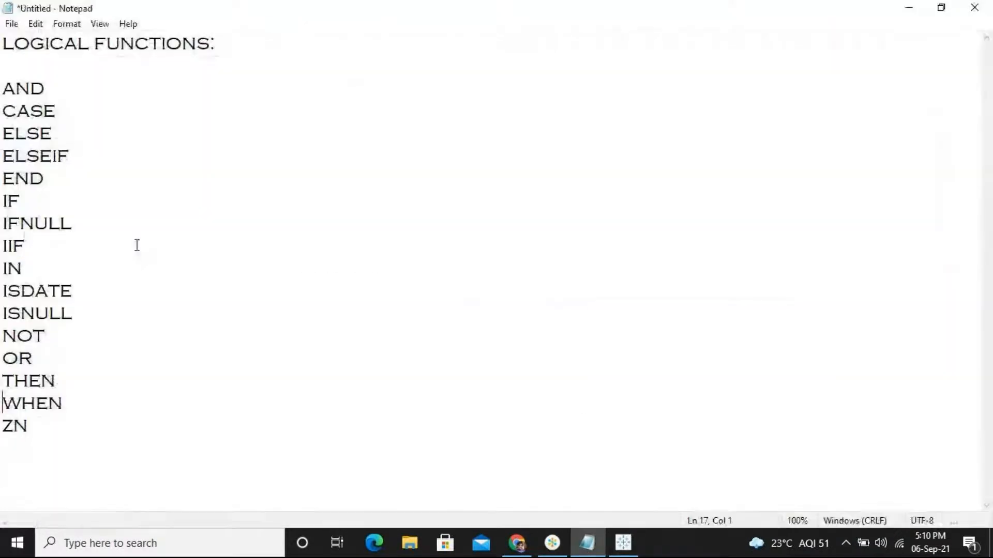
# Review the WHEN and THEN entries in the Notepad list of logical functions, and return to Tableau.
pyautogui.moveTo(81, 398); pyautogui.dragTo(7, 409)
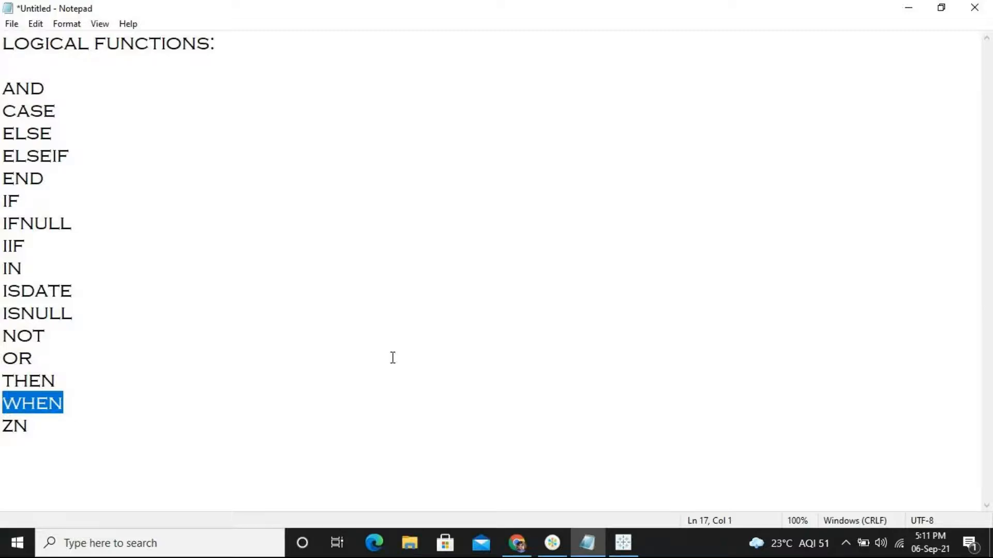
pyautogui.moveTo(72, 399); pyautogui.dragTo(4, 382)
pyautogui.click(70, 380)
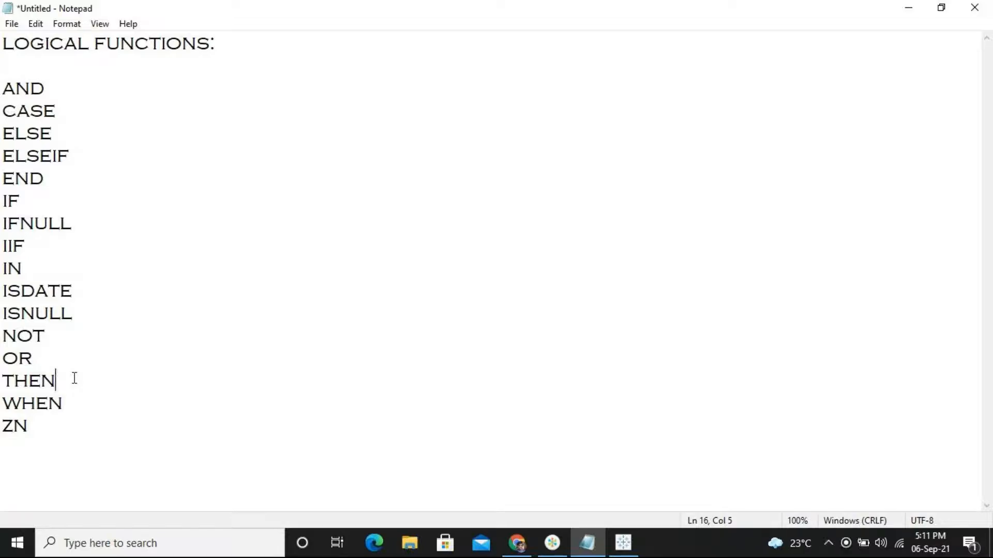
pyautogui.click(623, 551)
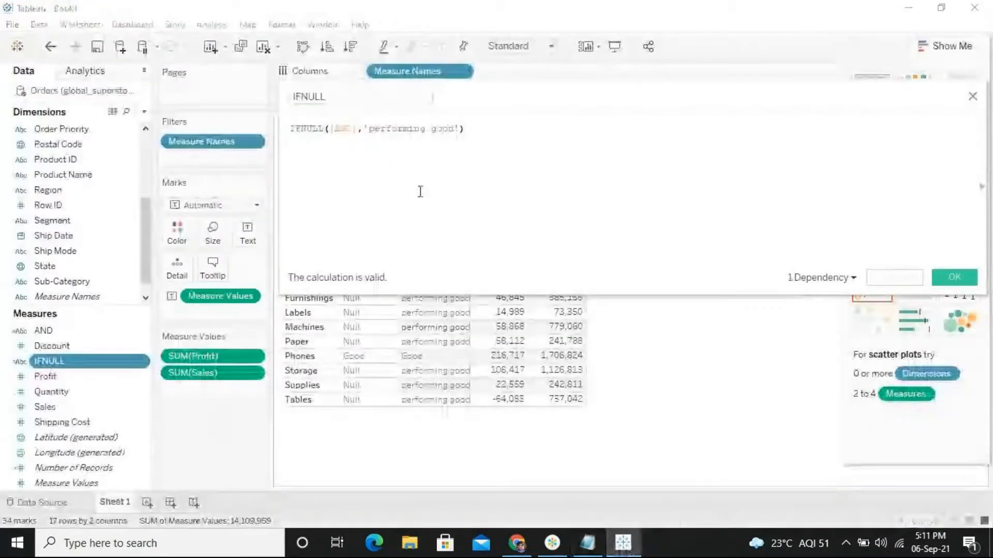
# Close the IFNULL editor and start a calculated field named WHEN with WHEN as the beginning of its formula.
pyautogui.click(972, 97)
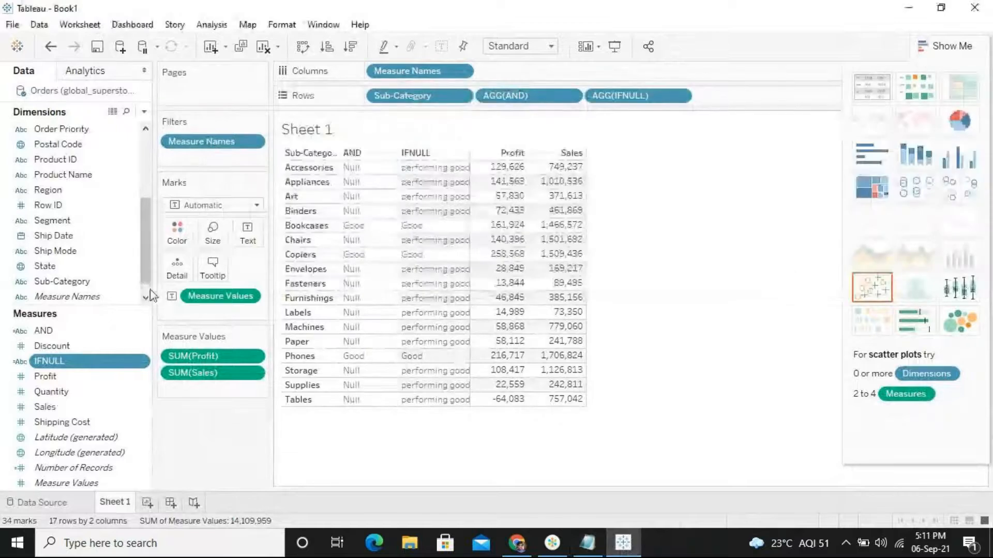
pyautogui.scroll(-1, 150, 292)
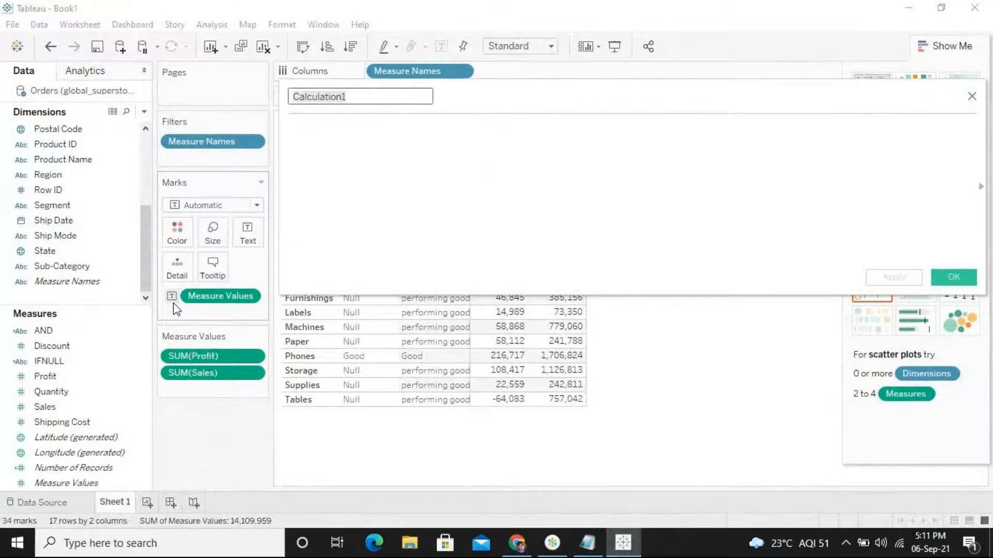
pyautogui.hotkey('ctrl', 'a')
pyautogui.write('wh')
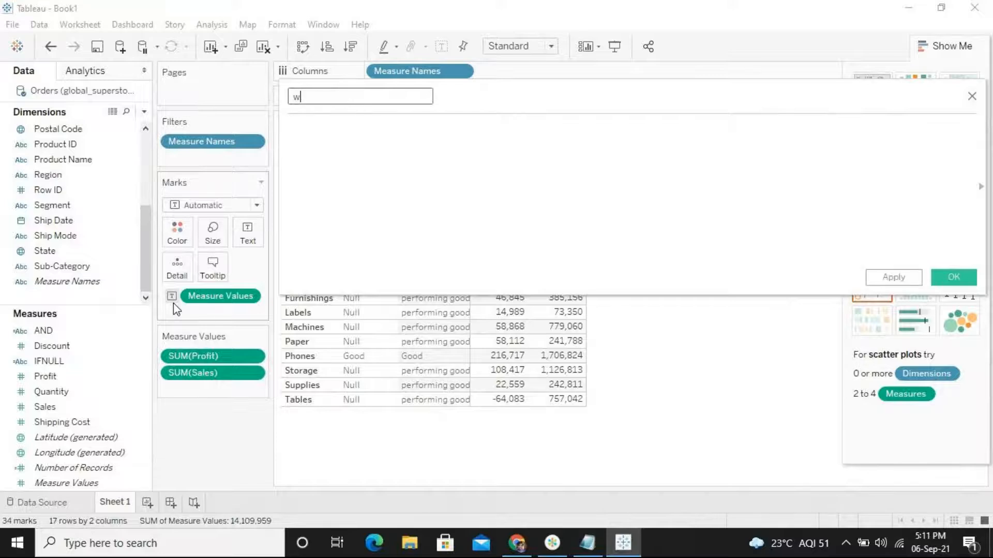
pyautogui.press('BackSpace')
pyautogui.press('BackSpace')
pyautogui.write('WHEN')
pyautogui.click(377, 130)
pyautogui.write('WHEN')
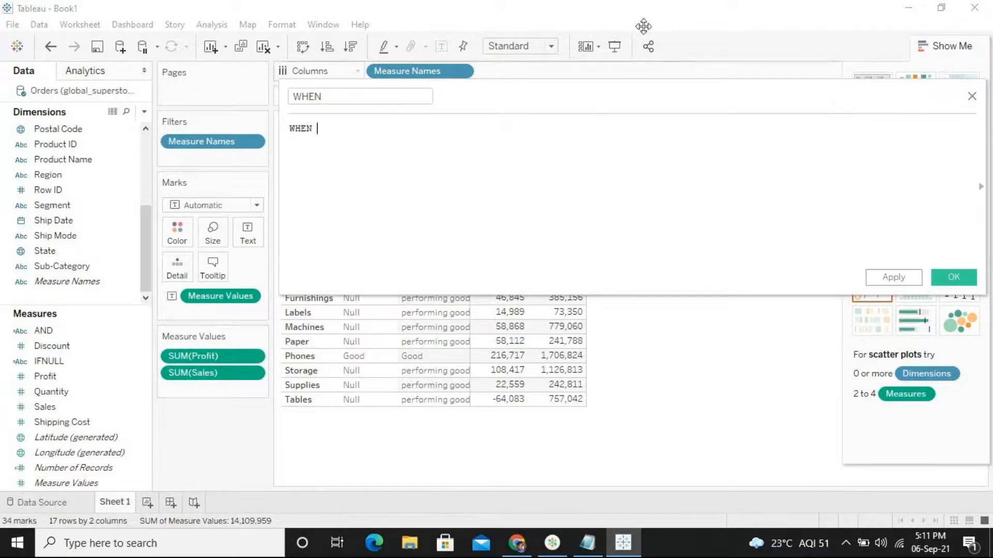
# Look up the WHEN function's syntax in the function reference, and discard the unfinished WHEN calculation.
pyautogui.moveTo(850, 87); pyautogui.dragTo(641, 97)
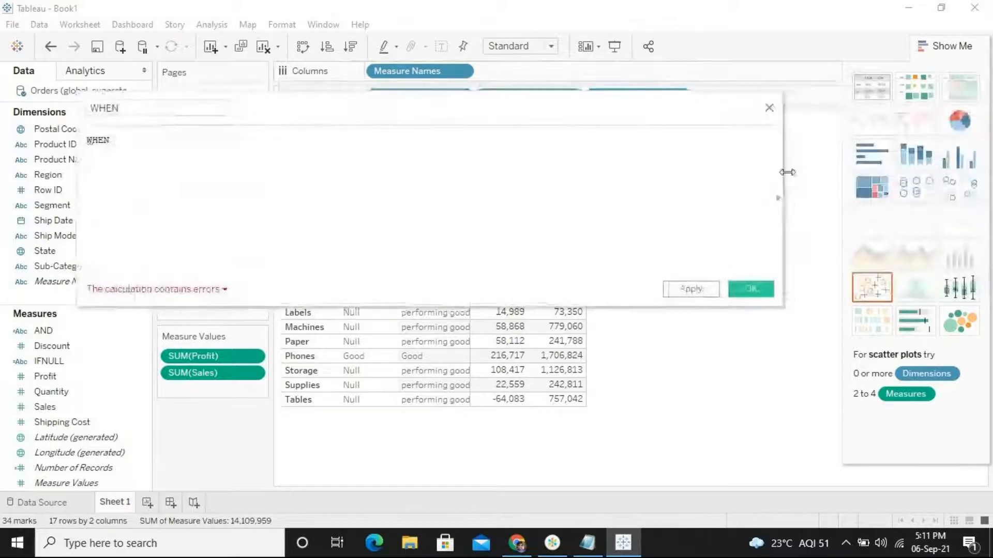
pyautogui.moveTo(787, 172); pyautogui.dragTo(602, 215)
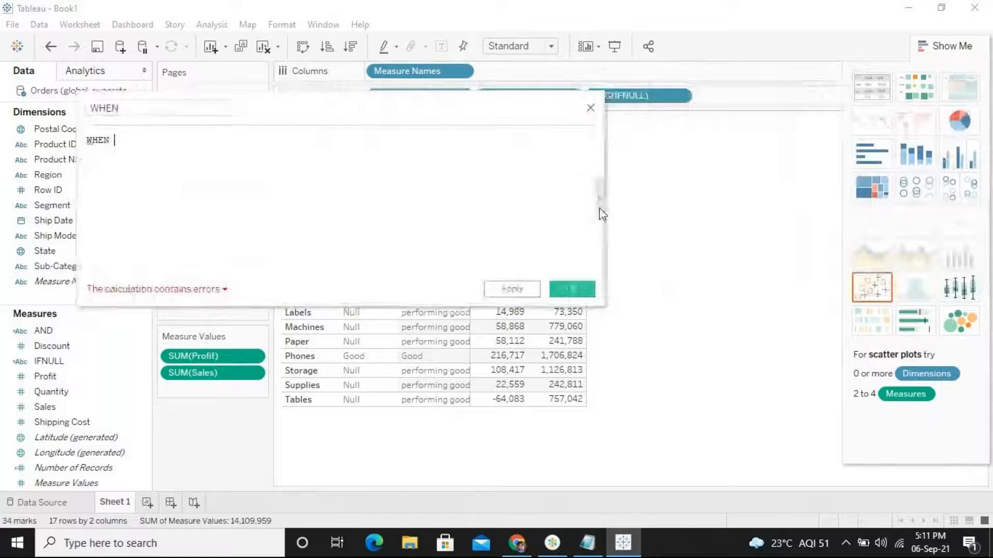
pyautogui.click(600, 200)
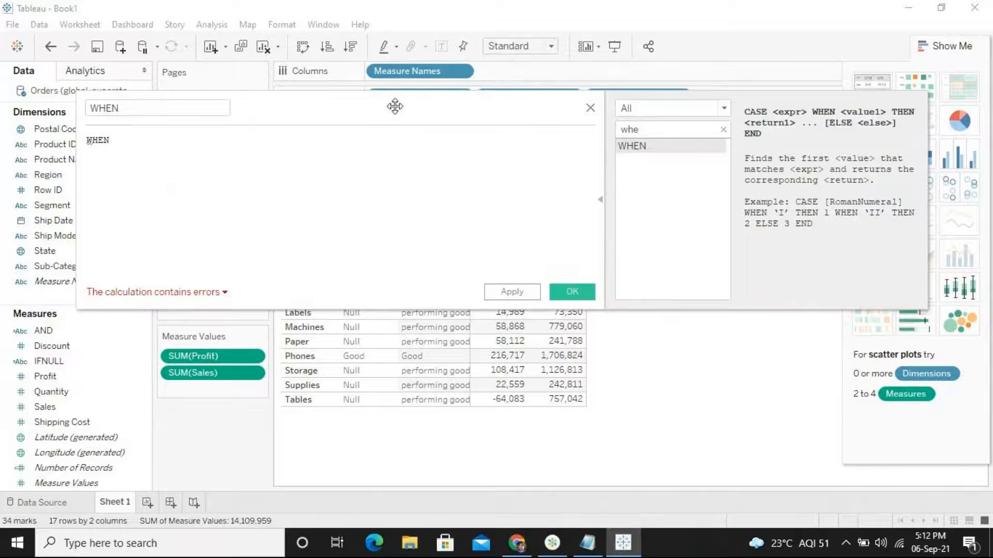
pyautogui.moveTo(451, 118); pyautogui.dragTo(436, 197)
pyautogui.press('BackSpace')
pyautogui.press('BackSpace')
pyautogui.press('BackSpace')
pyautogui.press('BackSpace')
pyautogui.click(631, 202)
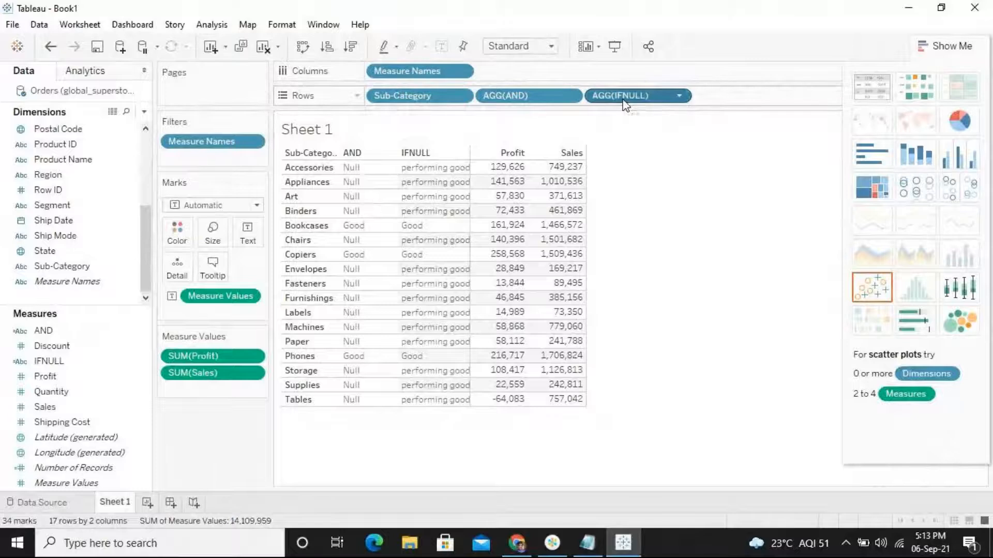
# Remove IFNULL from the rows of the view, and replace END with ELSE in the AND calculated field's formula.
pyautogui.moveTo(617, 100); pyautogui.dragTo(41, 398)
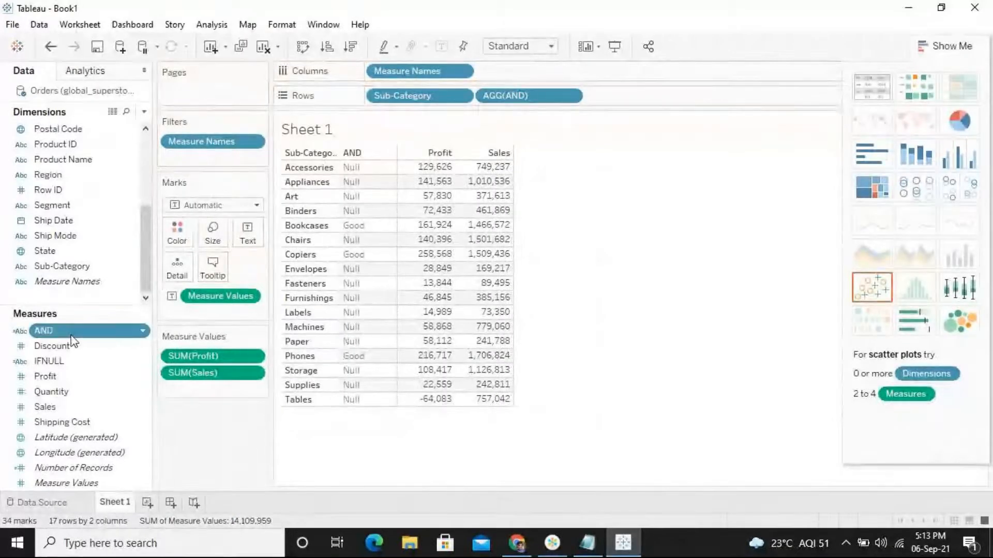
pyautogui.rightClick(67, 332)
pyautogui.click(126, 109)
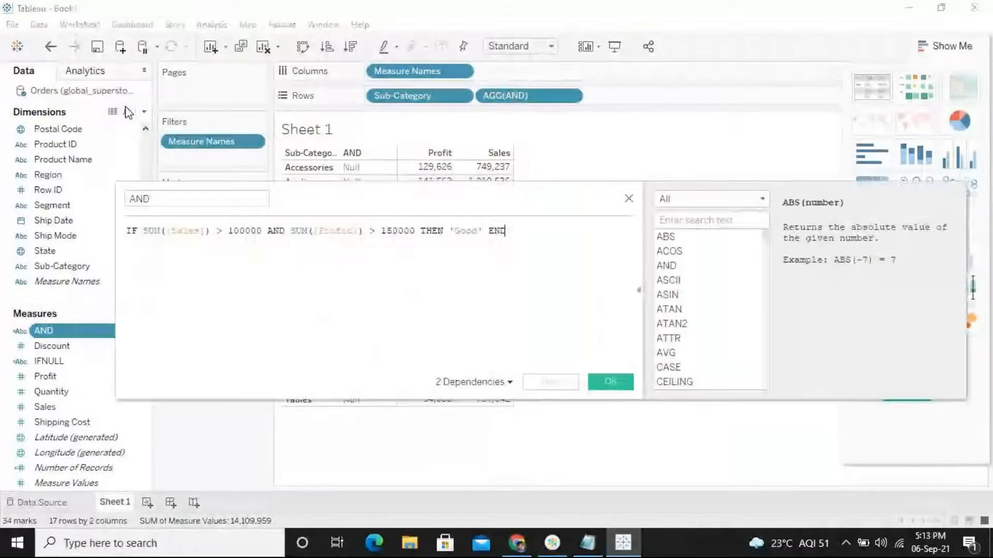
pyautogui.press('BackSpace')
pyautogui.press('BackSpace')
pyautogui.press('BackSpace')
pyautogui.press('BackSpace')
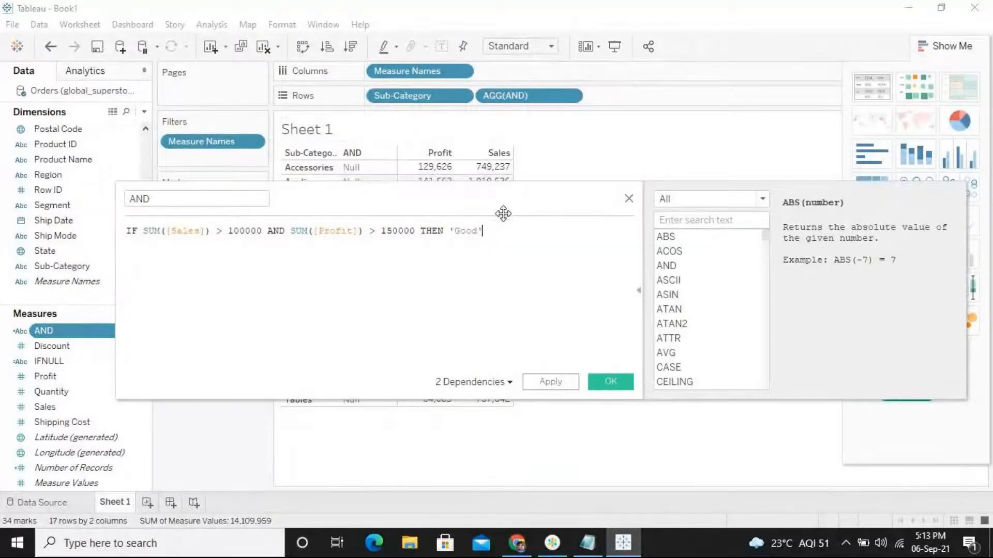
pyautogui.write('ELSE')
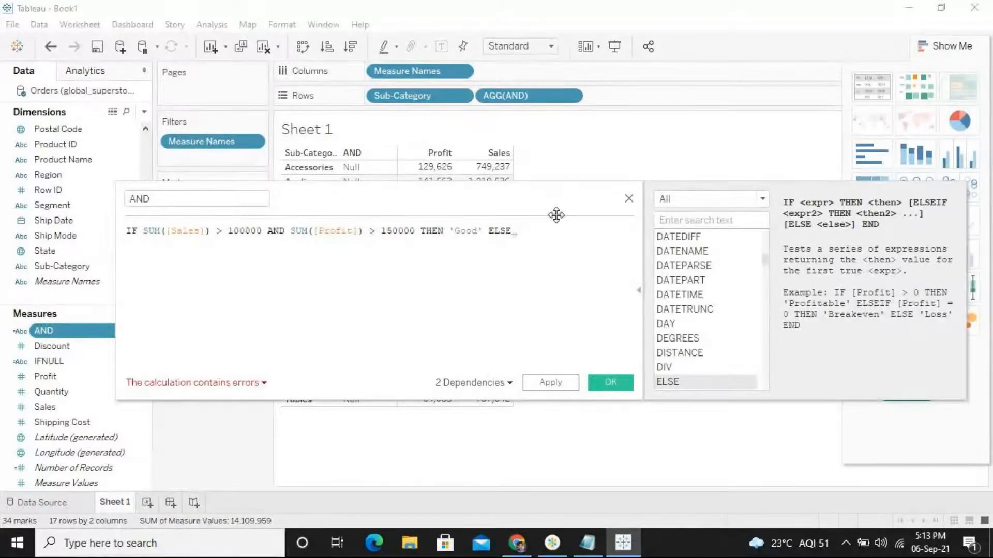
# Re-enter ELSE in the AND formula and follow it directly with END.
pyautogui.press('BackSpace')
pyautogui.press('BackSpace')
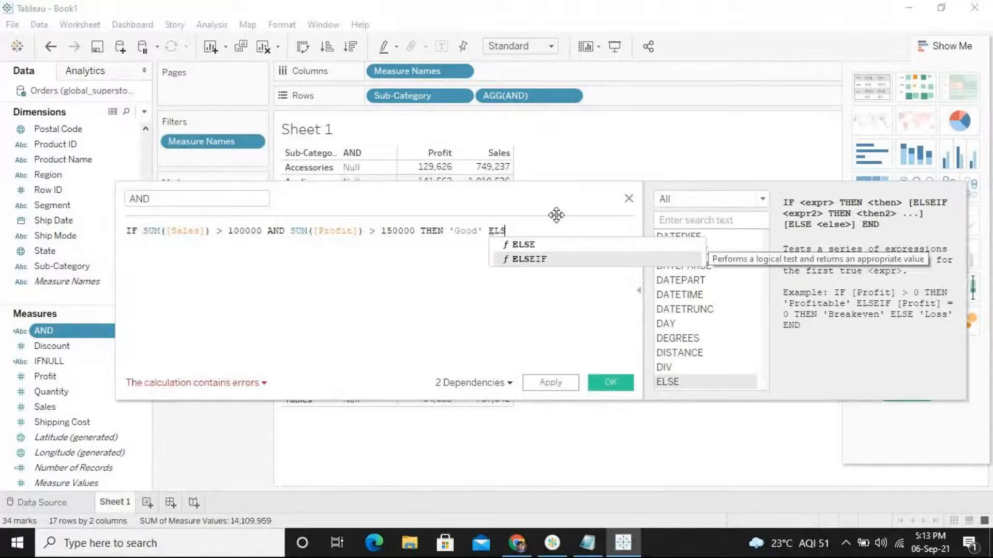
pyautogui.press('BackSpace')
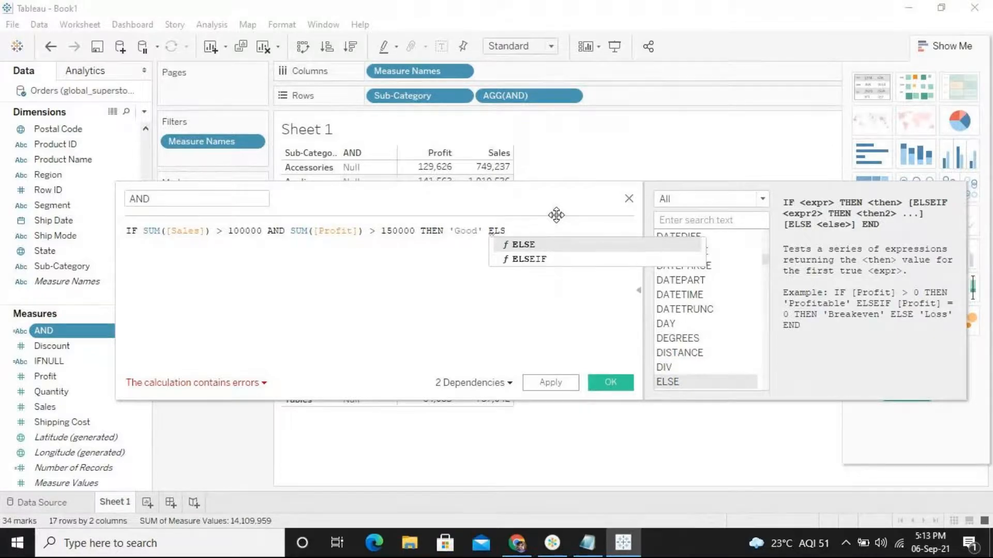
pyautogui.press('Return')
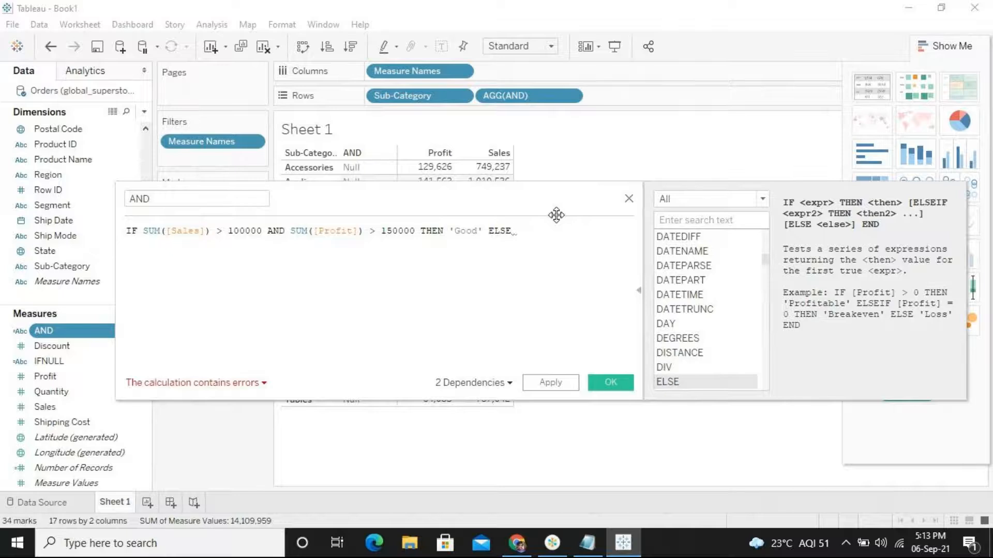
pyautogui.write('end')
pyautogui.press('Return')
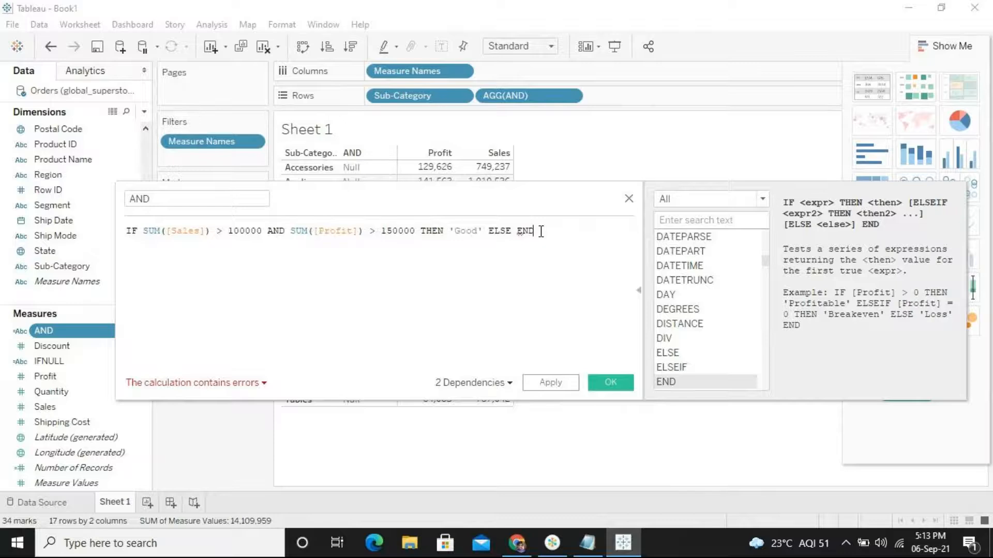
# Rewrite the part of the AND formula after 'Good' as ELSEIF 'ok' END.
pyautogui.press('BackSpace')
pyautogui.press('BackSpace')
pyautogui.press('BackSpace')
pyautogui.press('BackSpace')
pyautogui.press('BackSpace')
pyautogui.press('BackSpace')
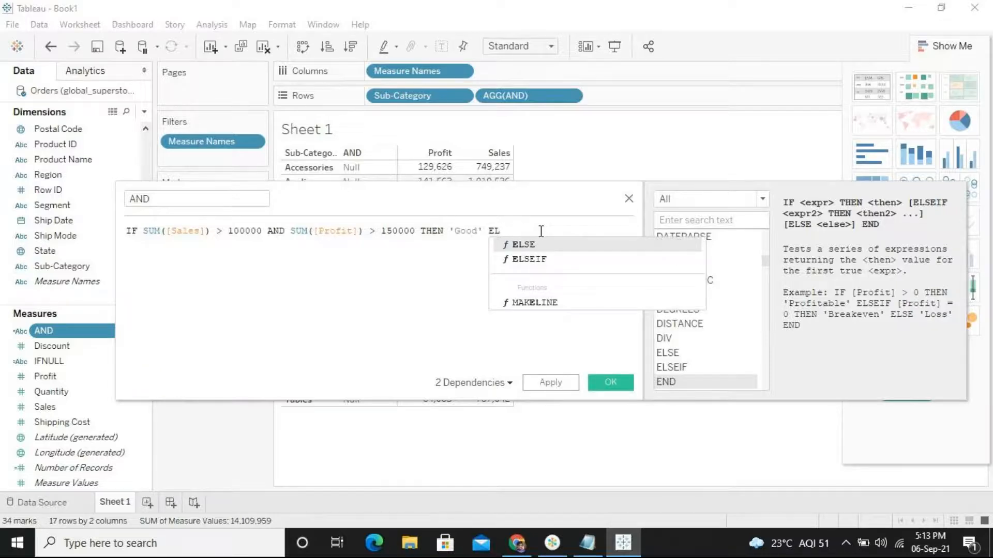
pyautogui.press('Down')
pyautogui.press('Return')
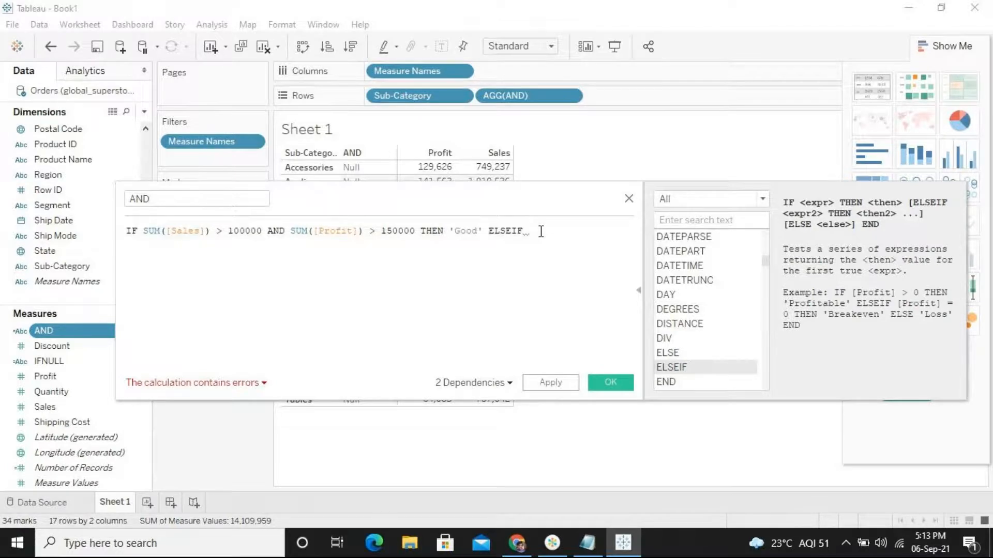
pyautogui.write("'ok'")
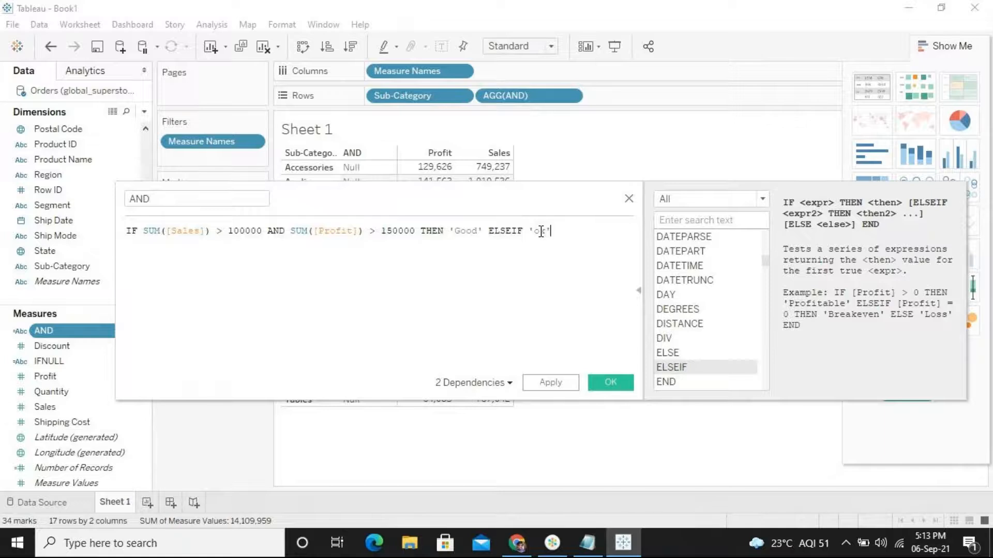
pyautogui.write(' EN')
pyautogui.press('Return')
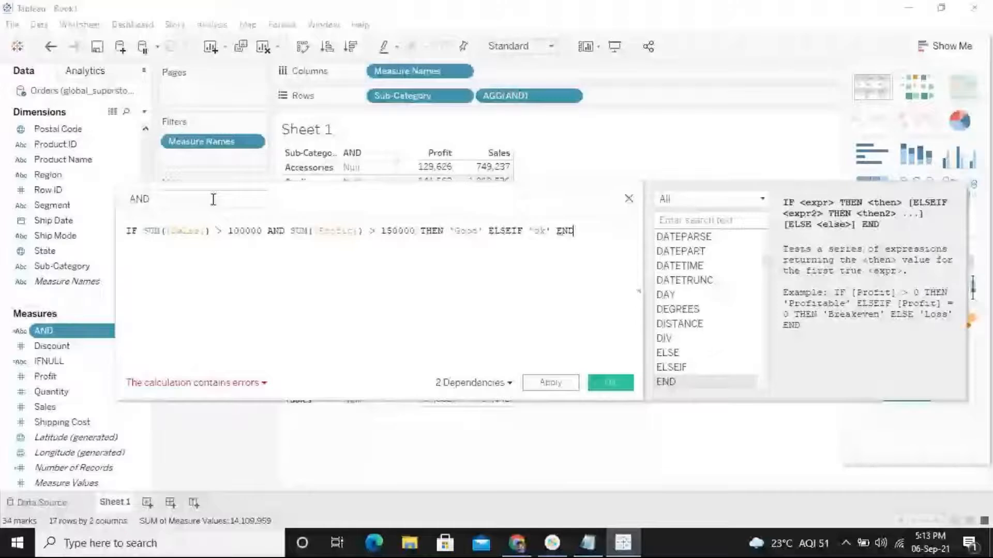
# Correct the end of the AND formula to ELSE 'OK' END, and save the calculated field.
pyautogui.doubleClick(519, 231)
pyautogui.write('ELSE')
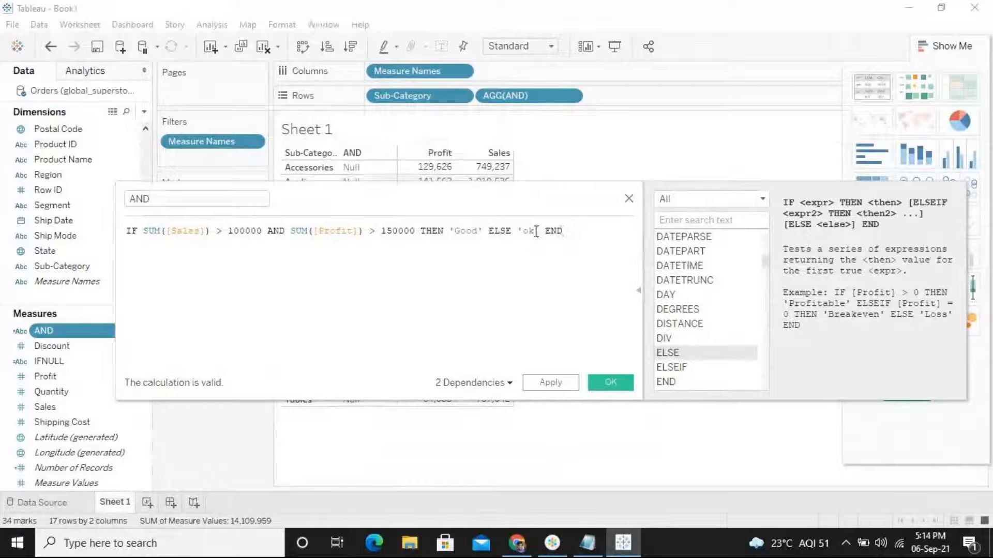
pyautogui.press('BackSpace')
pyautogui.press('BackSpace')
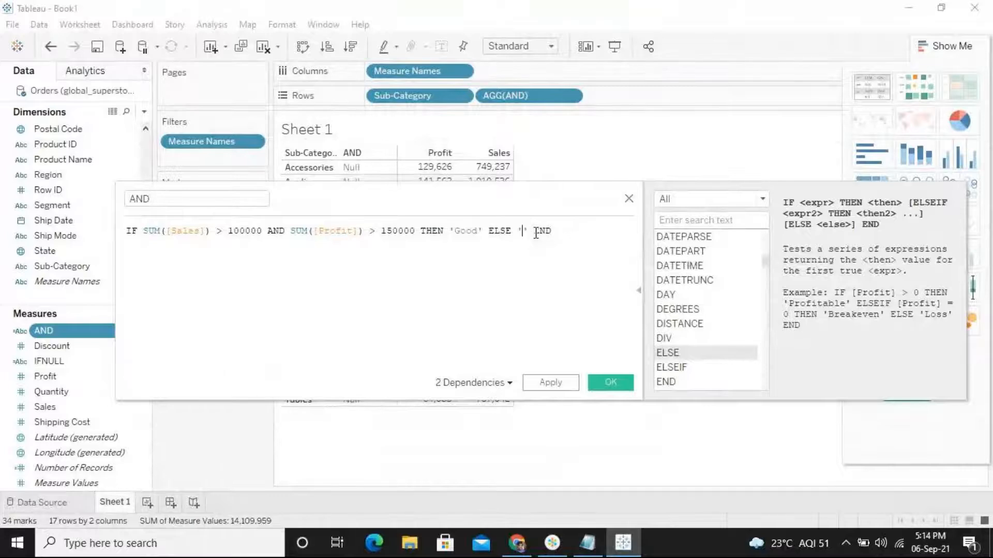
pyautogui.write('OK')
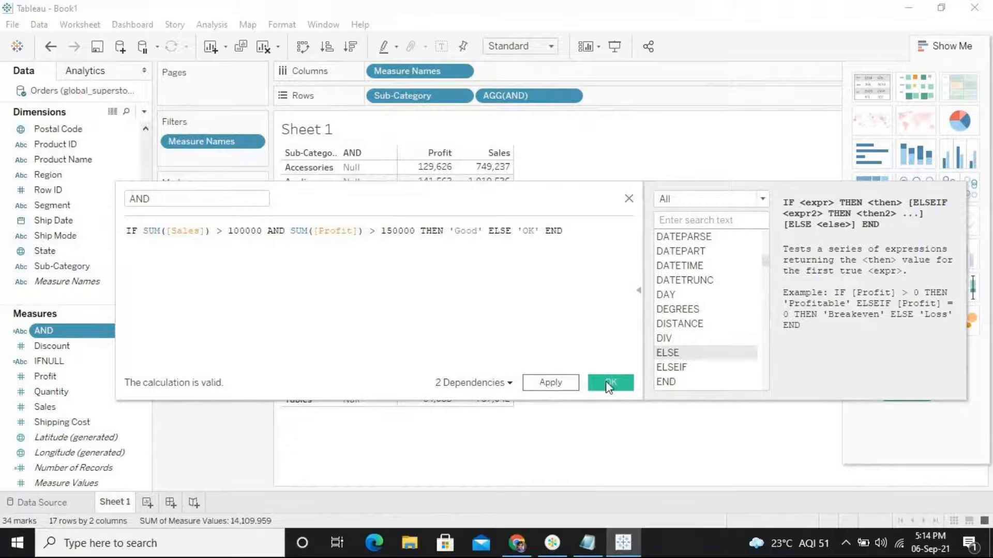
pyautogui.click(542, 382)
pyautogui.click(599, 387)
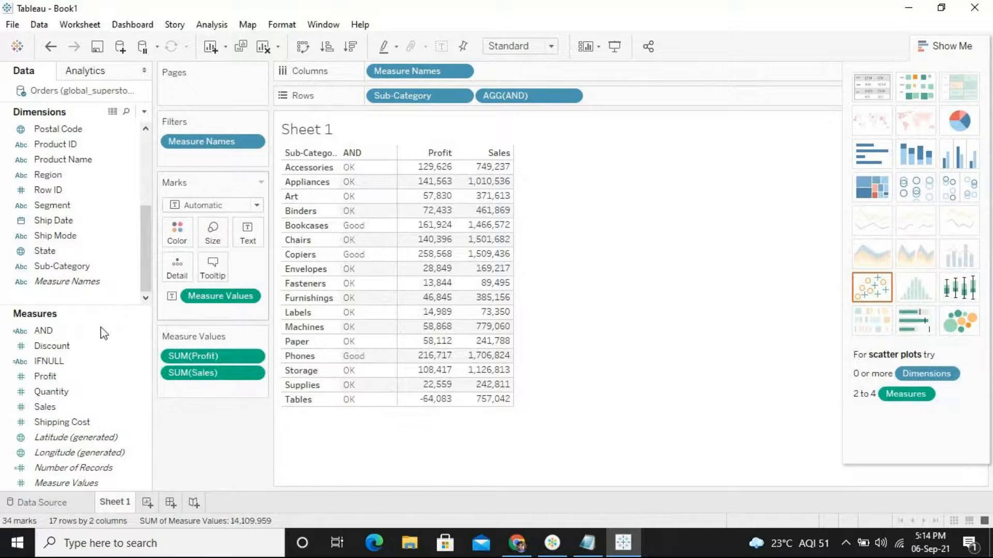
# Reopen the AND calculated field, set its profit threshold to 100000, and apply the change to the view.
pyautogui.click(143, 334)
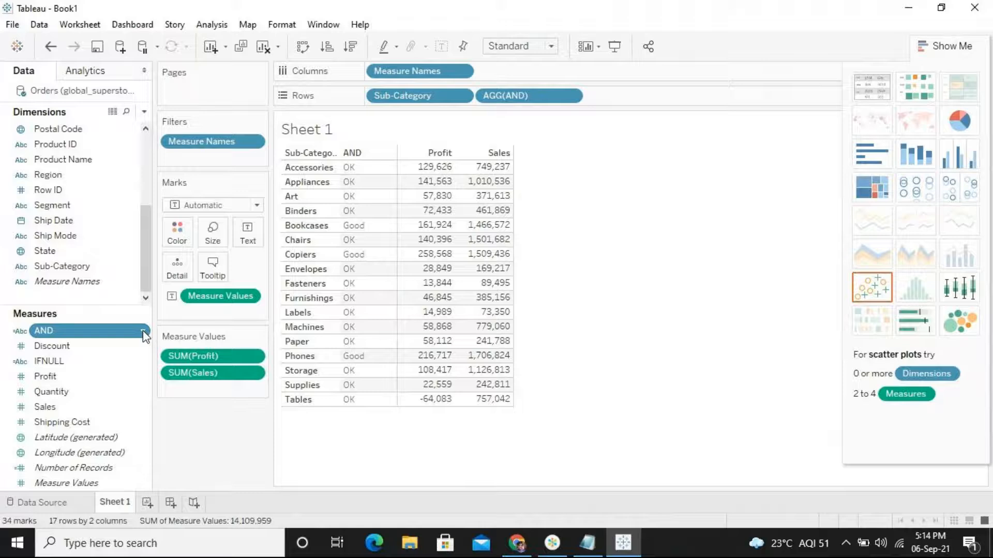
pyautogui.click(143, 333)
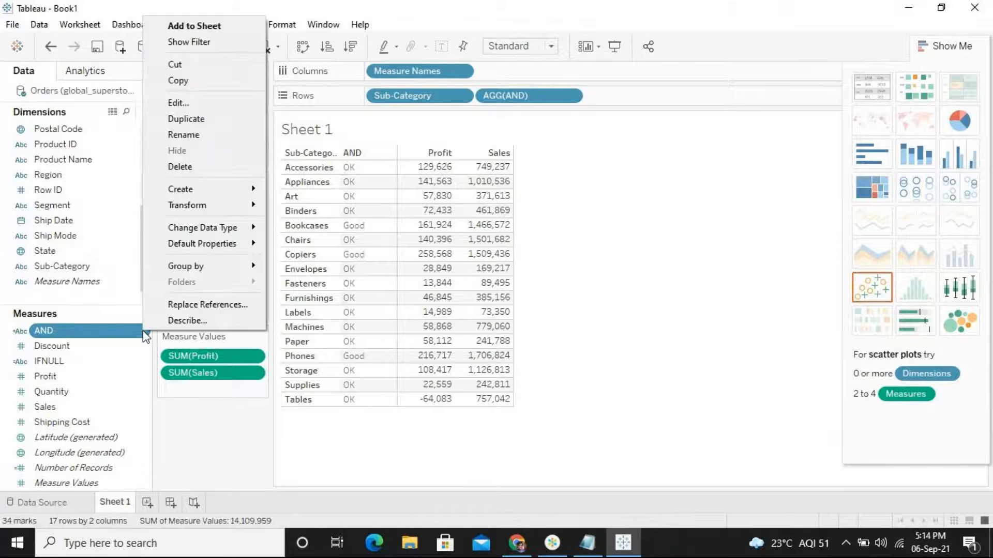
pyautogui.click(200, 106)
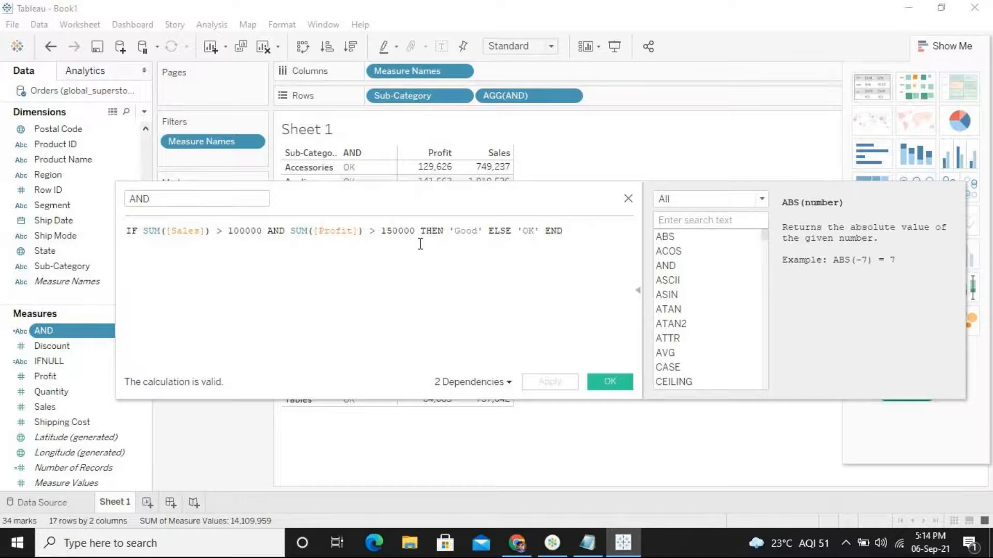
pyautogui.moveTo(437, 202); pyautogui.dragTo(490, 393)
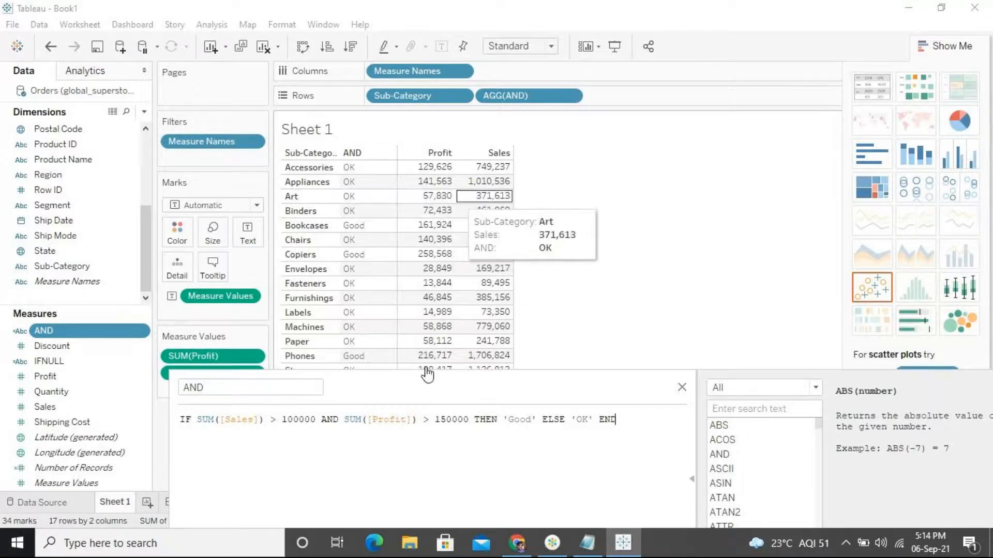
pyautogui.click(442, 421)
pyautogui.press('BackSpace')
pyautogui.moveTo(492, 390); pyautogui.dragTo(503, 328)
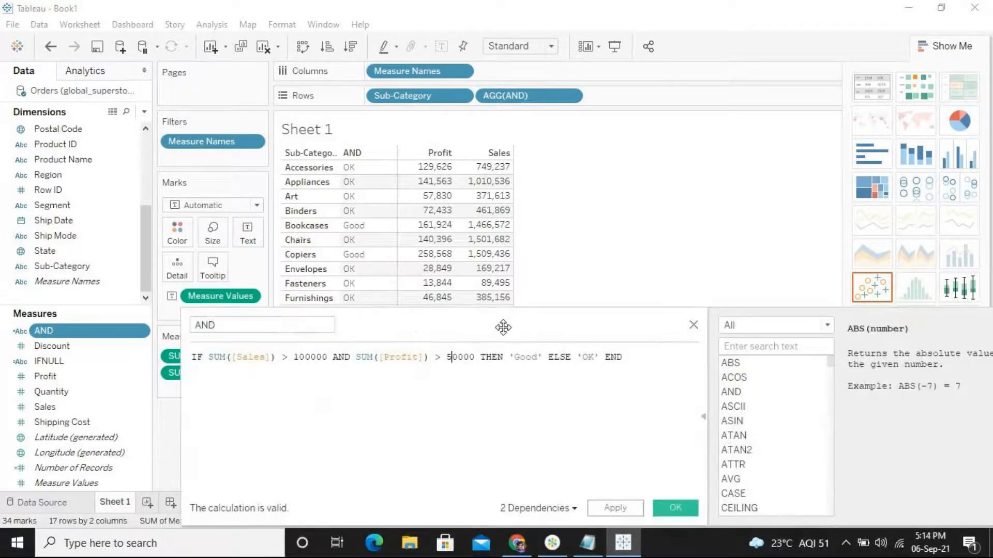
pyautogui.press('BackSpace')
pyautogui.write('10')
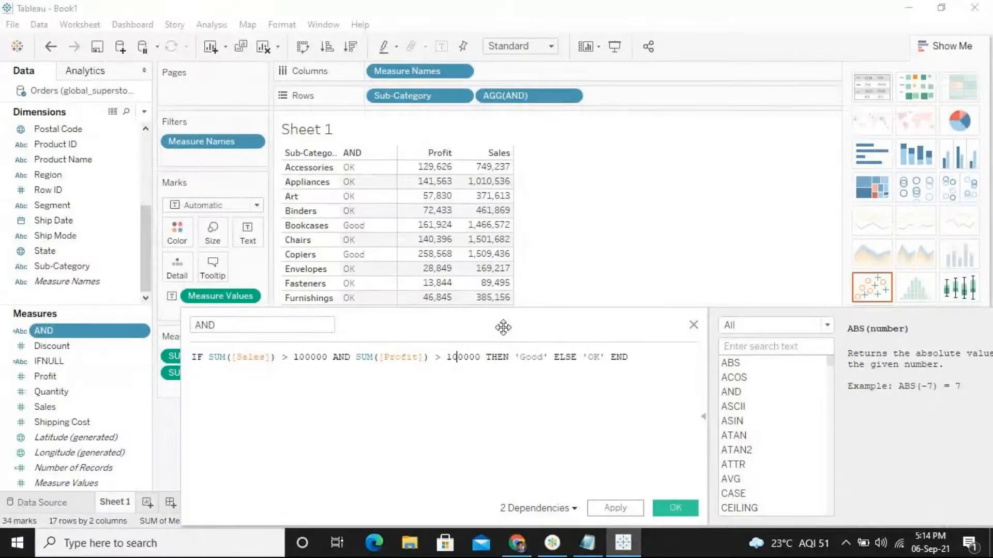
pyautogui.click(606, 510)
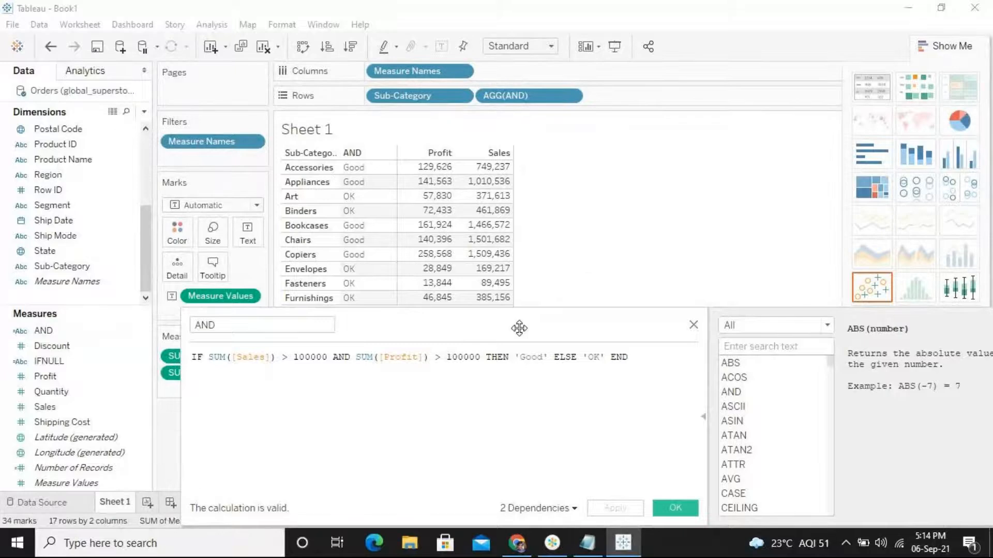
# Set both the profit and the sales thresholds in the AND formula to 50000.
pyautogui.moveTo(523, 327); pyautogui.dragTo(708, 192)
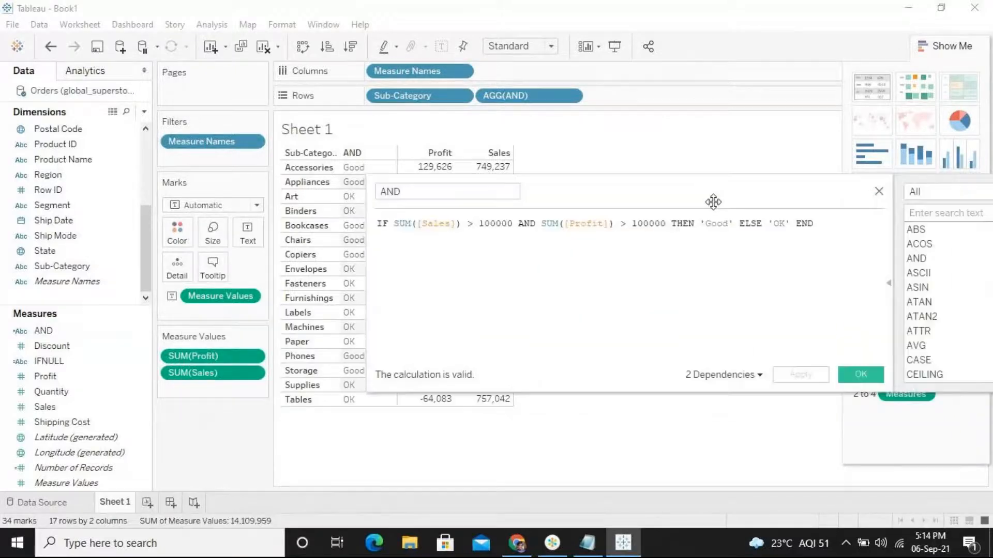
pyautogui.click(643, 223)
pyautogui.press('BackSpace')
pyautogui.press('BackSpace')
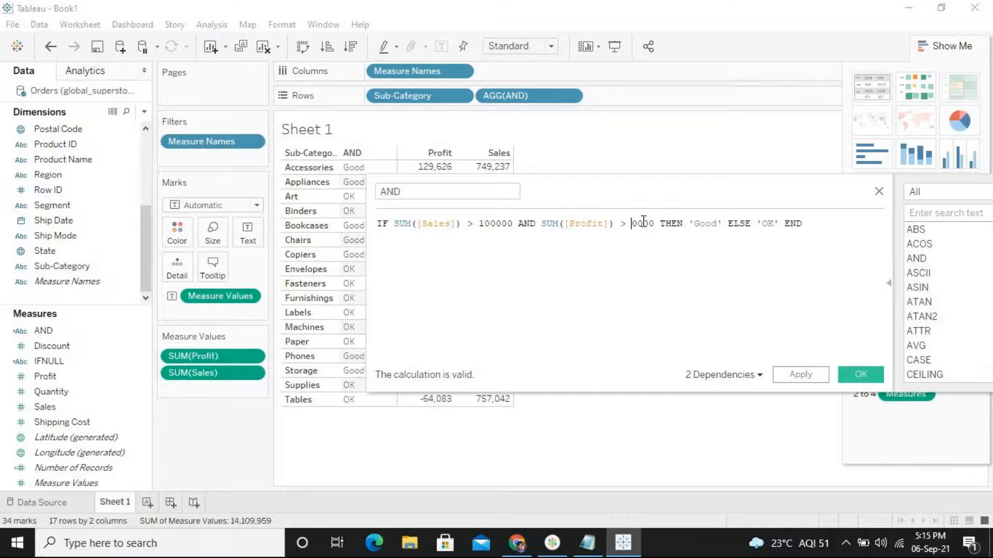
pyautogui.write('5')
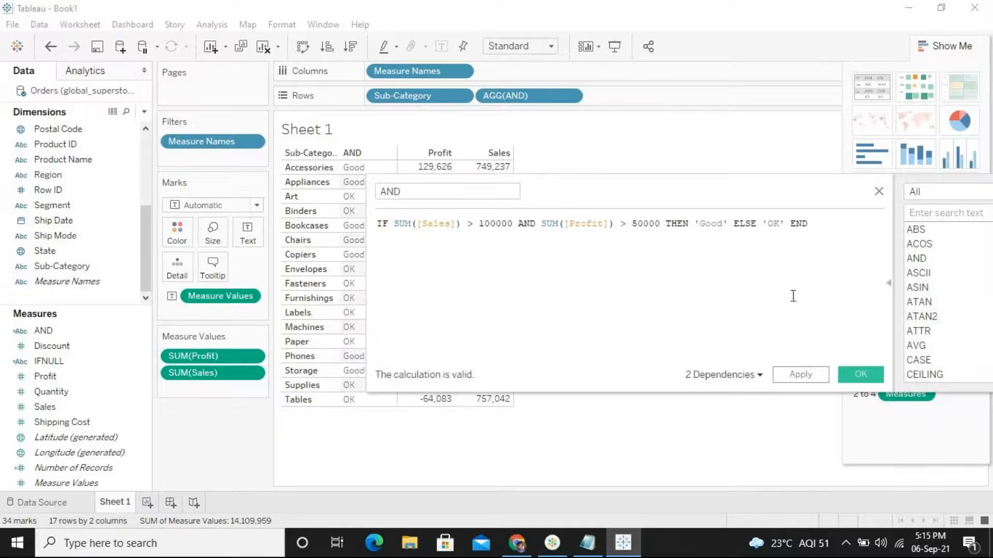
pyautogui.click(490, 224)
pyautogui.press('BackSpace')
pyautogui.press('BackSpace')
pyautogui.write('5')
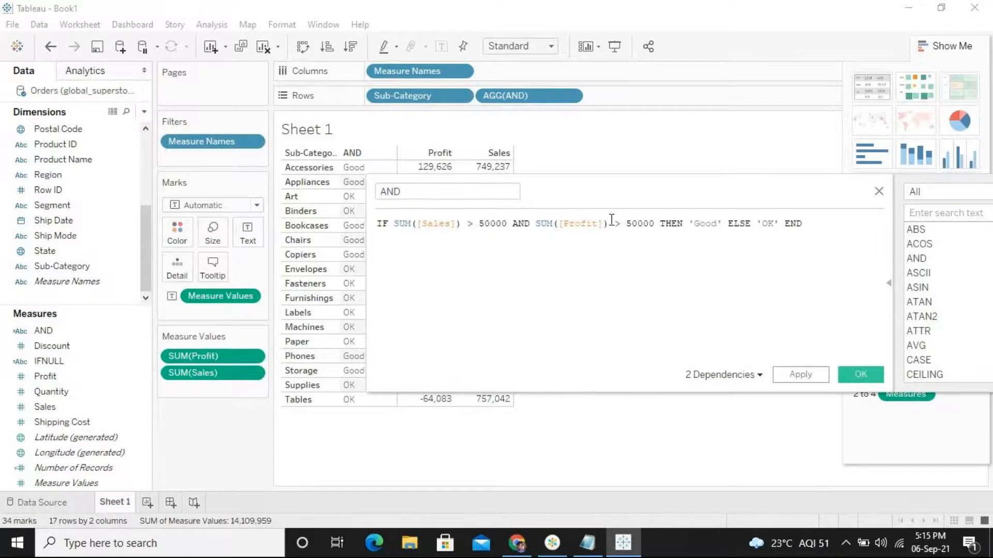
# Apply the AND formula's new thresholds to the view and save the calculated field.
pyautogui.click(805, 379)
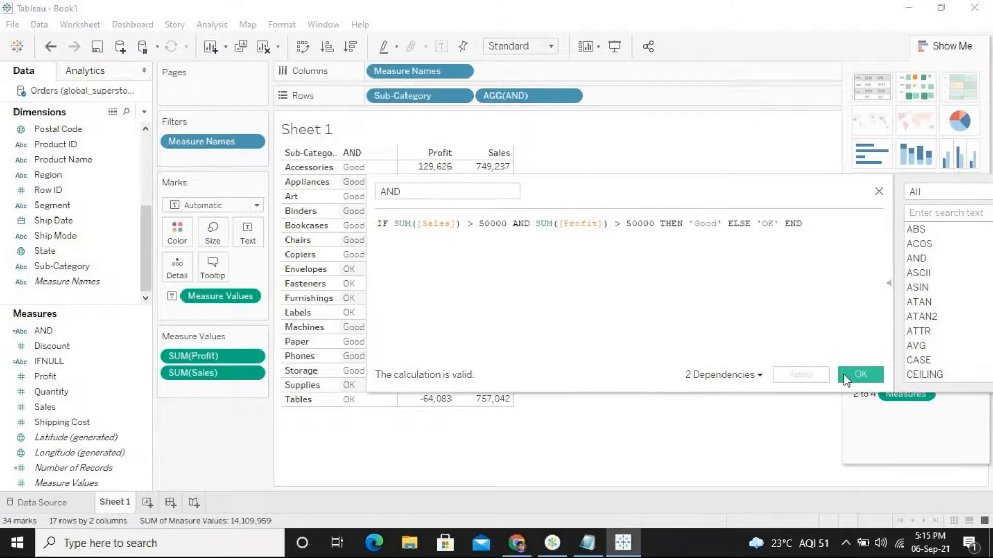
pyautogui.click(861, 374)
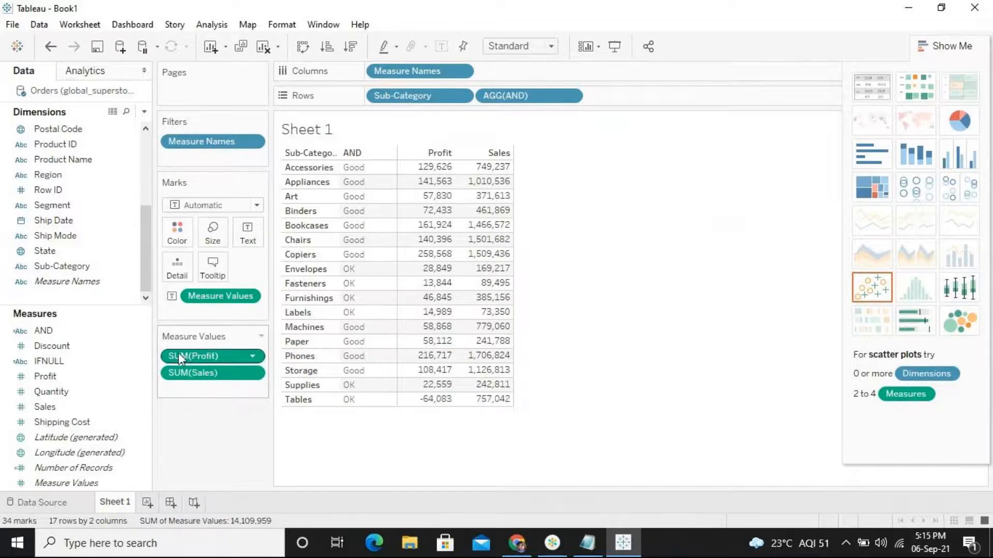
# Create a new calculated field named CASE & When.
pyautogui.moveTo(147, 238); pyautogui.dragTo(145, 161)
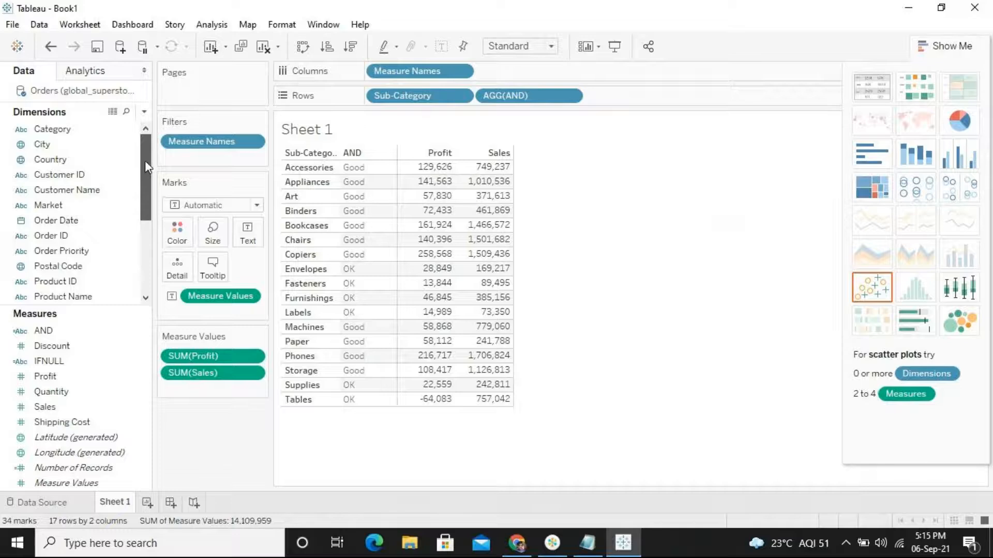
pyautogui.click(144, 286)
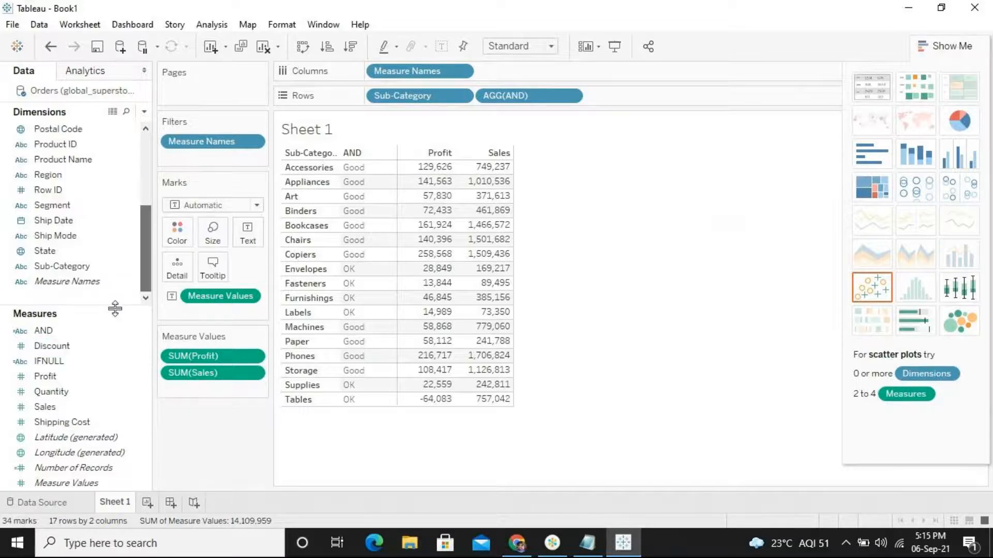
pyautogui.rightClick(117, 302)
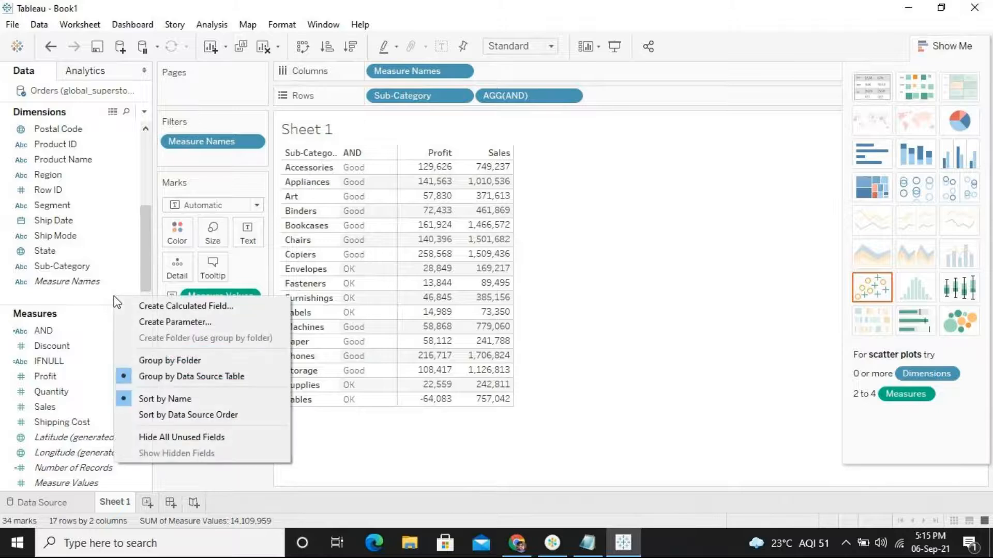
pyautogui.click(119, 305)
pyautogui.write('C')
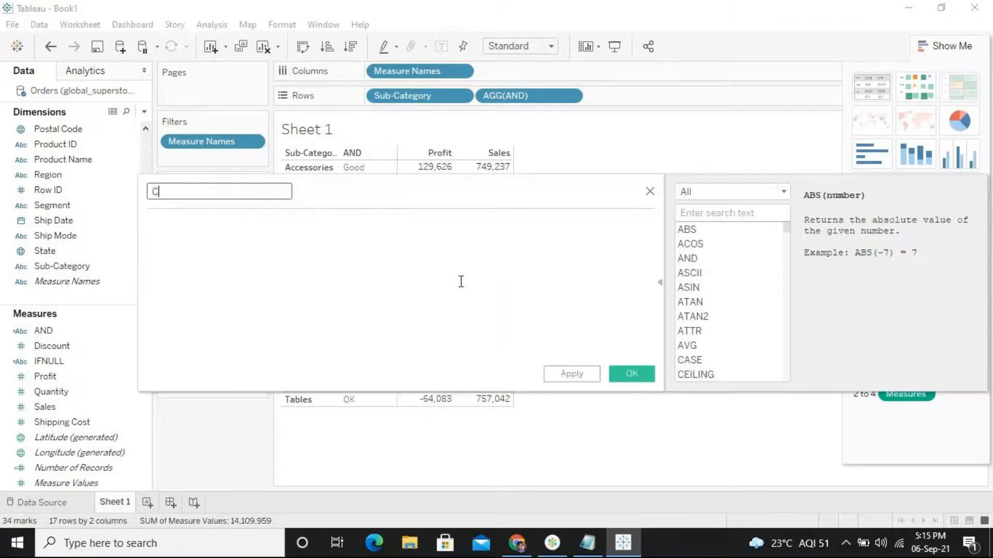
pyautogui.write('ASE & When')
# Start the CASE & When formula with CASE [AND] WHEN, using the AND calculated field as the expression.
pyautogui.click(434, 232)
pyautogui.write('cas')
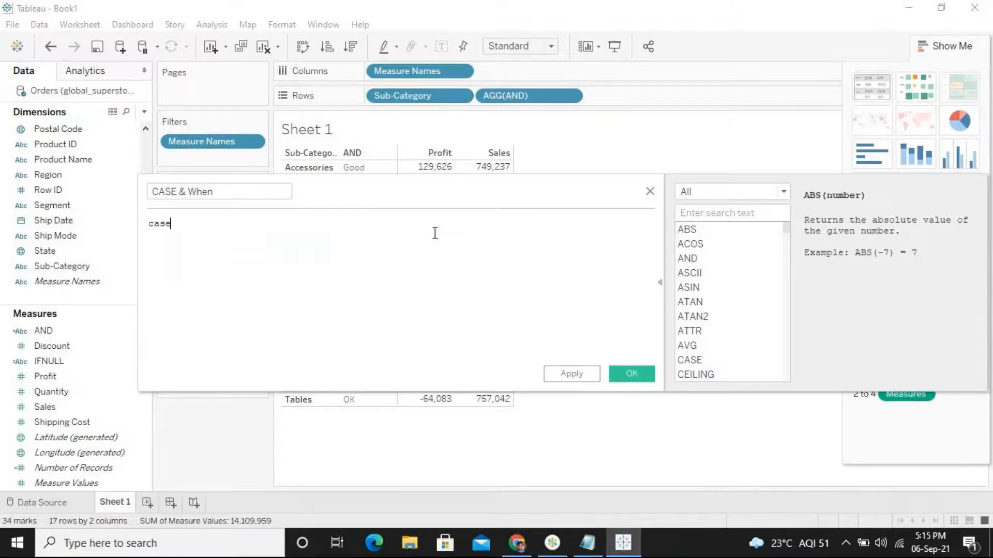
pyautogui.write('e')
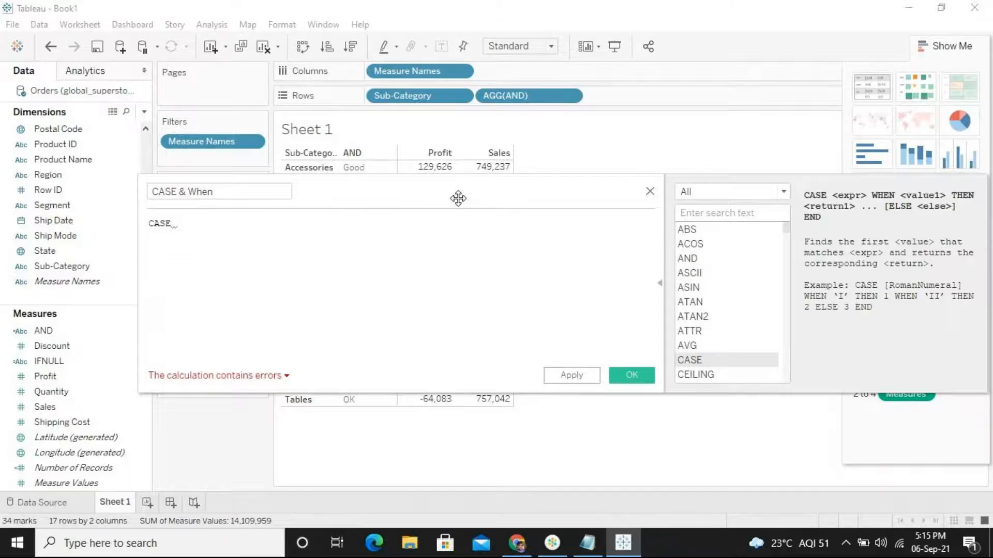
pyautogui.write('an')
pyautogui.press('Return')
pyautogui.write('when')
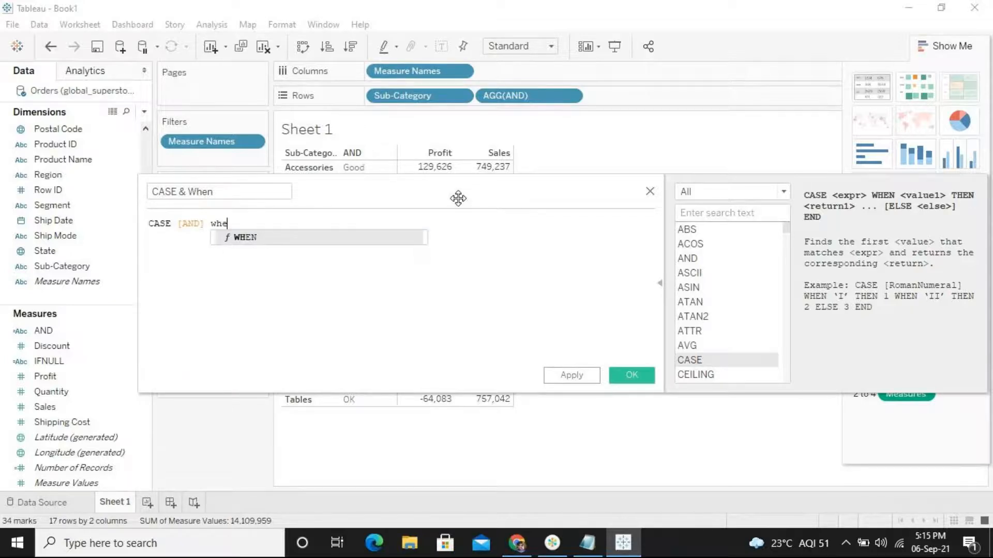
pyautogui.press('Return')
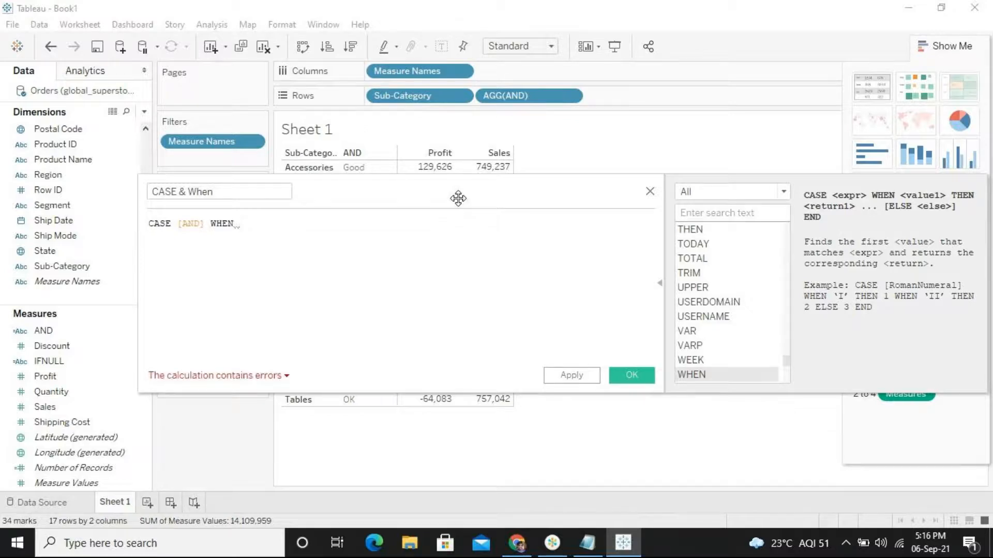
# Add 'good' as the first value to match in the formula, followed by THEN.
pyautogui.write("'goo")
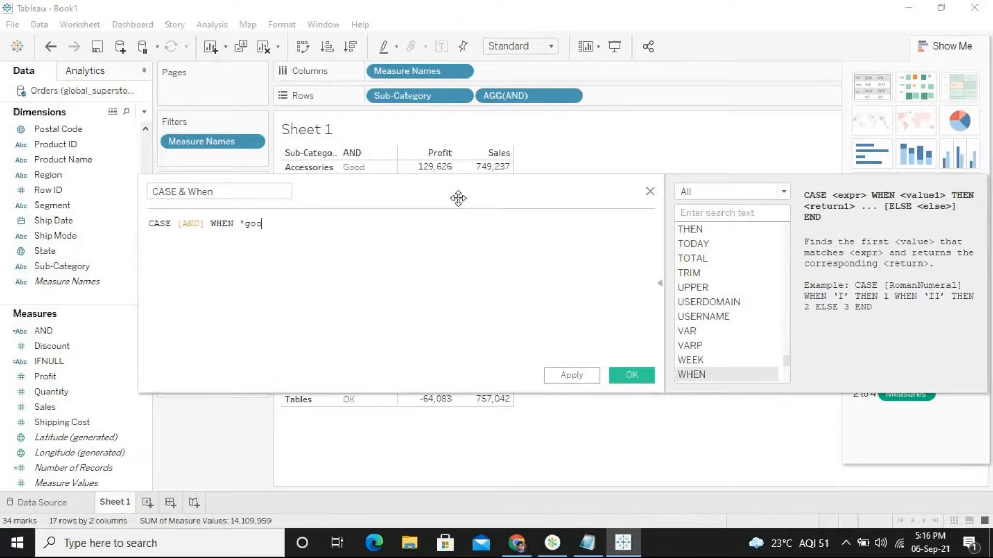
pyautogui.write("d'")
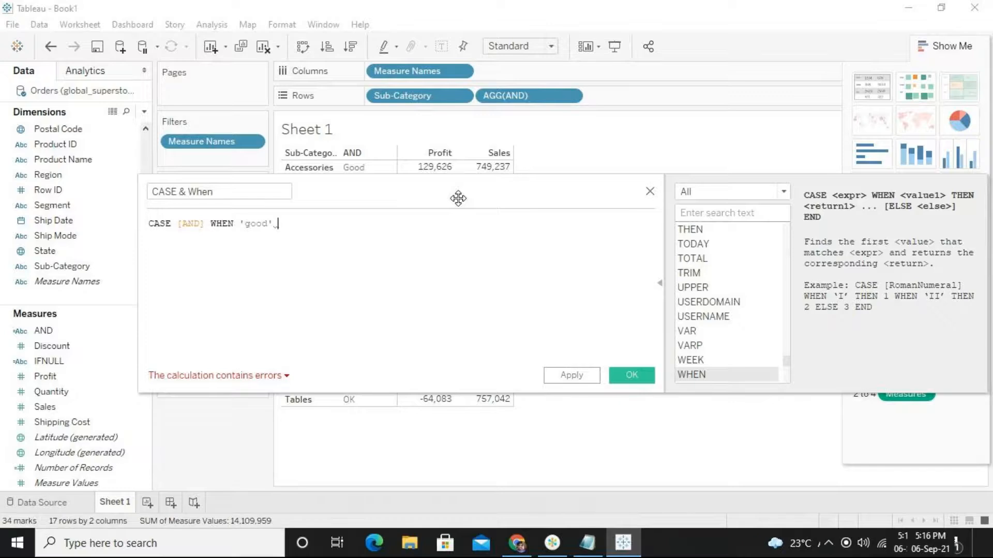
pyautogui.write('then')
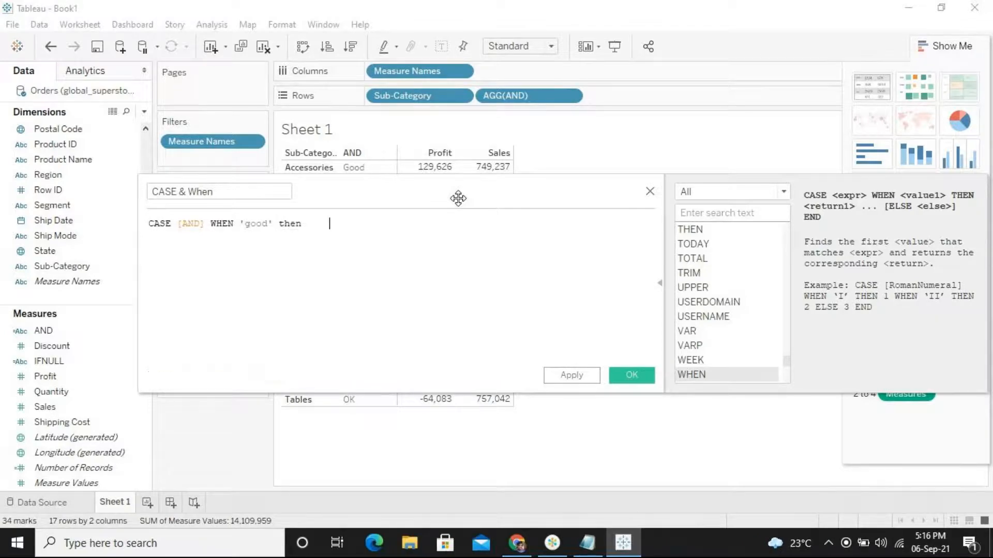
pyautogui.press('BackSpace')
pyautogui.press('BackSpace')
pyautogui.press('BackSpace')
pyautogui.press('BackSpace')
pyautogui.press('BackSpace')
pyautogui.press('Return')
pyautogui.moveTo(460, 196); pyautogui.dragTo(484, 198)
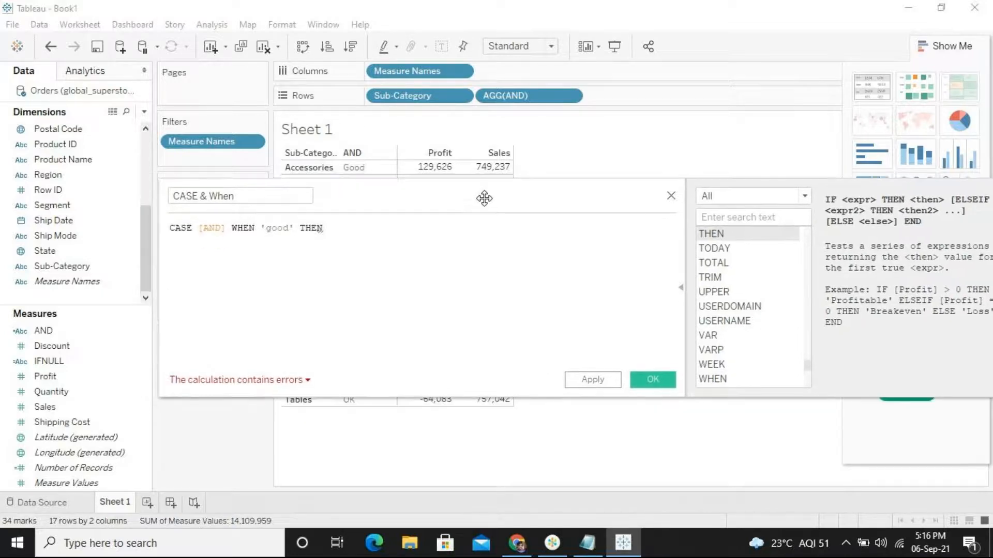
# Enter ' Excellent' as the result returned for the 'good' value.
pyautogui.write('U')
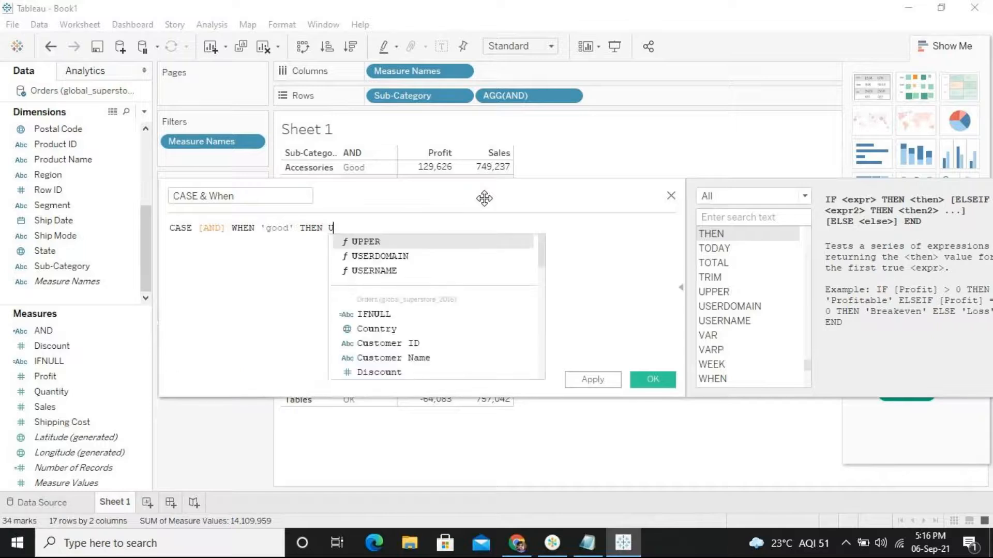
pyautogui.press('BackSpace')
pyautogui.write("'")
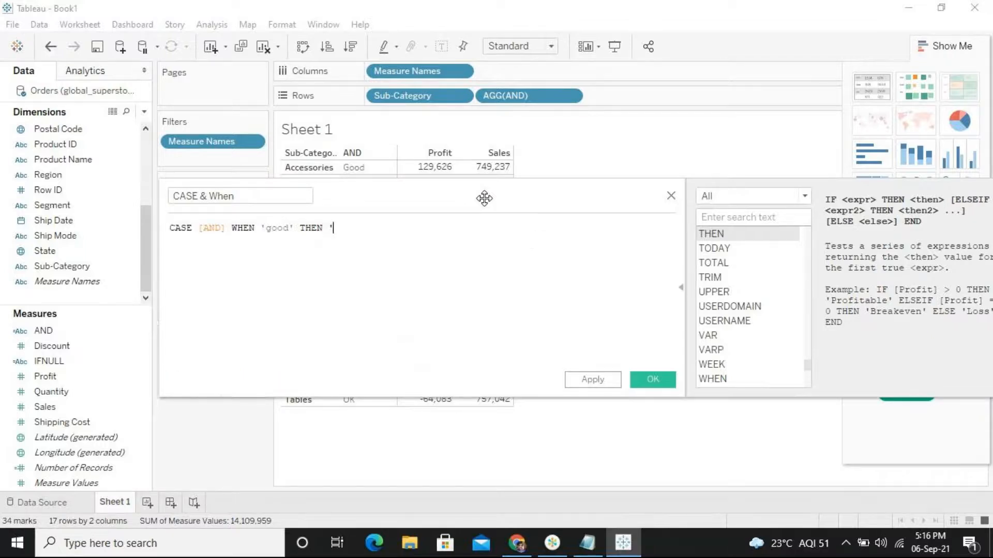
pyautogui.write(' Best')
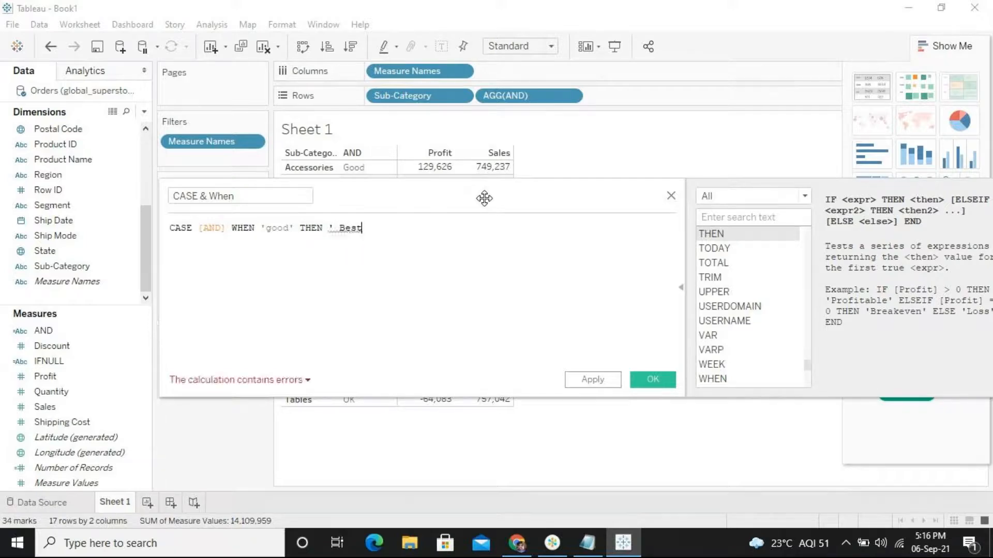
pyautogui.press('BackSpace')
pyautogui.press('BackSpace')
pyautogui.press('BackSpace')
pyautogui.press('BackSpace')
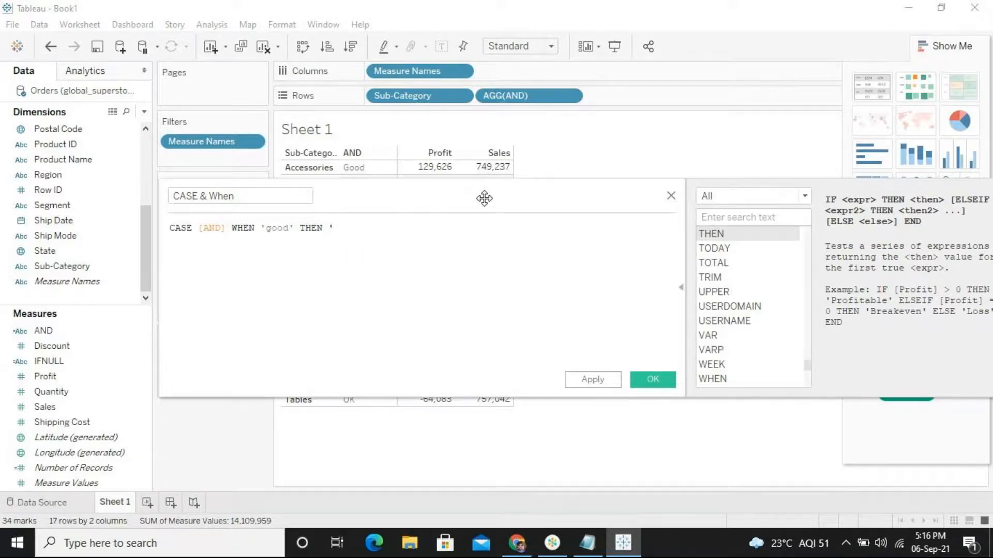
pyautogui.write("Excellent'")
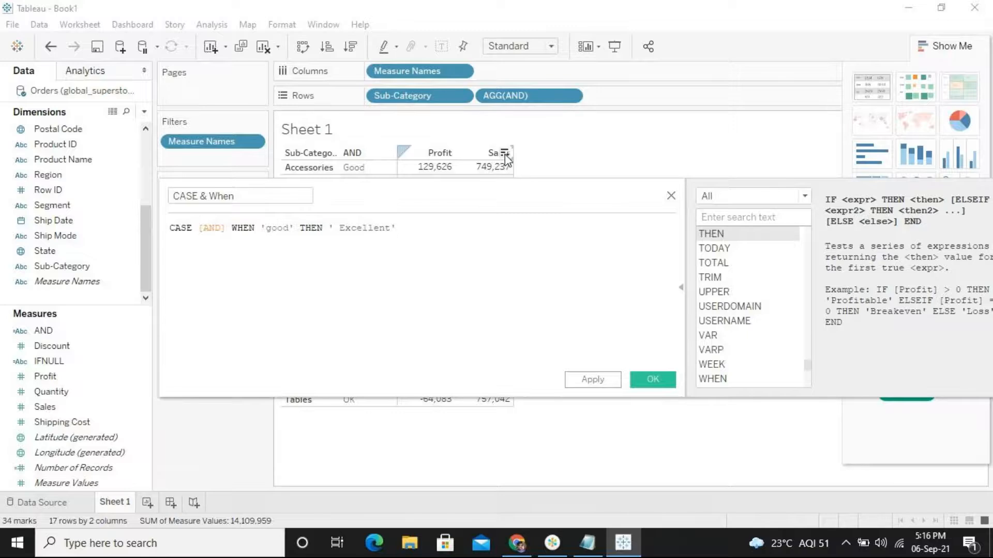
pyautogui.moveTo(506, 199); pyautogui.dragTo(434, 190)
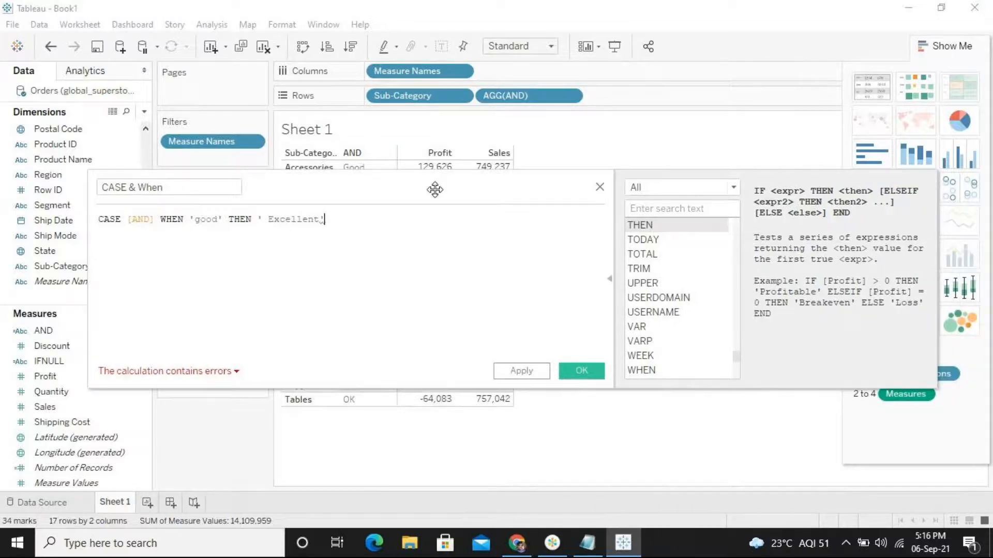
pyautogui.write("'")
pyautogui.press('BackSpace')
pyautogui.write(',')
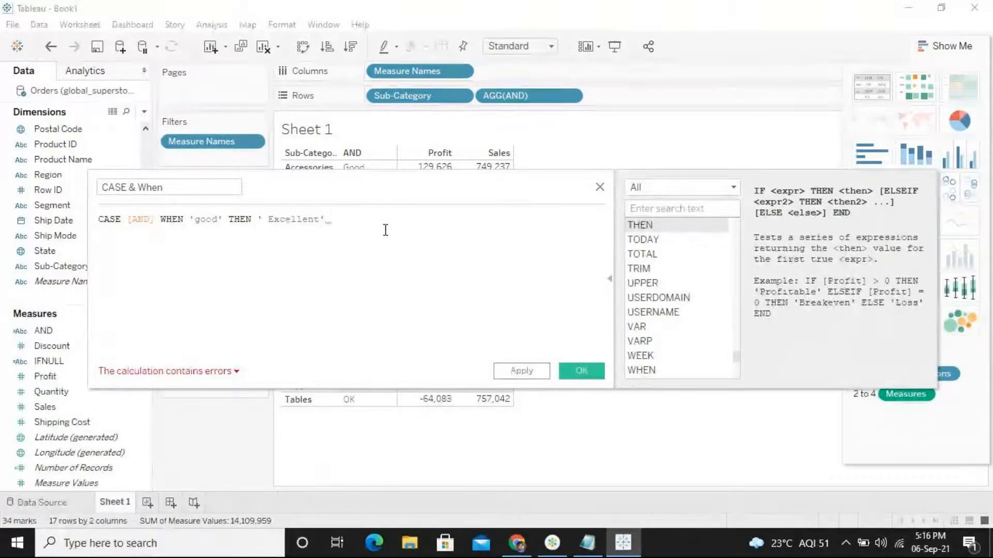
# Add a second condition, WHEN 'ok' THEN 'best', to the CASE & When formula.
pyautogui.write('WHEN')
pyautogui.press('Return')
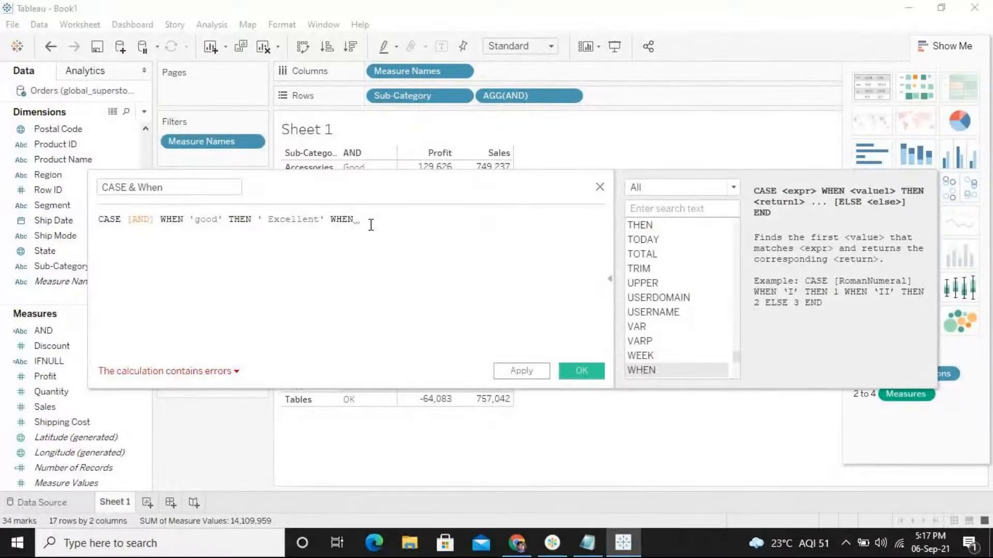
pyautogui.write("'ok'")
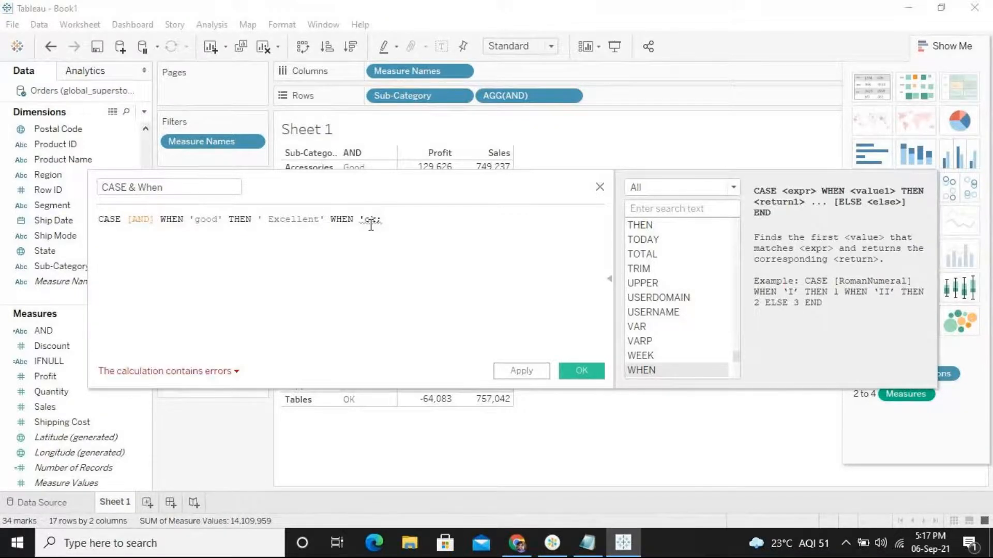
pyautogui.press('BackSpace')
pyautogui.write("' the")
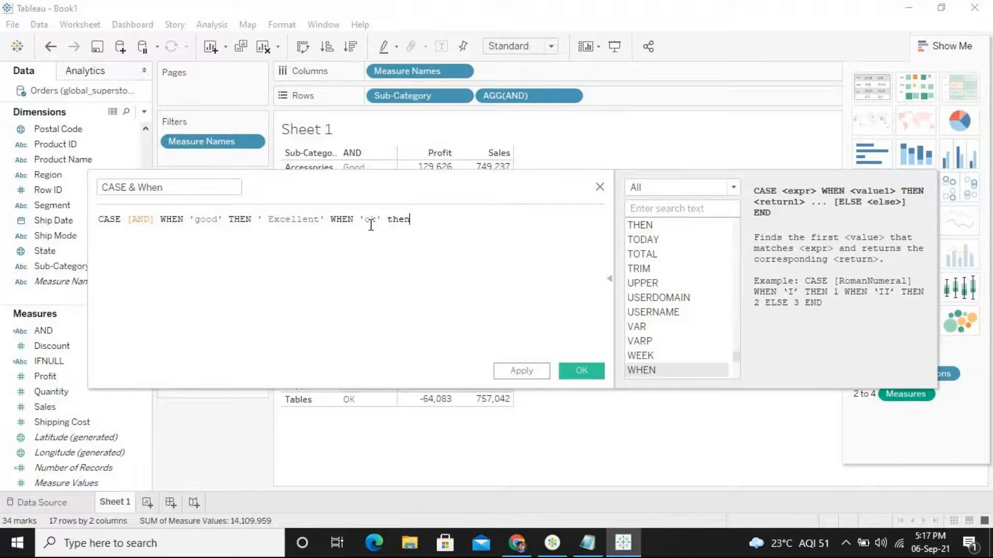
pyautogui.press('Return')
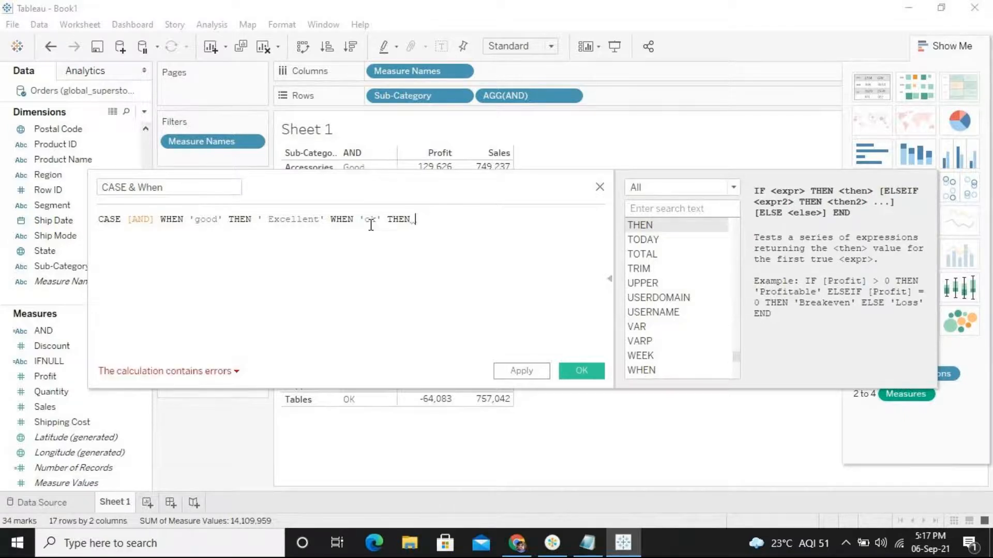
pyautogui.write("'best")
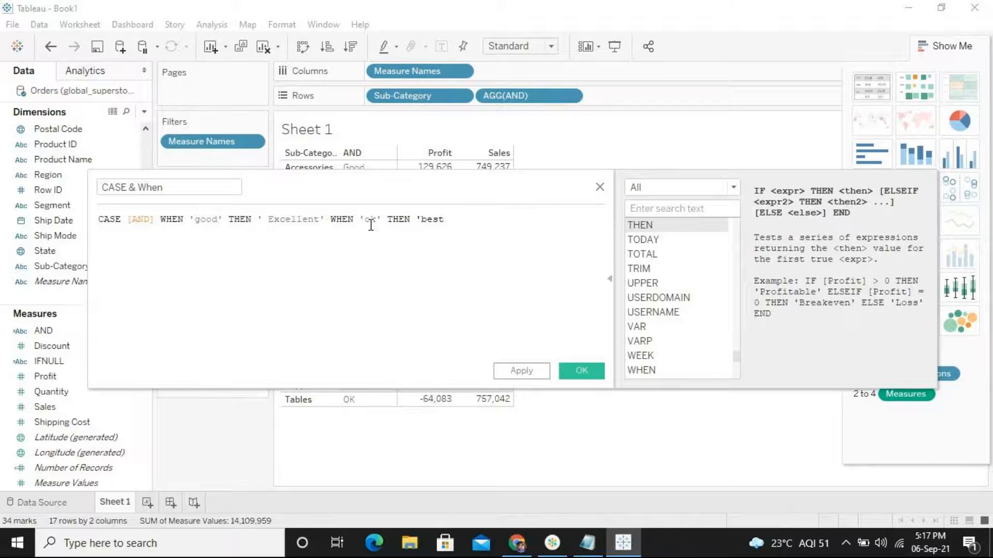
pyautogui.write("'")
# Look up the CASE function's syntax, then complete the formula with ELSE 'worst' END and apply it.
pyautogui.click(651, 210)
pyautogui.write('case')
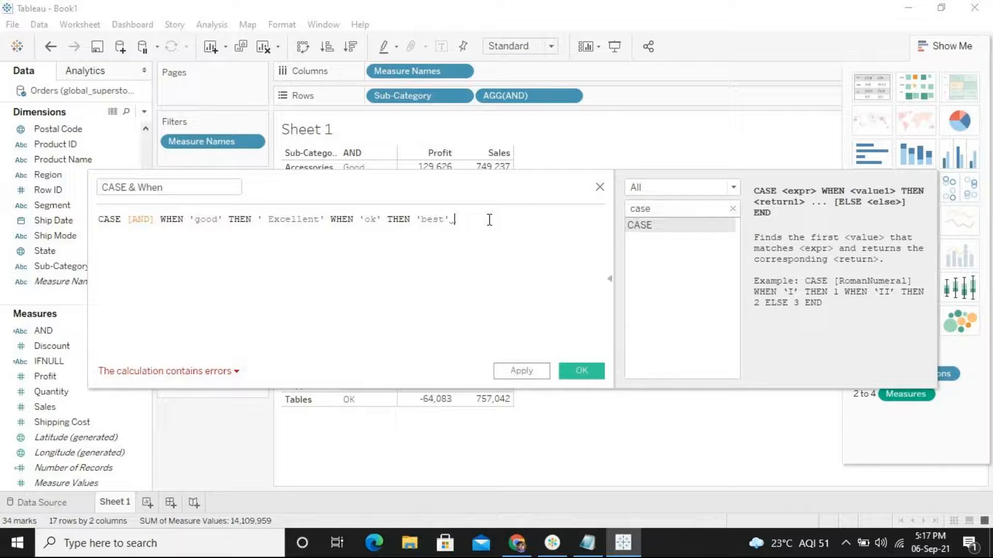
pyautogui.write('r')
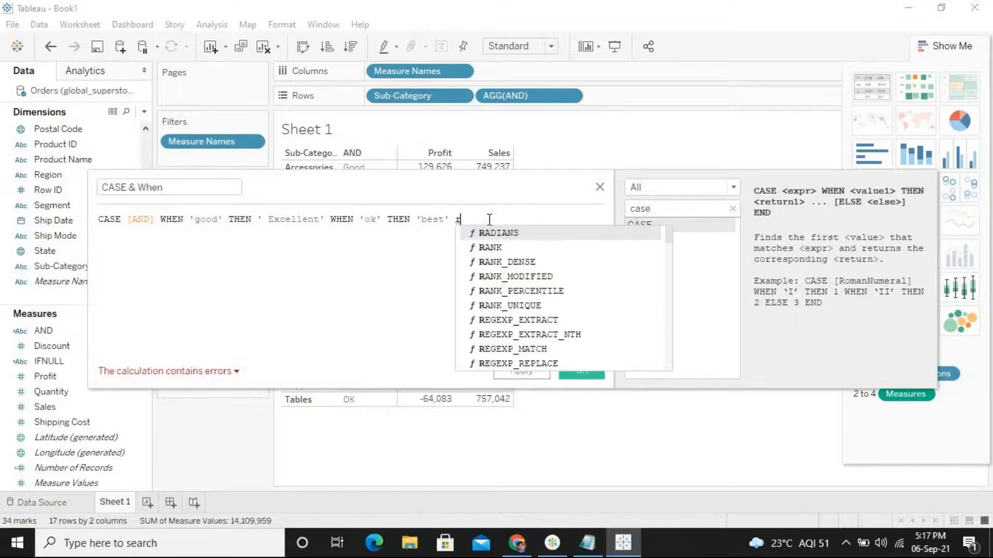
pyautogui.press('BackSpace')
pyautogui.write('els')
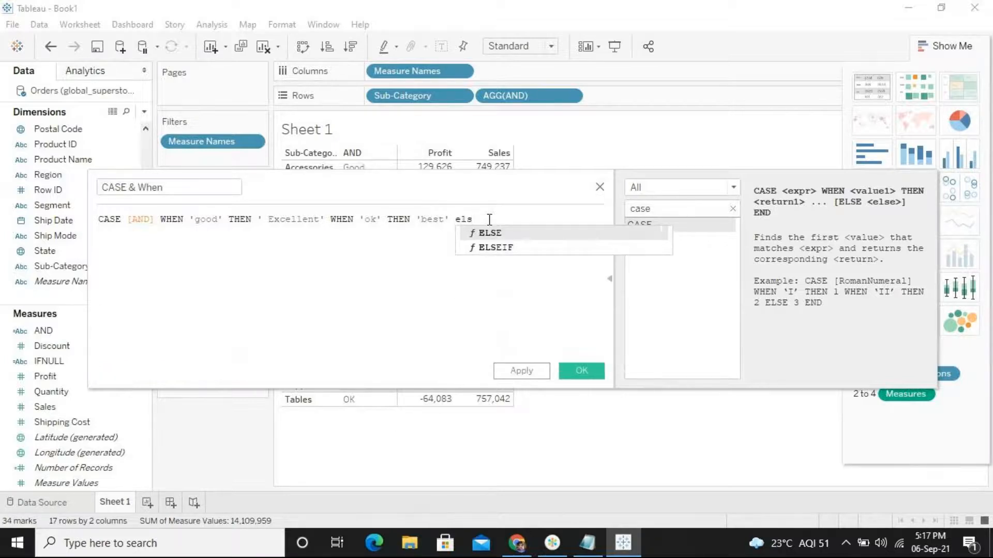
pyautogui.press('Return')
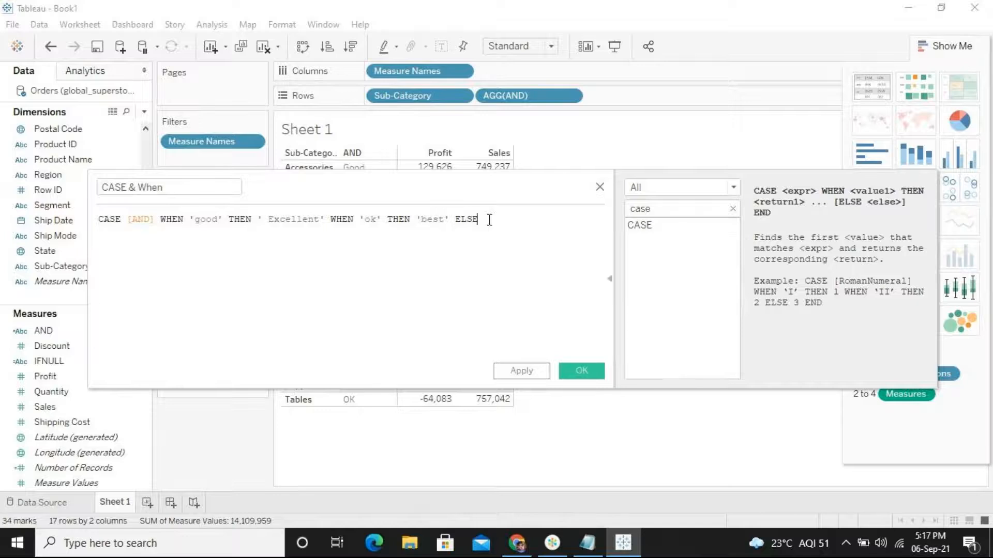
pyautogui.write("'worst' e")
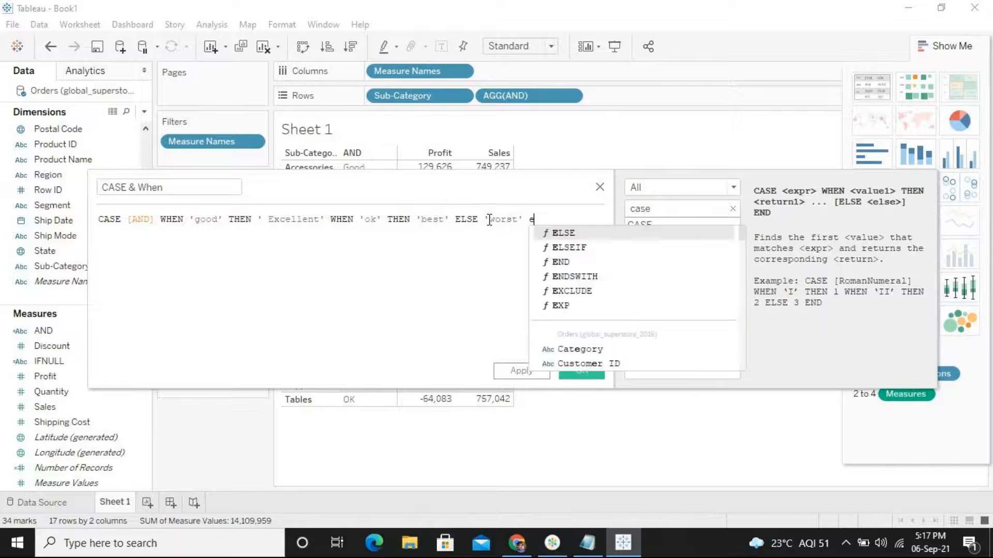
pyautogui.write('nd')
pyautogui.press('Return')
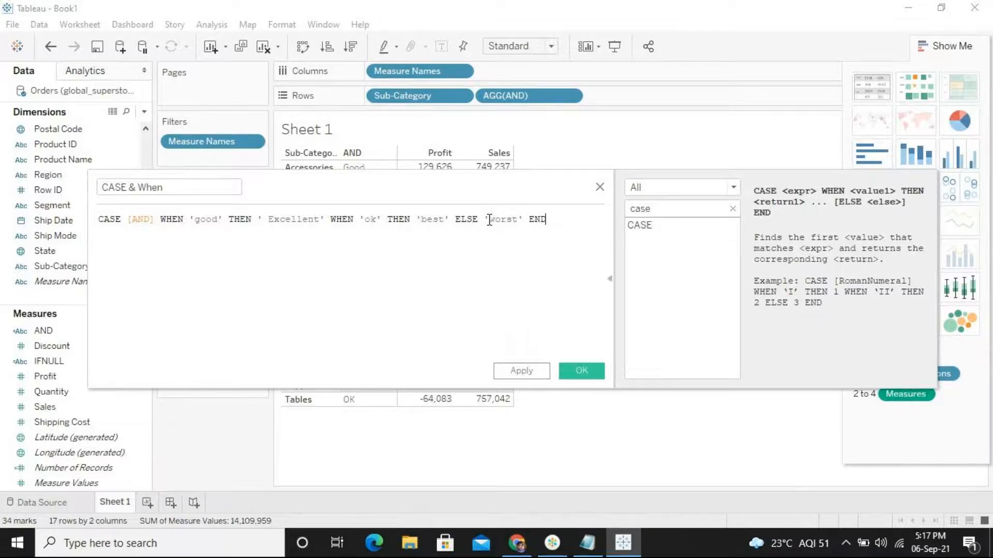
pyautogui.click(531, 371)
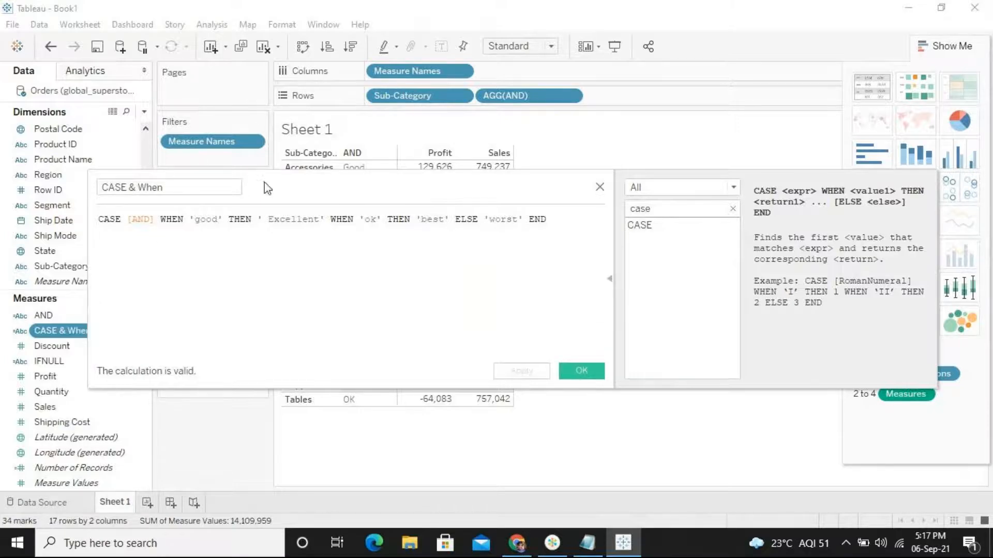
# Move the calculation editor around to compare the CASE & When formula with the AND column in the table.
pyautogui.moveTo(303, 193); pyautogui.dragTo(457, 251)
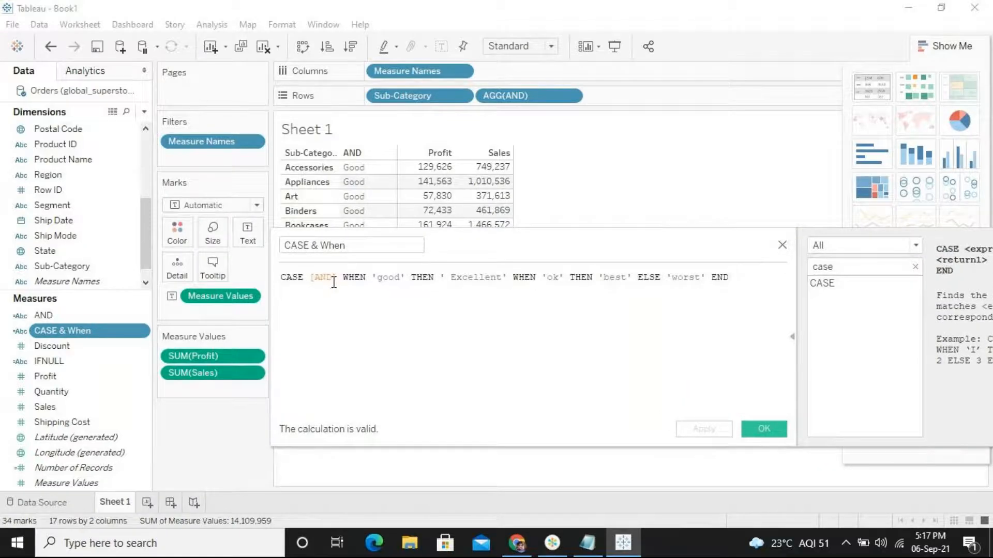
pyautogui.moveTo(337, 279)
pyautogui.mouseDown()
pyautogui.moveTo(309, 280)
pyautogui.moveTo(340, 284)
pyautogui.mouseUp()
pyautogui.moveTo(468, 243); pyautogui.dragTo(476, 413)
pyautogui.moveTo(429, 177); pyautogui.dragTo(420, 168)
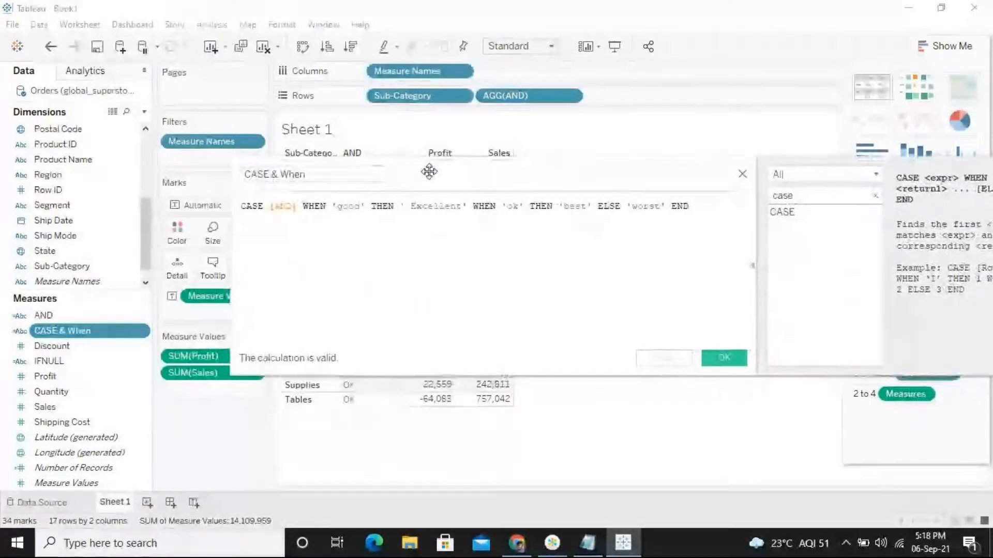
# Close the calculation editor and add the CASE & When field to Rows after AND.
pyautogui.click(725, 357)
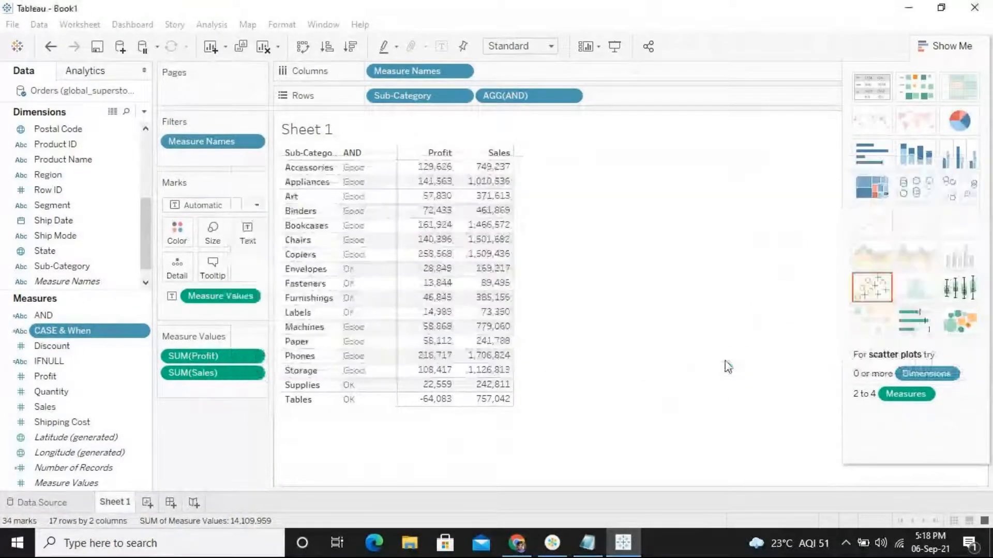
pyautogui.doubleClick(83, 332)
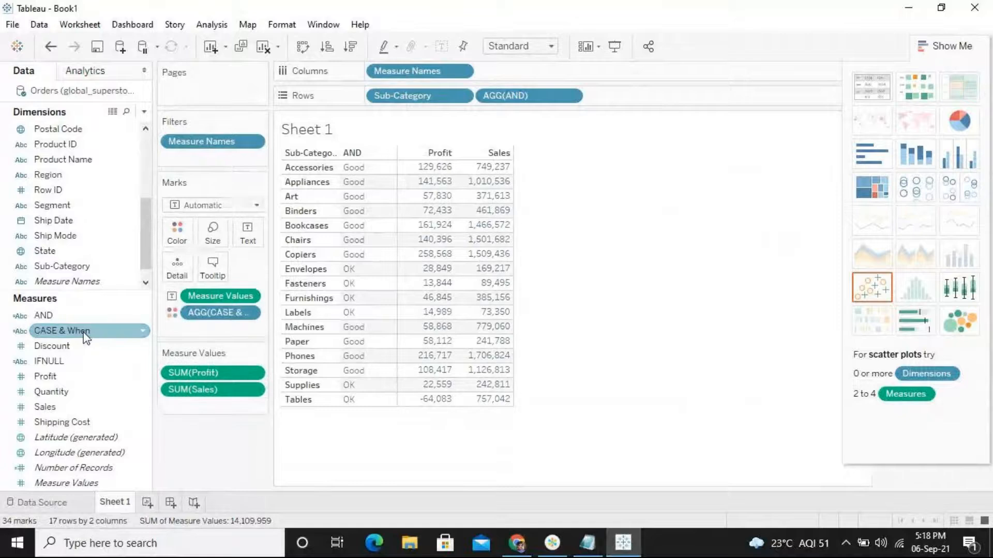
pyautogui.moveTo(214, 313); pyautogui.dragTo(672, 96)
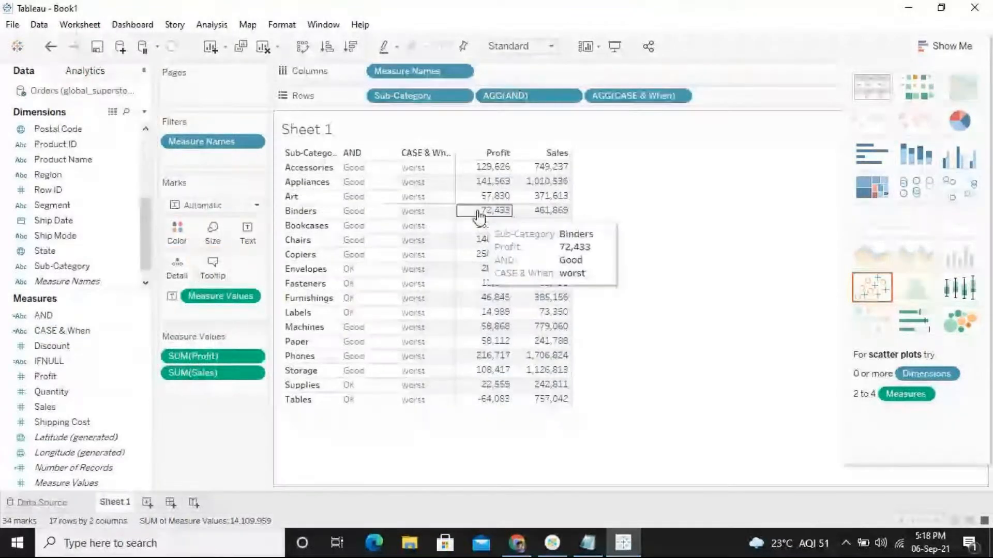
pyautogui.moveTo(417, 267); pyautogui.dragTo(414, 361)
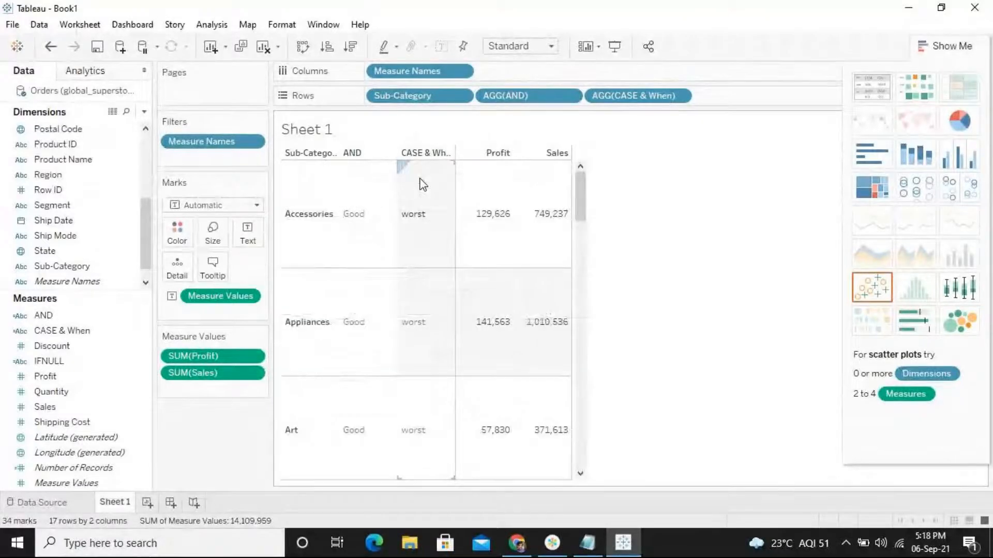
pyautogui.hotkey('ctrl', 'z')
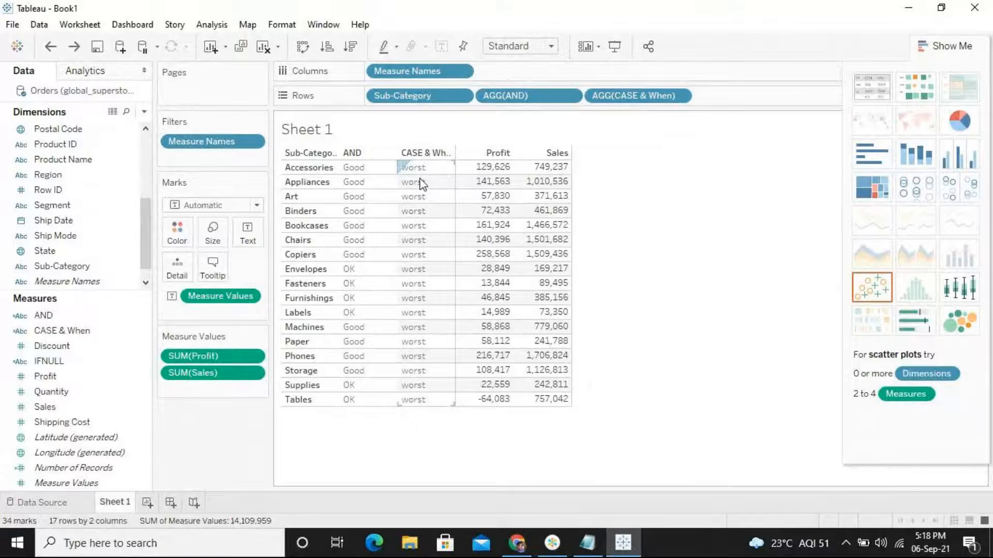
# Open the CASE & When formula for editing and capitalise its first condition value as 'Good'.
pyautogui.click(683, 97)
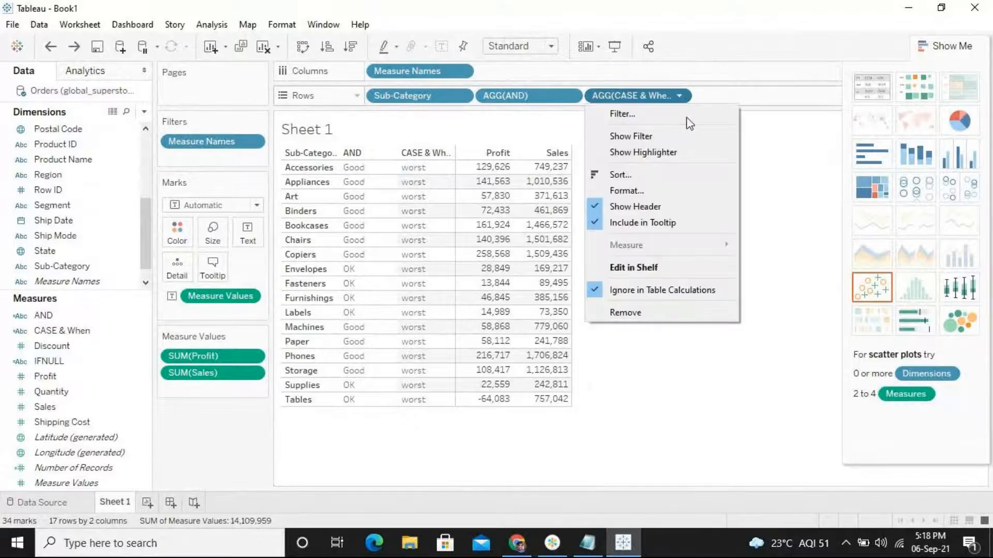
pyautogui.rightClick(73, 330)
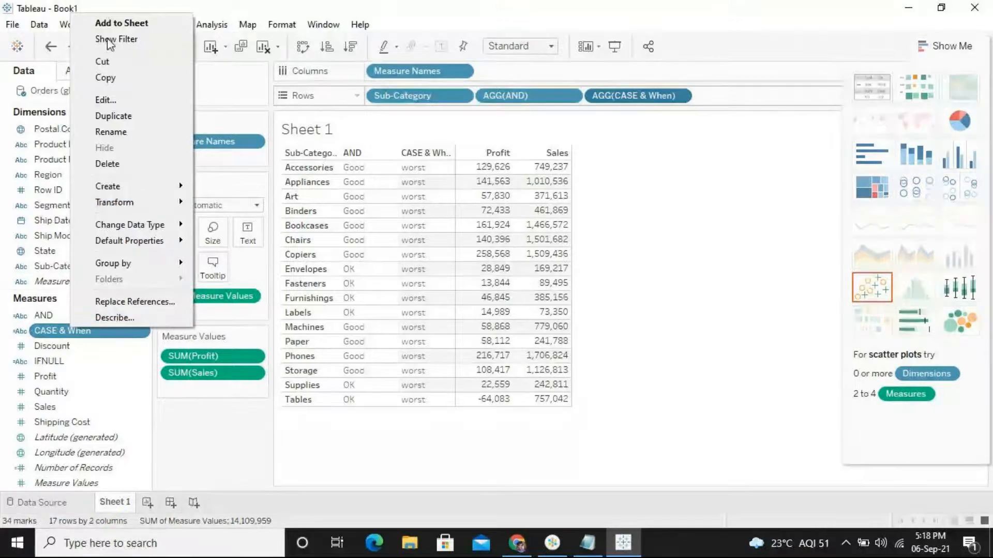
pyautogui.click(111, 99)
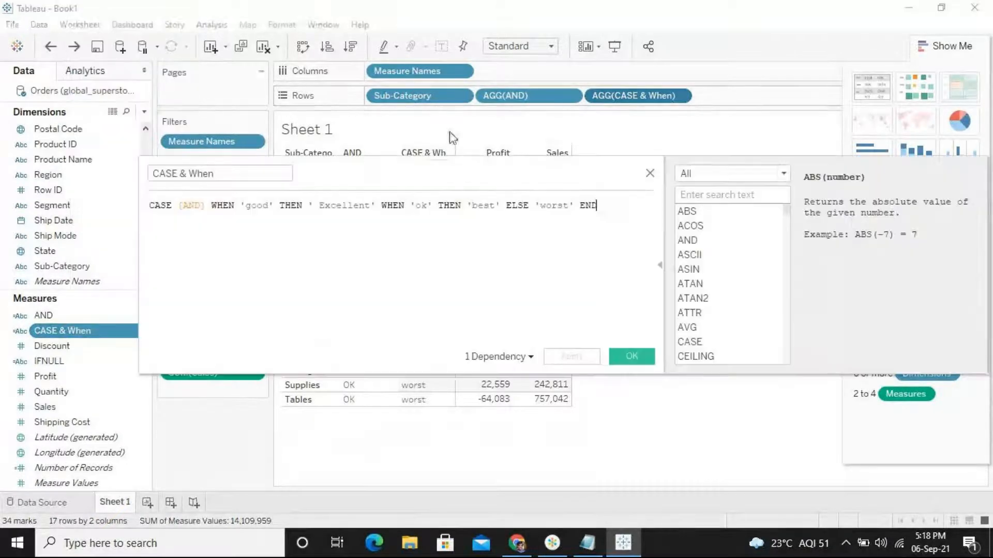
pyautogui.moveTo(498, 178); pyautogui.dragTo(540, 374)
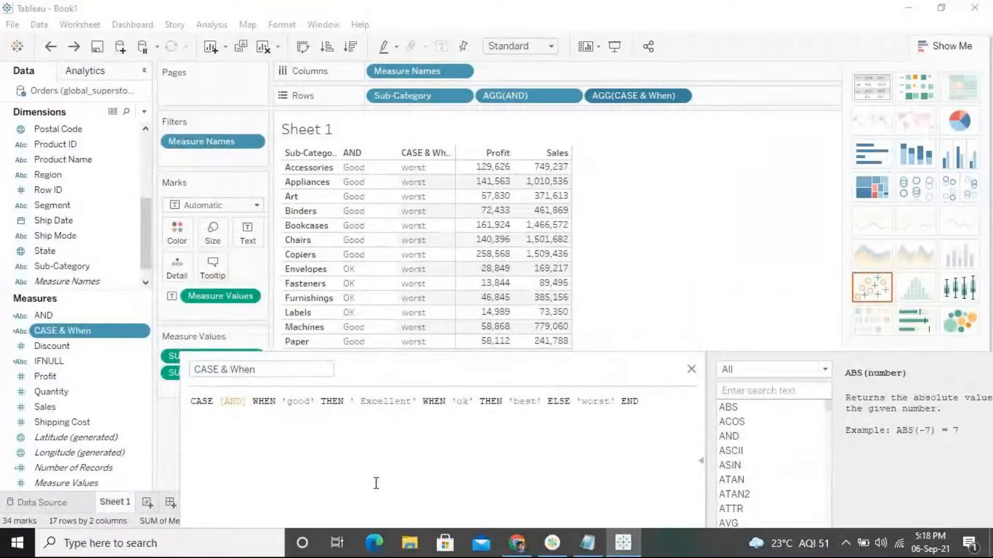
pyautogui.press('BackSpace')
pyautogui.write('G')
# Change the second condition value in the CASE & When formula to 'OK', apply it and close the editor.
pyautogui.click(469, 401)
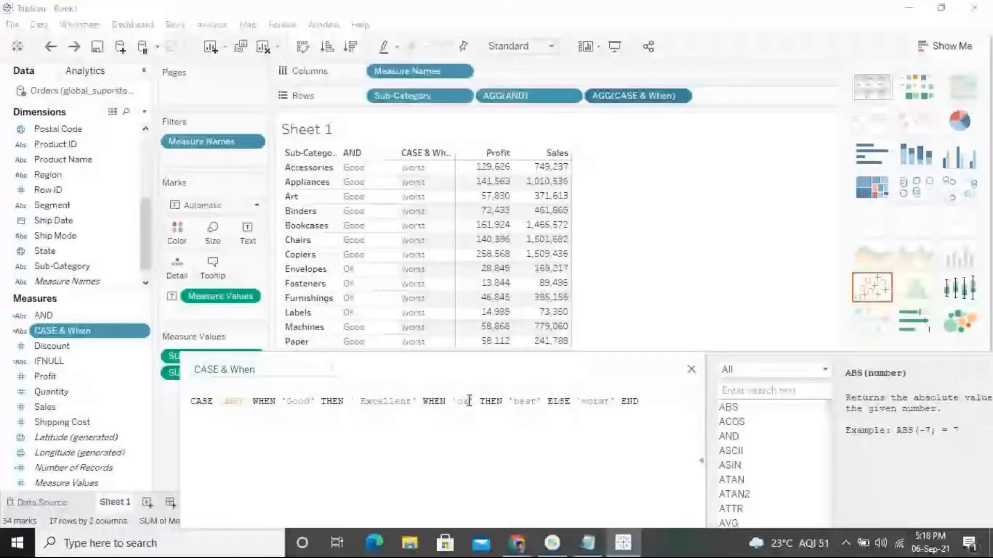
pyautogui.press('BackSpace')
pyautogui.press('BackSpace')
pyautogui.write('OK')
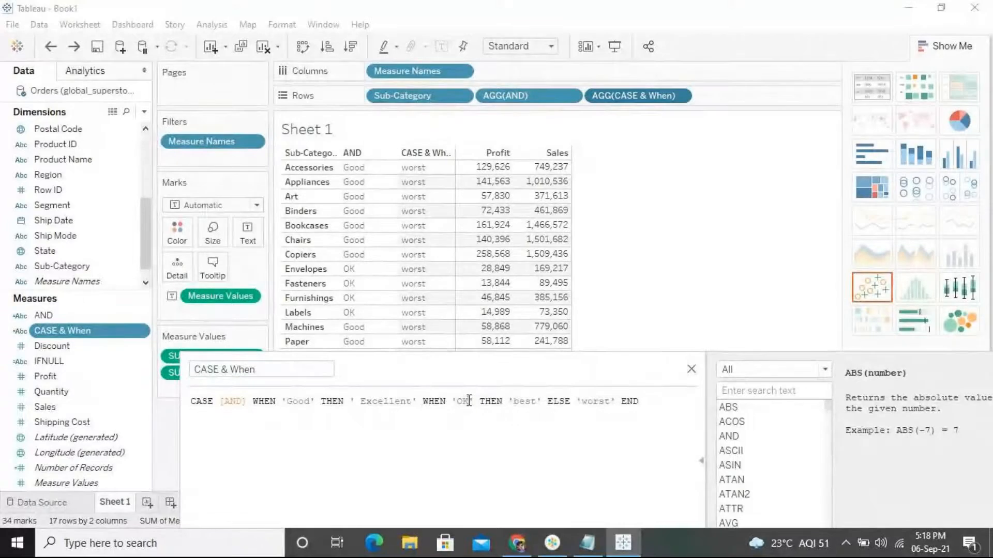
pyautogui.moveTo(665, 368); pyautogui.dragTo(863, 120)
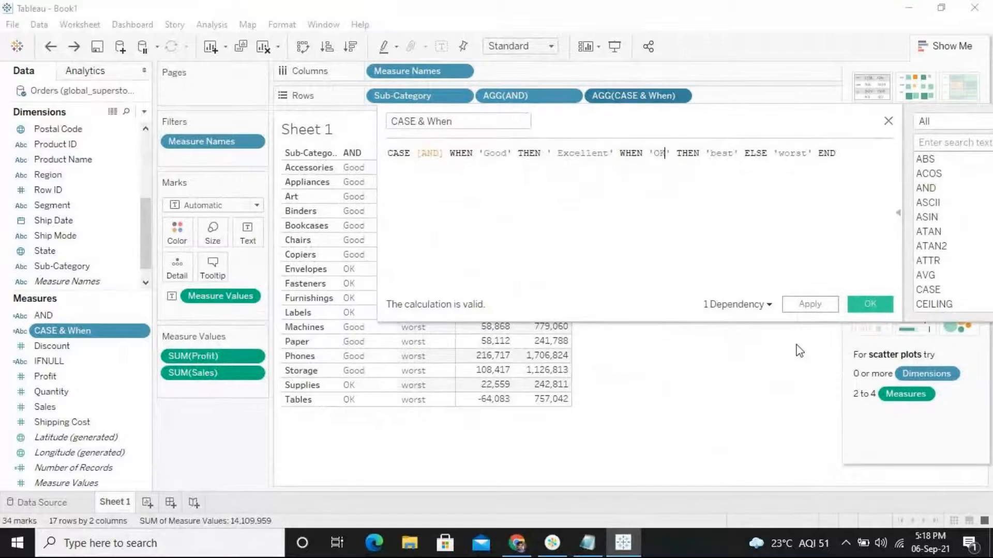
pyautogui.click(811, 306)
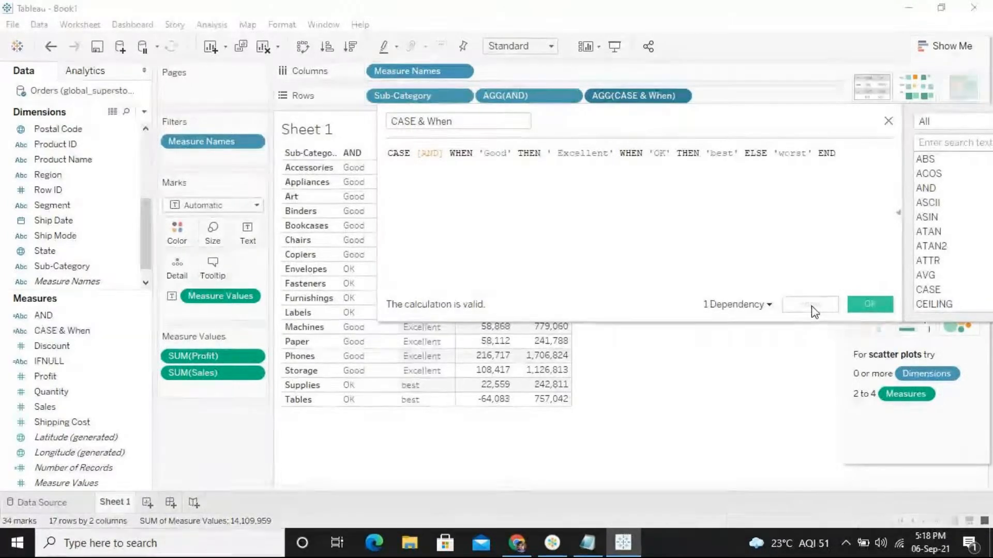
pyautogui.click(873, 305)
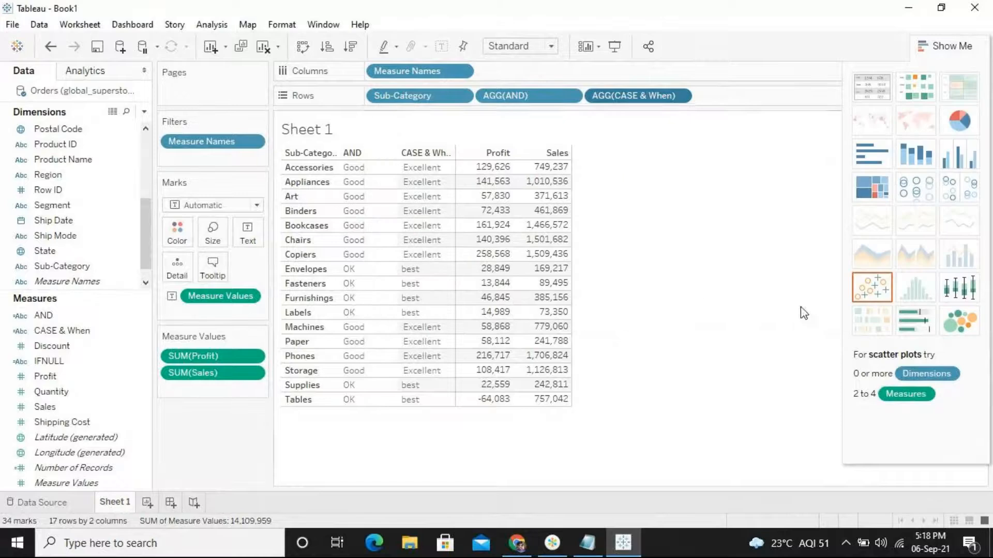
# Undo the last edit of the CASE & When formula and select its column's values in the table.
pyautogui.click(421, 167)
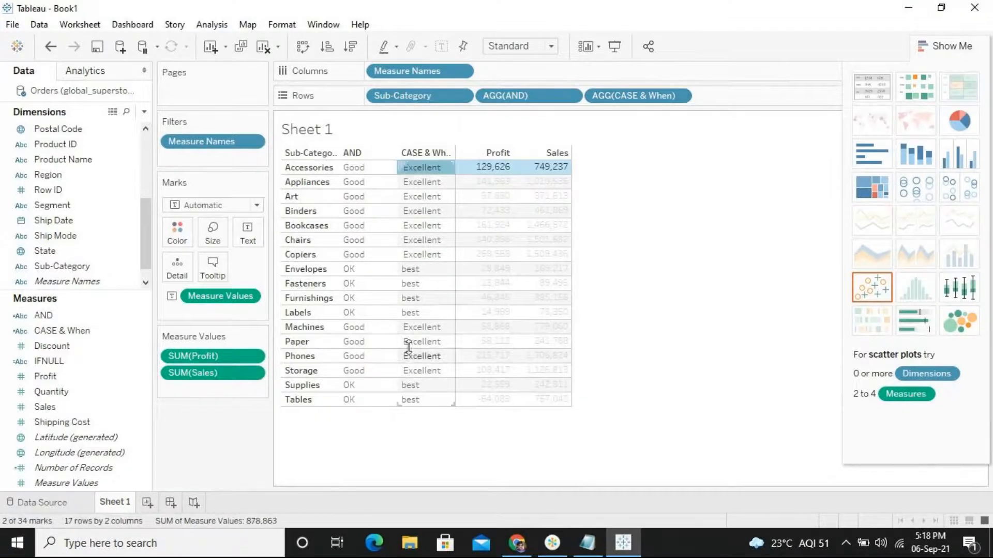
pyautogui.click(51, 47)
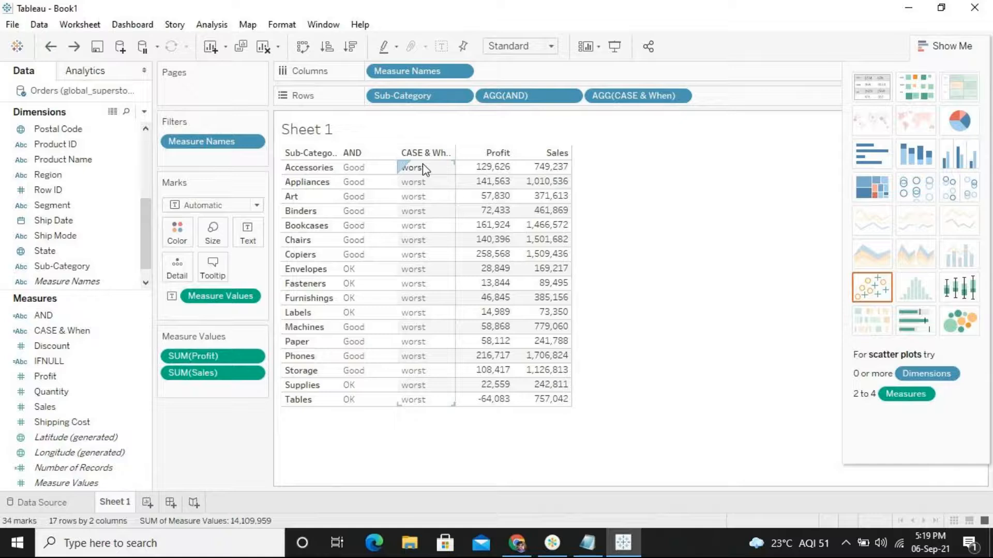
pyautogui.moveTo(423, 168); pyautogui.dragTo(419, 432)
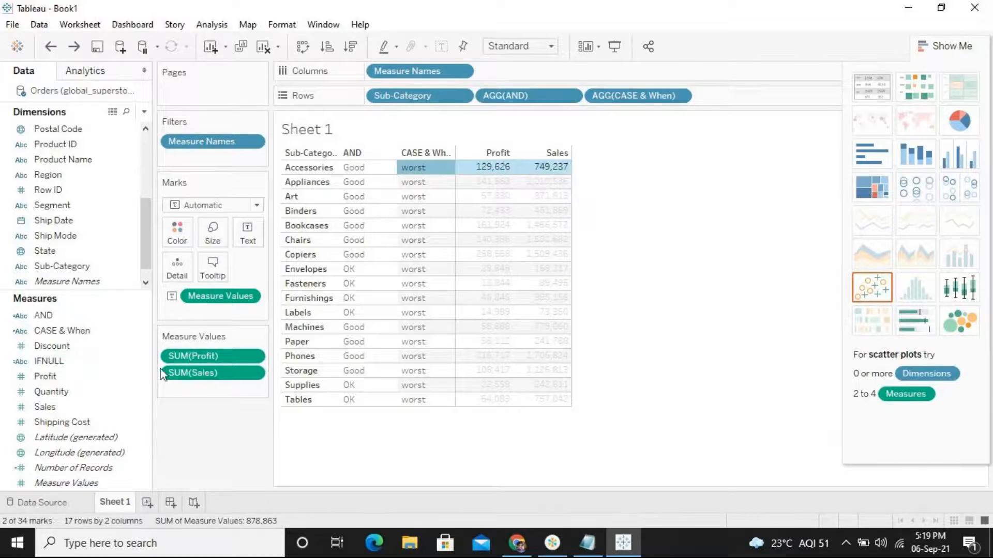
# Reopen the CASE & When calculation beside the table and change its first WHEN value to 'Good'.
pyautogui.click(143, 330)
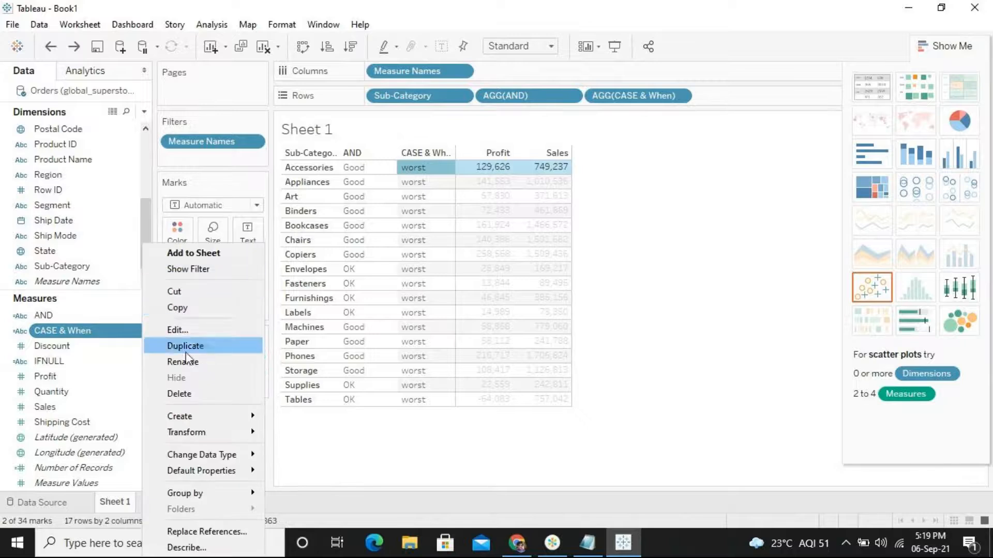
pyautogui.click(191, 331)
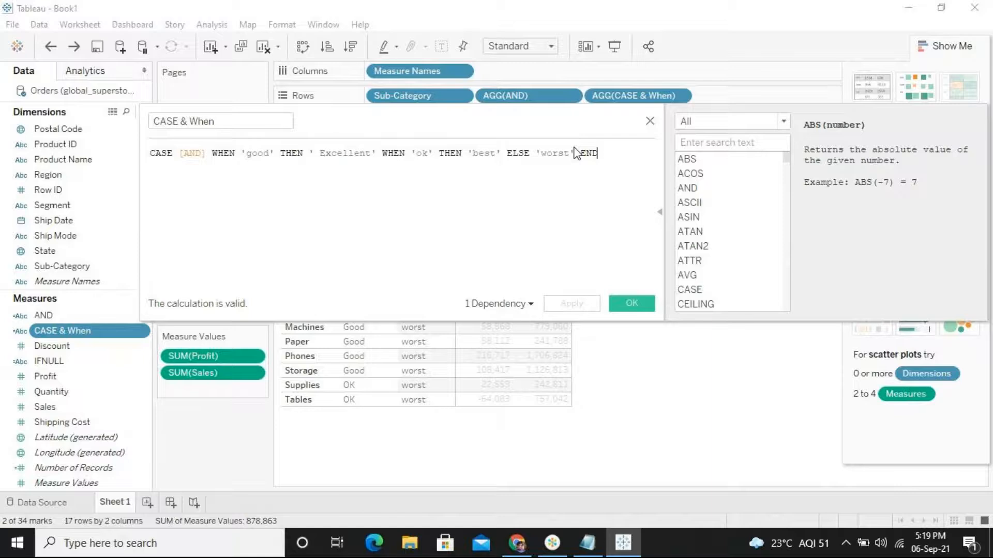
pyautogui.moveTo(563, 126); pyautogui.dragTo(939, 241)
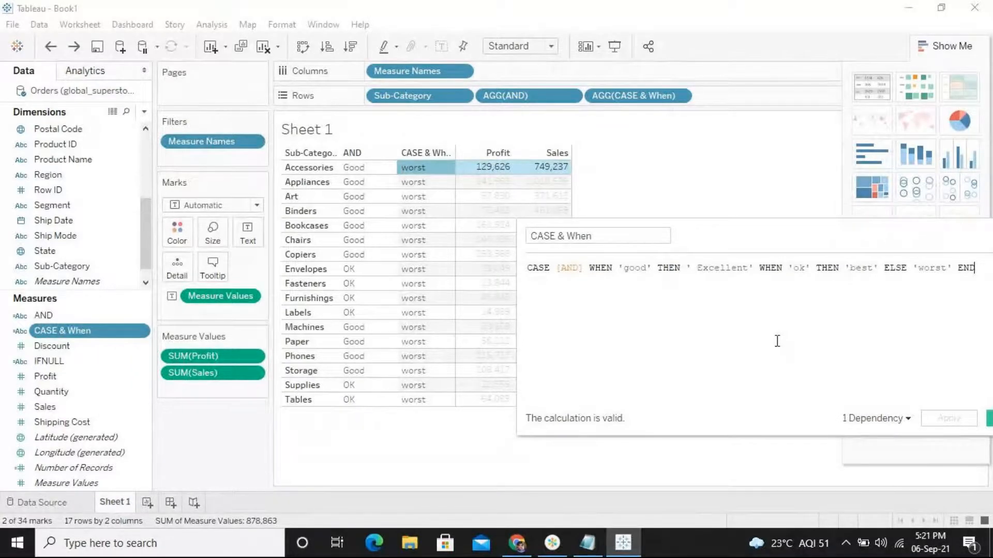
pyautogui.click(634, 277)
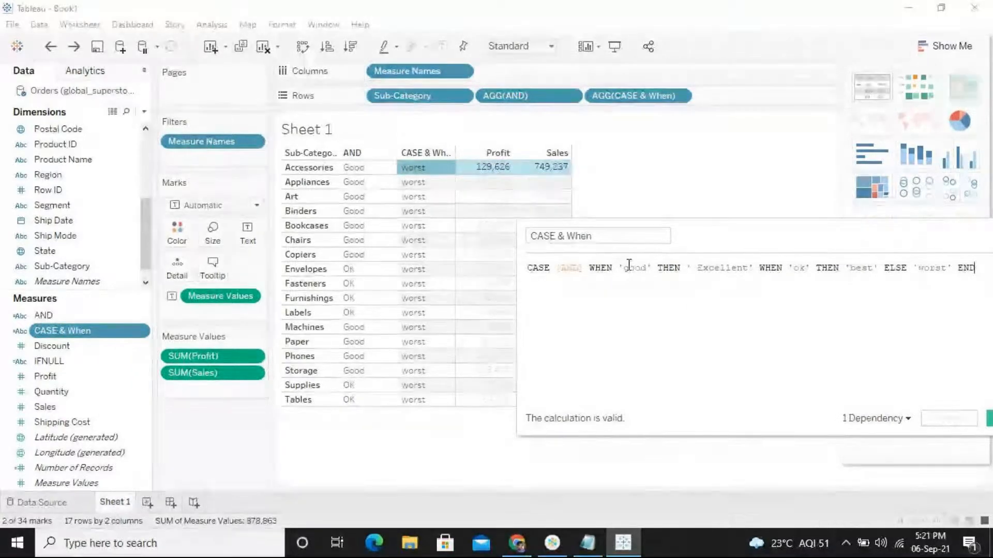
pyautogui.press('BackSpace')
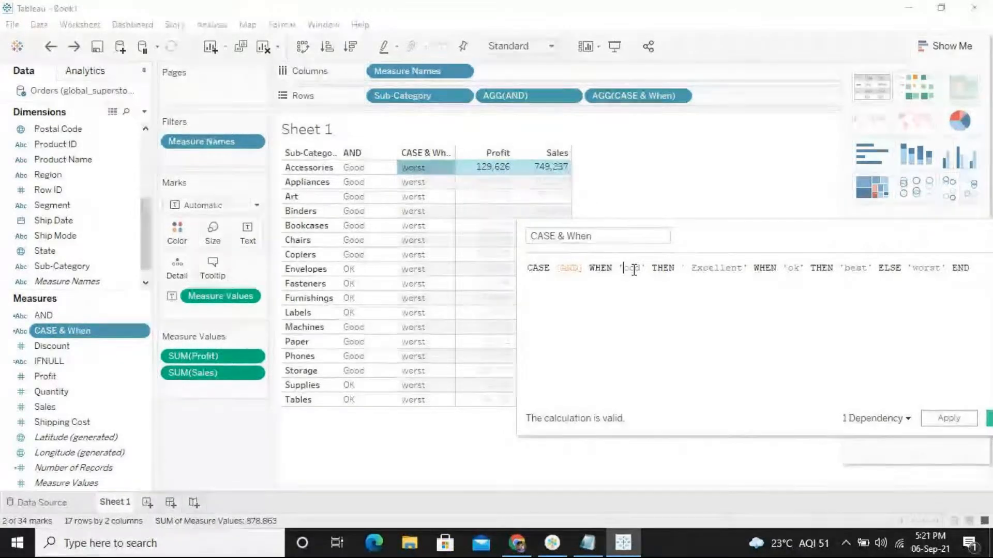
pyautogui.write('G')
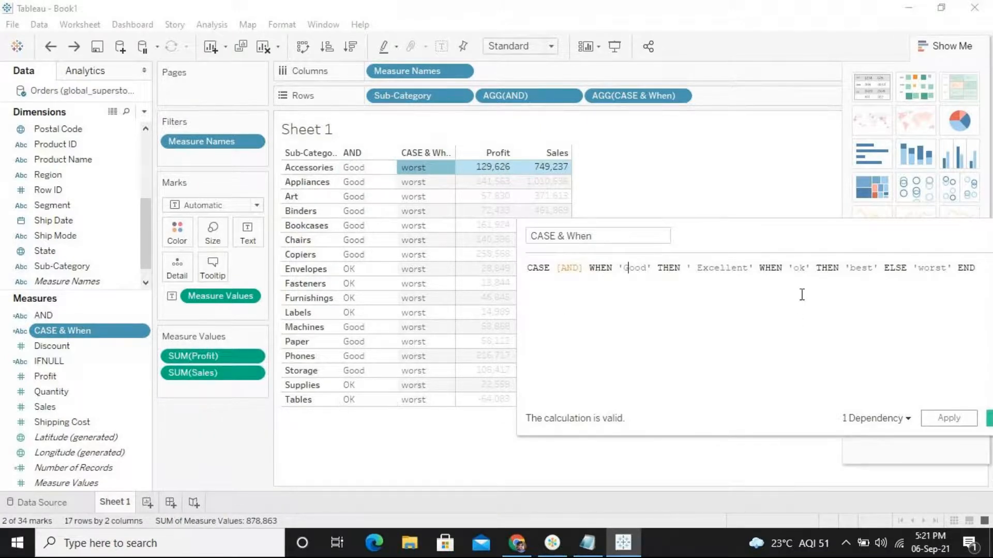
# Replace the second WHEN value with 'OK', apply the CASE & When calculation and close its editor.
pyautogui.click(805, 270)
pyautogui.press('BackSpace')
pyautogui.press('BackSpace')
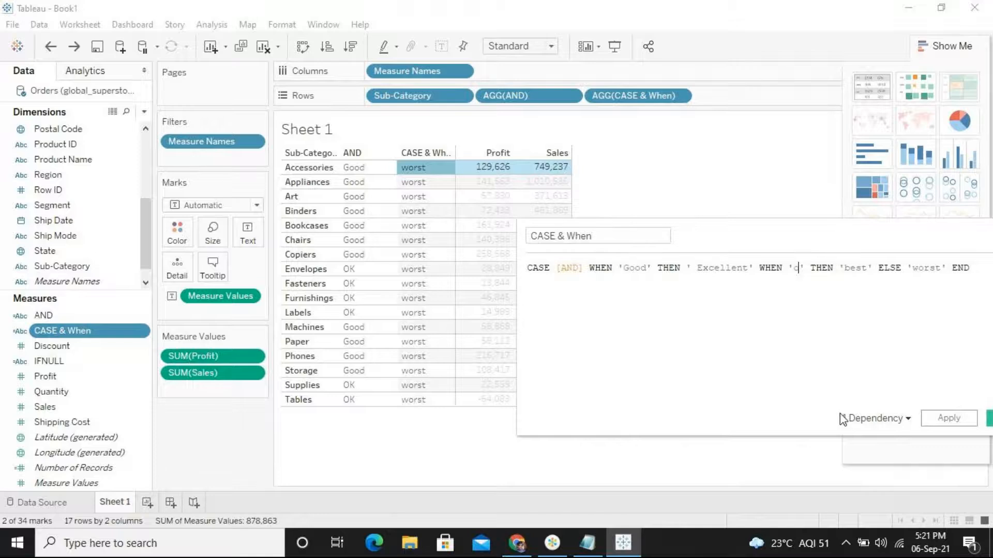
pyautogui.write('OK')
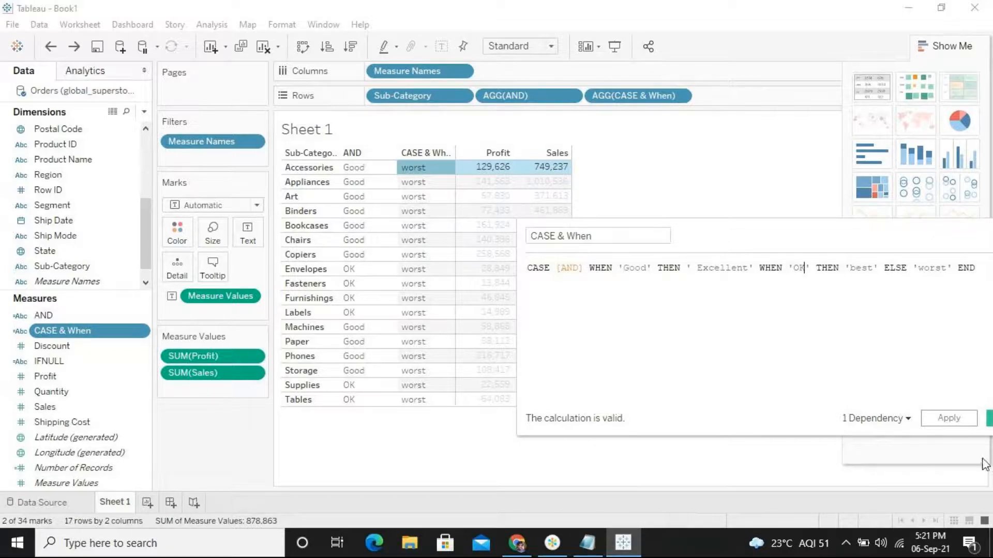
pyautogui.click(948, 417)
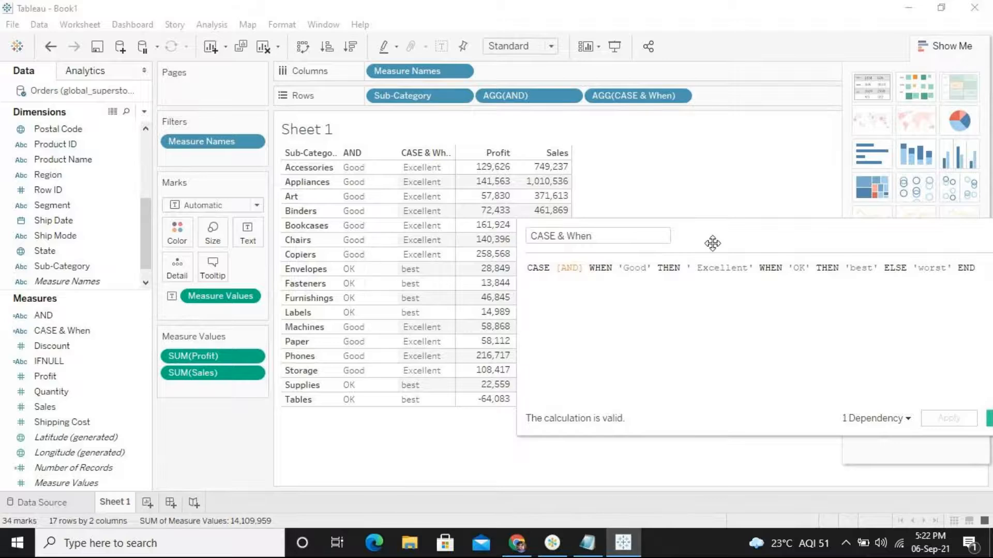
pyautogui.moveTo(711, 241); pyautogui.dragTo(454, 241)
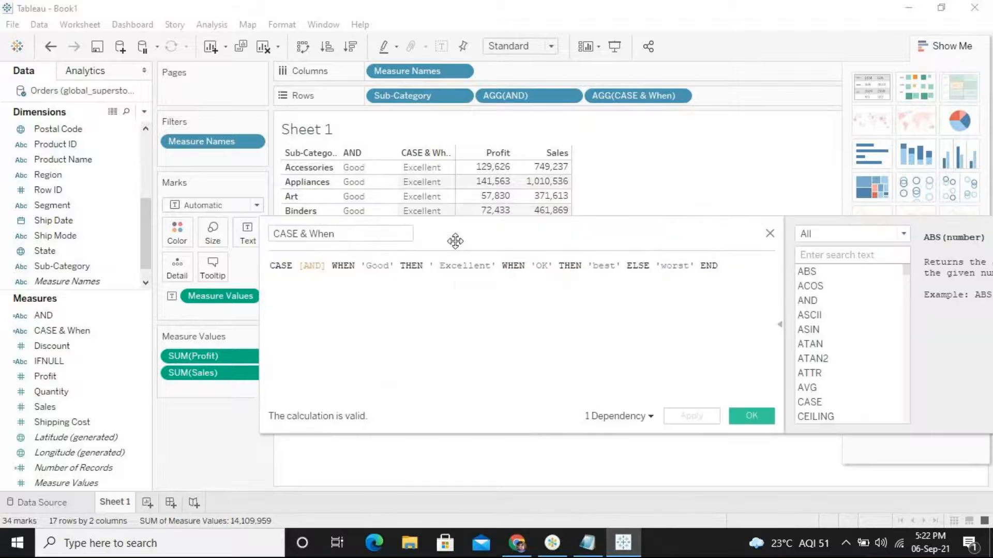
pyautogui.click(750, 416)
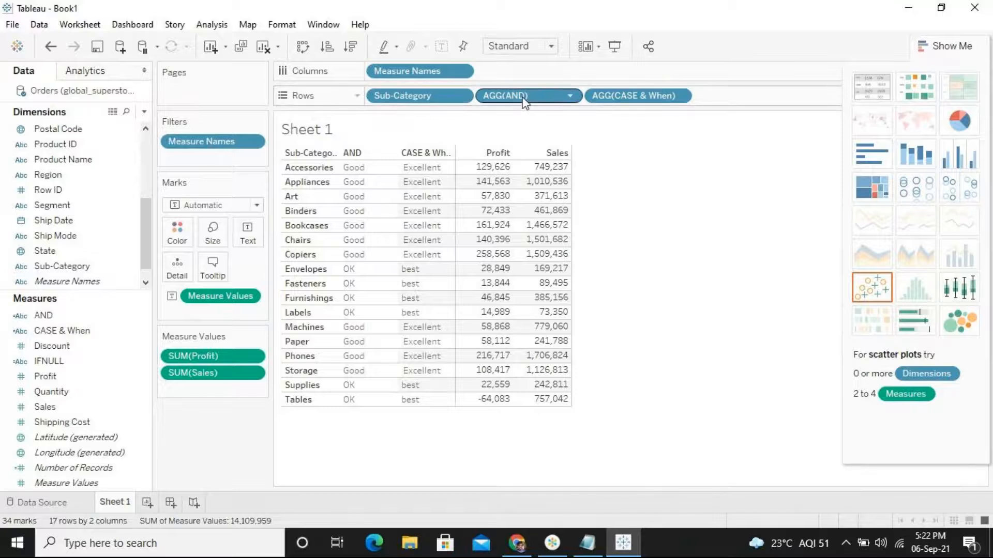
# Remove AND, CASE & When, Profit and Sales from the view, keeping only Sub-Category in Rows.
pyautogui.moveTo(524, 102); pyautogui.dragTo(263, 417)
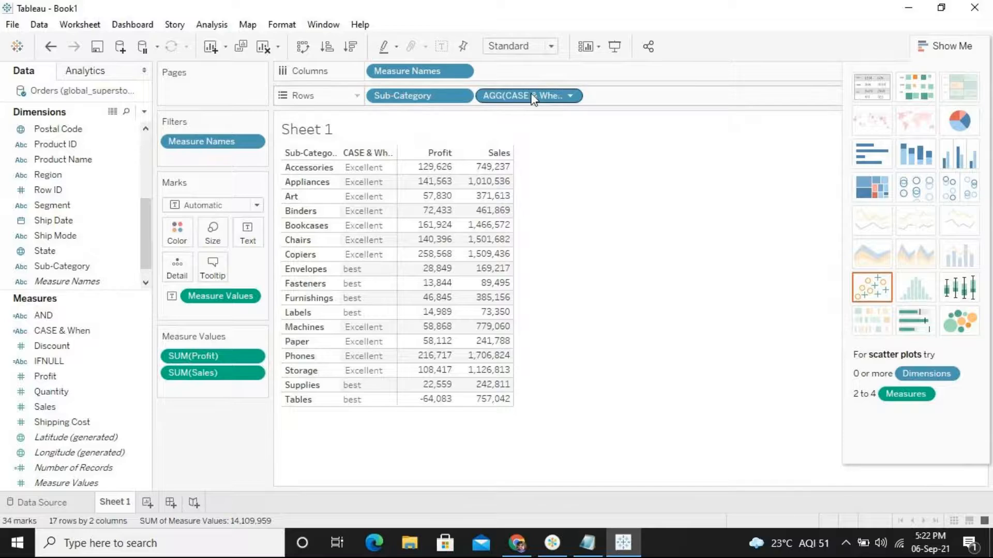
pyautogui.moveTo(534, 99); pyautogui.dragTo(238, 455)
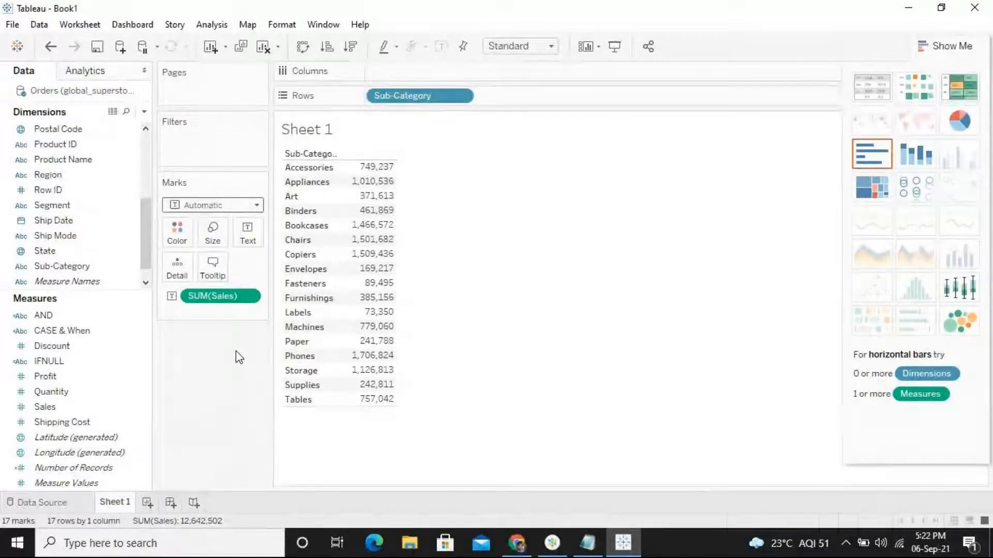
pyautogui.moveTo(227, 302); pyautogui.dragTo(143, 439)
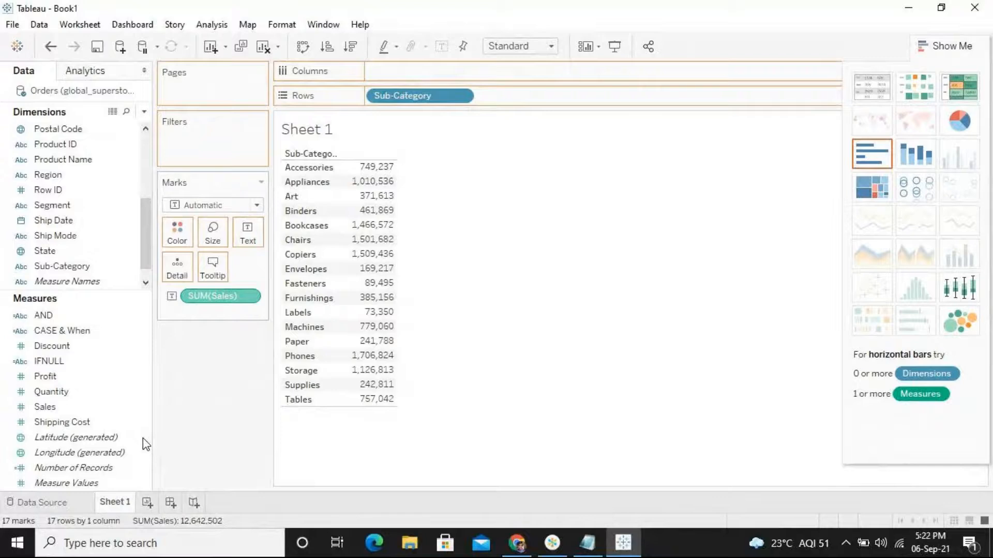
pyautogui.moveTo(142, 438); pyautogui.dragTo(143, 438)
pyautogui.scroll(-1, 147, 270)
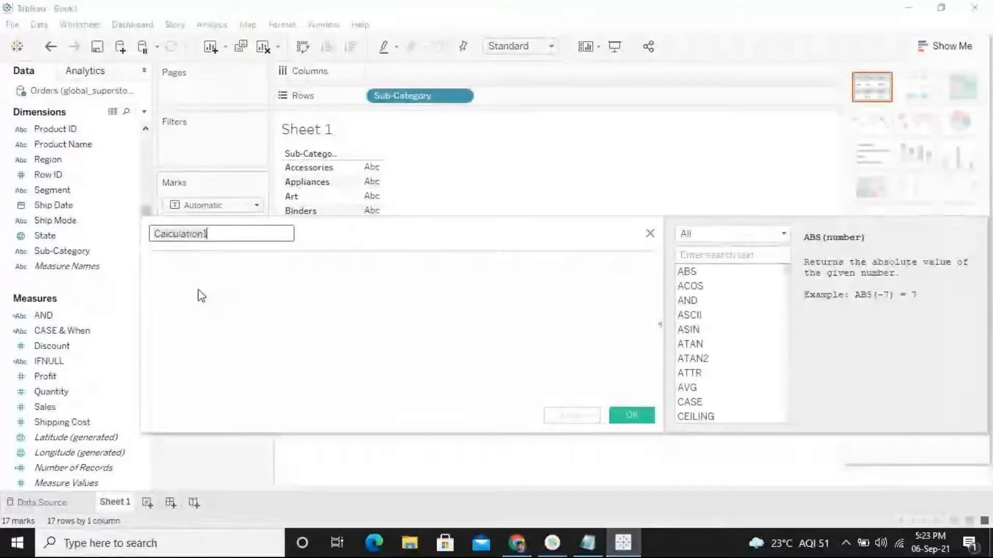
pyautogui.write('c')
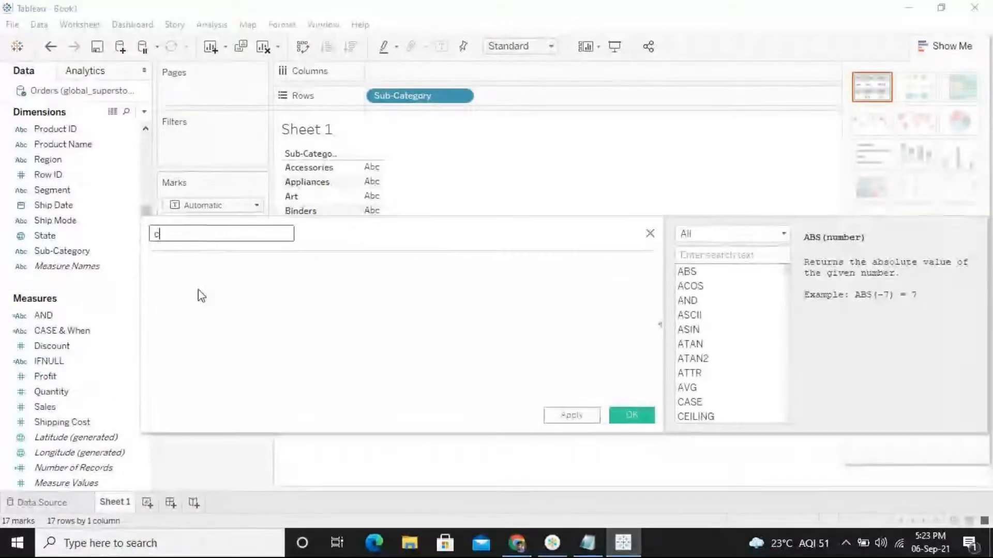
pyautogui.write('ase')
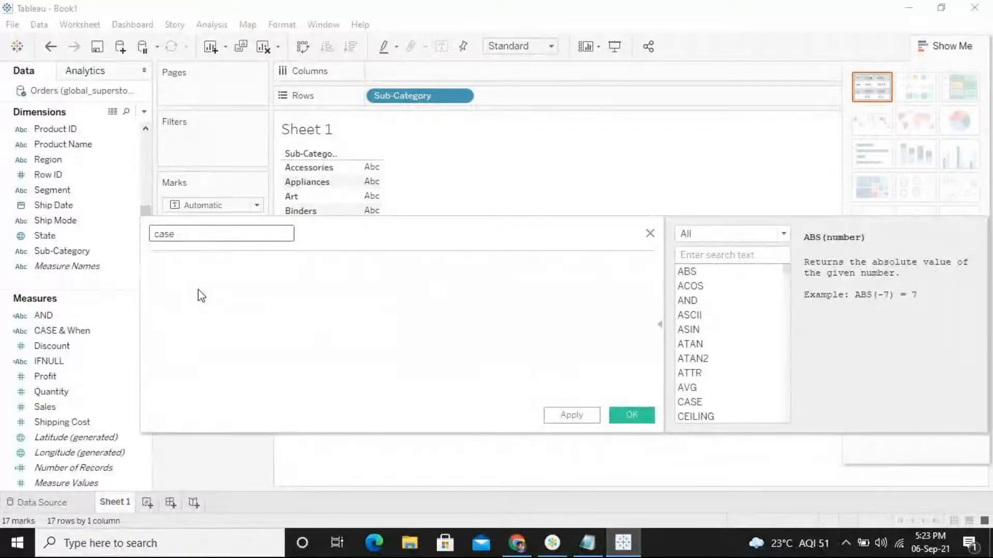
pyautogui.click(215, 279)
pyautogui.write('case')
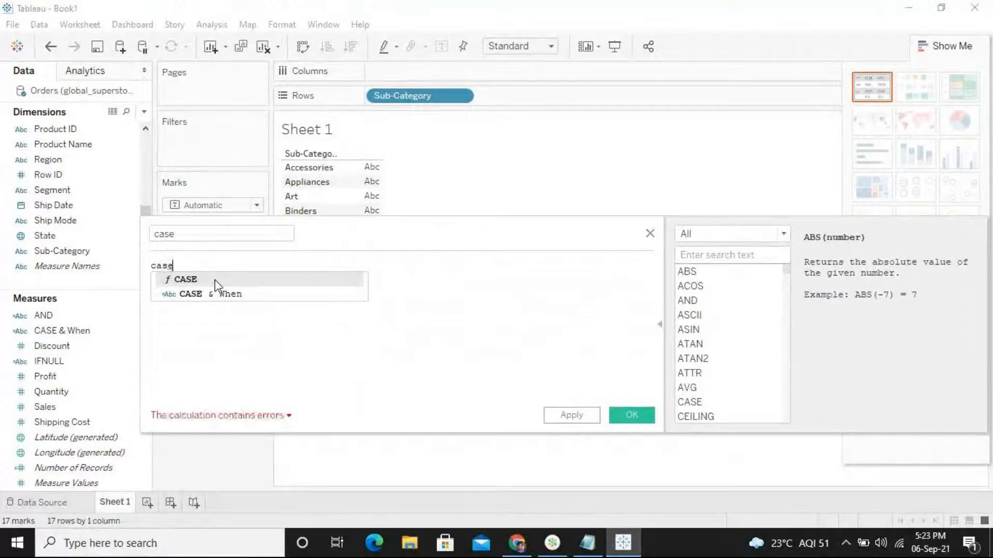
pyautogui.click(215, 280)
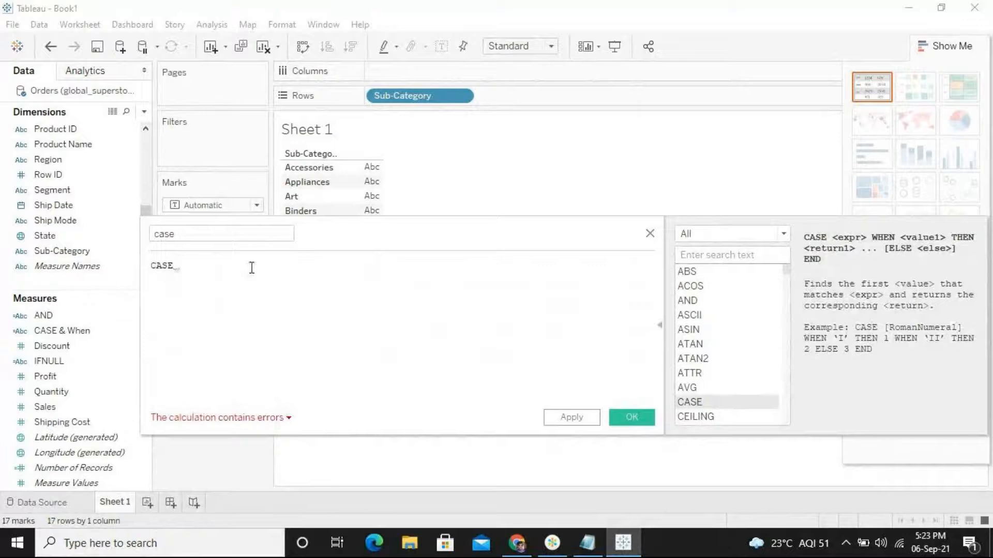
pyautogui.click(650, 233)
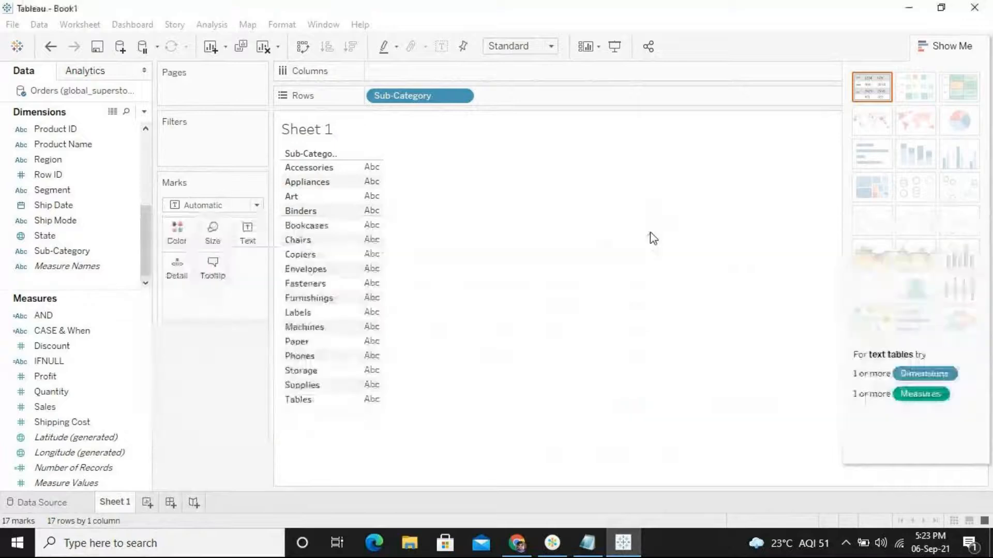
# Reopen the CASE & When calculation and replace its whole formula with CASE [Sub-Category].
pyautogui.rightClick(73, 331)
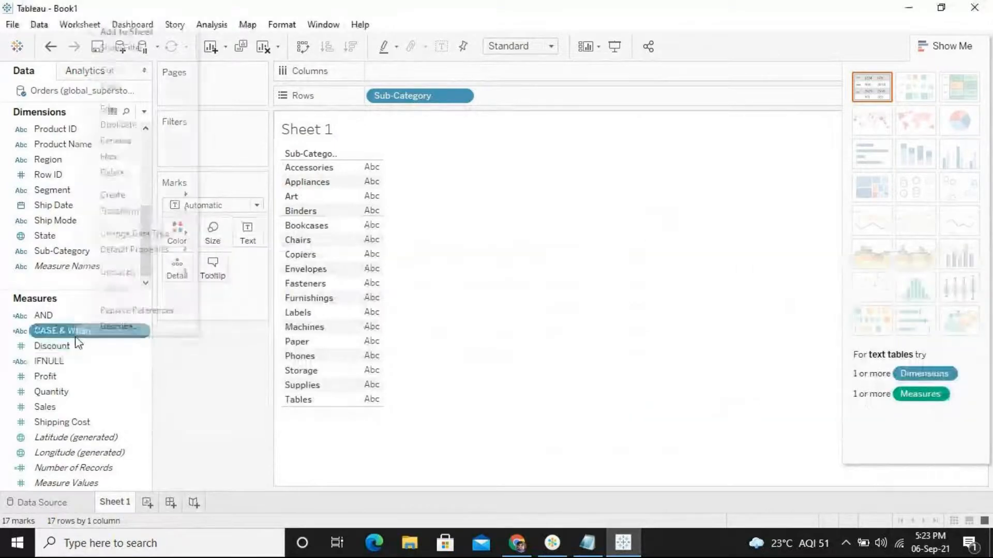
pyautogui.click(135, 111)
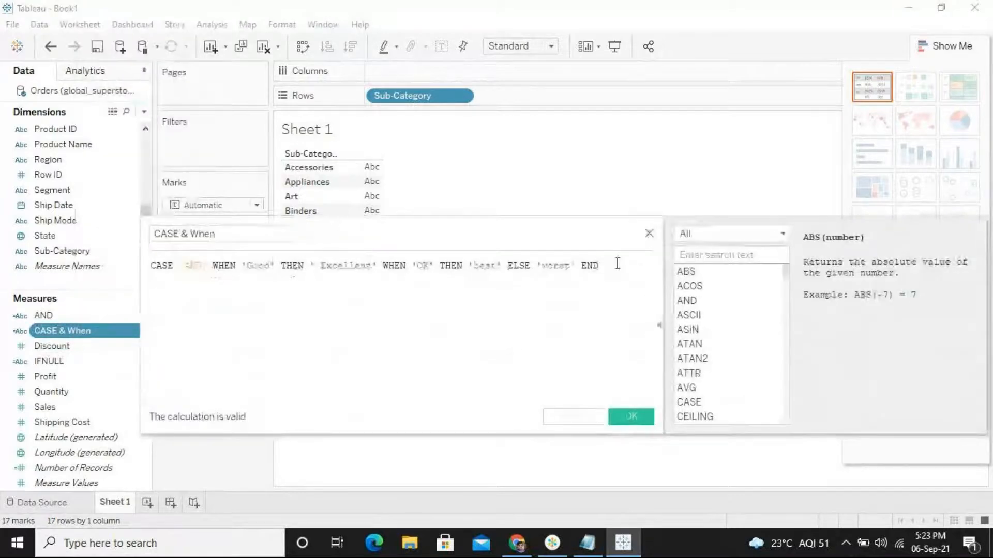
pyautogui.hotkey('ctrl', 'a')
pyautogui.press('BackSpace')
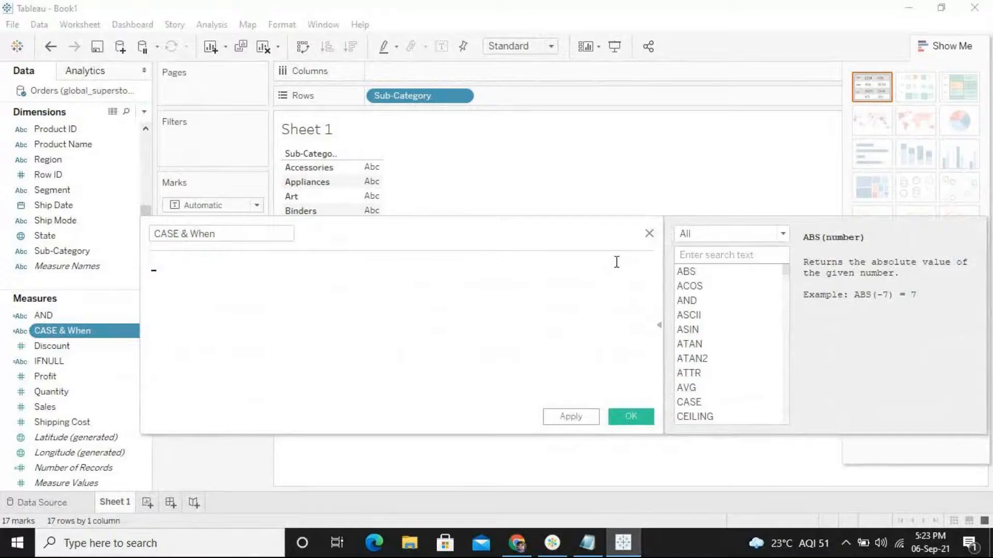
pyautogui.write('cas')
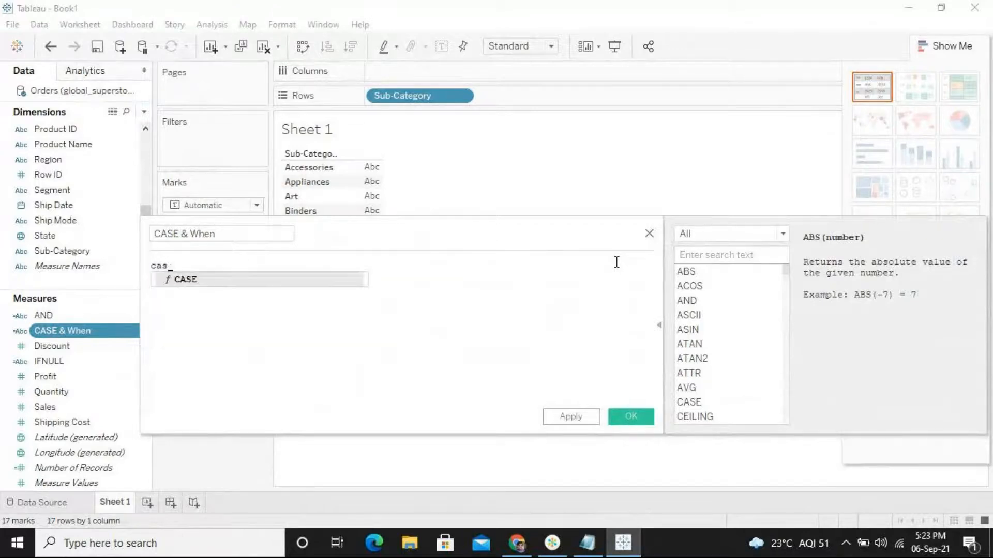
pyautogui.press('Return')
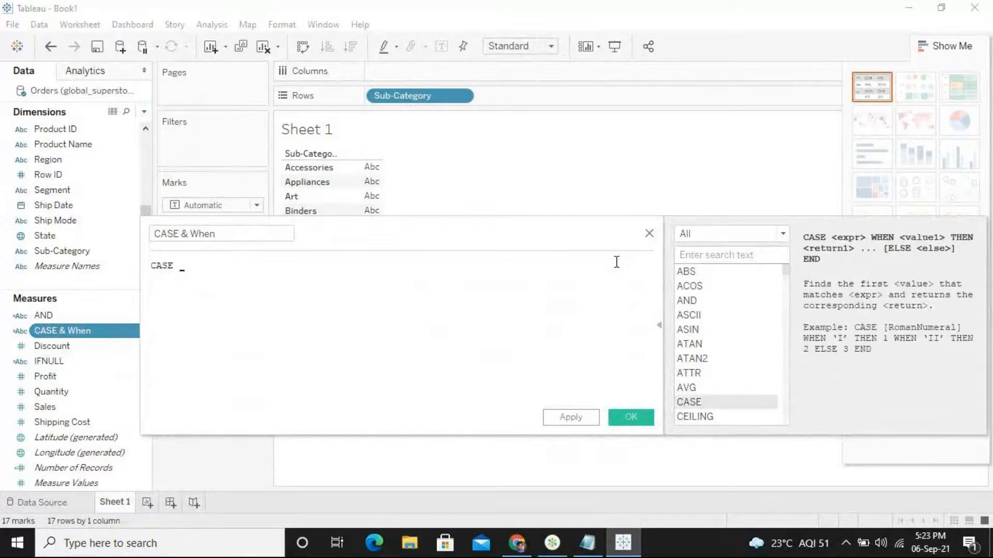
pyautogui.write('sub')
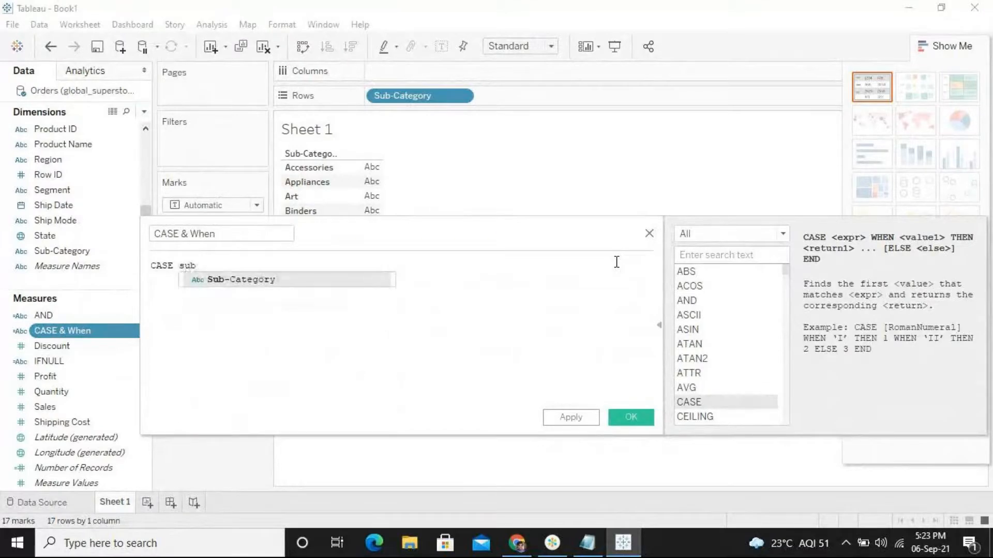
pyautogui.press('Return')
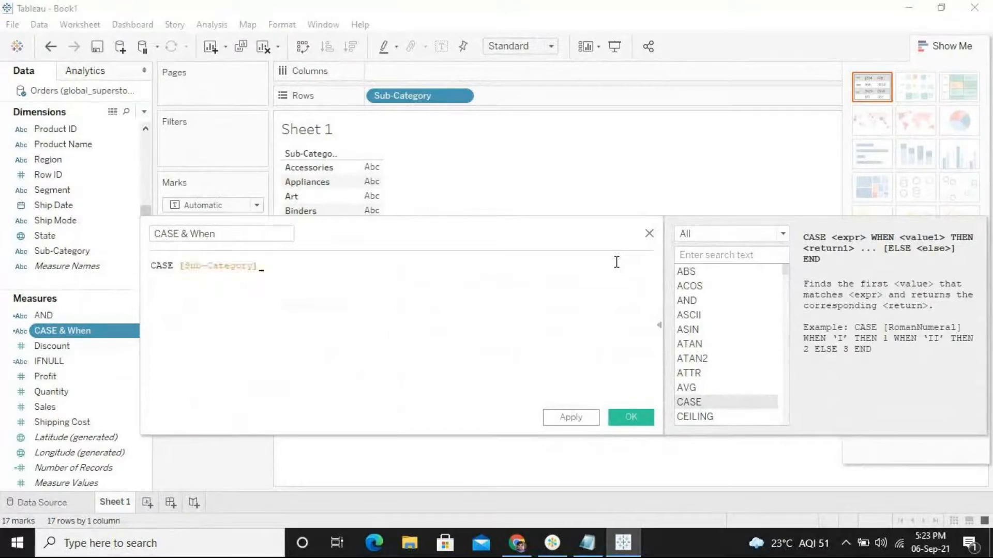
# Move the calculation editor clear of the sub-category list and add WHEN 'Phonr' THEN to the formula.
pyautogui.moveTo(455, 237); pyautogui.dragTo(386, 273)
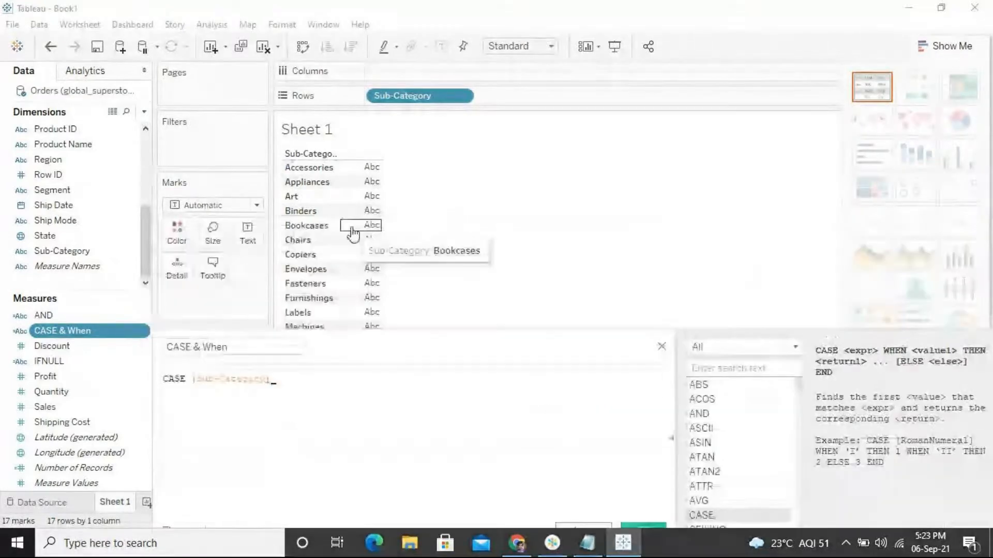
pyautogui.write('when')
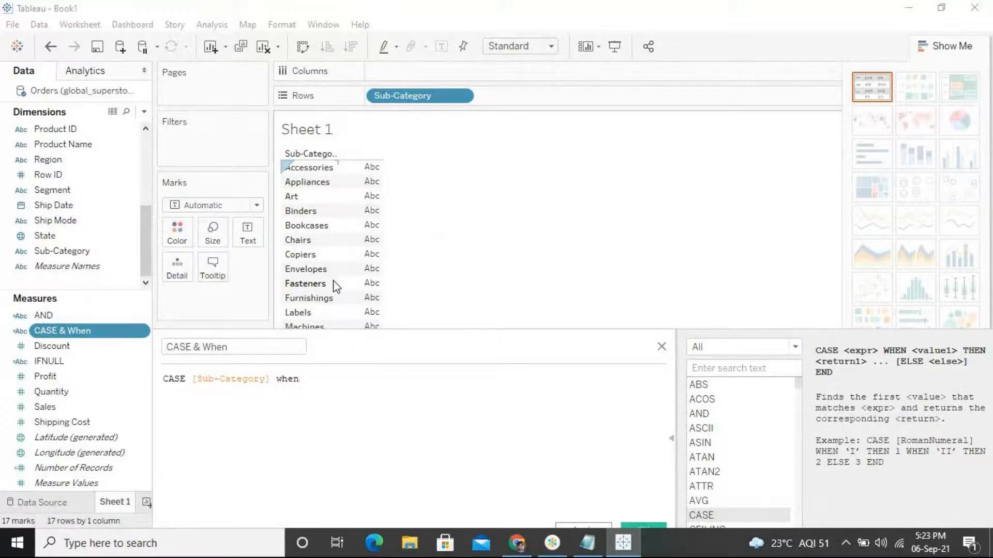
pyautogui.press('BackSpace')
pyautogui.press('BackSpace')
pyautogui.press('Return')
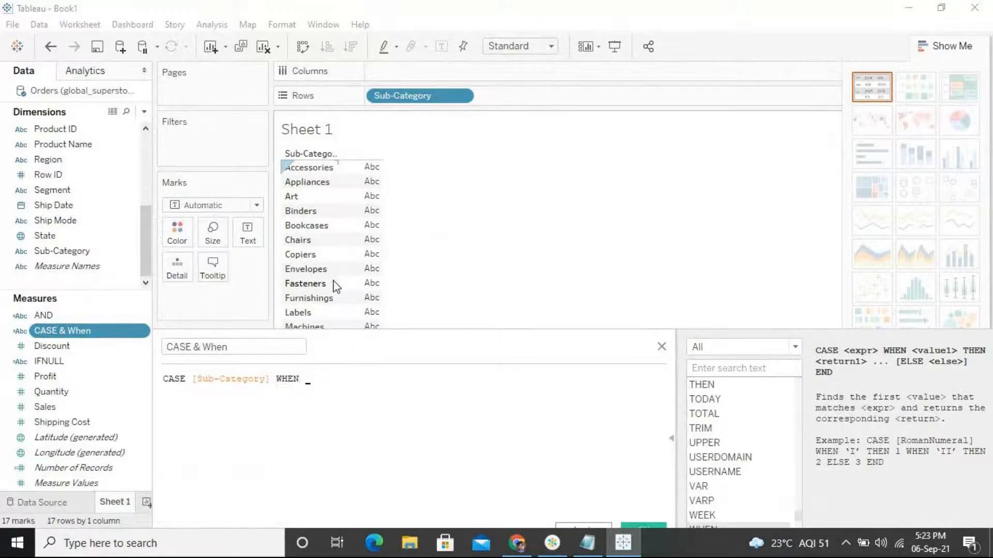
pyautogui.write("'Phonr' th")
pyautogui.press('Return')
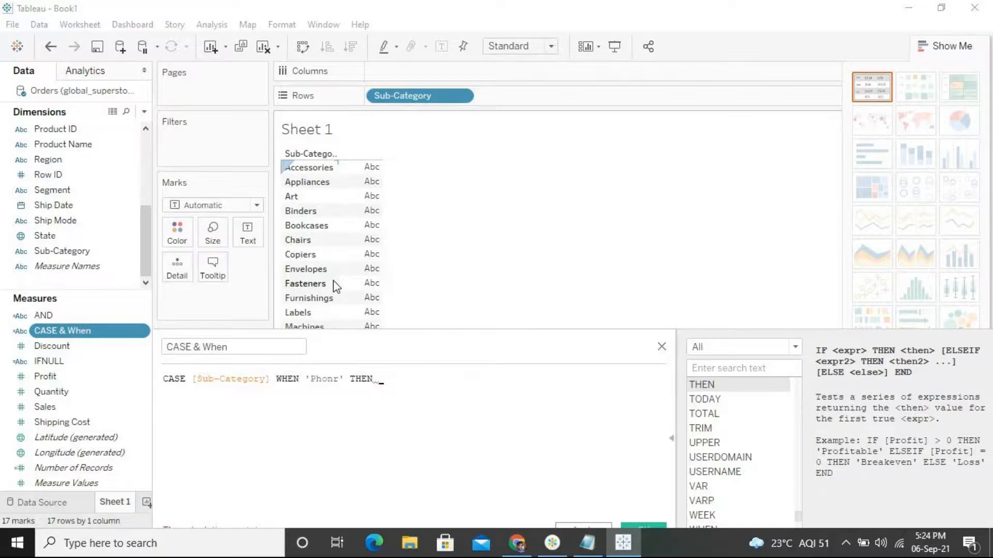
# Enter ' Cell Phone' as the return value and end the CASE expression with END.
pyautogui.write('"')
pyautogui.write(' C')
pyautogui.write('ell Pho')
pyautogui.write('ne')
pyautogui.write("'")
pyautogui.write(' end')
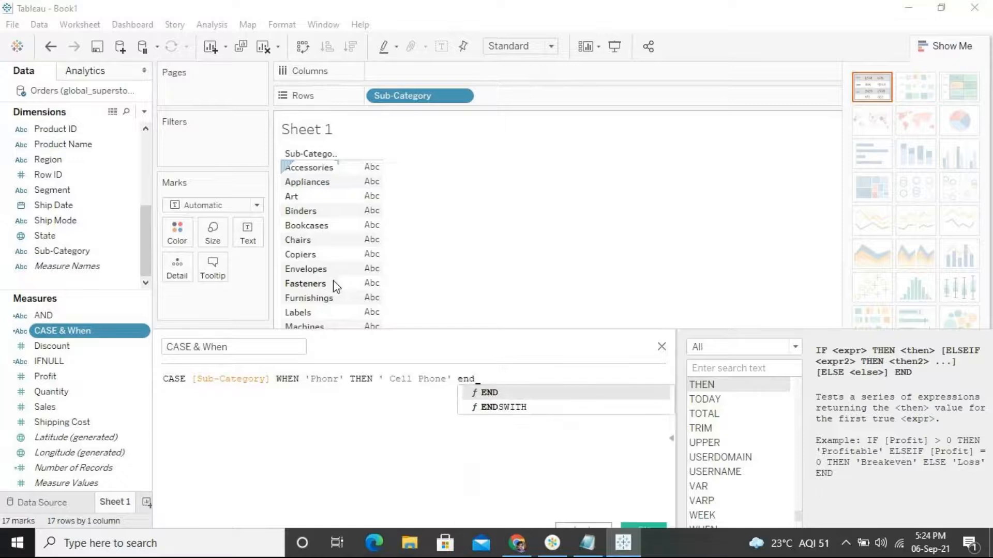
pyautogui.press('Return')
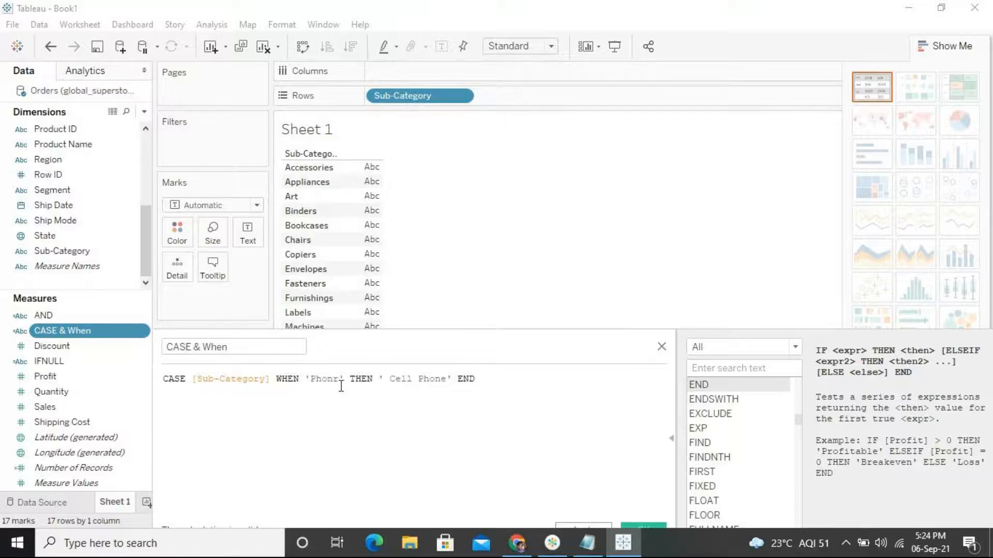
# Correct the misspelled WHEN value in the formula to 'Phone', including its closing quote.
pyautogui.press('BackSpace')
pyautogui.write('r')
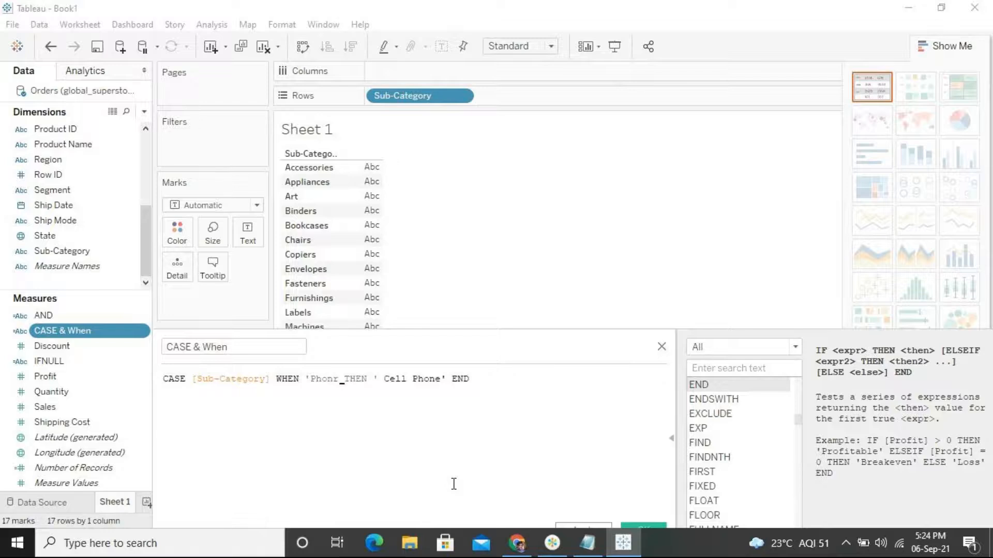
pyautogui.press('BackSpace')
pyautogui.write('e')
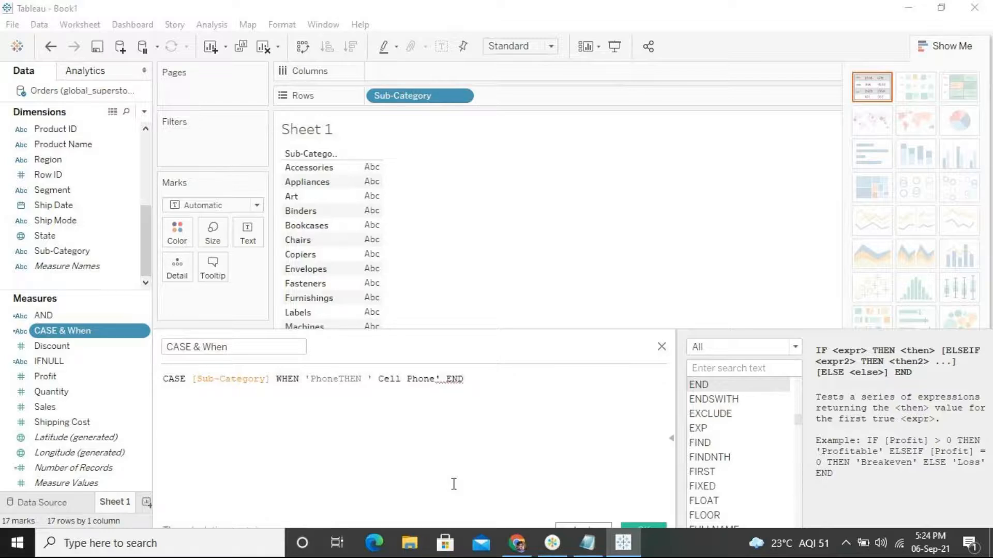
pyautogui.write("'")
# Try to replace the THEN keyword following 'Phone' with WHEN in the CASE & When formula.
pyautogui.click(347, 377)
pyautogui.press('BackSpace')
pyautogui.write('w')
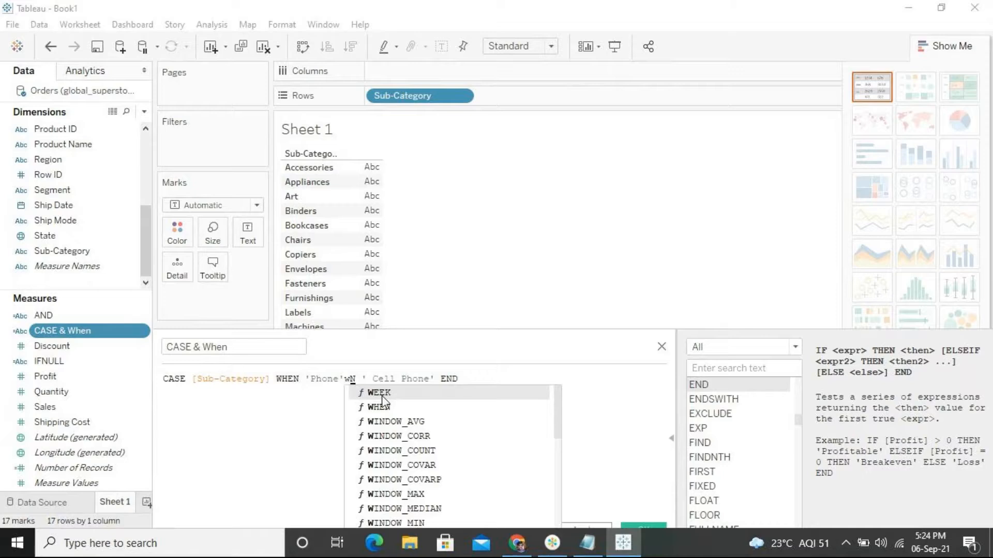
pyautogui.press('Down')
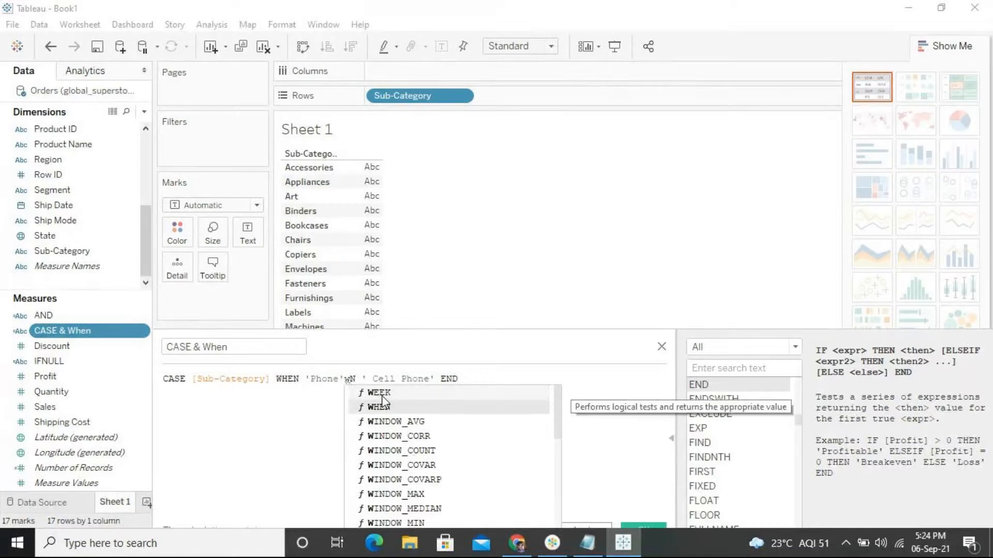
pyautogui.press('Return')
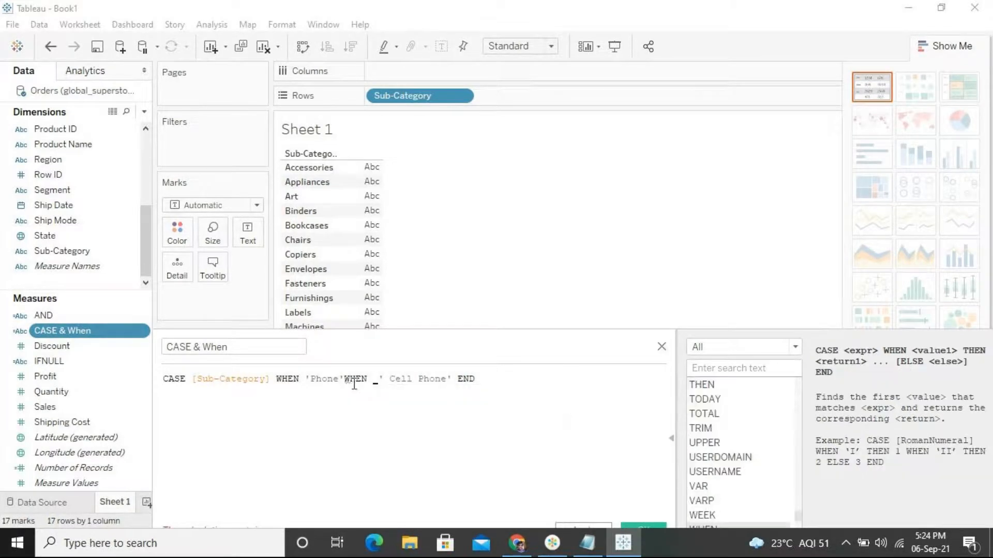
pyautogui.moveTo(348, 379)
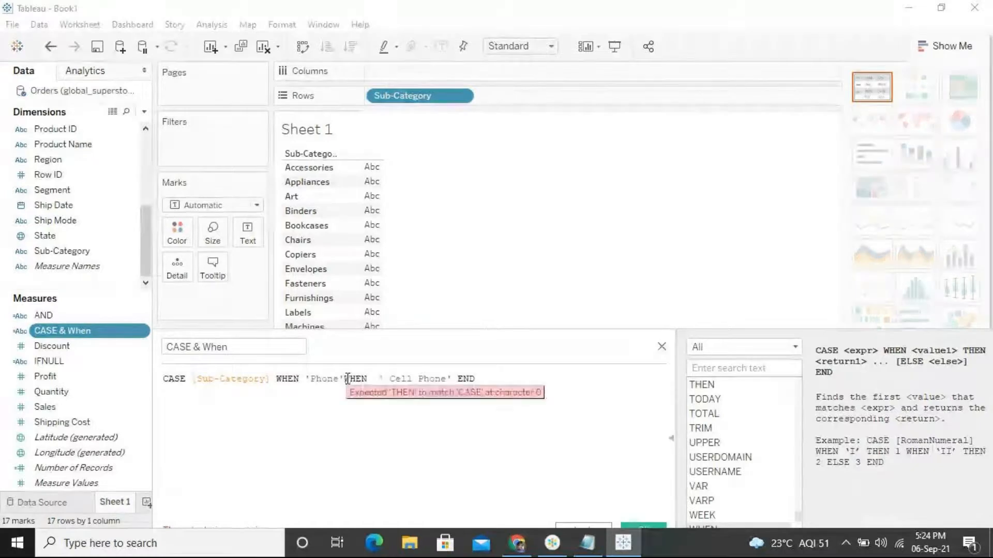
pyautogui.click(348, 379)
pyautogui.press('BackSpace')
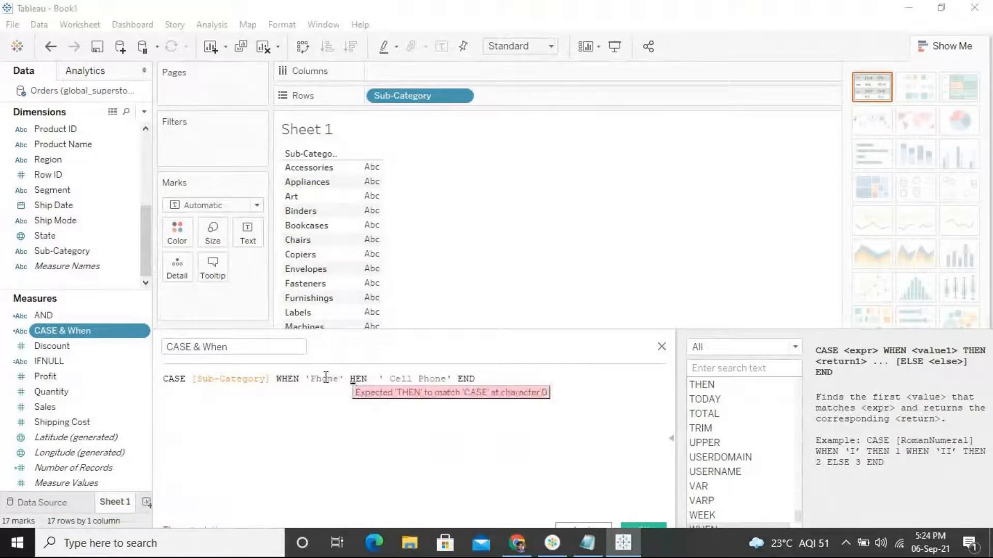
pyautogui.press('BackSpace')
pyautogui.write('W')
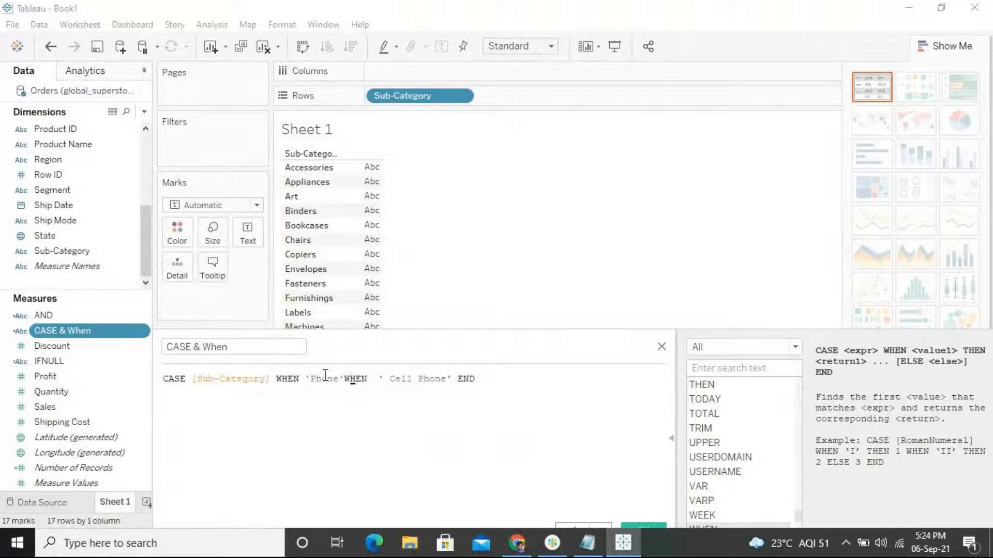
# Delete everything after 'Phone' in the formula and append another WHEN with an opening quote.
pyautogui.moveTo(488, 193); pyautogui.dragTo(360, 192)
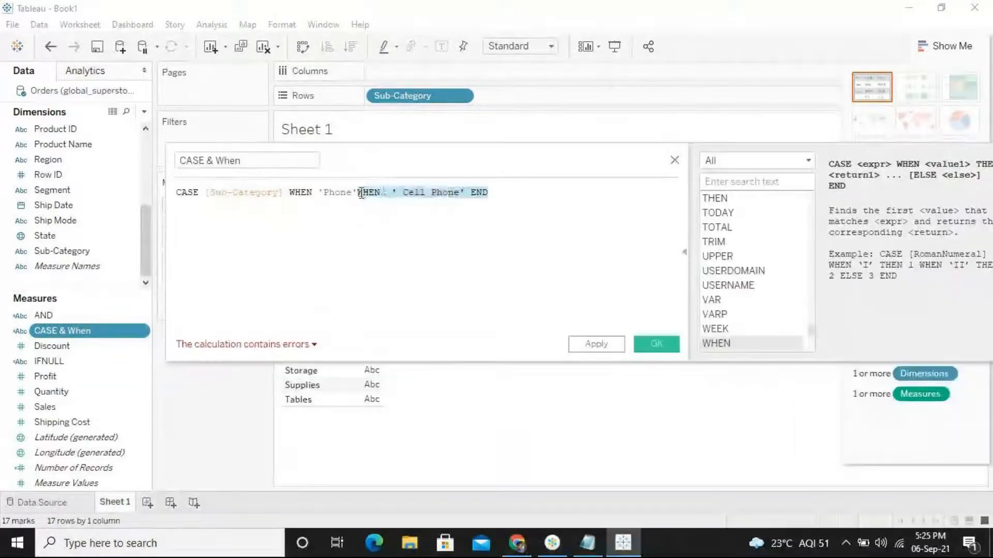
pyautogui.press('BackSpace')
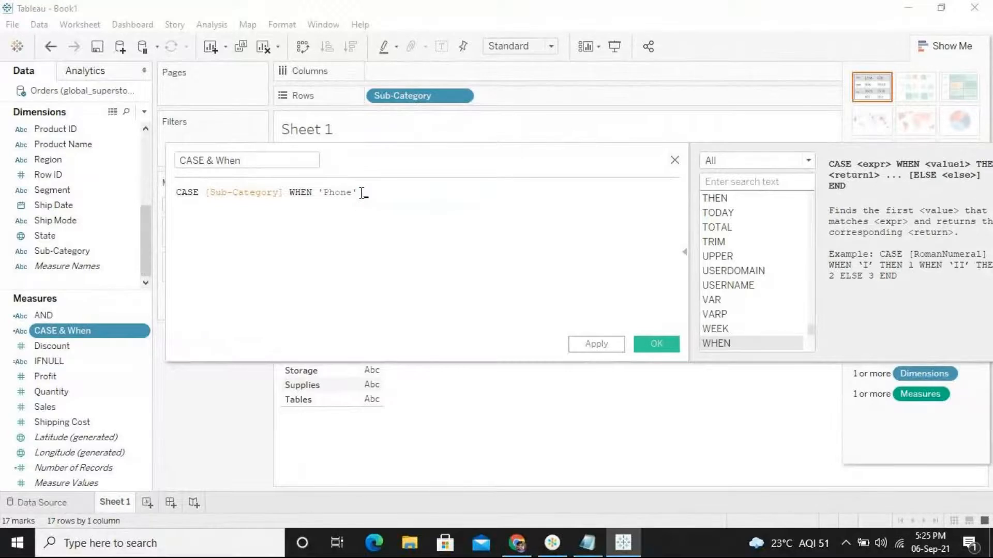
pyautogui.write('w')
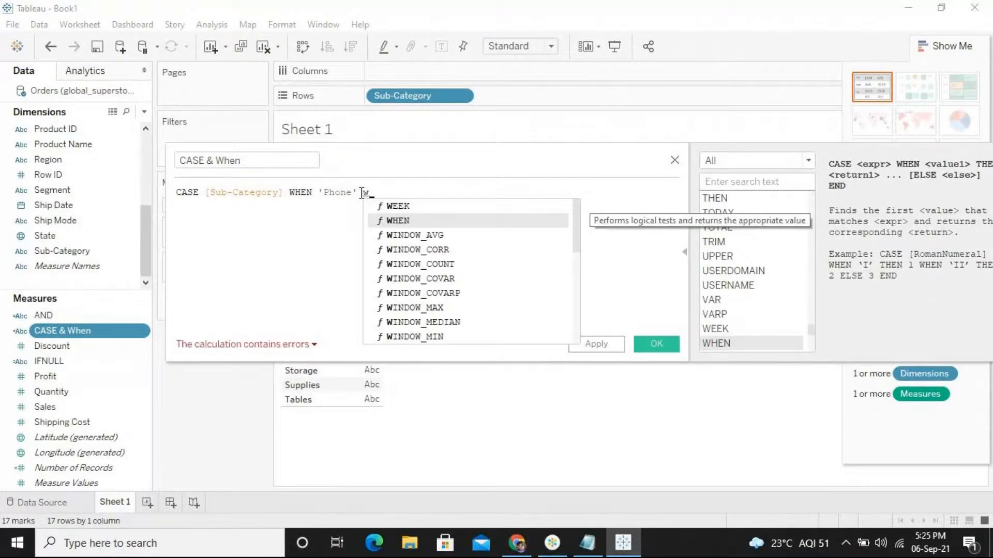
pyautogui.press('Return')
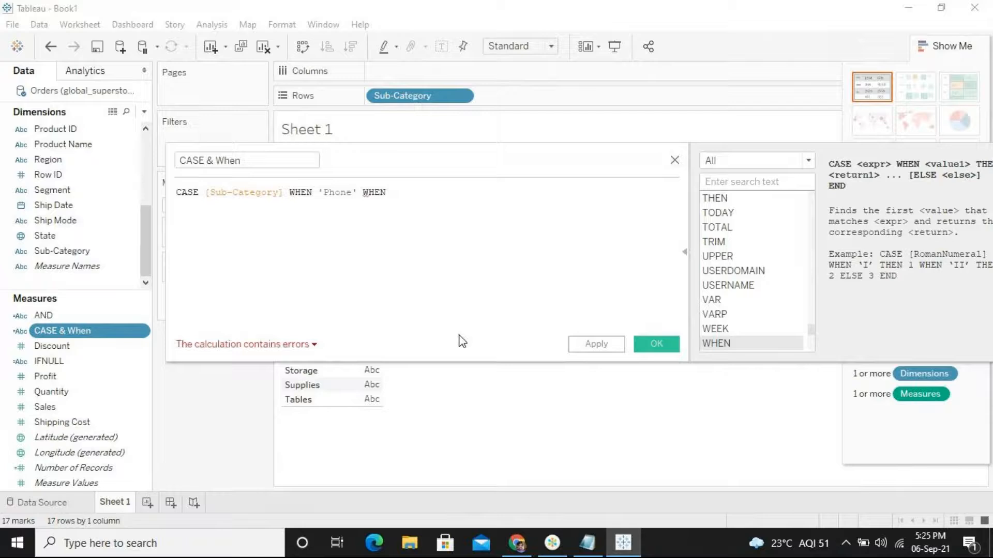
pyautogui.write("'")
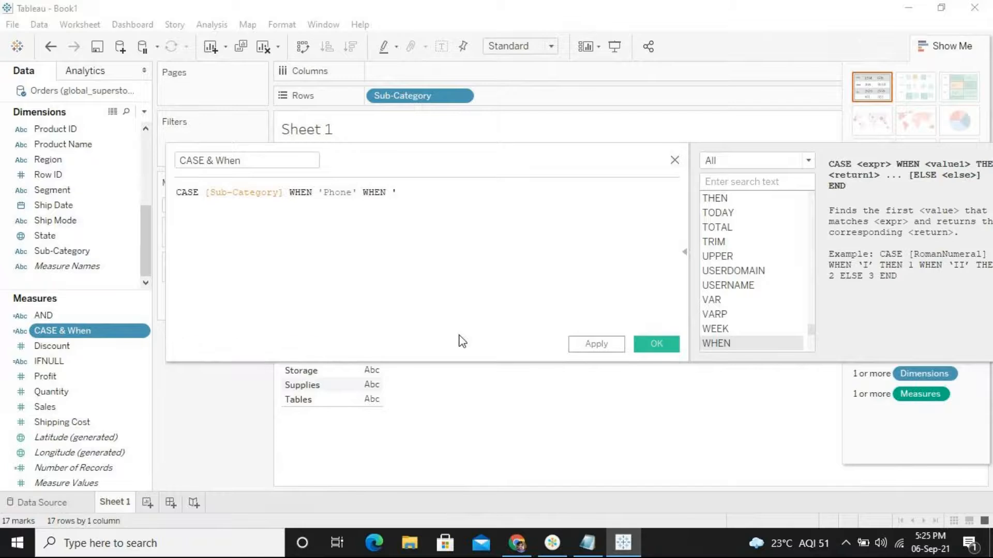
# Replace the second WHEN, following 'Phone' in the CASE & When formula, with THEN.
pyautogui.press('BackSpace')
pyautogui.press('BackSpace')
pyautogui.press('BackSpace')
pyautogui.press('BackSpace')
pyautogui.press('BackSpace')
pyautogui.press('BackSpace')
pyautogui.write('THEN')
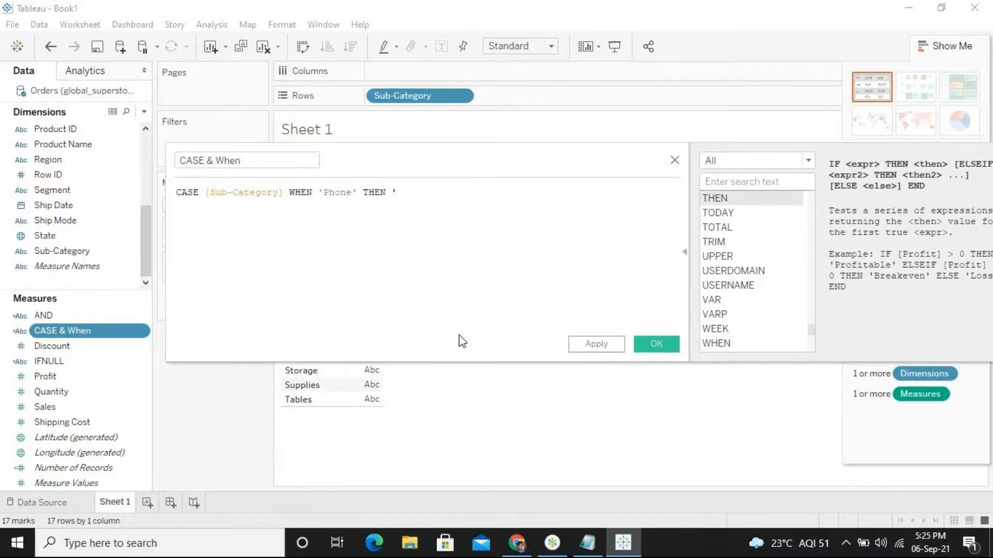
# Enter 'Cell Phone' as the THEN return value, with no space after its opening quote.
pyautogui.write(" ' ")
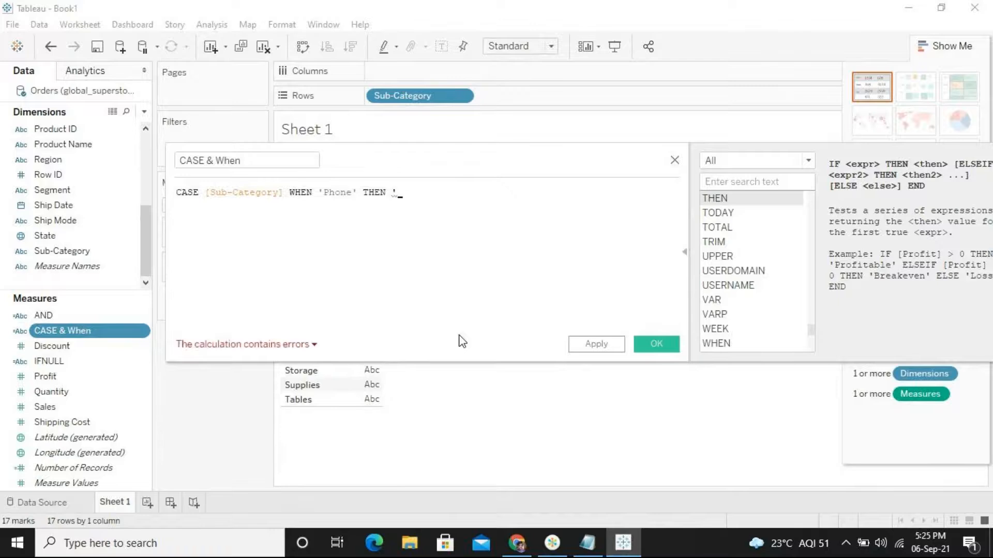
pyautogui.write('Cell ')
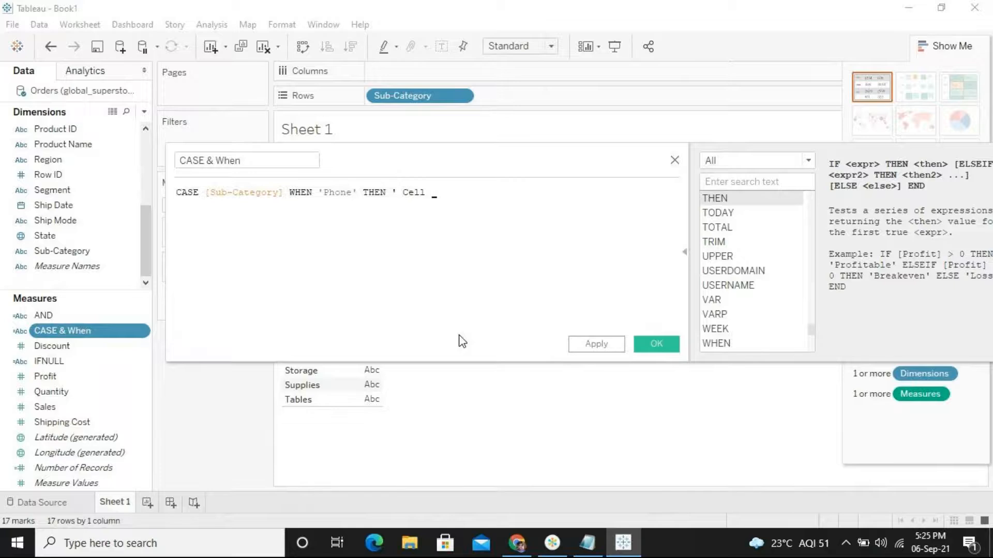
pyautogui.write('Phone')
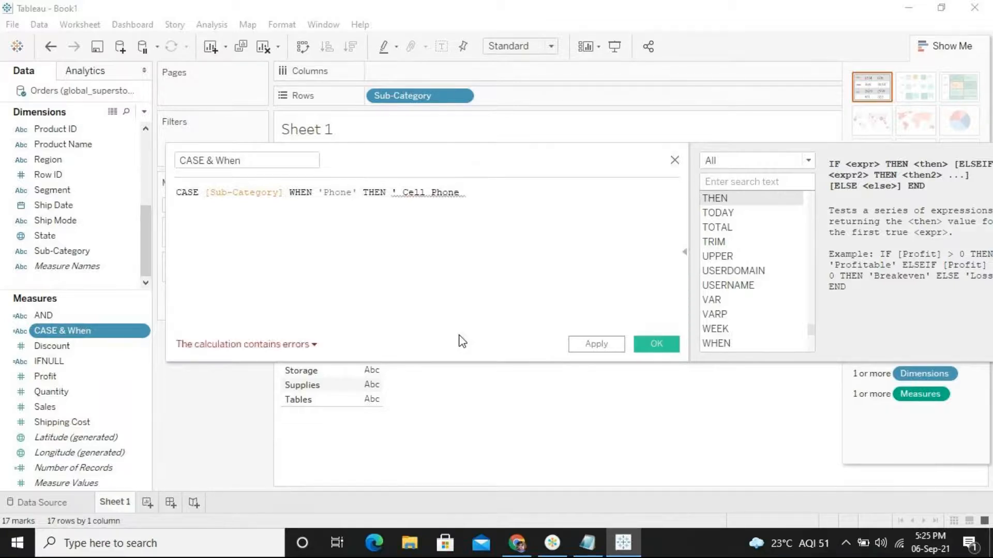
pyautogui.press('BackSpace')
pyautogui.write("'")
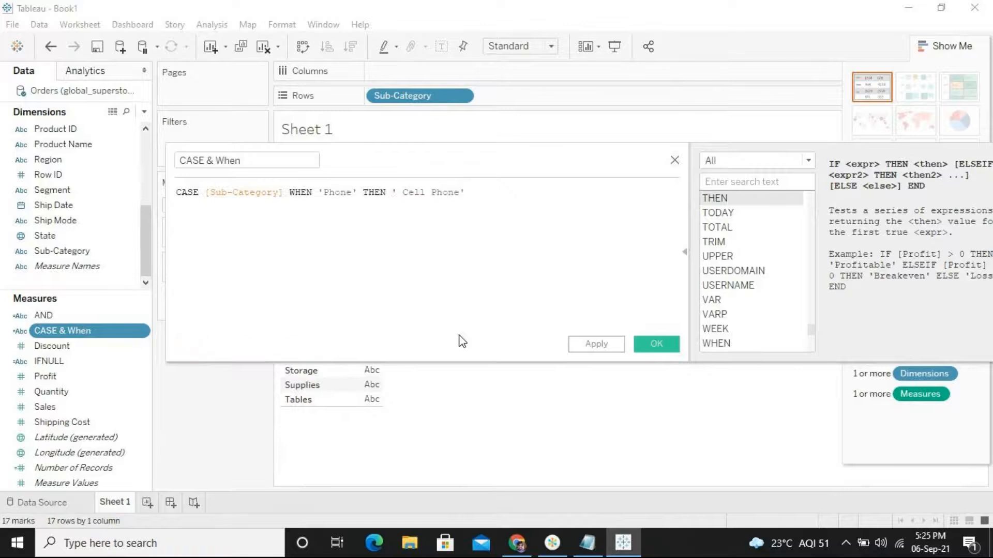
pyautogui.click(403, 194)
pyautogui.press('BackSpace')
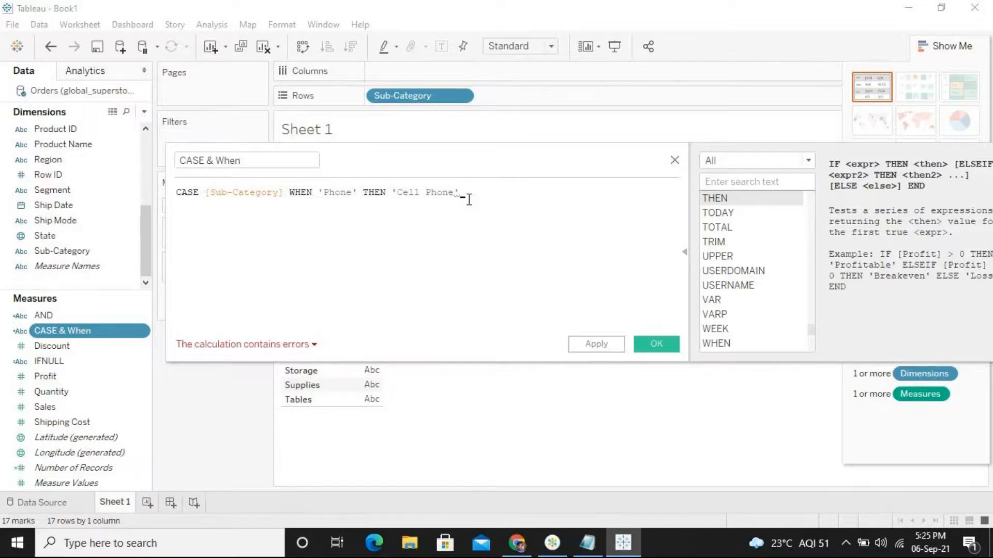
# Close the CASE expression with END and save the CASE & When calculated field.
pyautogui.write('e')
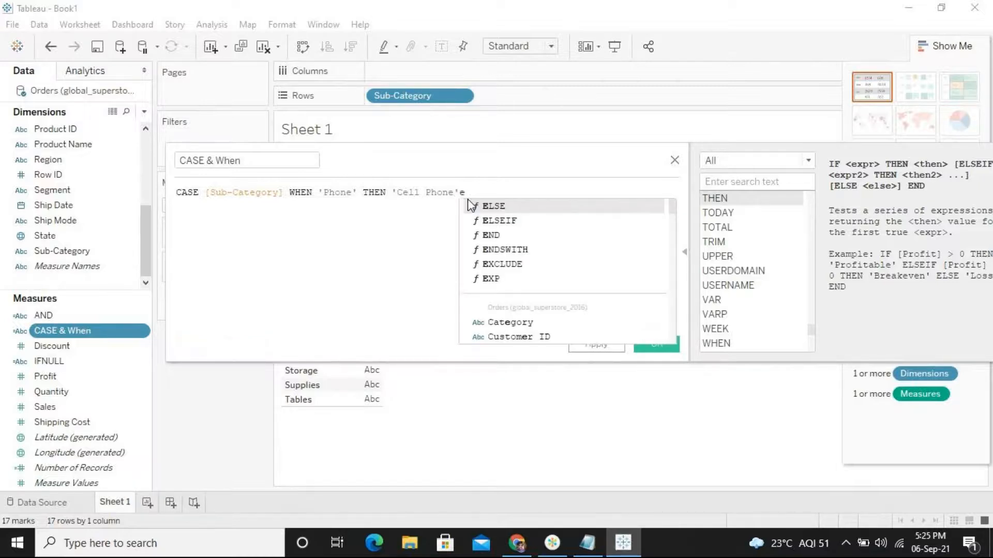
pyautogui.press('Down')
pyautogui.press('Down')
pyautogui.press('Return')
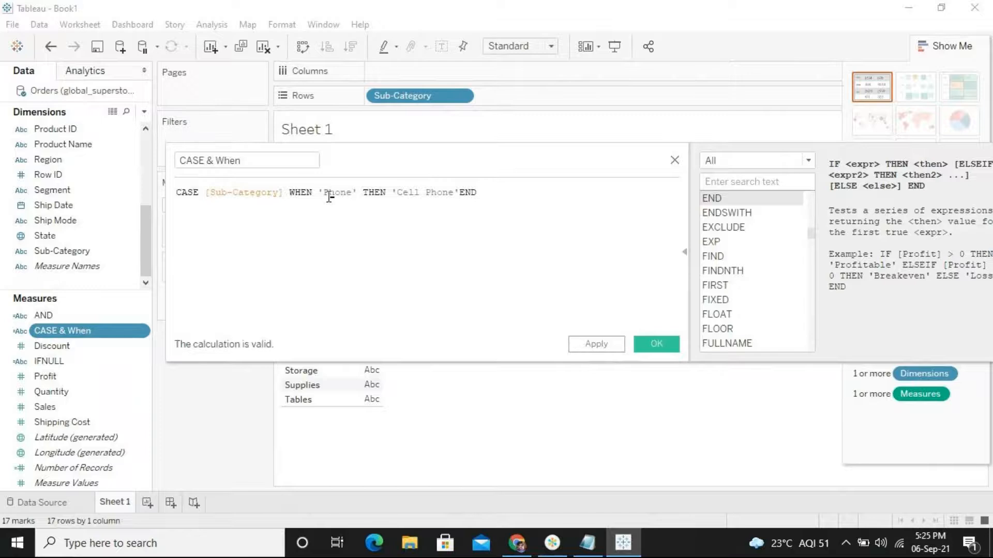
pyautogui.moveTo(329, 197); pyautogui.dragTo(341, 196)
pyautogui.click(662, 344)
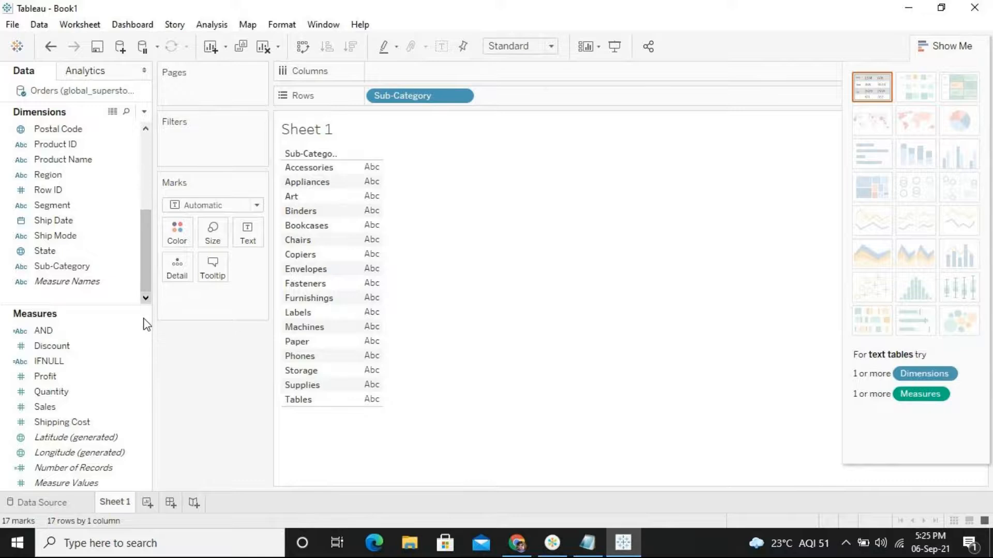
# Add the CASE & When dimension to Rows beside Sub-Category.
pyautogui.click(20, 392)
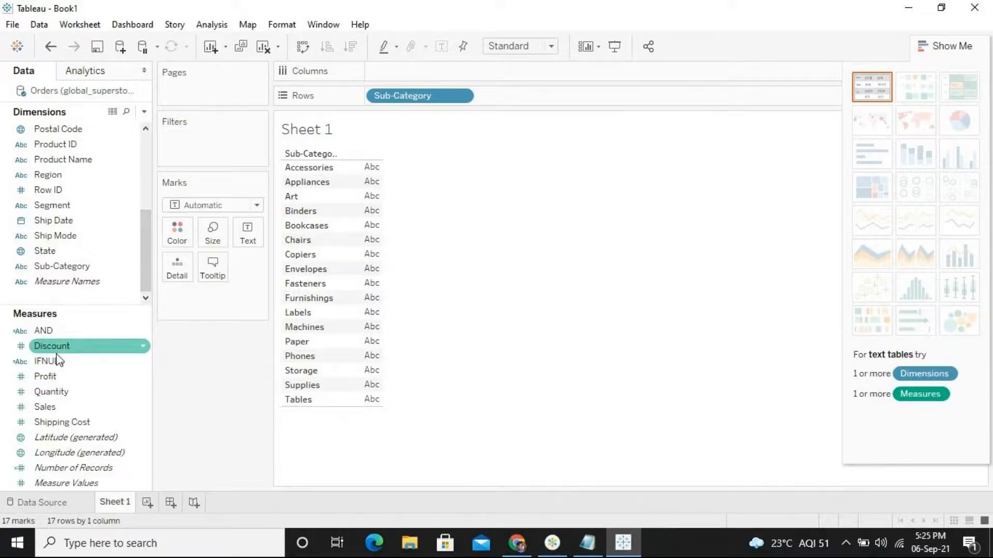
pyautogui.moveTo(150, 240); pyautogui.dragTo(157, 155)
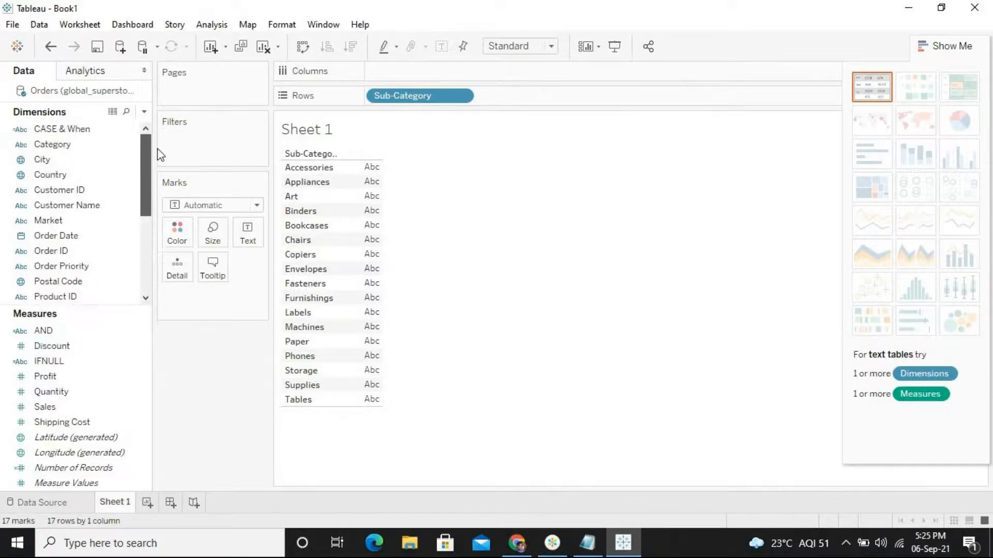
pyautogui.click(108, 133)
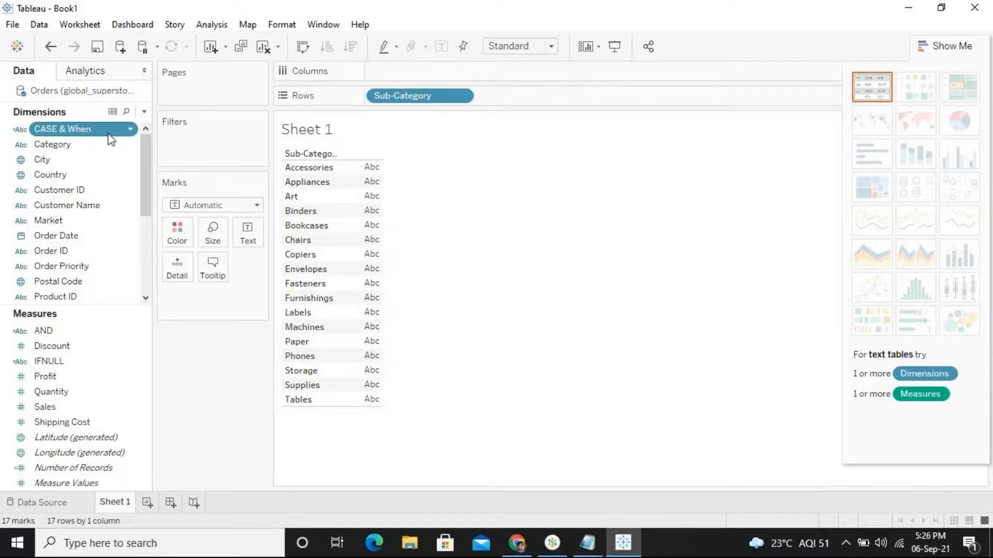
pyautogui.doubleClick(110, 137)
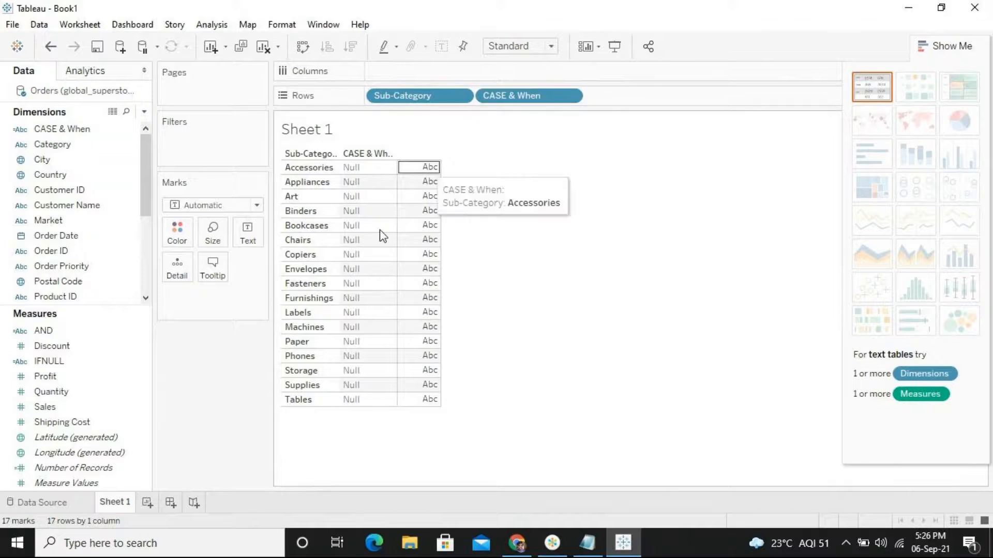
pyautogui.click(570, 101)
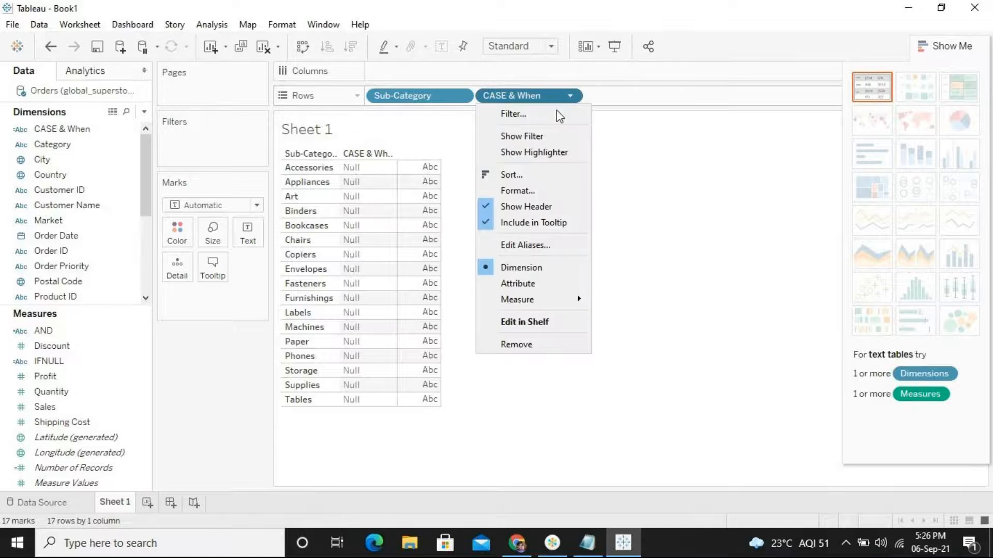
pyautogui.click(345, 425)
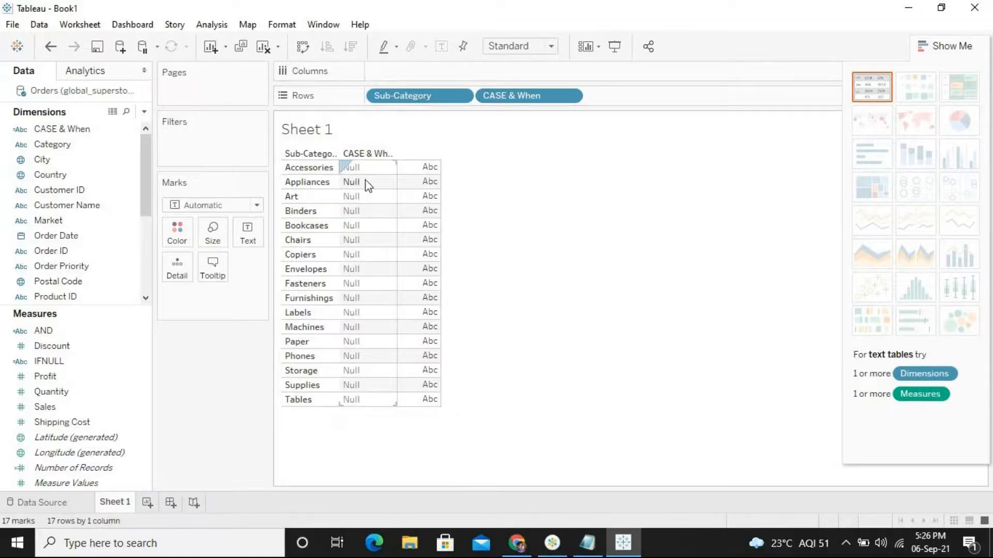
# Edit the CASE & When calculation so its WHEN value reads 'Phones', and save it.
pyautogui.click(126, 132)
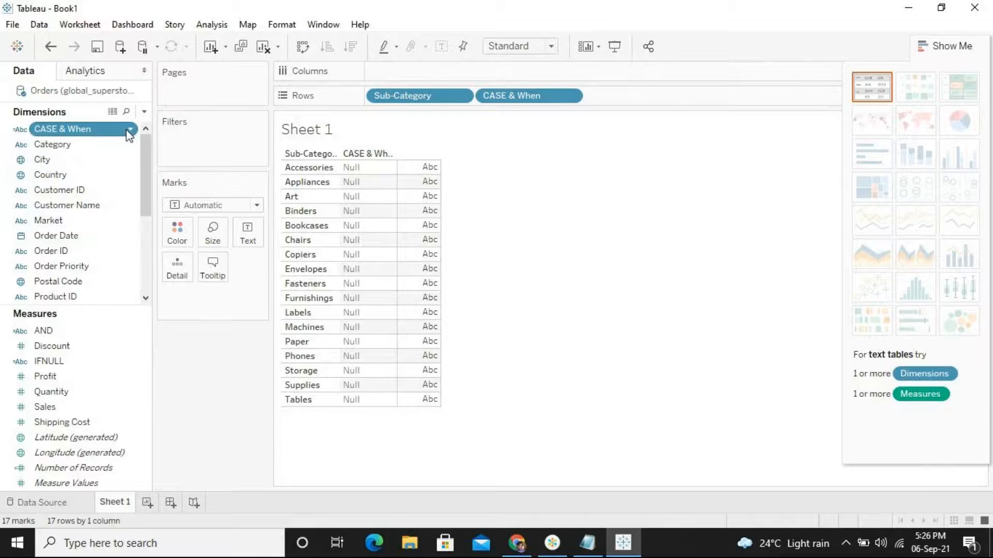
pyautogui.click(129, 131)
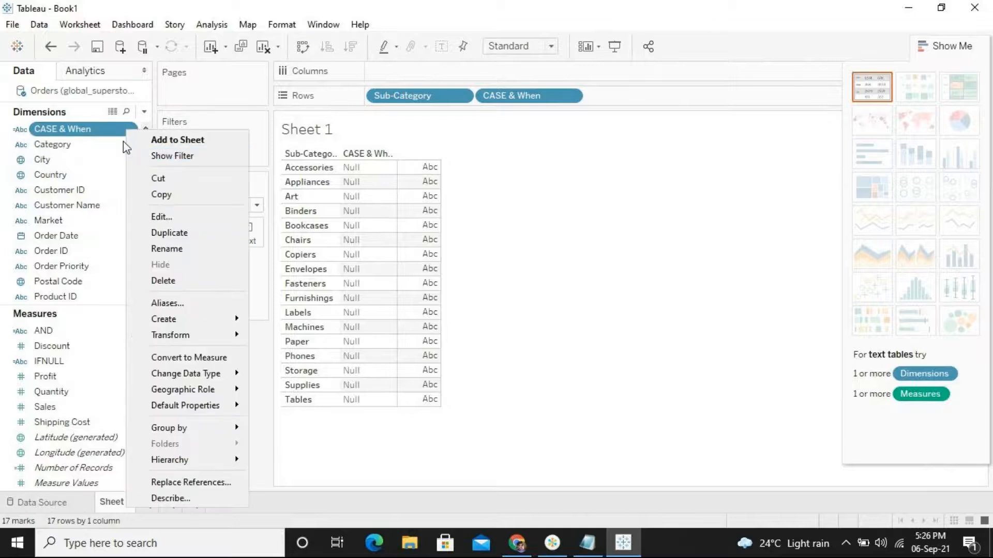
pyautogui.click(182, 216)
pyautogui.moveTo(499, 146); pyautogui.dragTo(717, 224)
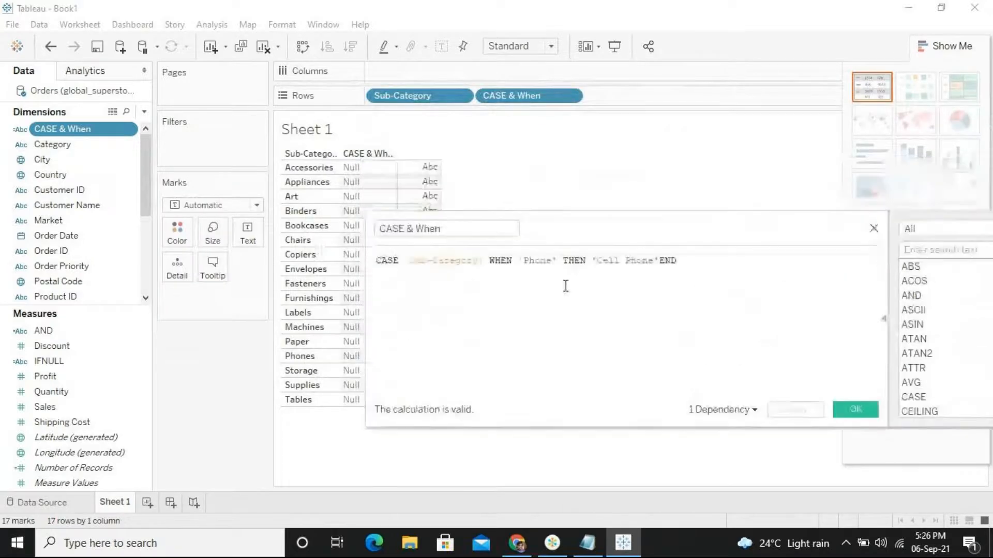
pyautogui.click(554, 262)
pyautogui.write('S')
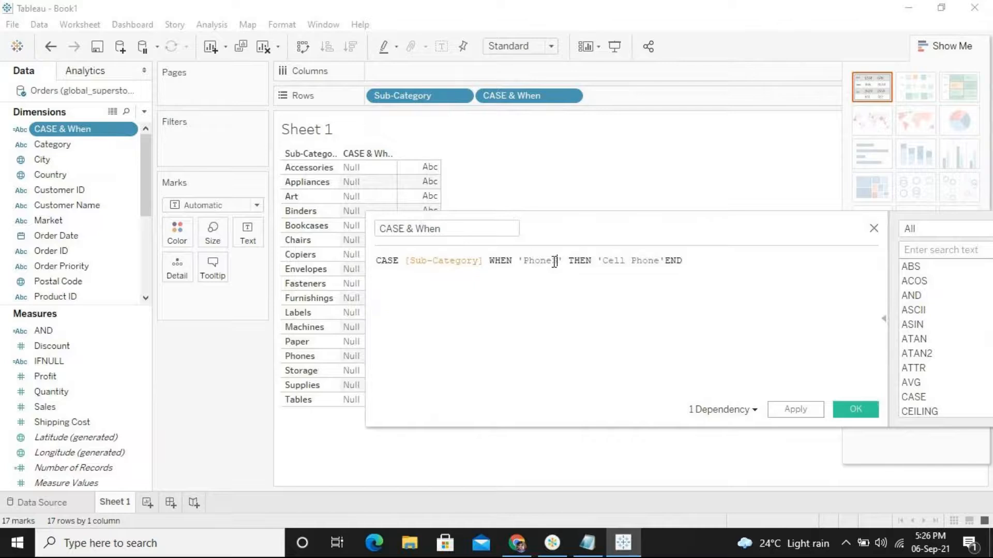
pyautogui.press('BackSpace')
pyautogui.write('s')
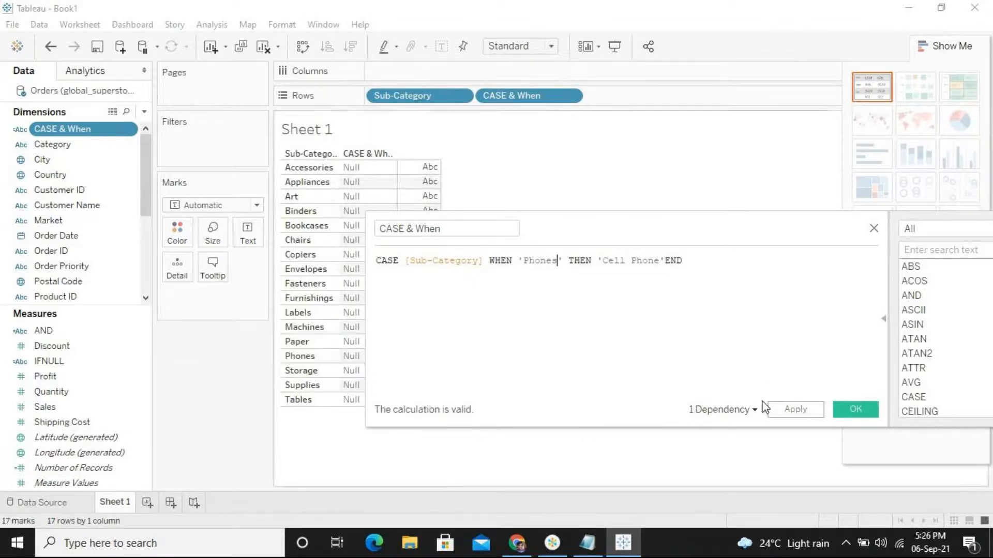
pyautogui.click(858, 411)
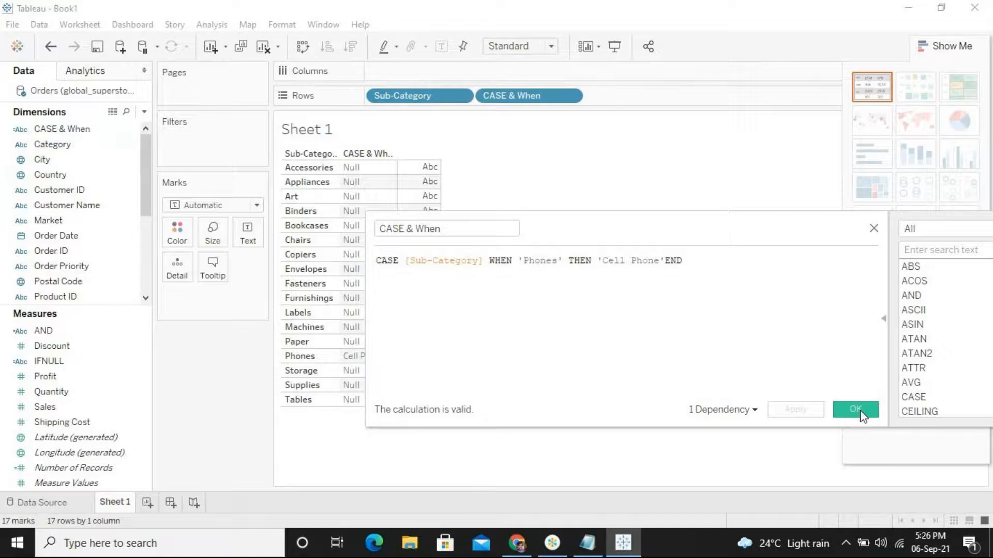
pyautogui.click(860, 412)
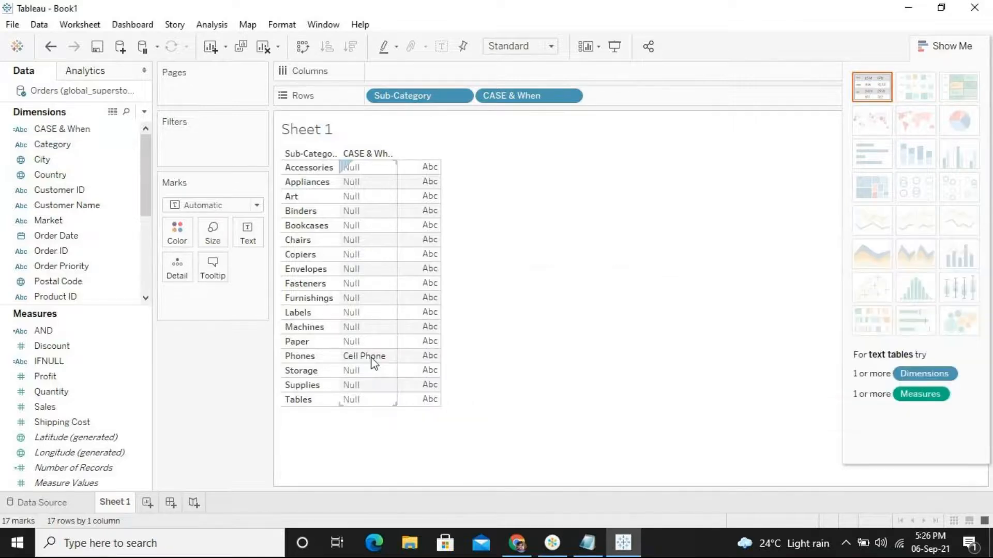
# Replace CASE & When on Rows with Order Date, kept at the year level beside Sub-Category.
pyautogui.click(350, 356)
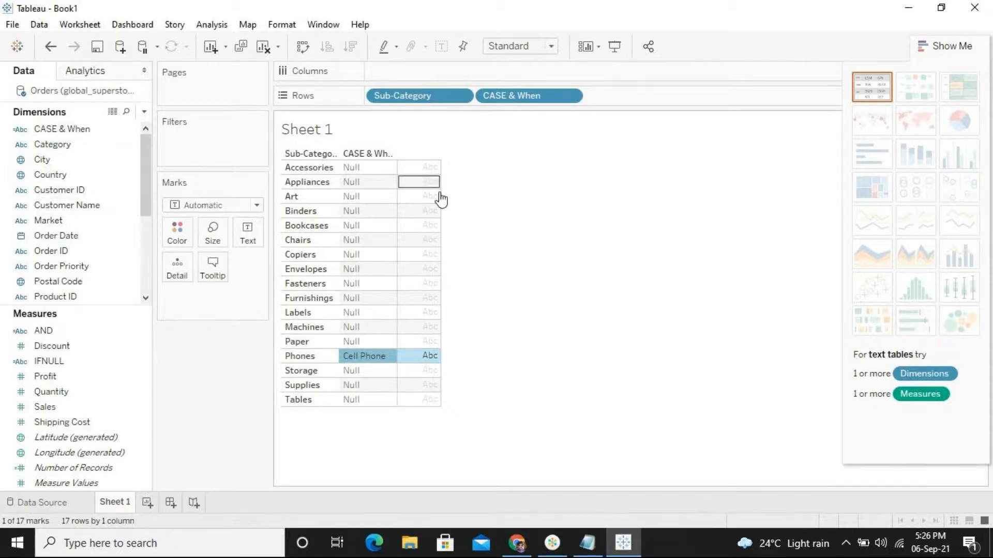
pyautogui.moveTo(510, 98)
pyautogui.mouseDown()
pyautogui.moveTo(413, 225)
pyautogui.moveTo(184, 431)
pyautogui.moveTo(36, 228)
pyautogui.moveTo(470, 130)
pyautogui.moveTo(509, 106)
pyautogui.mouseUp()
pyautogui.click(49, 238)
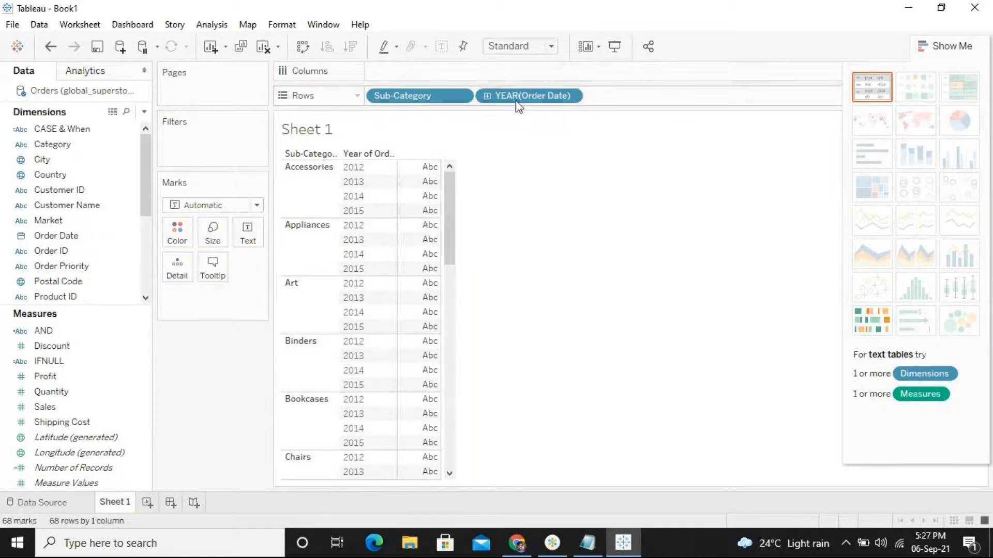
pyautogui.click(486, 97)
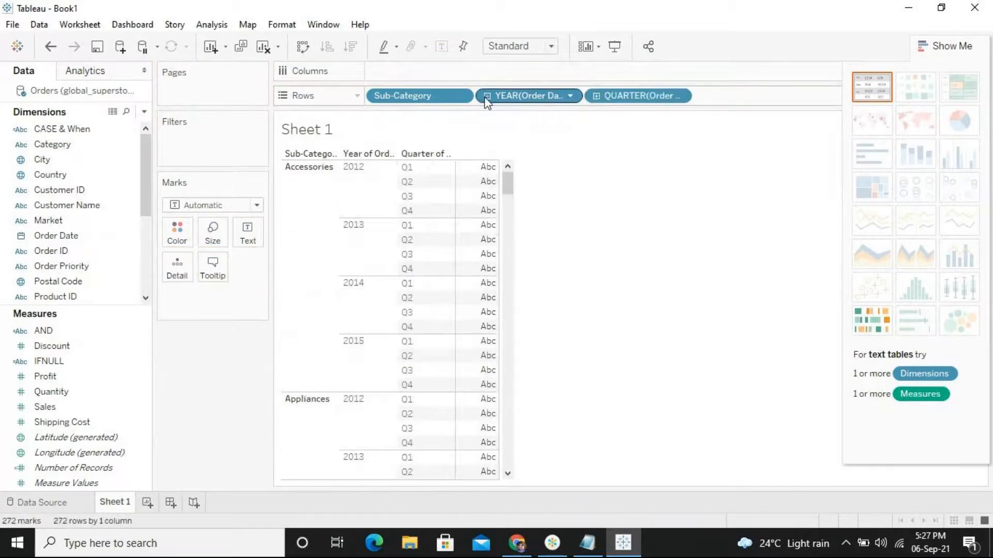
pyautogui.click(486, 96)
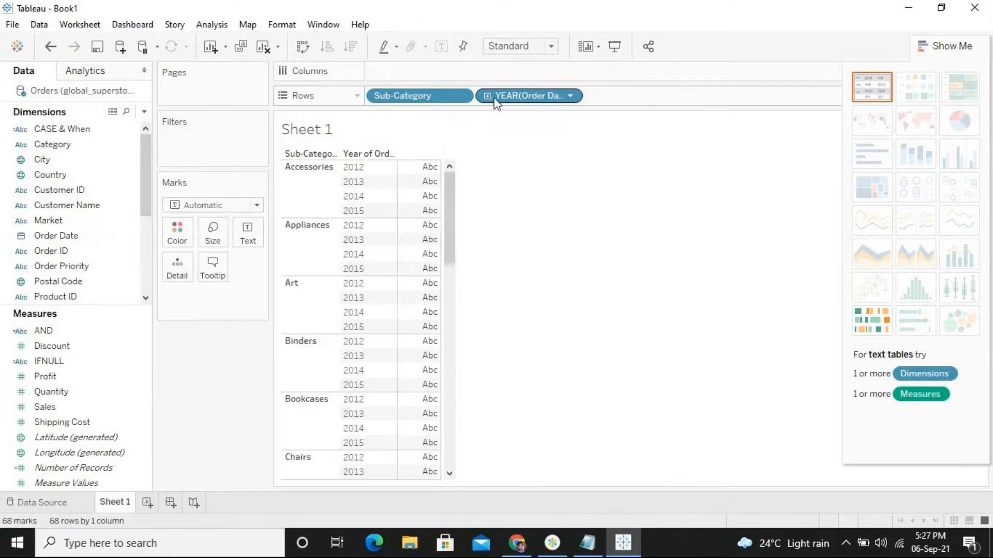
# Open the custom date settings for the Order Date field on Rows and display the available detail levels.
pyautogui.click(570, 97)
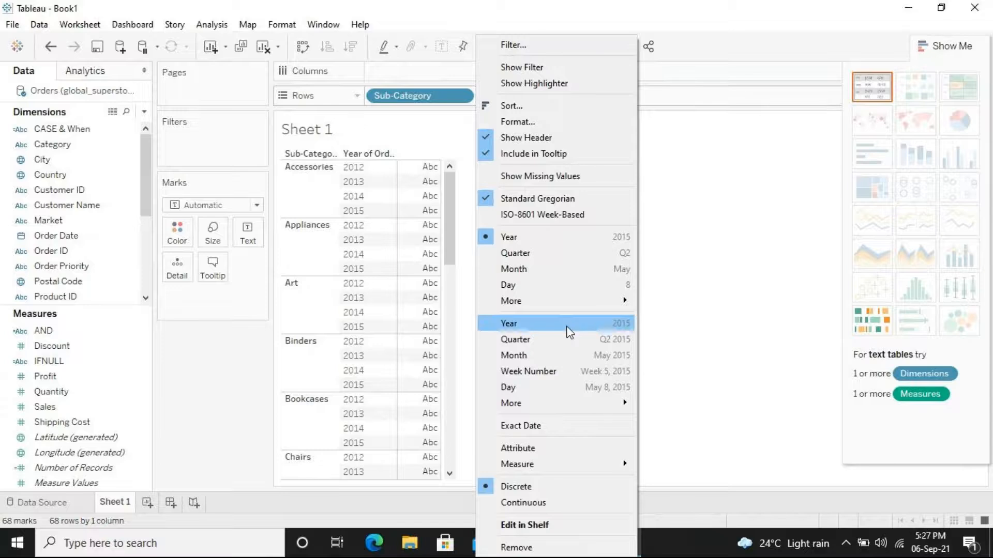
pyautogui.moveTo(570, 403)
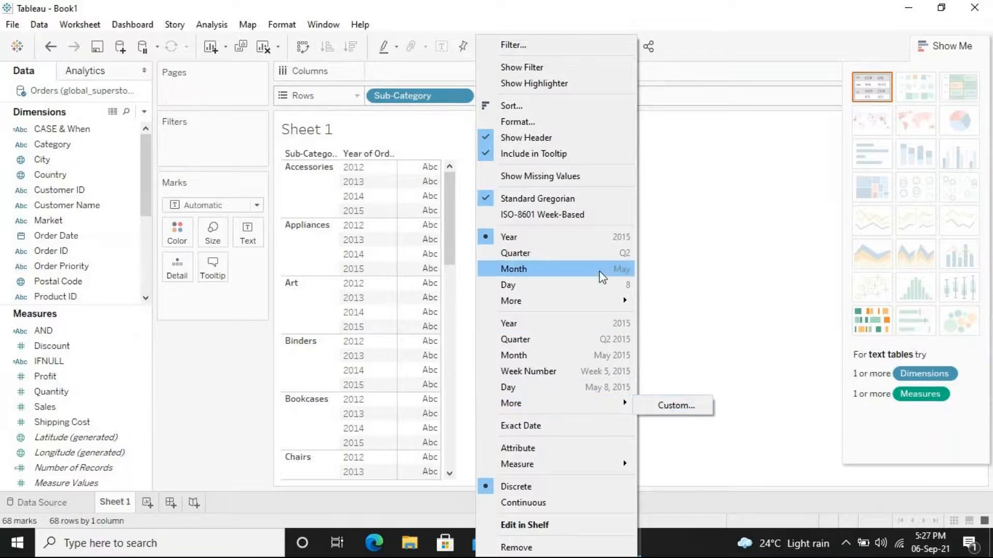
pyautogui.moveTo(603, 300)
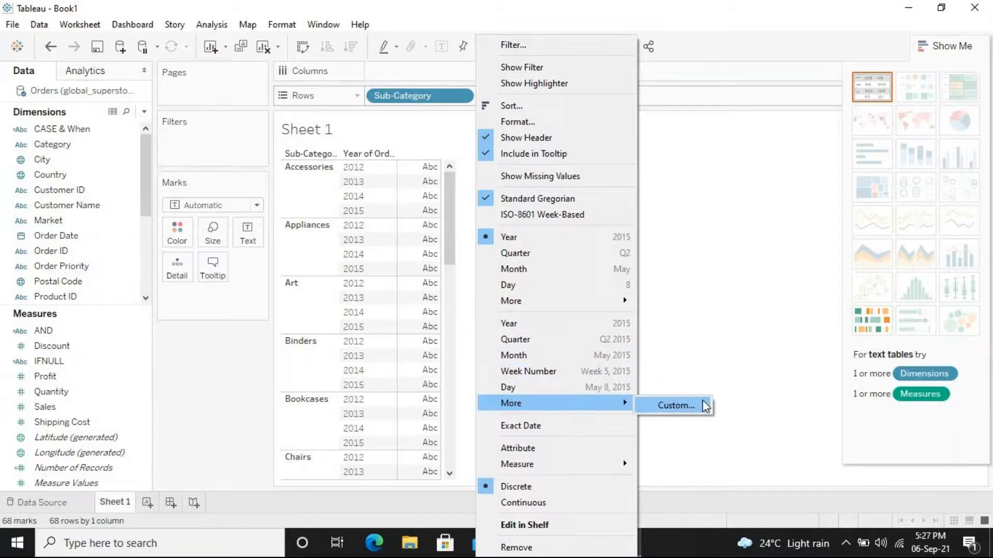
pyautogui.click(705, 407)
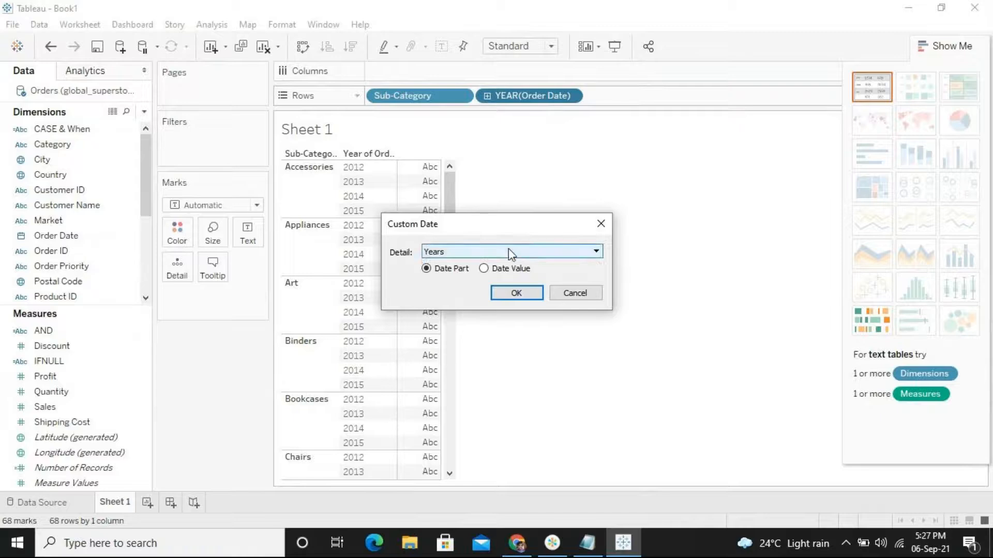
pyautogui.click(510, 252)
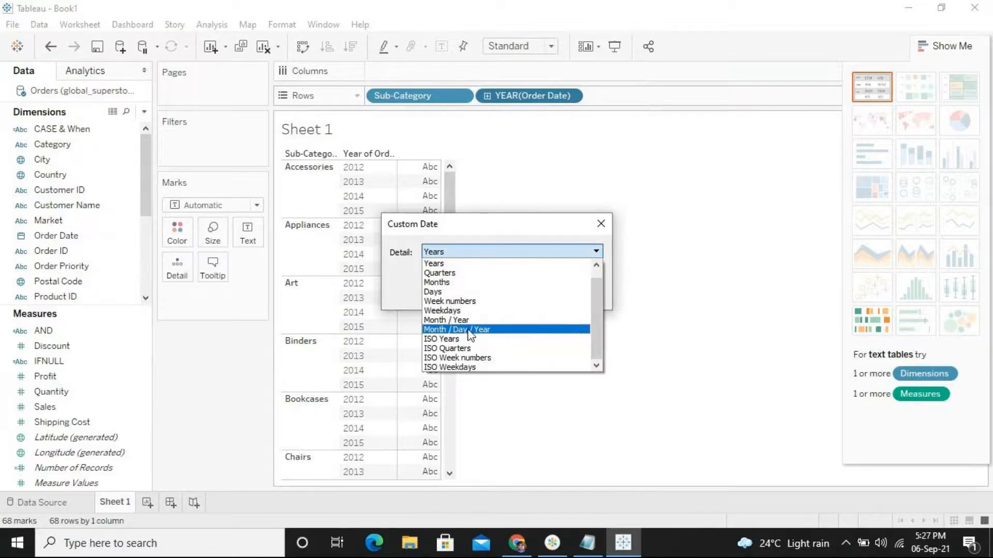
# Set the custom date detail of Order Date in the rows to Month / Day / Year.
pyautogui.click(470, 330)
pyautogui.click(516, 293)
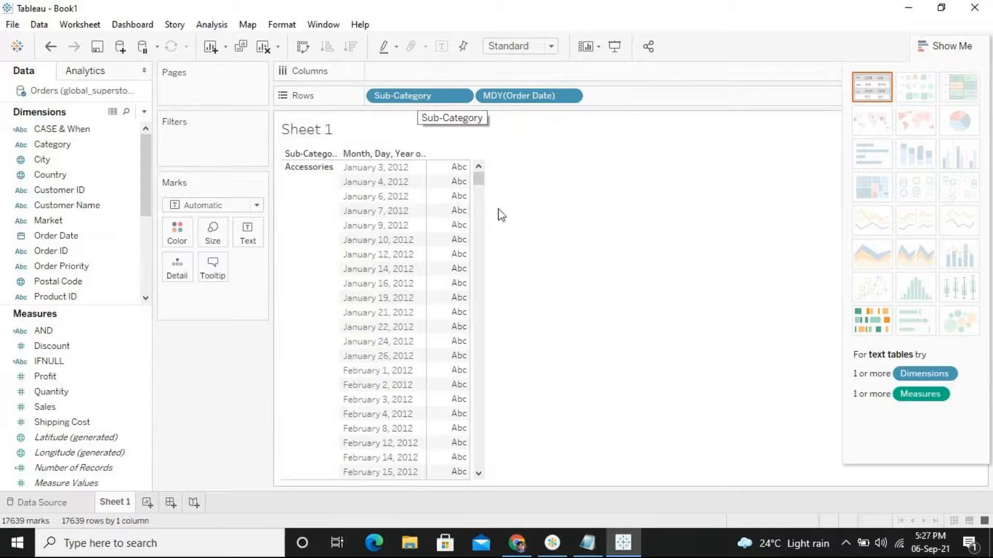
pyautogui.moveTo(477, 184); pyautogui.dragTo(490, 151)
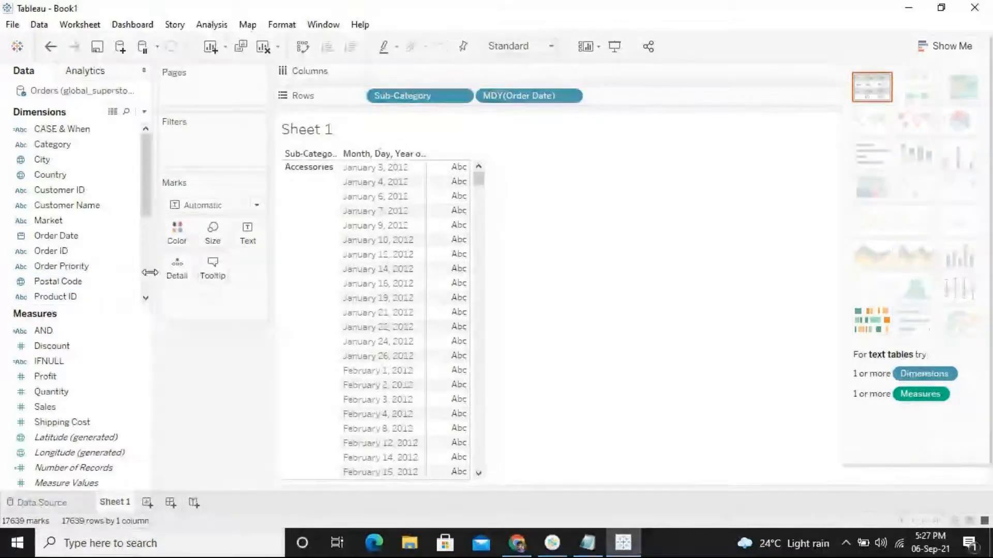
# Create a calculated field named ISDATE and insert the ISDATE function in its formula.
pyautogui.scroll(-3, 147, 275)
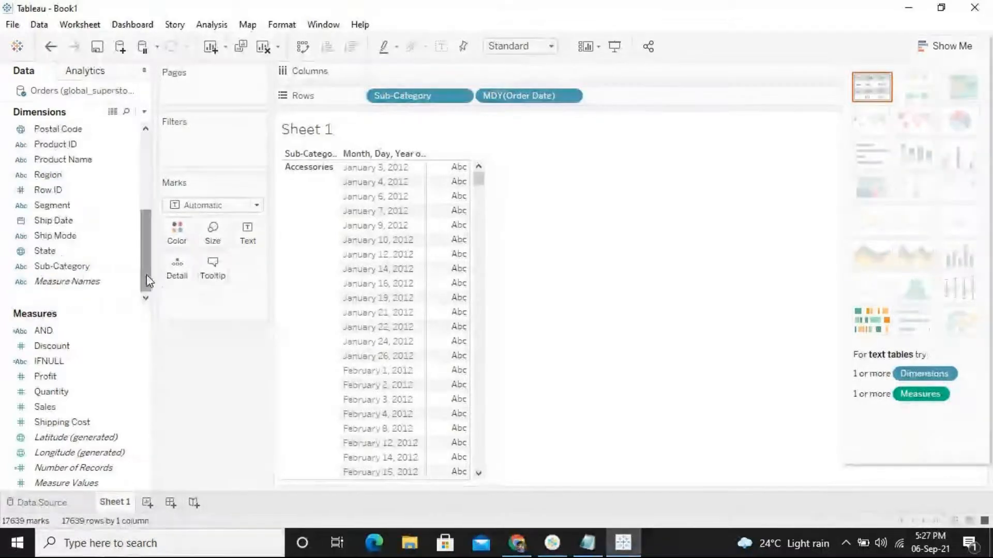
pyautogui.rightClick(99, 293)
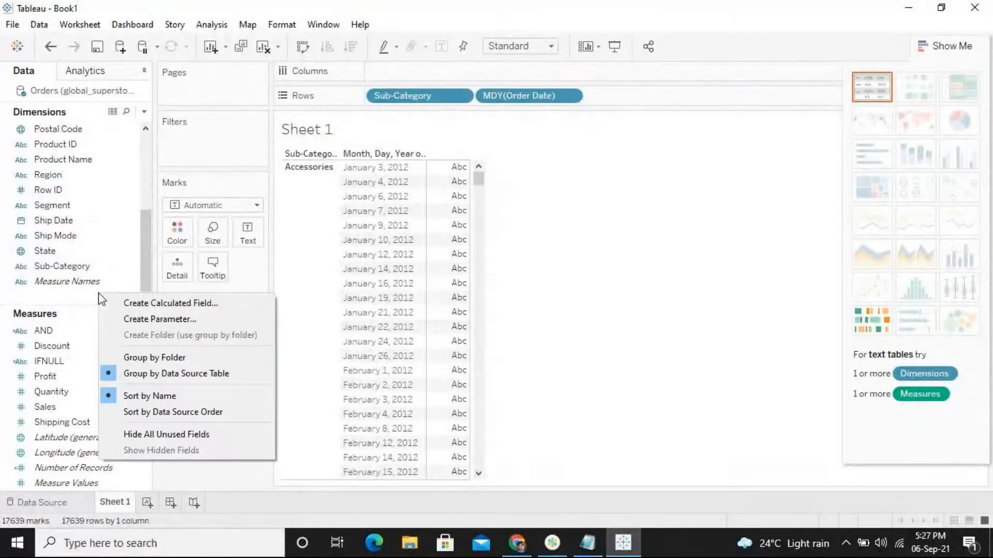
pyautogui.click(137, 306)
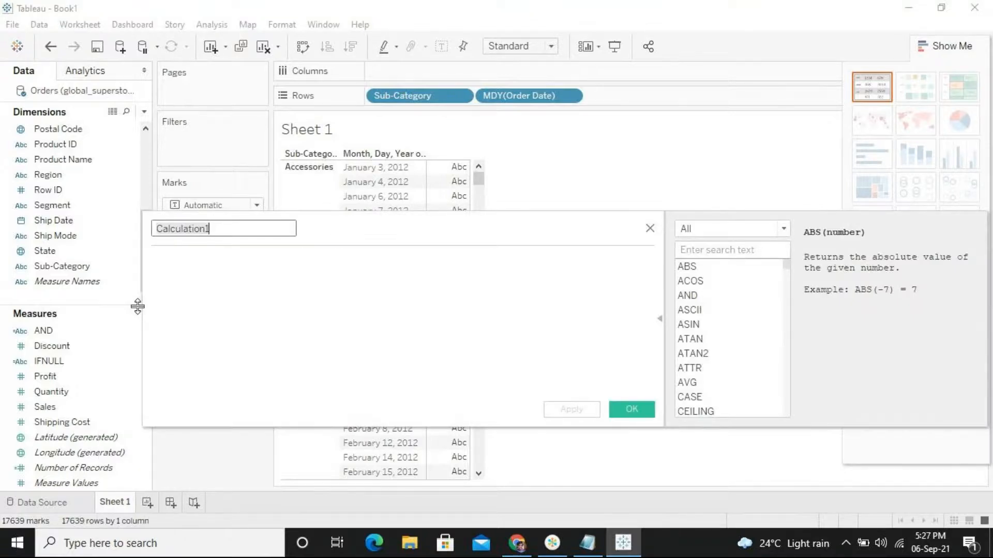
pyautogui.write('I')
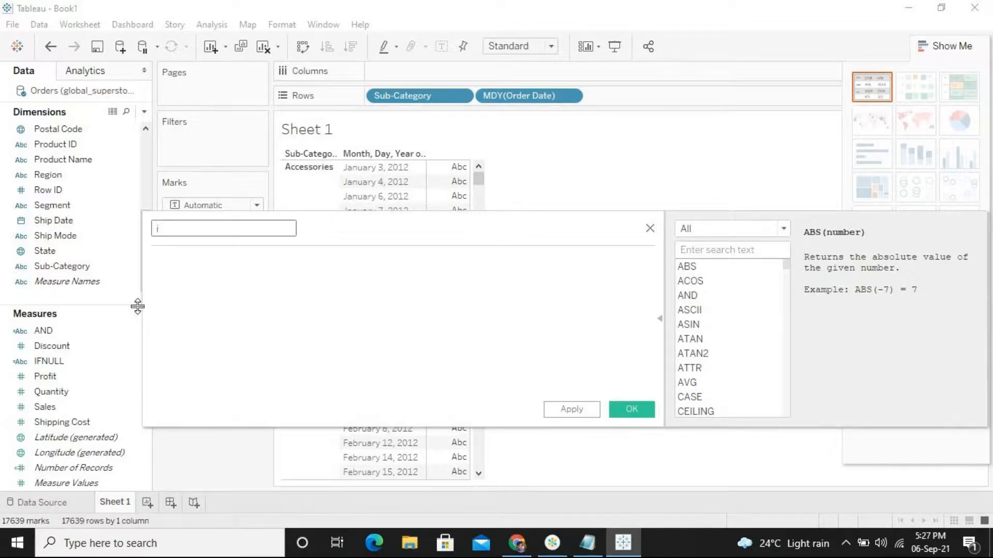
pyautogui.write('SDATE')
pyautogui.press('Tab')
pyautogui.write('I')
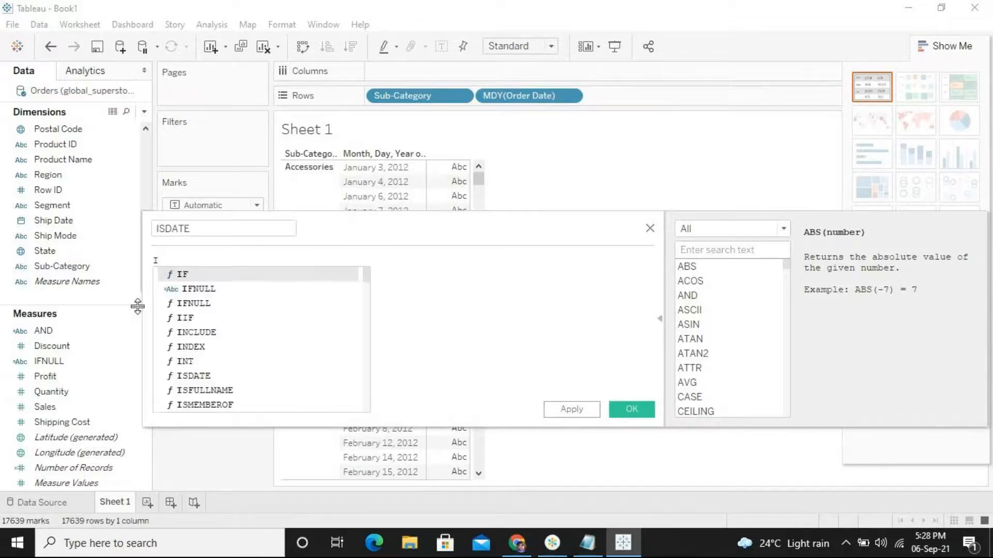
pyautogui.write('S')
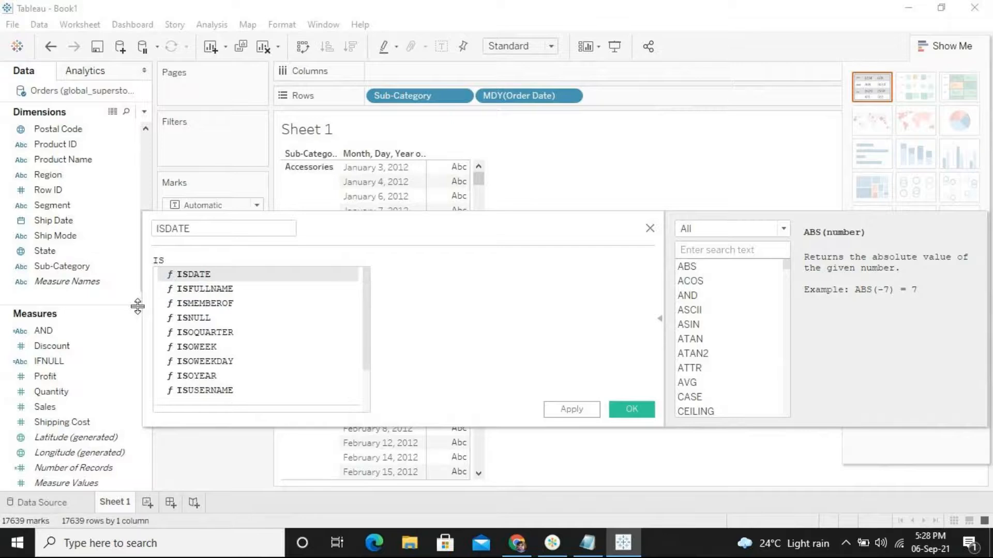
pyautogui.press('Return')
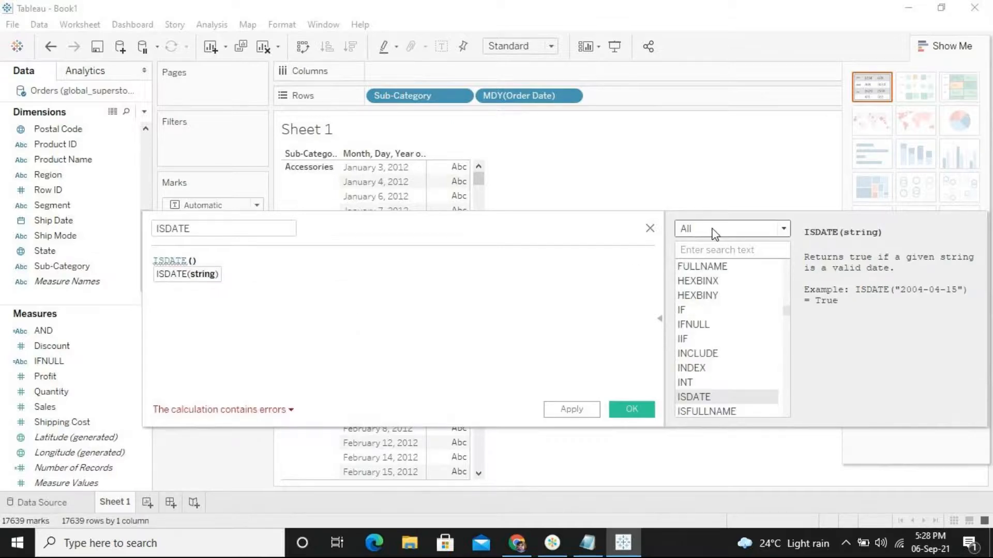
# Search the function reference for "IS" and read the ISOWEEKDAY, ISOQUARTER, ISMEMBEROF and ISDATE descriptions.
pyautogui.click(714, 232)
pyautogui.click(803, 293)
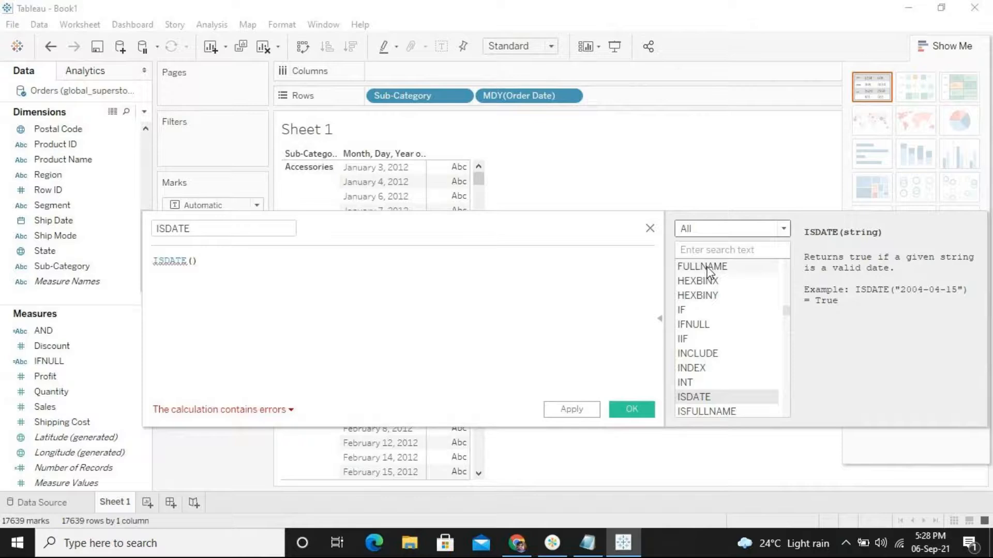
pyautogui.click(713, 250)
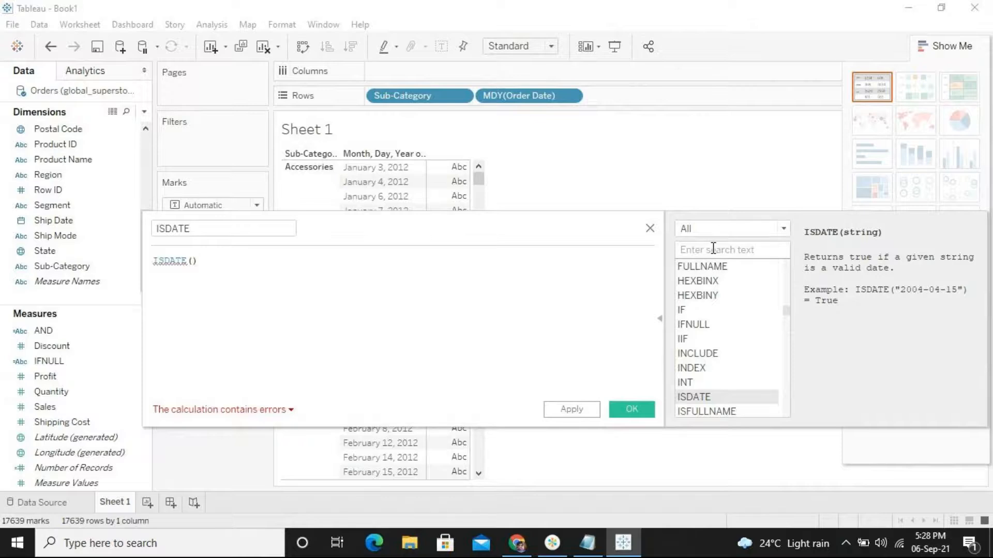
pyautogui.write('IS')
pyautogui.press('Down')
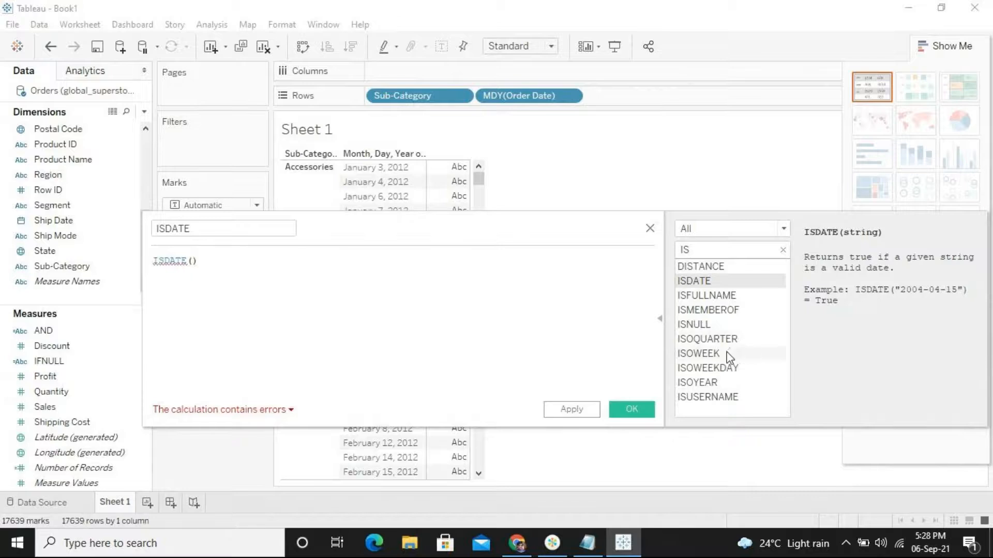
pyautogui.click(730, 368)
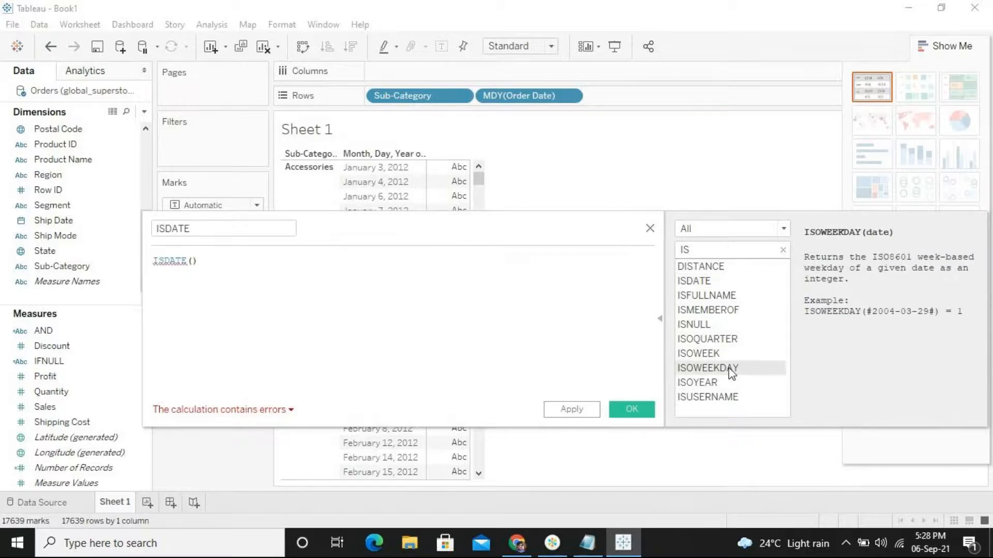
pyautogui.click(726, 340)
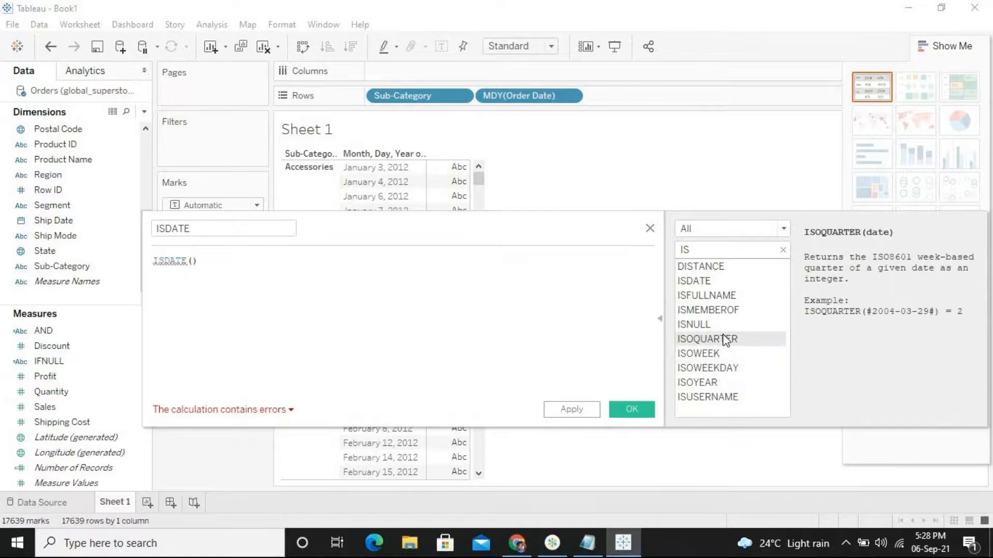
pyautogui.click(719, 312)
pyautogui.click(712, 282)
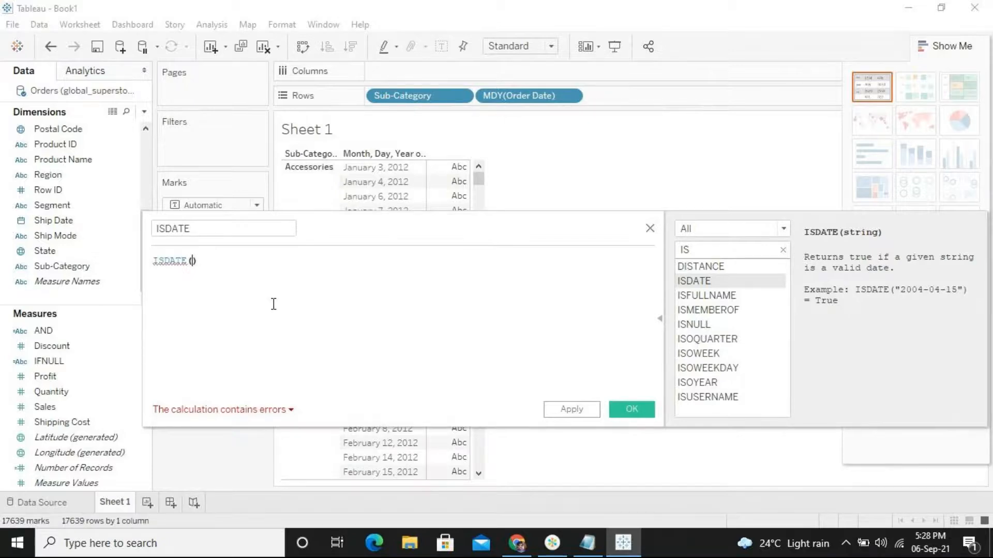
# Complete the formula as ISDATE('January3,2012'), then apply and save the calculated field.
pyautogui.write("'")
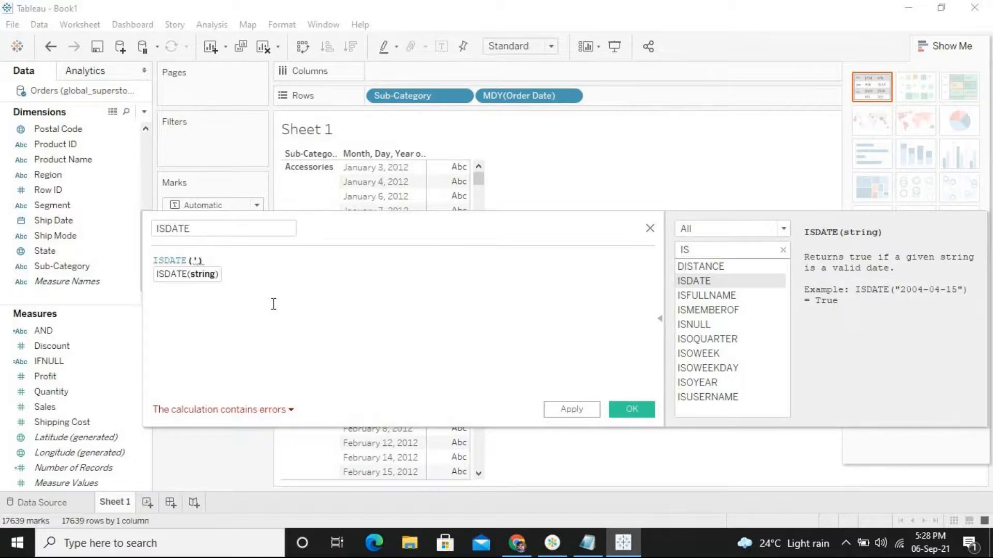
pyautogui.write('ja')
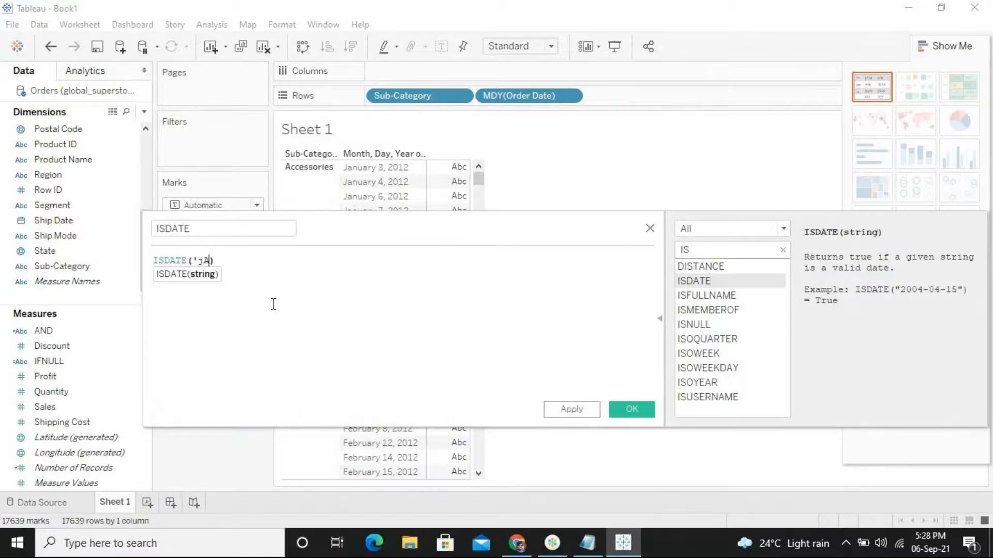
pyautogui.press('BackSpace')
pyautogui.press('BackSpace')
pyautogui.write('Ja')
pyautogui.write('nuary')
pyautogui.write(' 3.')
pyautogui.press('BackSpace')
pyautogui.press('BackSpace')
pyautogui.press('BackSpace')
pyautogui.write("3,2012'")
pyautogui.click(301, 261)
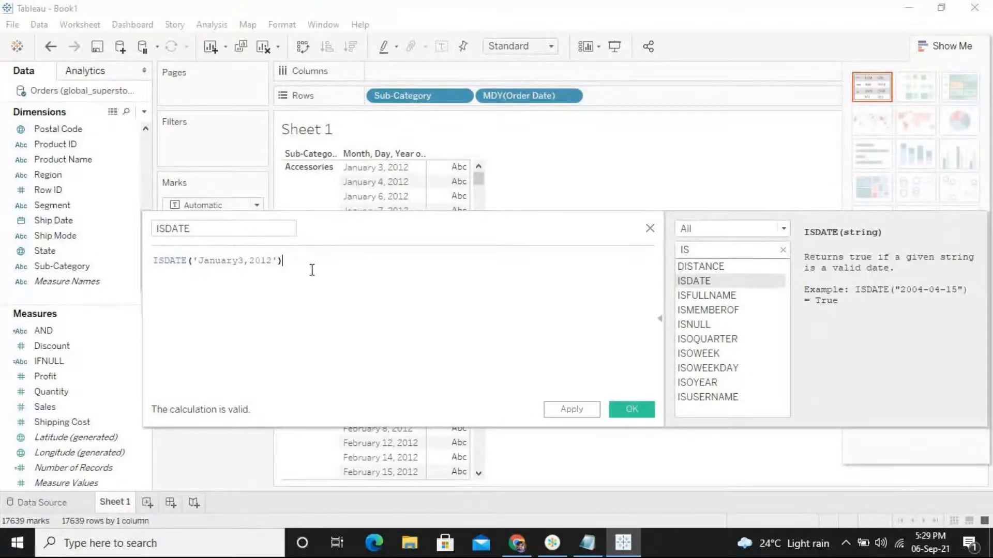
pyautogui.click(579, 418)
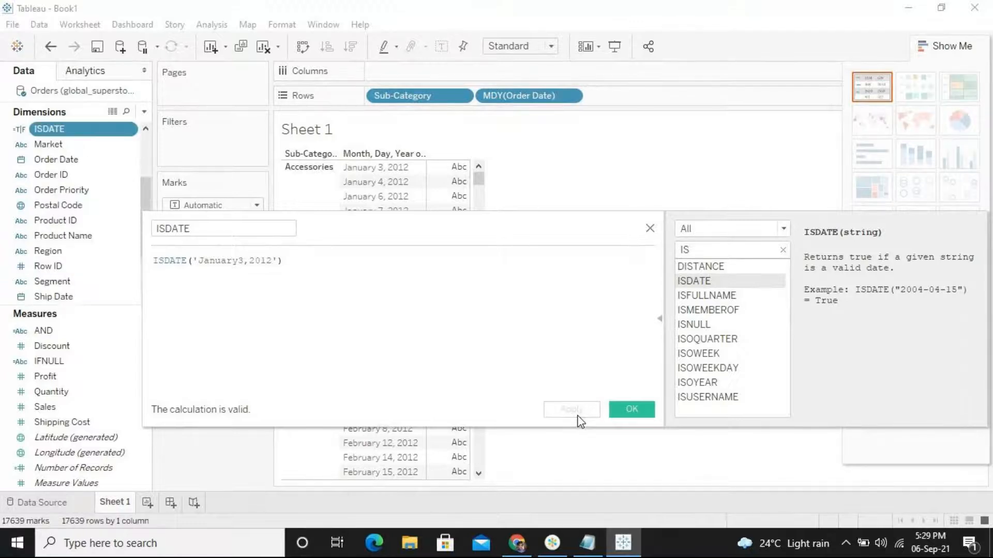
pyautogui.click(633, 407)
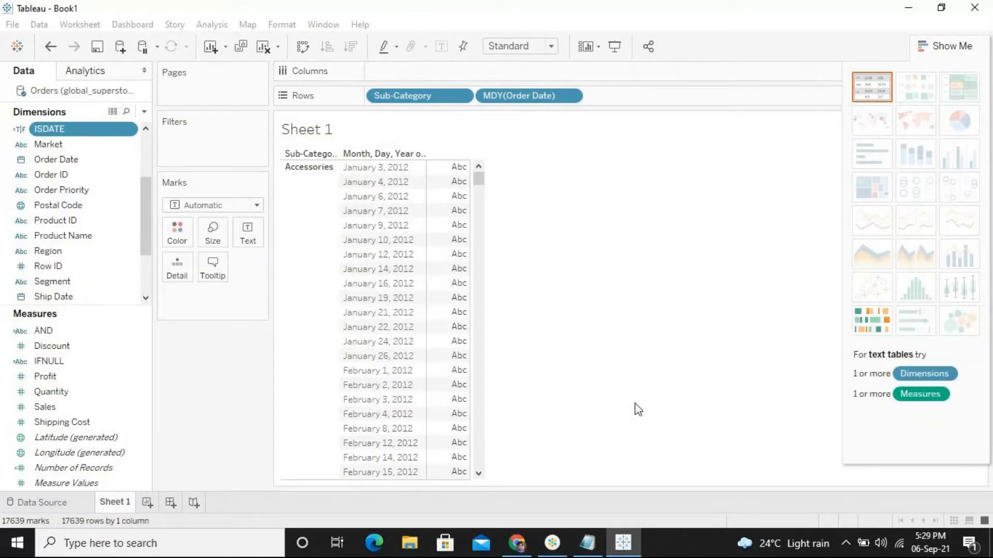
# Add the ISDATE field twice to the rows, between Sub-Category and the order date.
pyautogui.doubleClick(95, 134)
pyautogui.moveTo(101, 134); pyautogui.dragTo(507, 270)
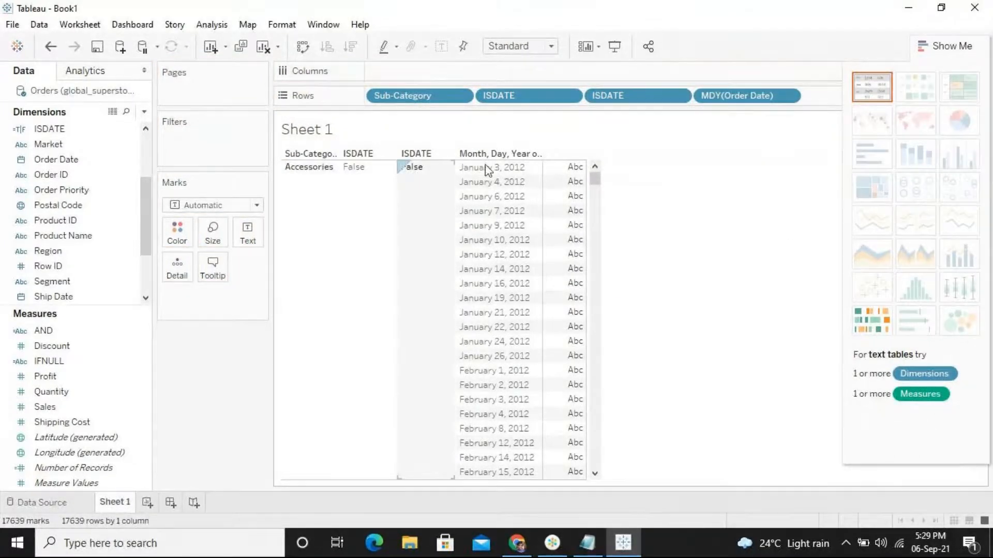
pyautogui.moveTo(595, 181); pyautogui.dragTo(544, 153)
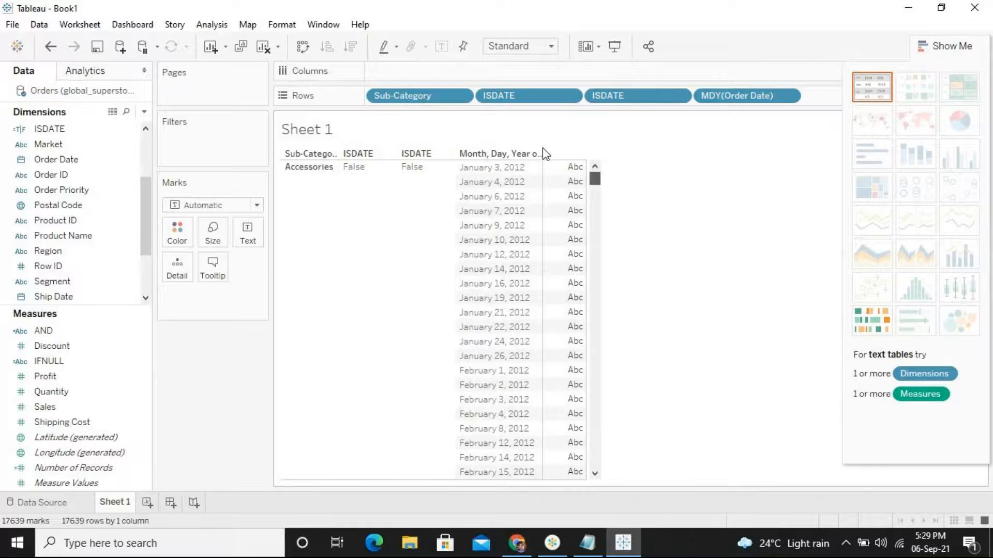
# Compare the two ISDATE columns with the first order date and remove the second ISDATE field from the rows.
pyautogui.click(393, 174)
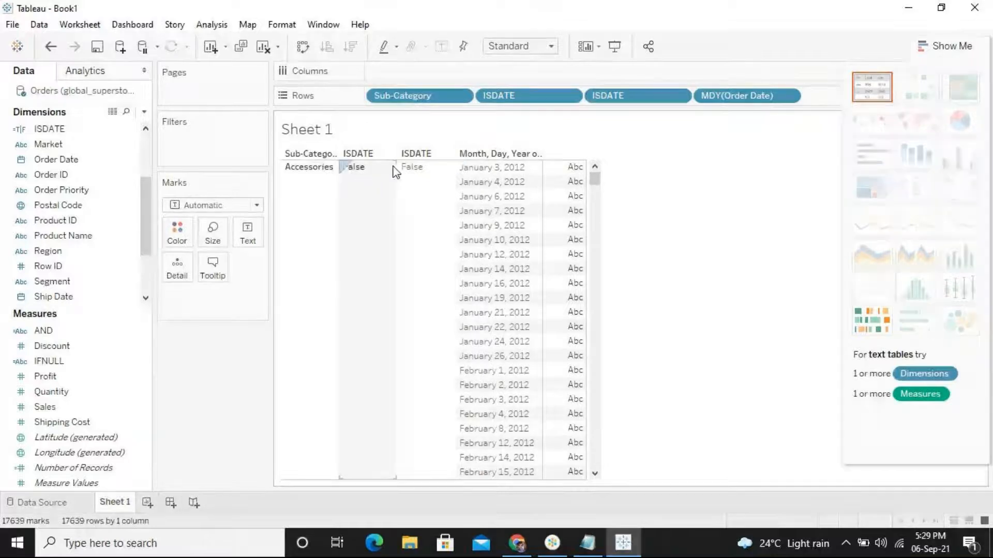
pyautogui.click(416, 174)
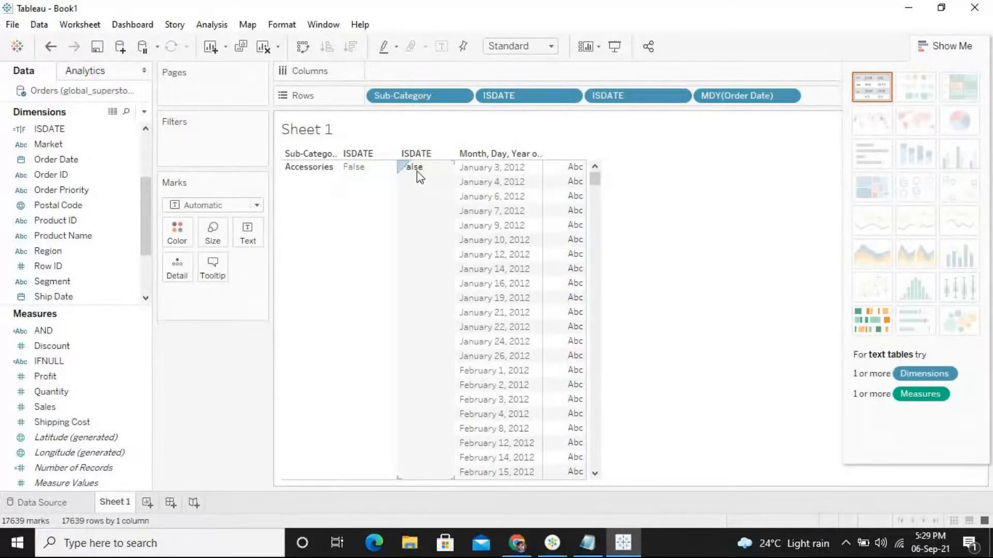
pyautogui.click(506, 168)
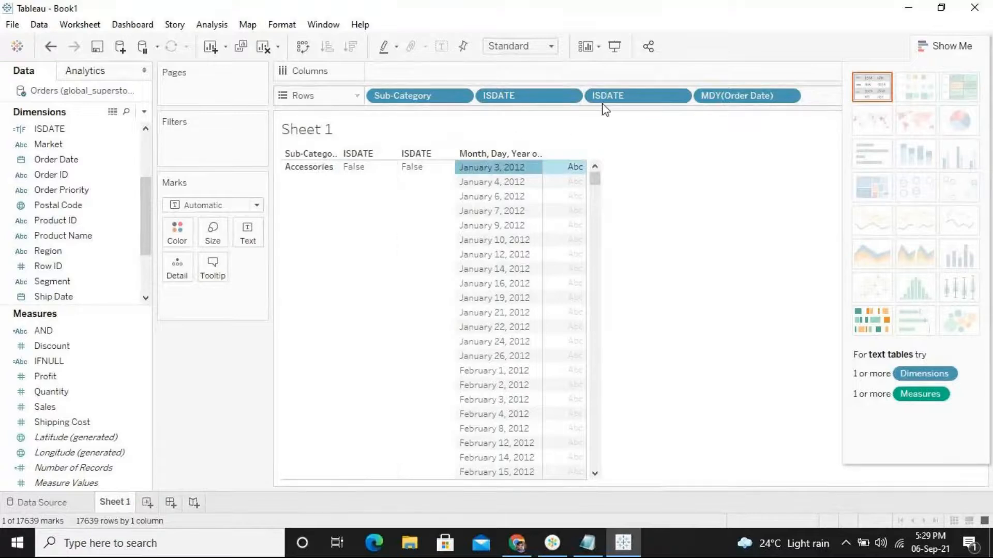
pyautogui.moveTo(610, 102); pyautogui.dragTo(236, 418)
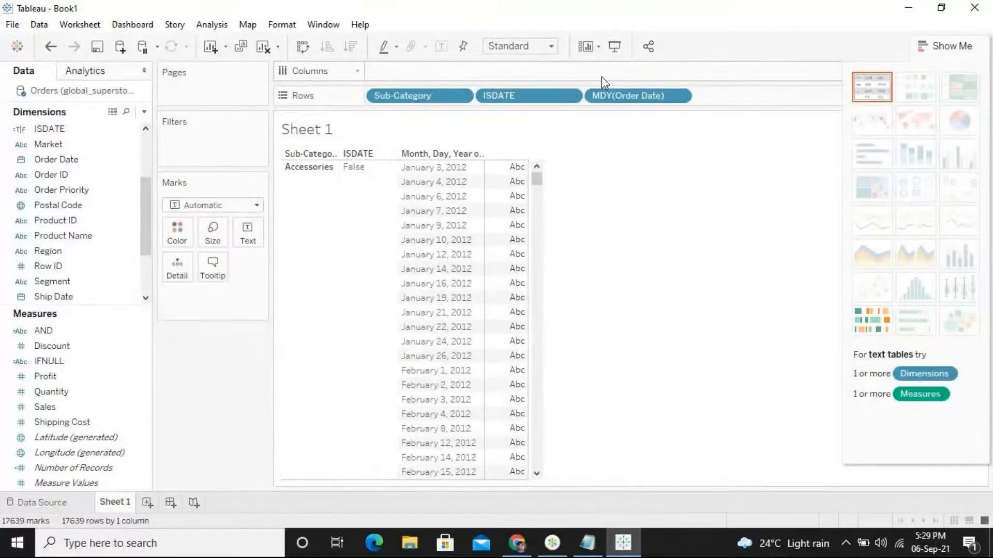
pyautogui.click(570, 96)
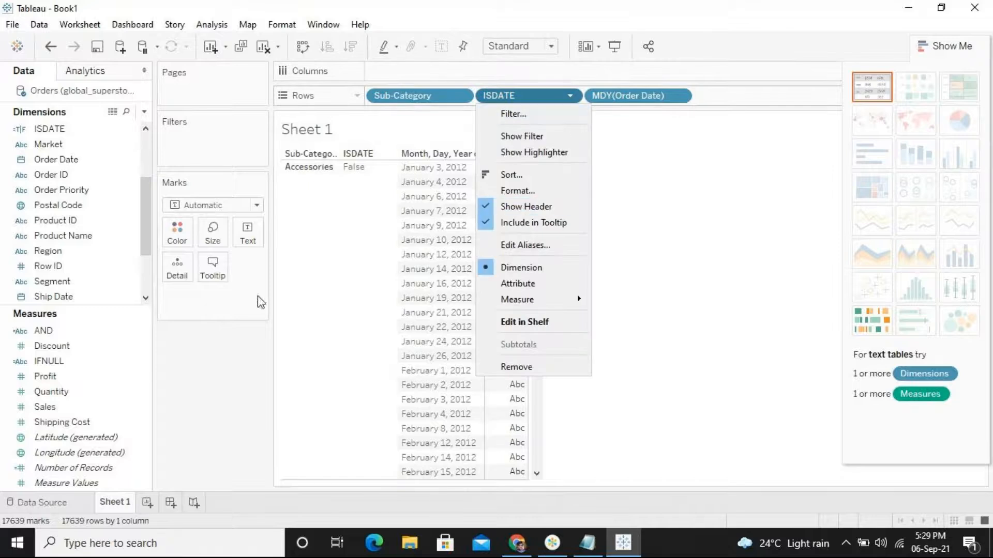
# Open the ISDATE calculated field for editing and clear its whole formula.
pyautogui.click(70, 129)
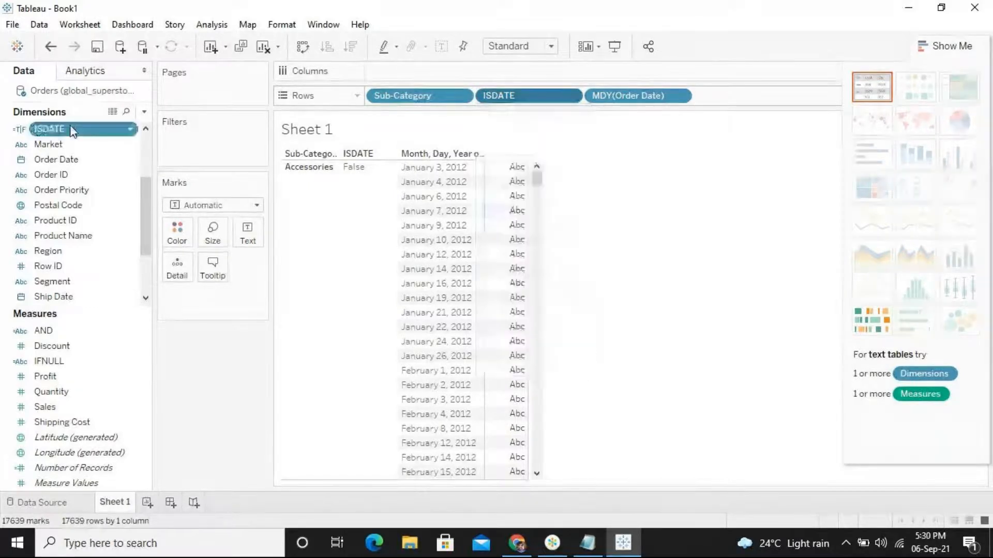
pyautogui.rightClick(71, 129)
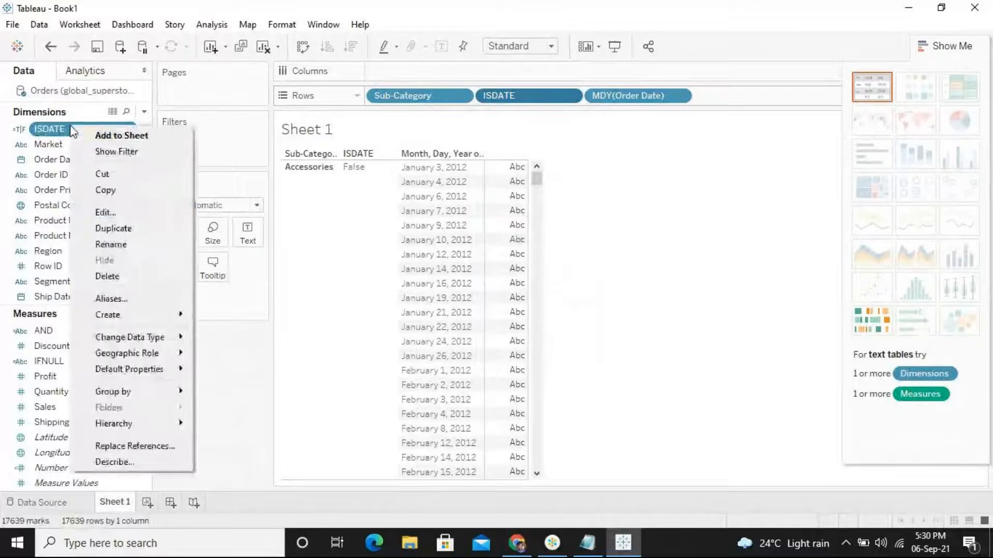
pyautogui.click(140, 213)
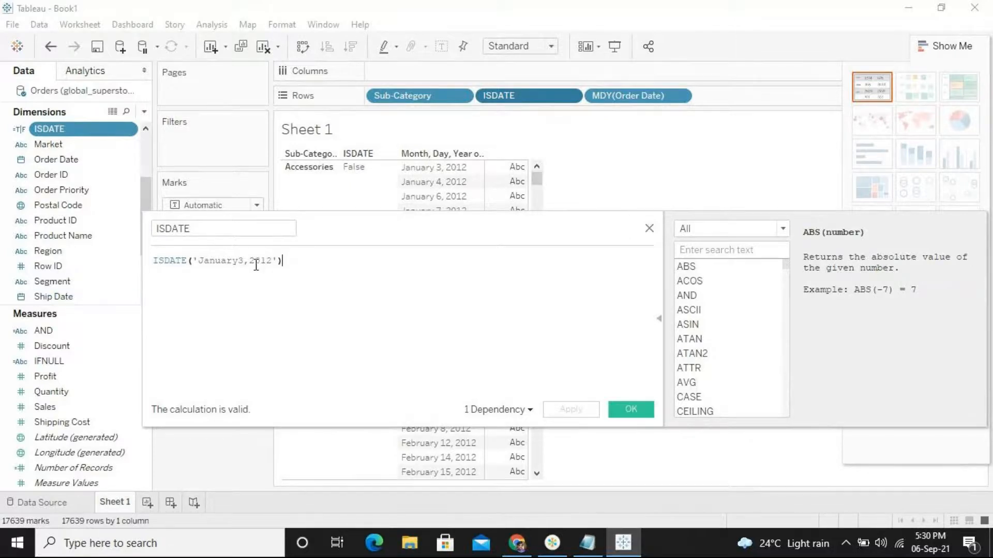
pyautogui.press('BackSpace')
pyautogui.press('BackSpace')
pyautogui.press('BackSpace')
pyautogui.press('BackSpace')
pyautogui.press('BackSpace')
pyautogui.press('BackSpace')
pyautogui.press('BackSpace')
pyautogui.press('BackSpace')
pyautogui.press('BackSpace')
pyautogui.press('BackSpace')
pyautogui.press('BackSpace')
pyautogui.press('BackSpace')
pyautogui.press('BackSpace')
pyautogui.press('BackSpace')
pyautogui.press('BackSpace')
pyautogui.press('BackSpace')
pyautogui.press('BackSpace')
pyautogui.press('BackSpace')
pyautogui.press('BackSpace')
pyautogui.press('BackSpace')
pyautogui.press('BackSpace')
pyautogui.press('BackSpace')
pyautogui.write('sy')
pyautogui.press('BackSpace')
pyautogui.write('d')
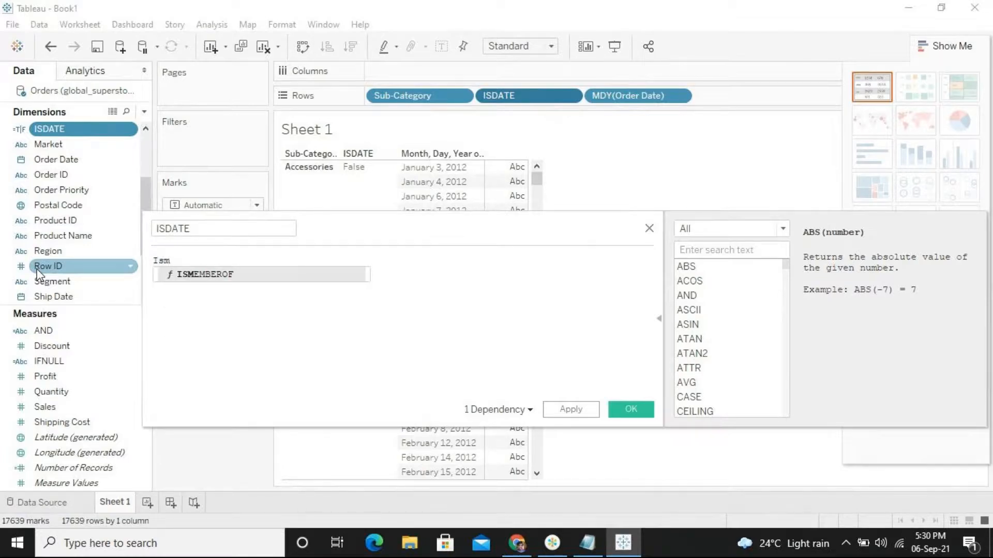
pyautogui.press('BackSpace')
pyautogui.press('BackSpace')
pyautogui.press('BackSpace')
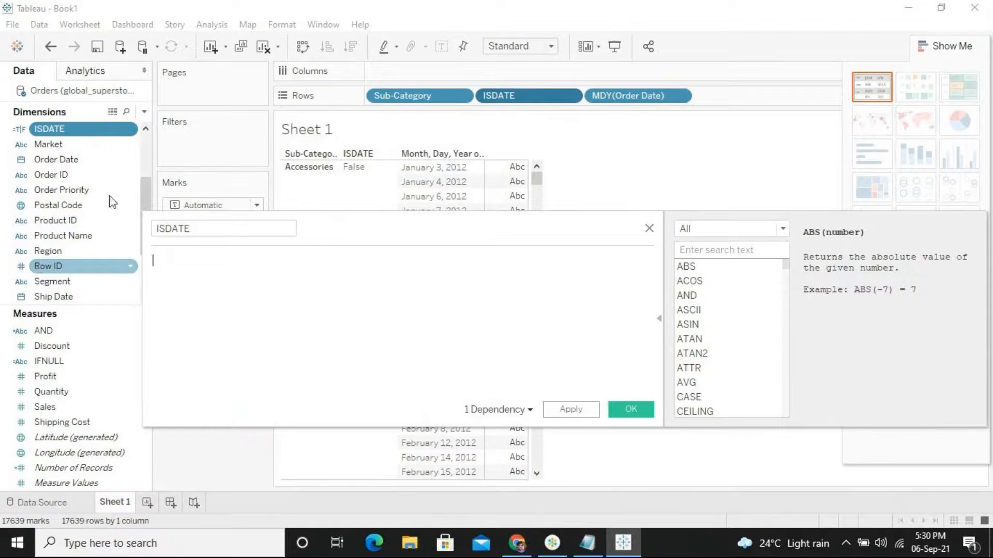
# Search the function reference for "is" and read the ISOYEAR description.
pyautogui.click(751, 250)
pyautogui.write('i')
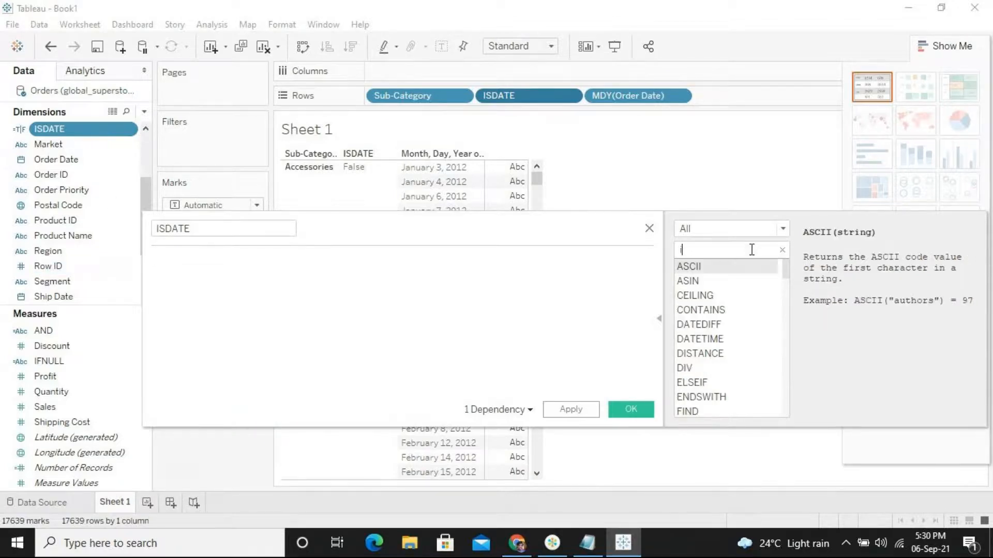
pyautogui.write('d')
pyautogui.press('BackSpace')
pyautogui.write('s')
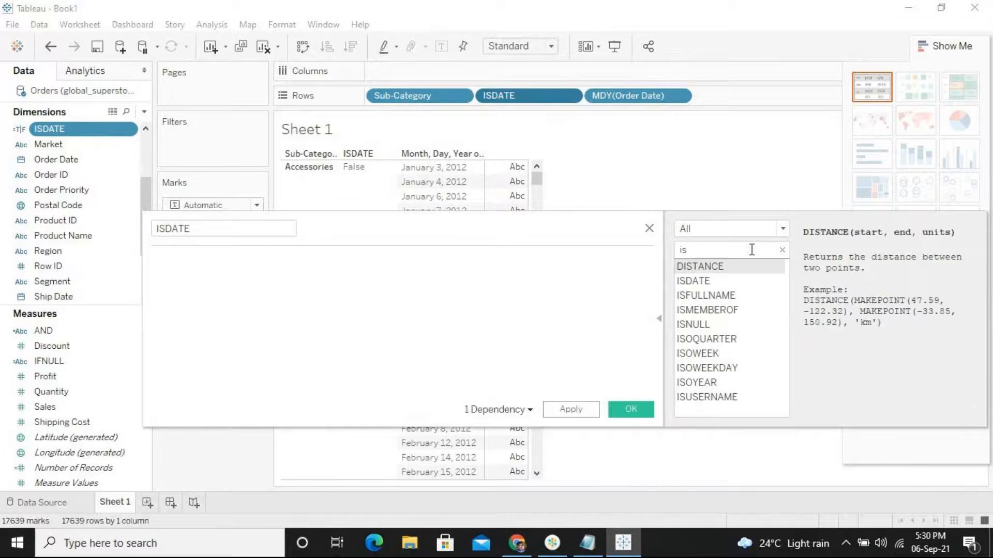
pyautogui.click(725, 385)
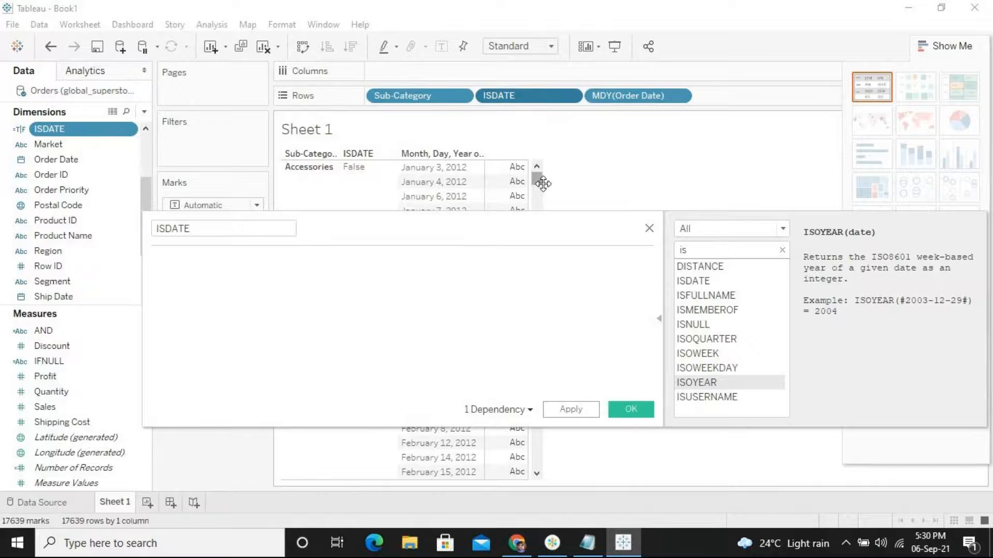
# Start the empty ISDATE field formula with the ISOYEAR function.
pyautogui.moveTo(543, 183); pyautogui.dragTo(531, 160)
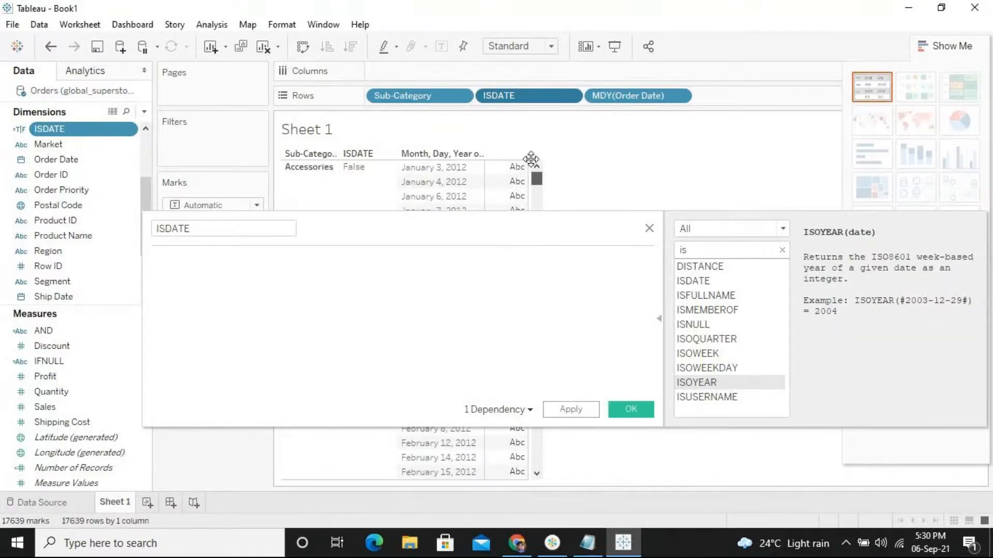
pyautogui.click(215, 276)
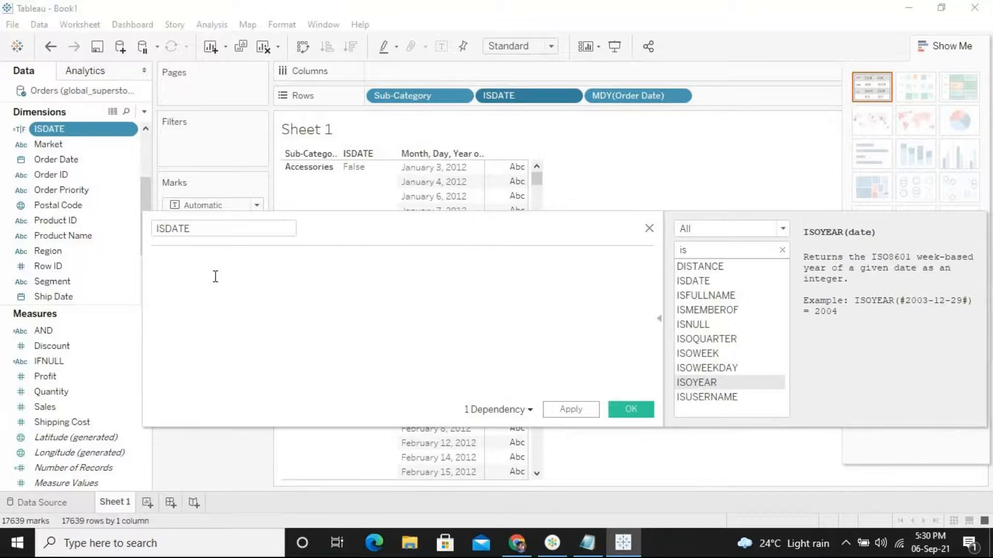
pyautogui.write('is')
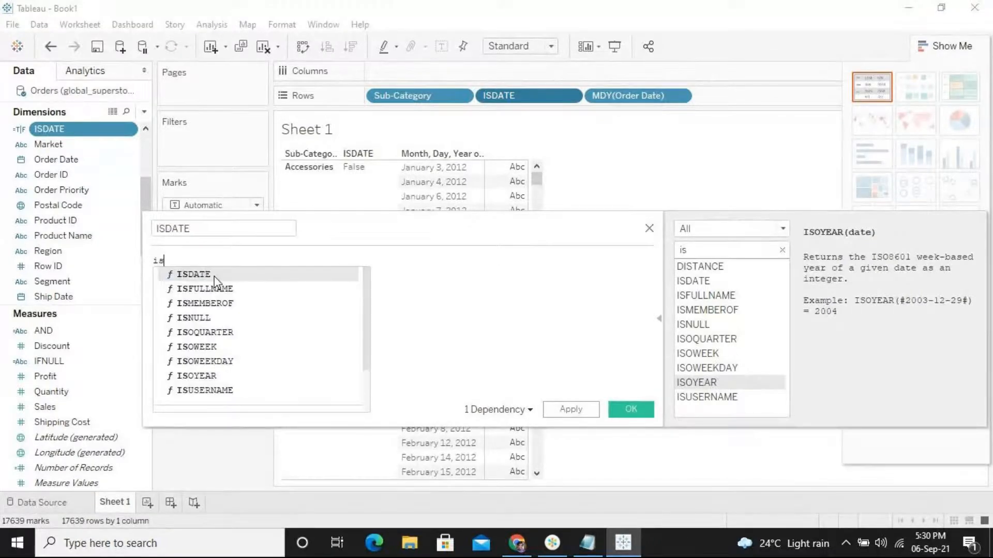
pyautogui.write('oye')
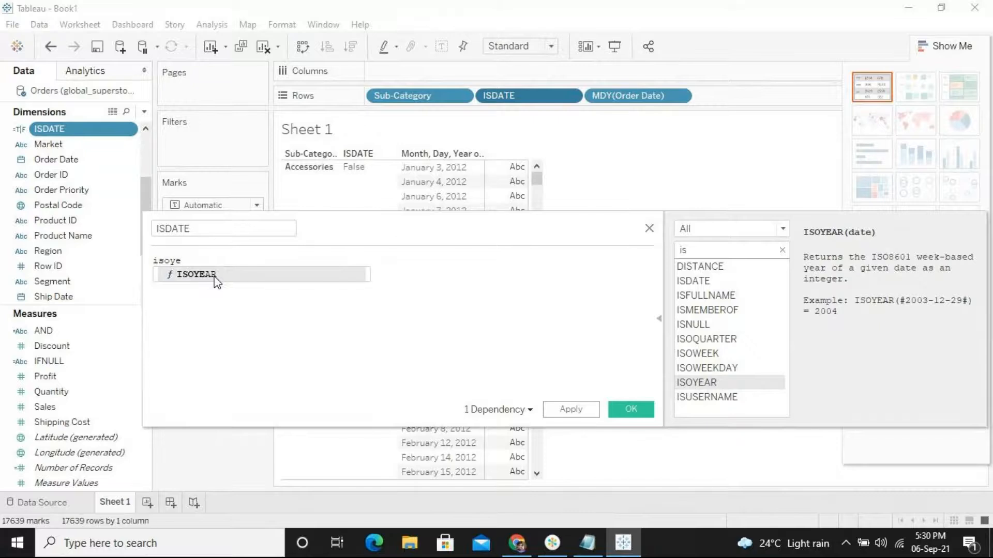
pyautogui.click(215, 276)
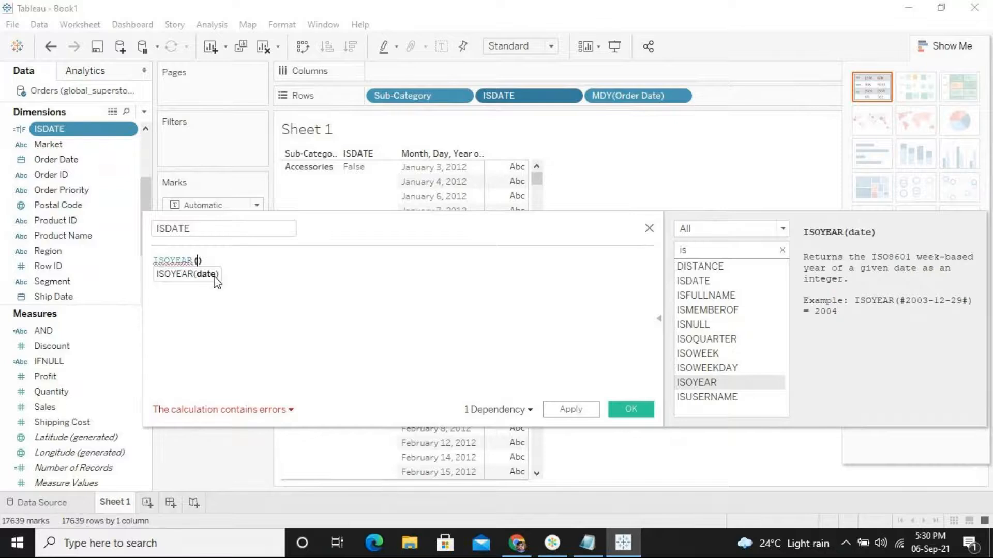
# Try entering the date 2012-01-03 in single quotes as the ISOYEAR argument.
pyautogui.write('2012')
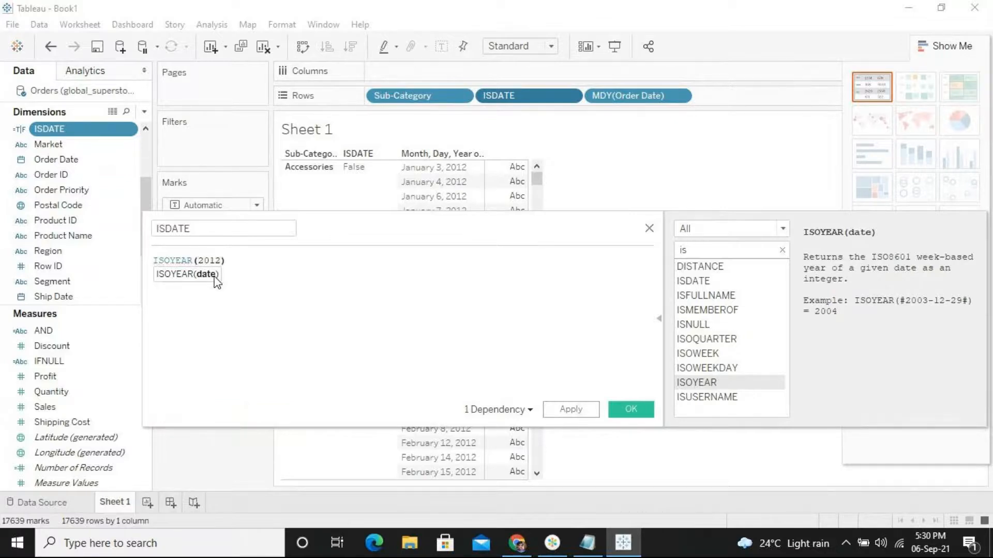
pyautogui.write('-')
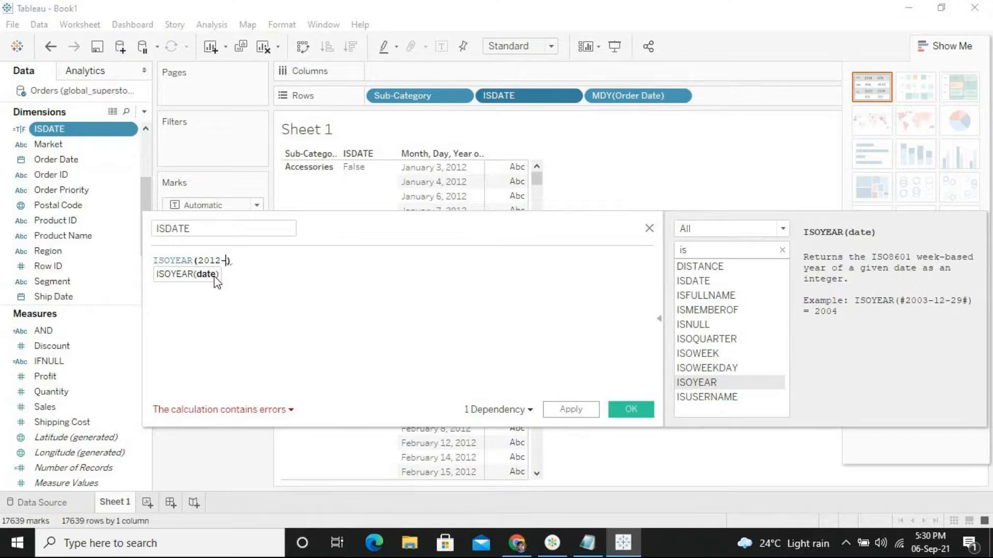
pyautogui.write("01-03'")
pyautogui.click(198, 261)
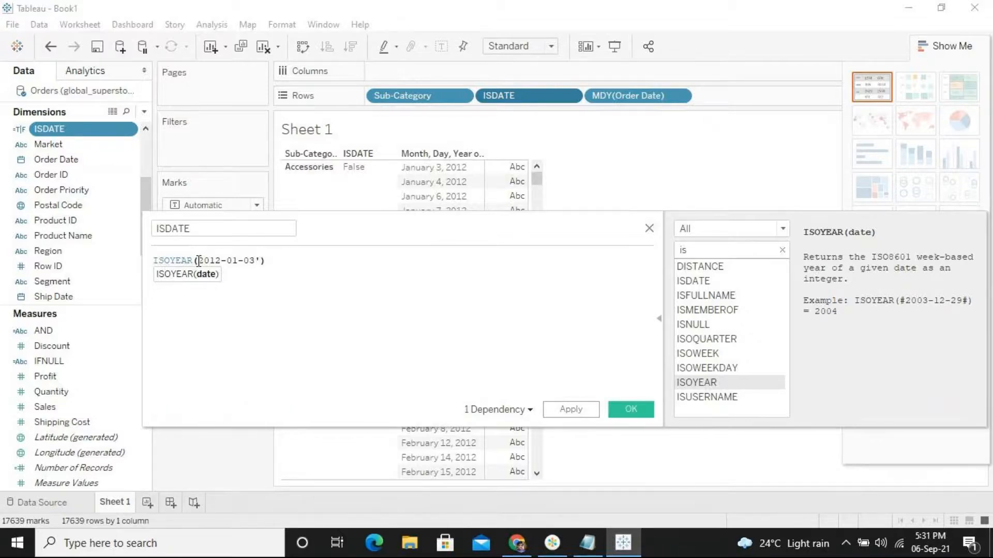
pyautogui.write("'")
pyautogui.write("'")
pyautogui.click(275, 261)
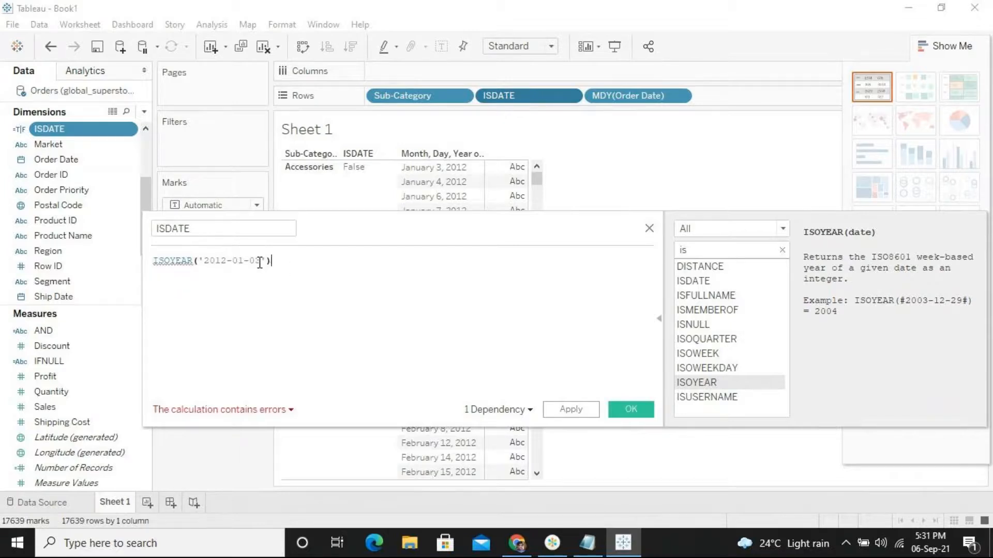
pyautogui.click(266, 262)
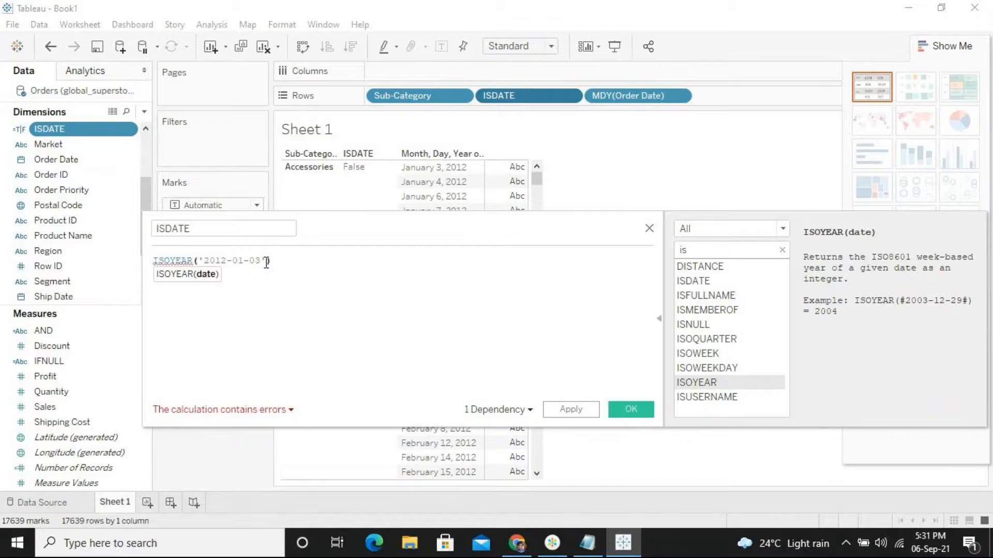
pyautogui.write("'")
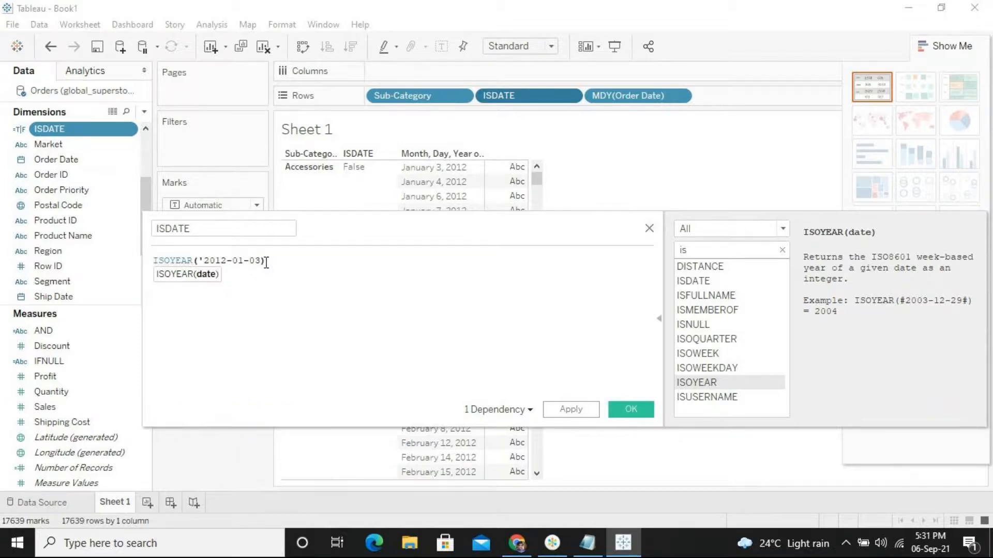
# Replace the ISOYEAR argument with the quoted date 'January3,2012'.
pyautogui.moveTo(263, 260); pyautogui.dragTo(201, 260)
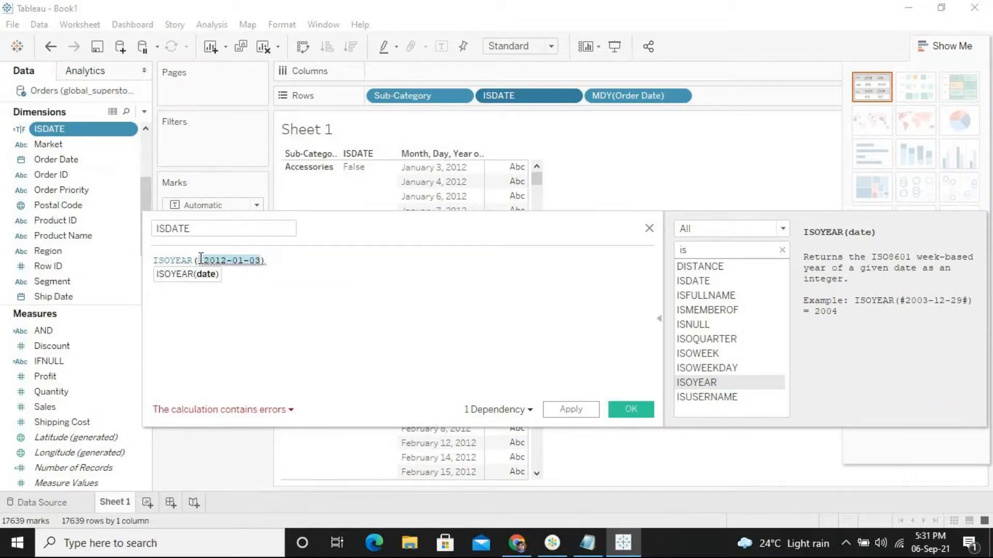
pyautogui.press('BackSpace')
pyautogui.write('Janu')
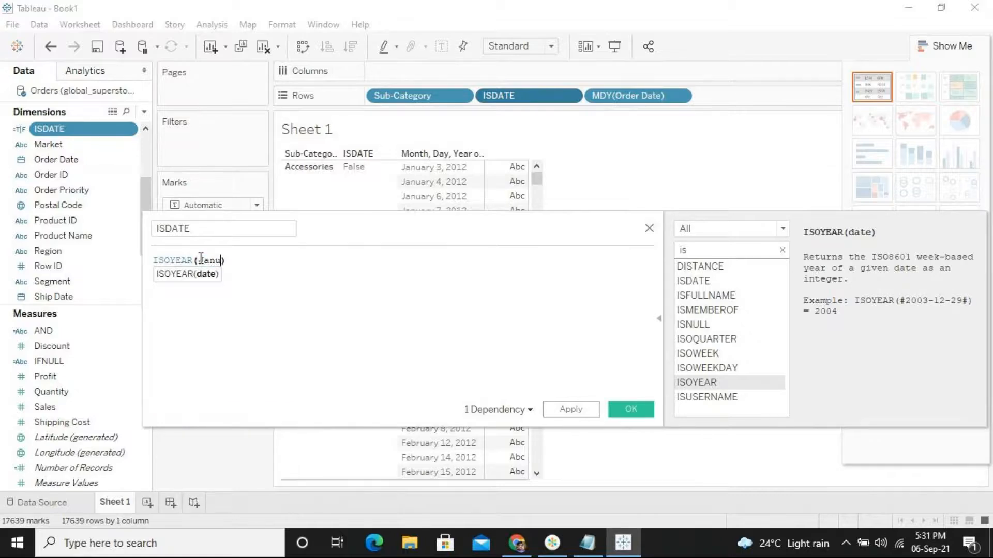
pyautogui.write('ary')
pyautogui.write(',m')
pyautogui.press('BackSpace')
pyautogui.press('BackSpace')
pyautogui.write("2012'")
pyautogui.click(200, 261)
pyautogui.write("'")
pyautogui.click(312, 264)
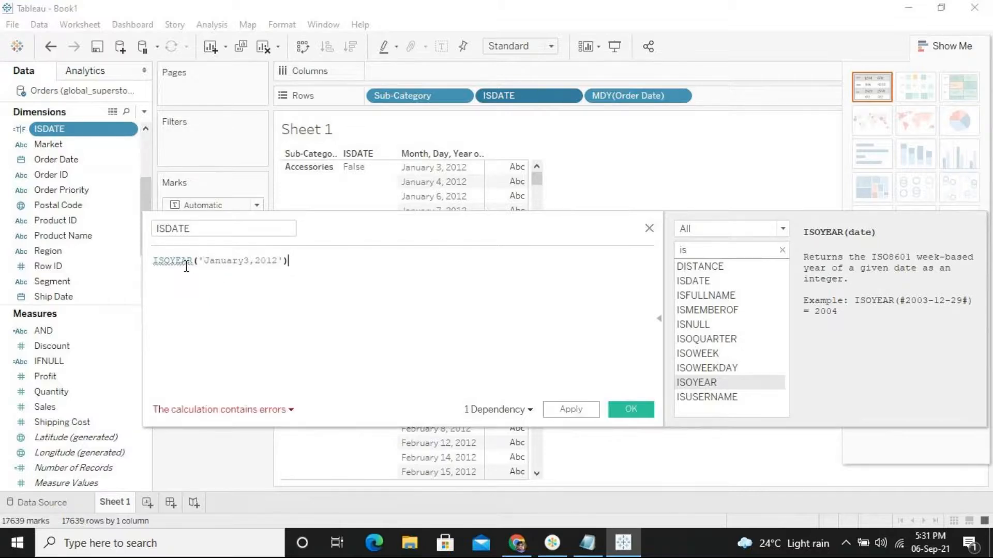
# Check the calculation's error and change the quotes around the date to hash signs, giving ISOYEAR(#January3,2012#).
pyautogui.moveTo(186, 267)
pyautogui.click(278, 412)
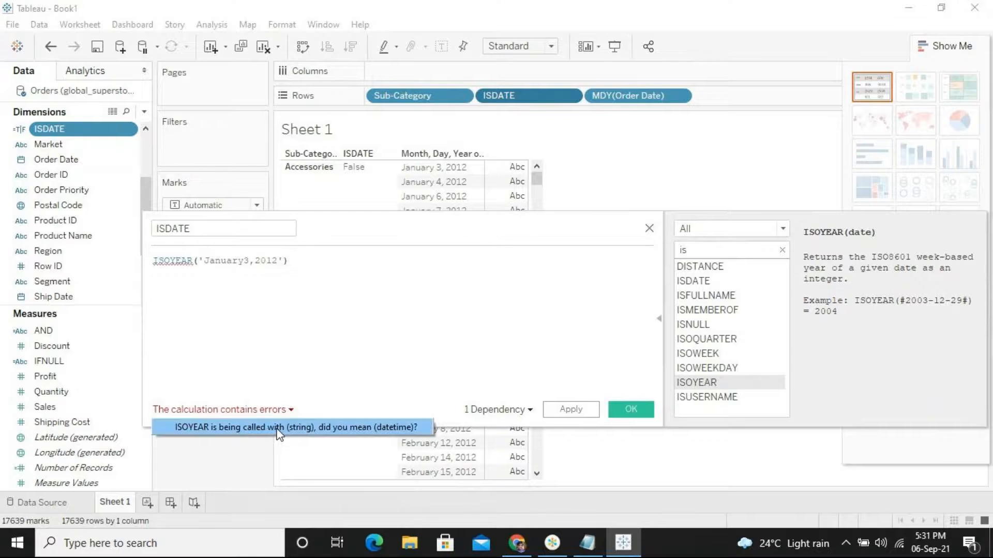
pyautogui.click(206, 260)
pyautogui.press('BackSpace')
pyautogui.write('#')
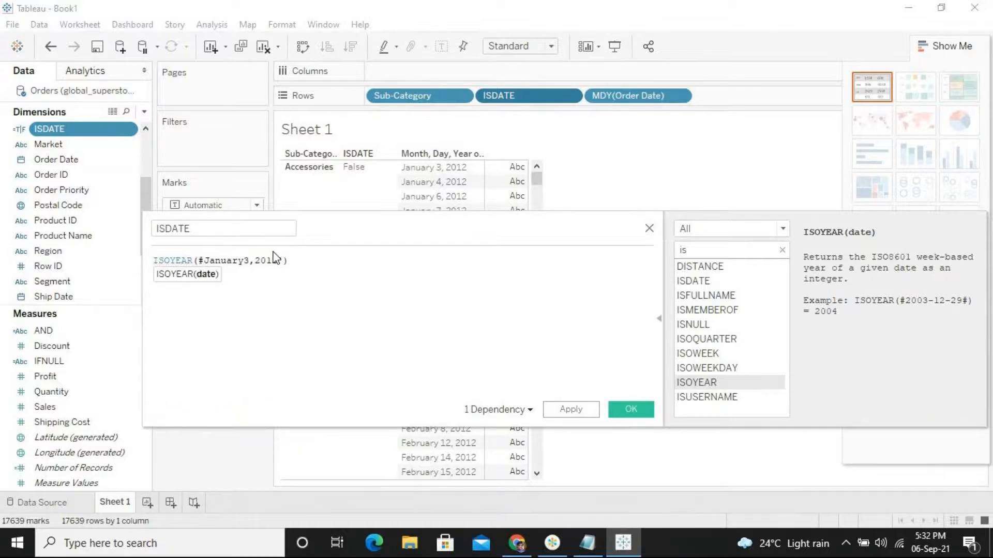
pyautogui.click(282, 260)
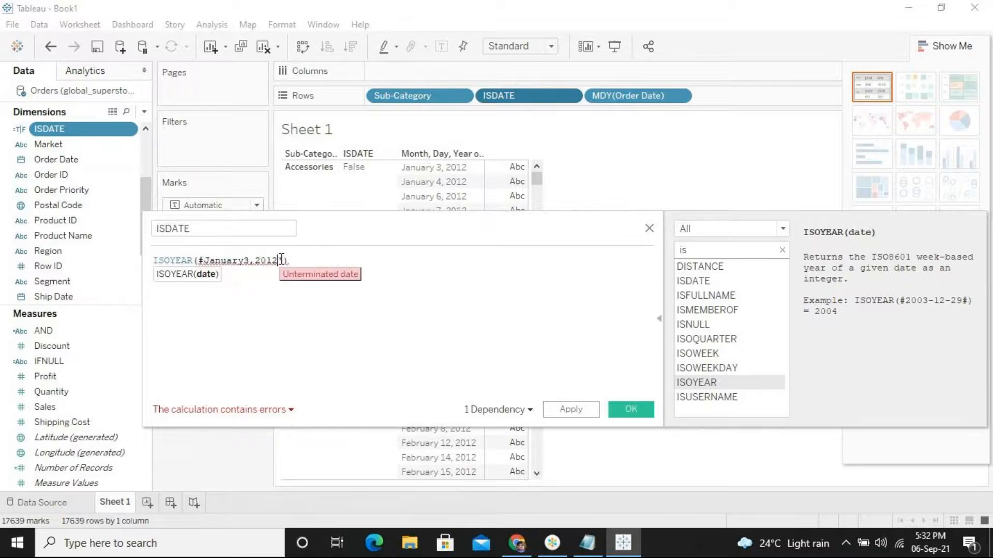
pyautogui.press('Delete')
pyautogui.write('#')
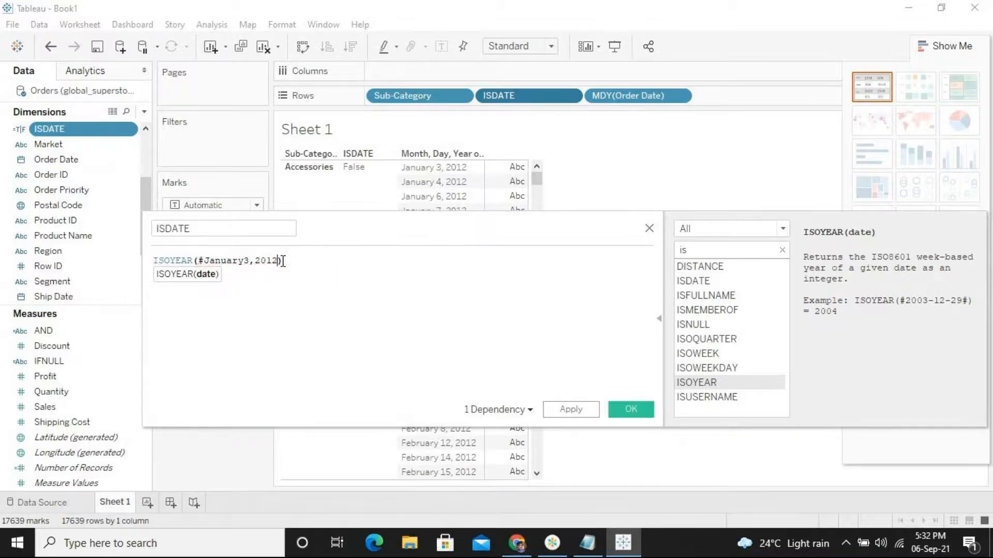
pyautogui.click(312, 259)
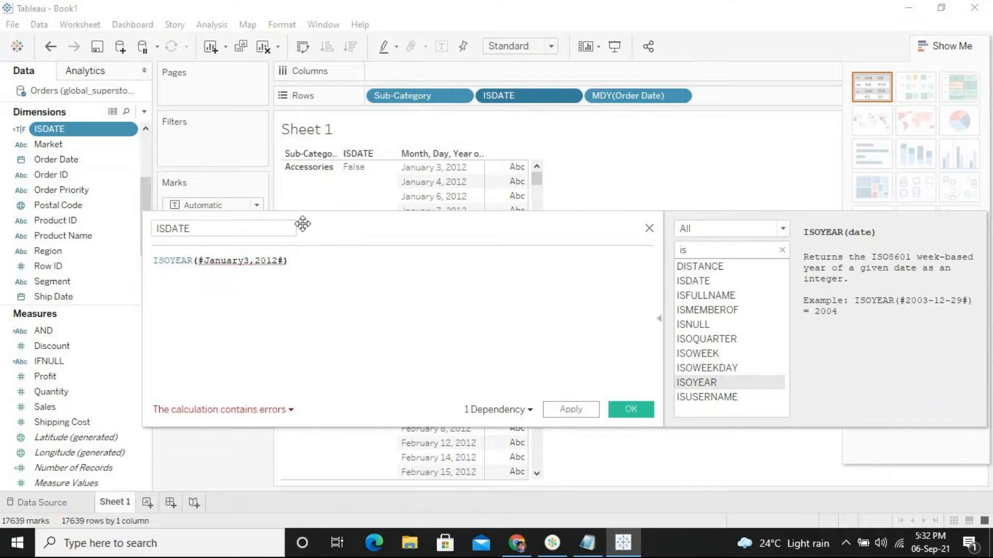
# Rewrite the formula as ISOYEAR('1-3-2012') and apply it.
pyautogui.press('BackSpace')
pyautogui.press('BackSpace')
pyautogui.press('BackSpace')
pyautogui.press('BackSpace')
pyautogui.press('BackSpace')
pyautogui.press('BackSpace')
pyautogui.press('BackSpace')
pyautogui.press('BackSpace')
pyautogui.press('BackSpace')
pyautogui.press('BackSpace')
pyautogui.press('BackSpace')
pyautogui.press('BackSpace')
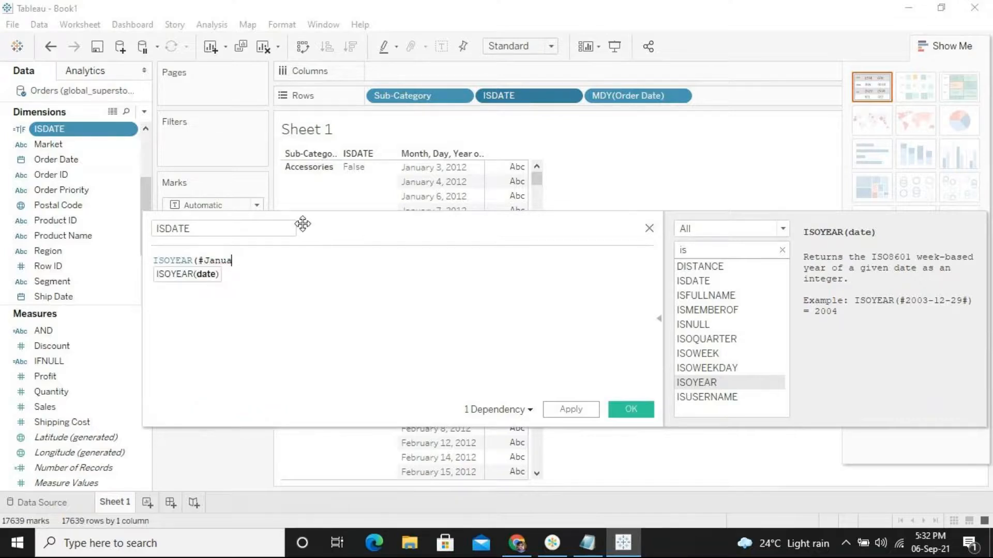
pyautogui.press('BackSpace')
pyautogui.press('BackSpace')
pyautogui.press('BackSpace')
pyautogui.press('BackSpace')
pyautogui.write("'1-")
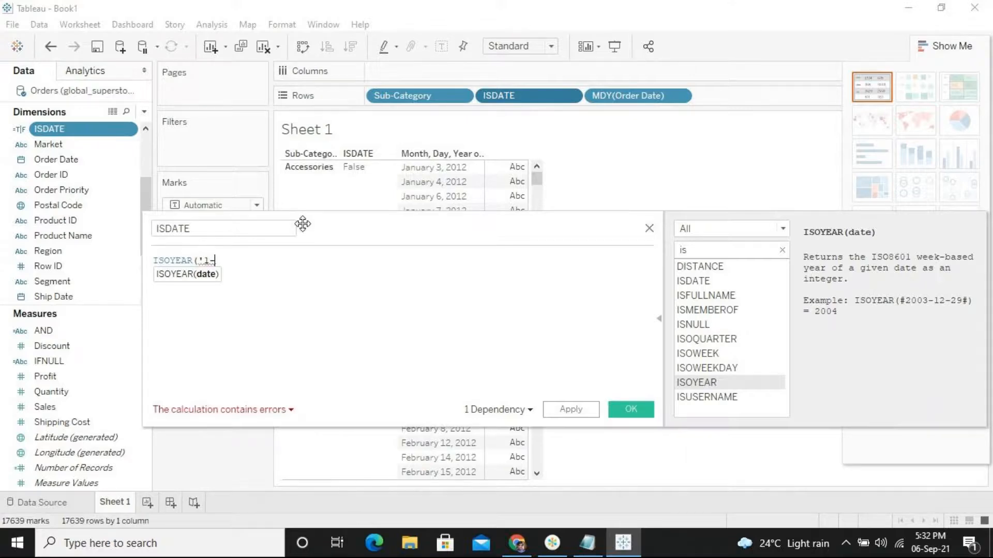
pyautogui.write('3-')
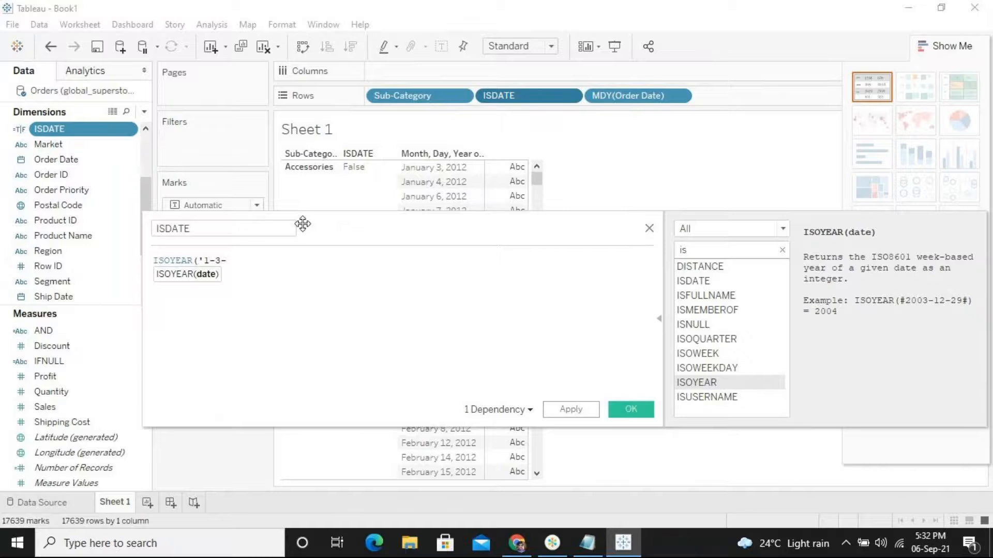
pyautogui.write("2012')")
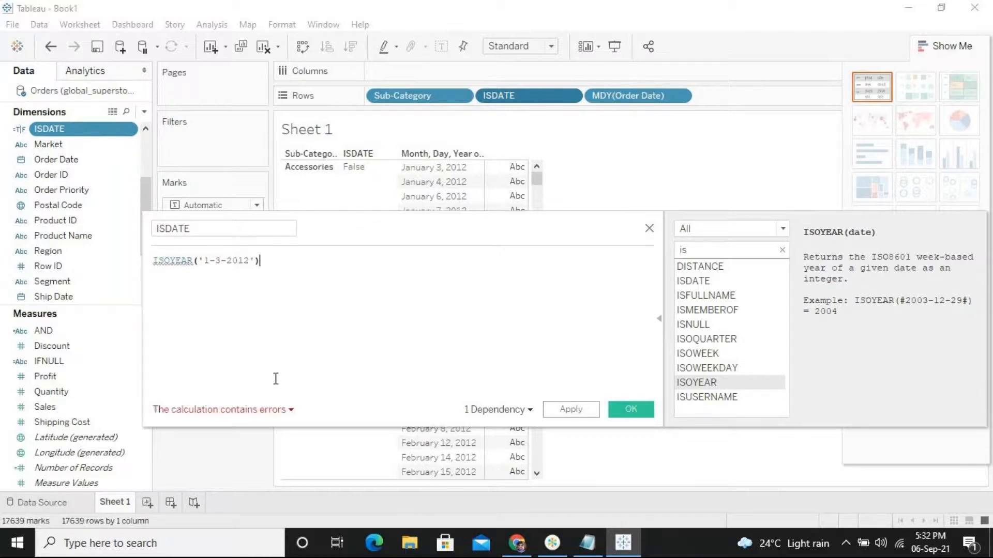
pyautogui.click(480, 410)
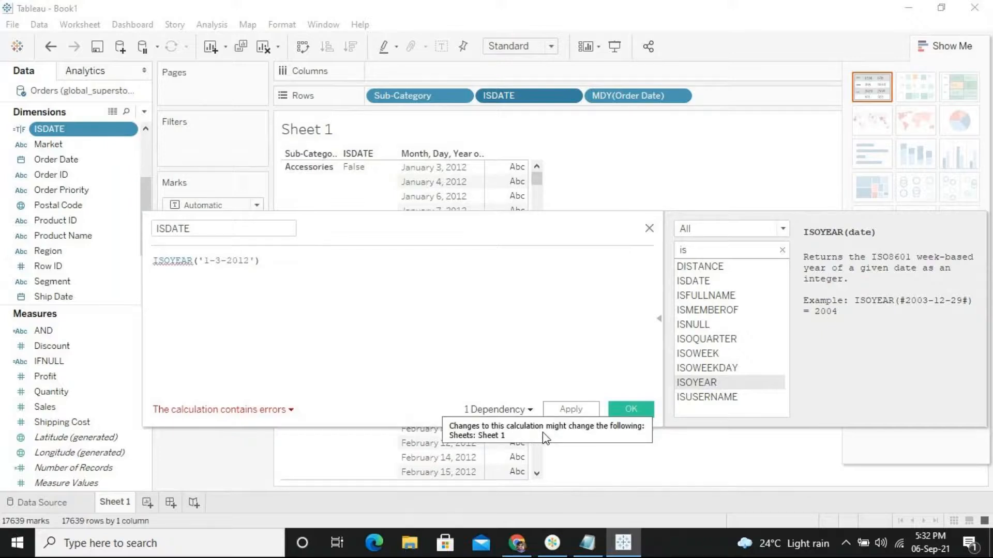
pyautogui.click(573, 412)
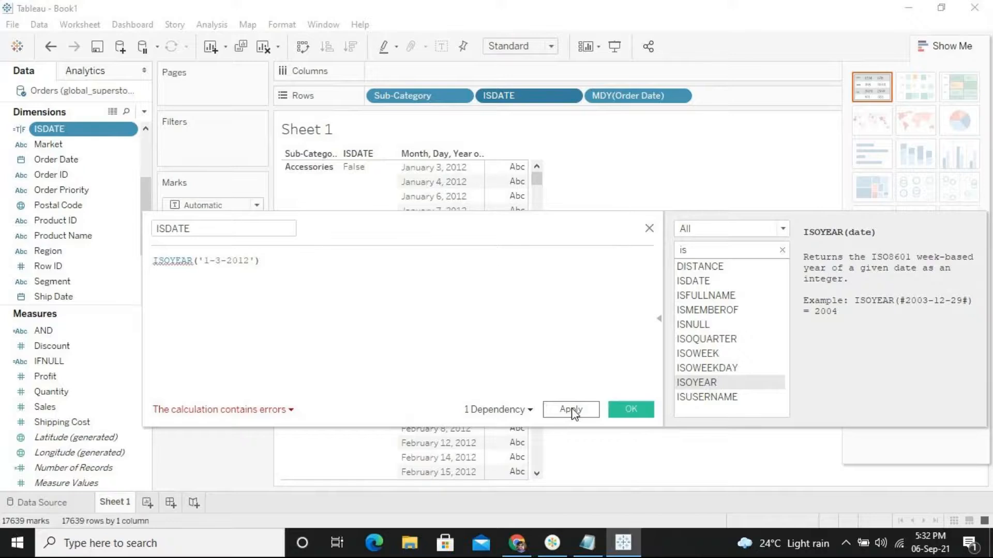
pyautogui.click(572, 410)
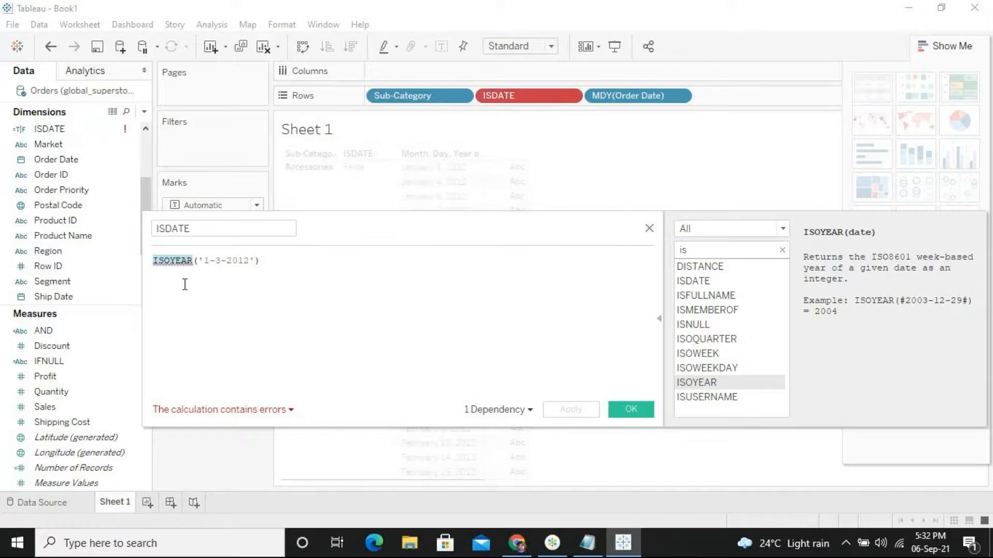
# Delete the quoted date and closing bracket from the formula, keeping only ISOYEAR and its opening bracket.
pyautogui.click(291, 261)
pyautogui.press('BackSpace')
pyautogui.press('BackSpace')
pyautogui.press('BackSpace')
pyautogui.press('BackSpace')
pyautogui.press('BackSpace')
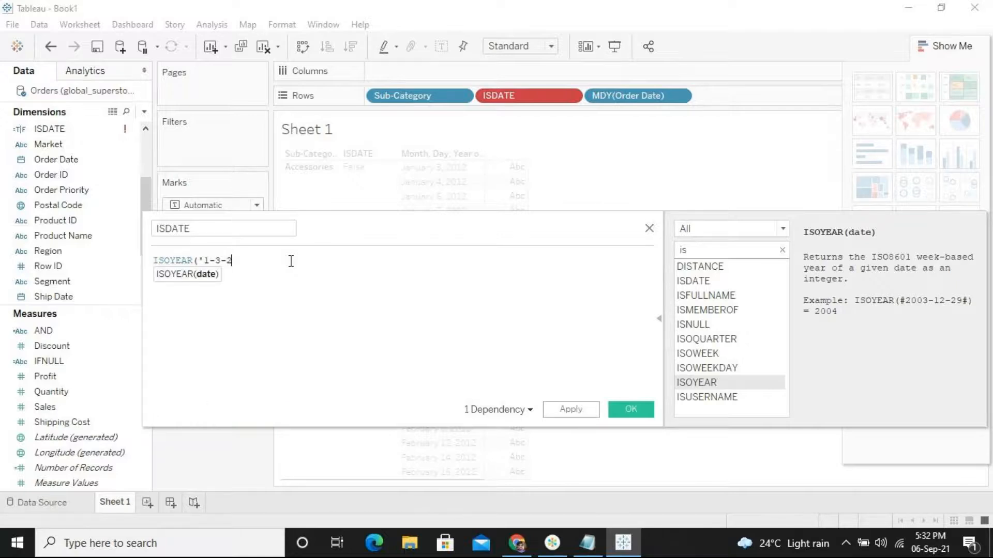
pyautogui.press('BackSpace')
pyautogui.press('BackSpace')
pyautogui.press('BackSpace')
pyautogui.press('BackSpace')
pyautogui.press('BackSpace')
pyautogui.press('BackSpace')
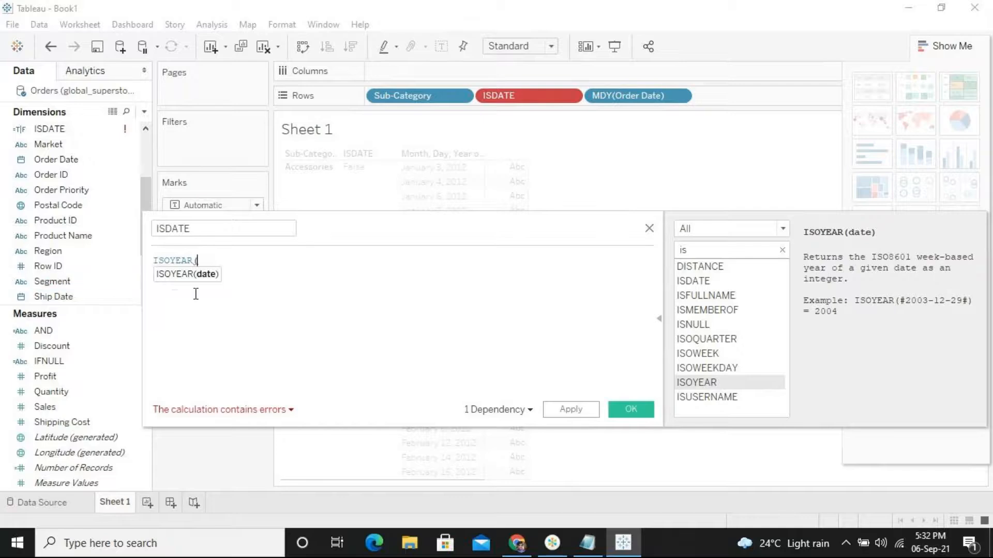
pyautogui.write('oer')
pyautogui.press('BackSpace')
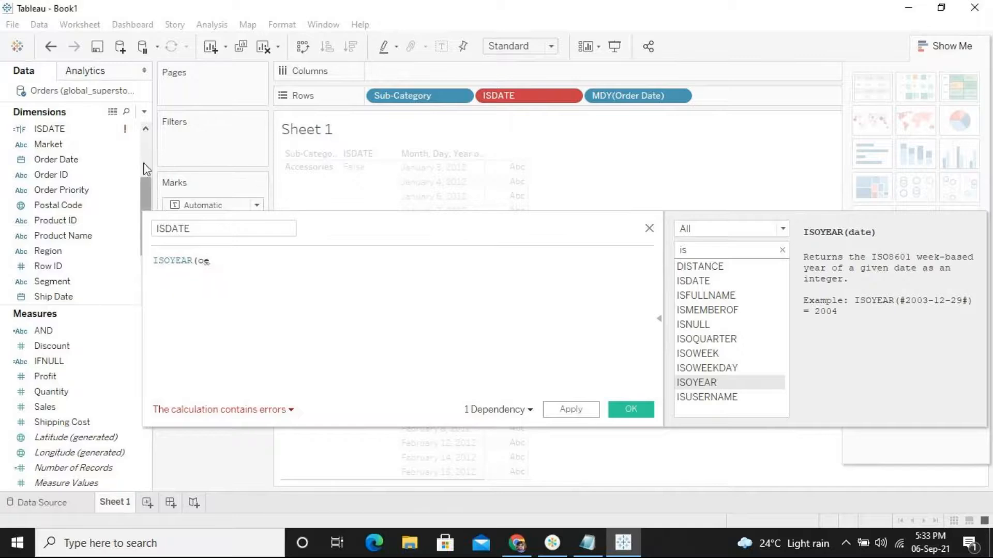
pyautogui.moveTo(149, 194); pyautogui.dragTo(152, 142)
pyautogui.click(222, 262)
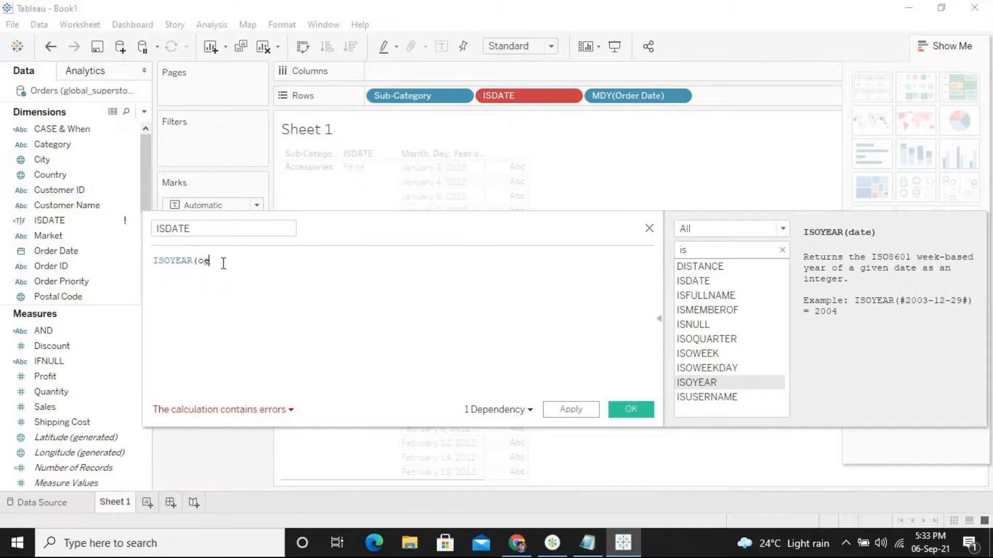
pyautogui.press('BackSpace')
pyautogui.press('BackSpace')
# Try ISDATE without its own brackets as the argument of ISOYEAR.
pyautogui.write('isd')
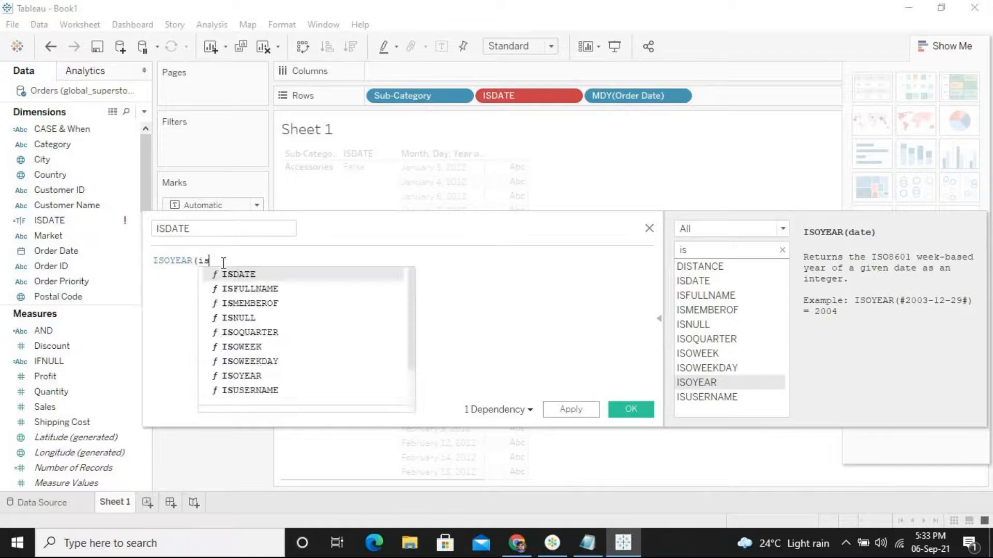
pyautogui.press('Return')
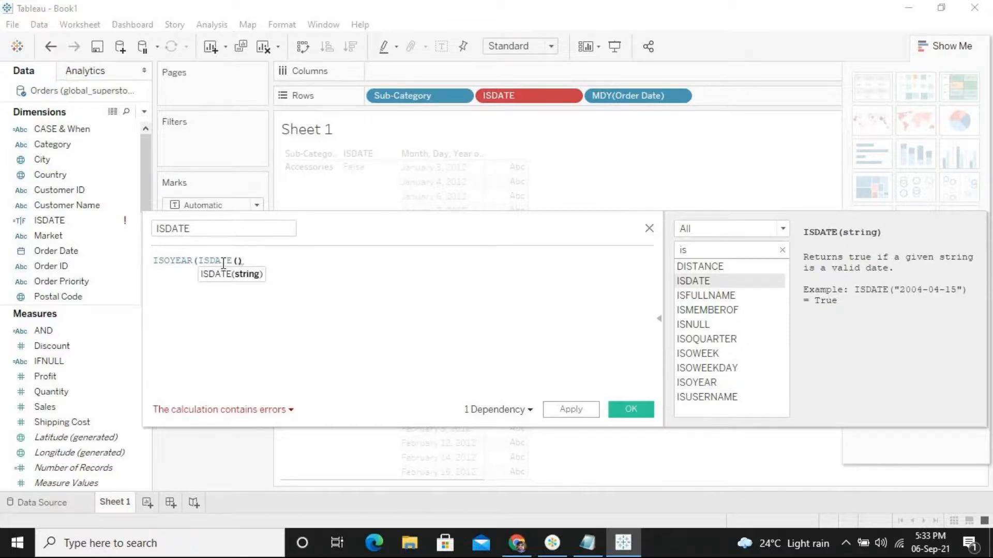
pyautogui.press('BackSpace')
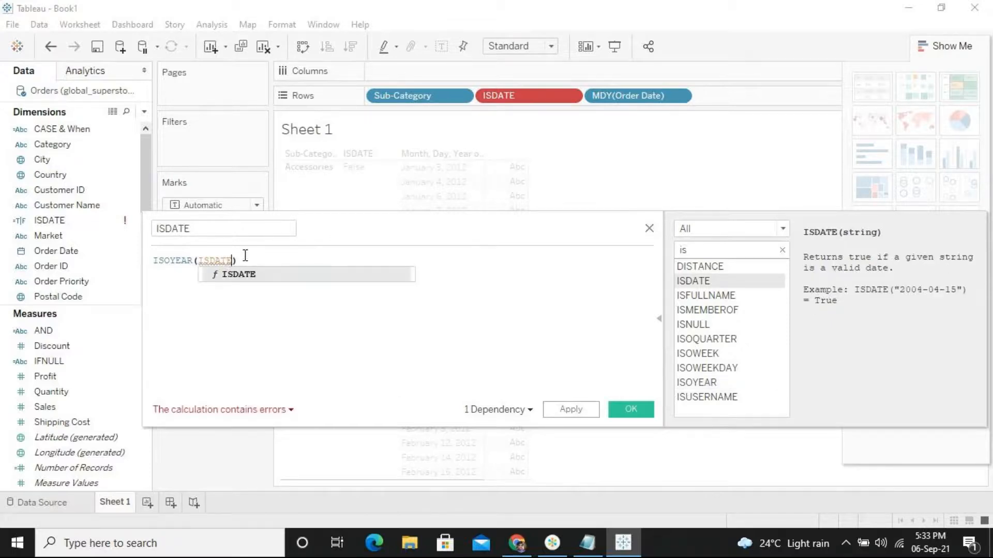
pyautogui.click(244, 260)
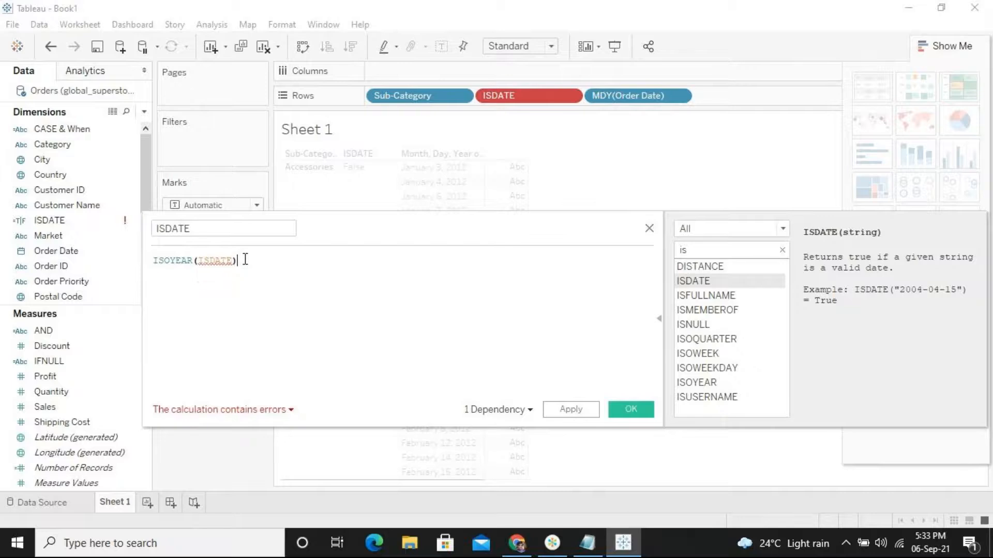
# Clear the entire ISOYEAR formula from the ISDATE calculation and close its editor without applying.
pyautogui.press('BackSpace')
pyautogui.press('BackSpace')
pyautogui.press('BackSpace')
pyautogui.press('BackSpace')
pyautogui.press('BackSpace')
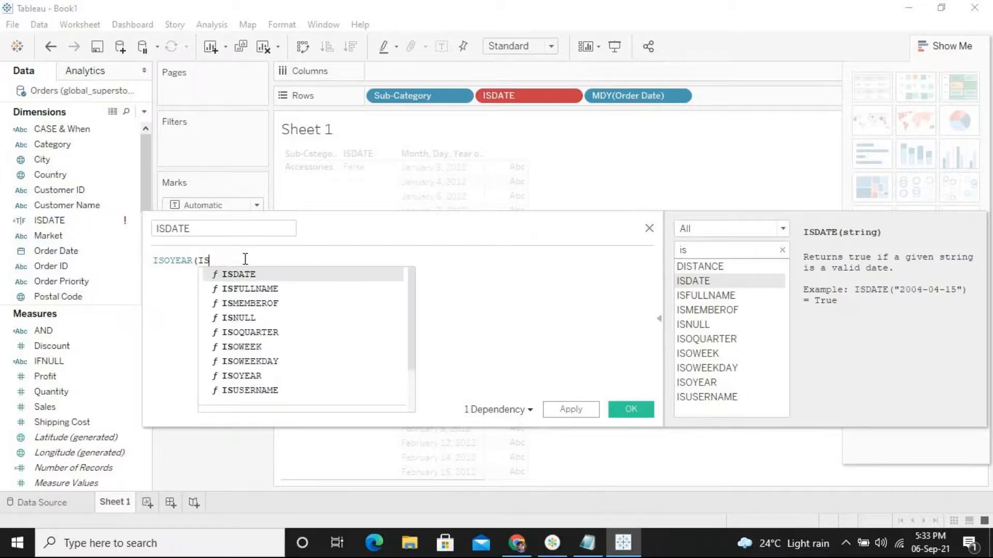
pyautogui.press('BackSpace')
pyautogui.press('BackSpace')
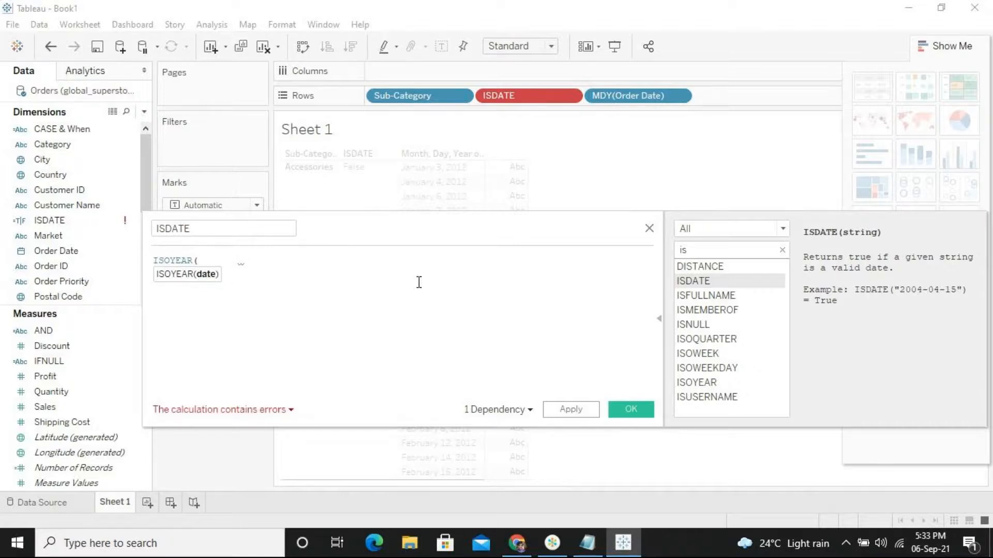
pyautogui.hotkey('ctrl', 'a')
pyautogui.press('BackSpace')
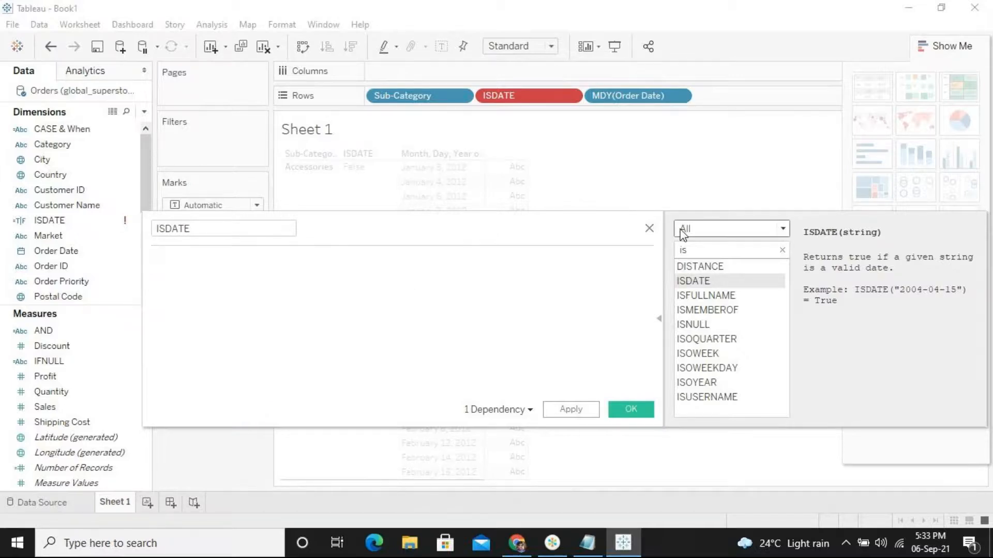
pyautogui.click(649, 228)
# Remove ISDATE from Rows and delete the ISDATE calculated field from the dimensions.
pyautogui.moveTo(510, 97); pyautogui.dragTo(73, 235)
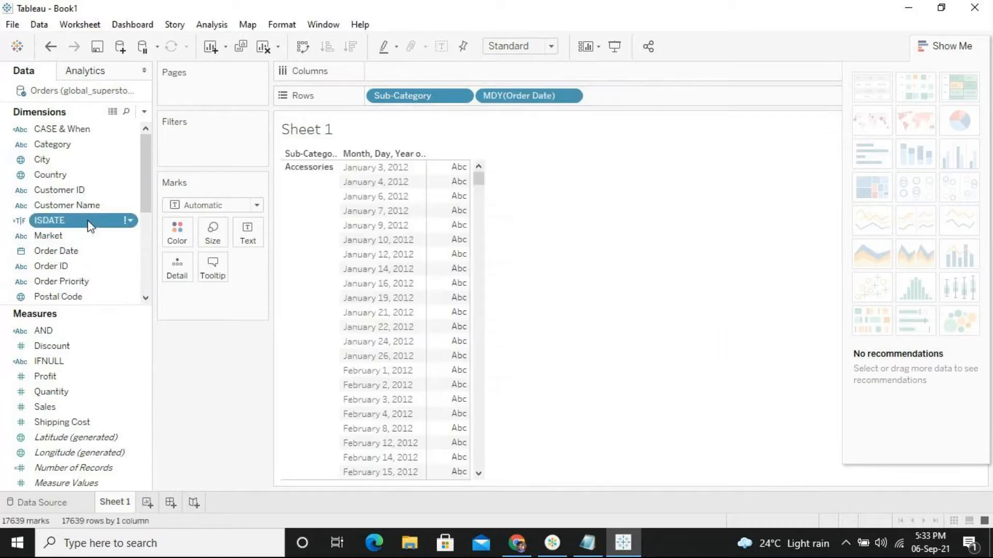
pyautogui.rightClick(91, 226)
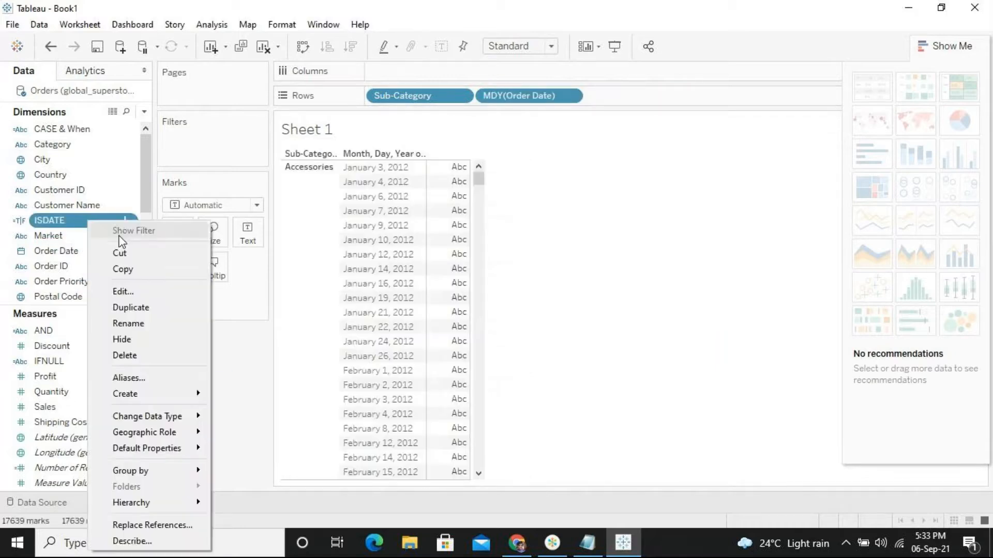
pyautogui.click(153, 355)
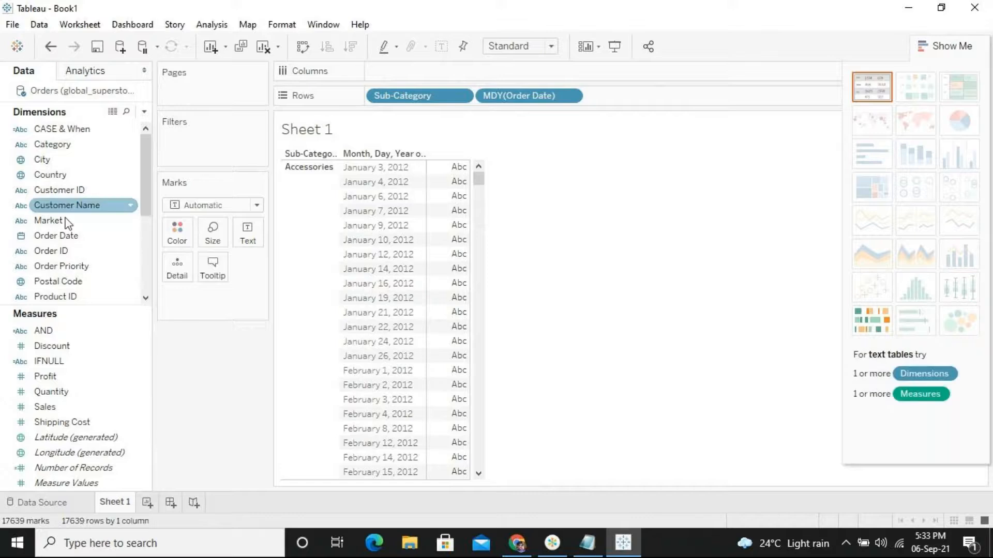
pyautogui.click(148, 279)
pyautogui.rightClick(121, 299)
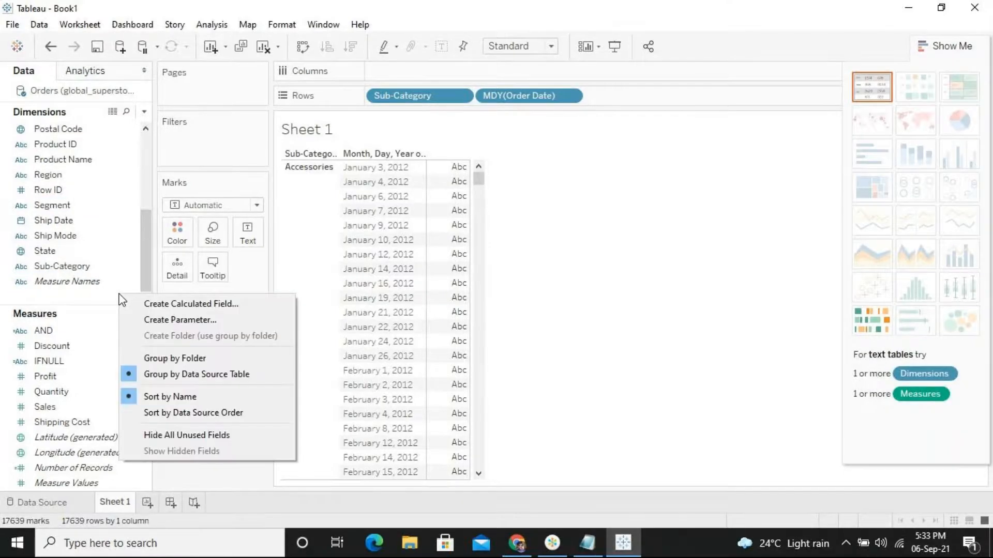
pyautogui.click(221, 305)
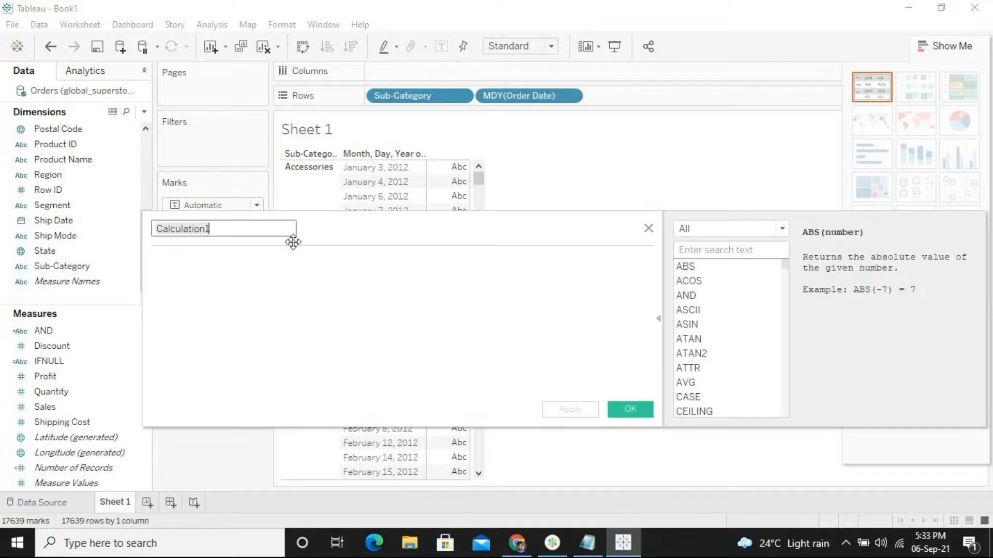
pyautogui.click(649, 228)
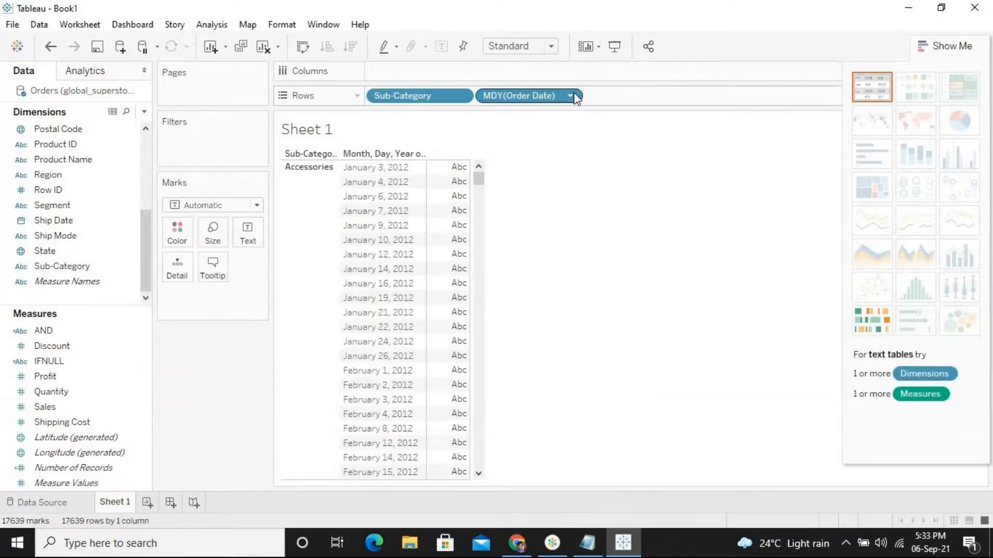
# Try Days as the custom date detail for Order Date, set it back to Month / Day / Year and confirm.
pyautogui.click(572, 96)
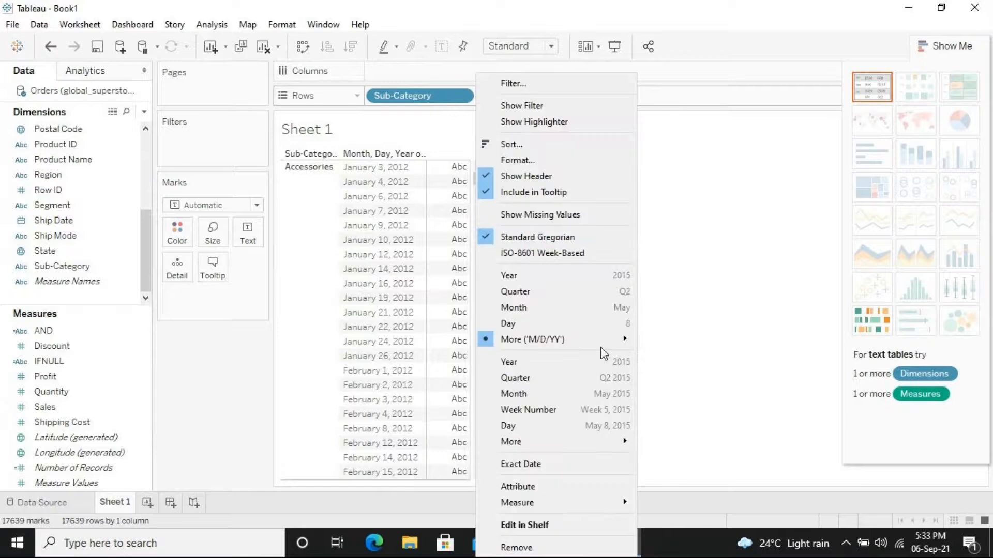
pyautogui.moveTo(592, 444)
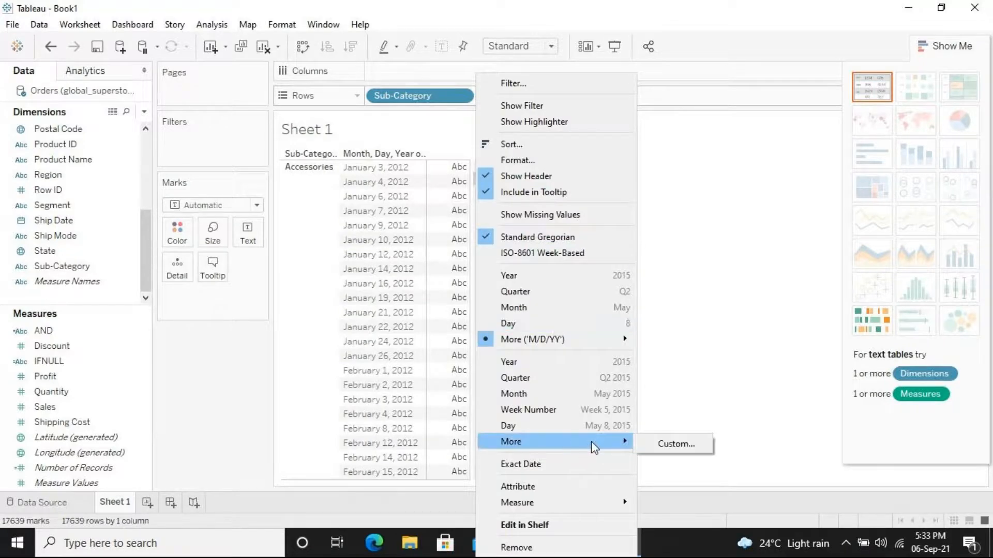
pyautogui.click(672, 444)
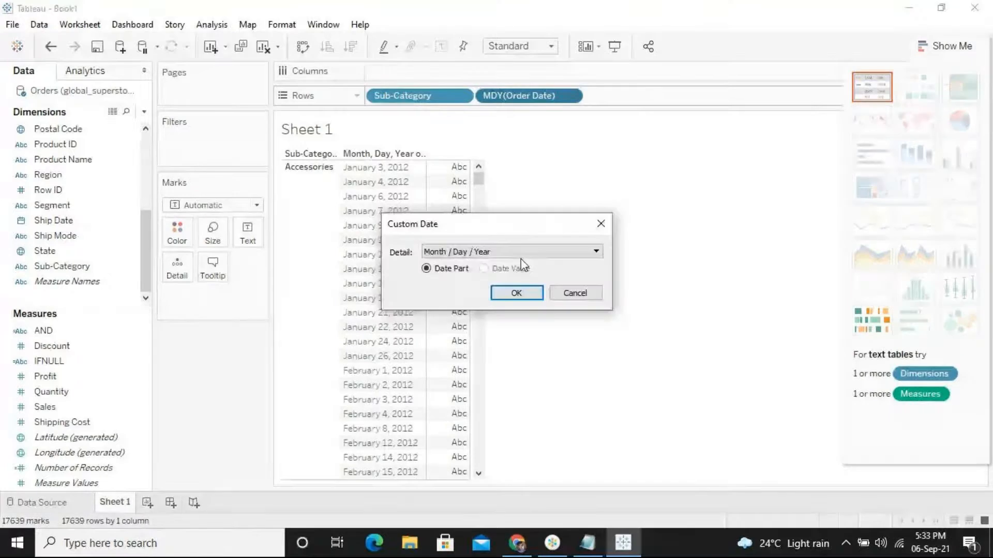
pyautogui.click(522, 257)
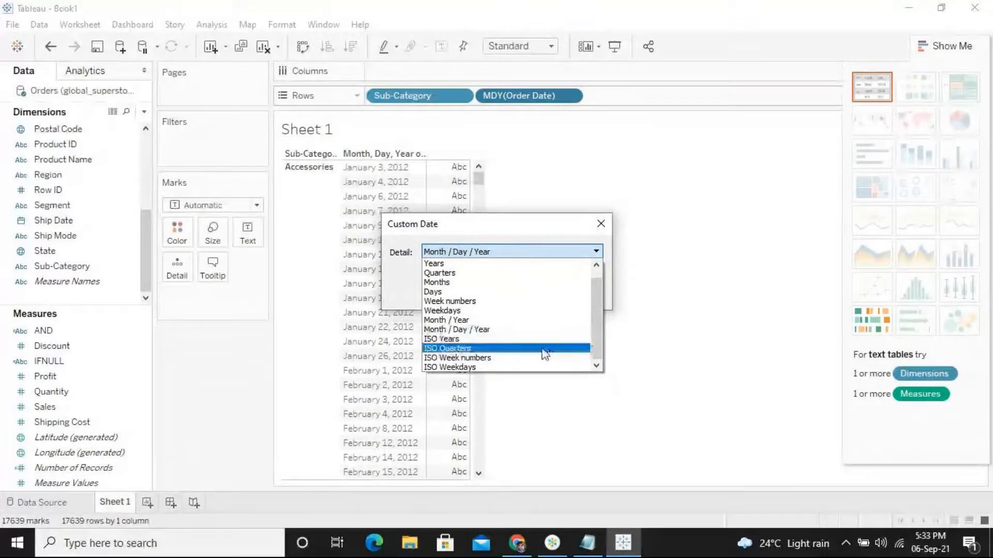
pyautogui.click(539, 291)
pyautogui.click(554, 253)
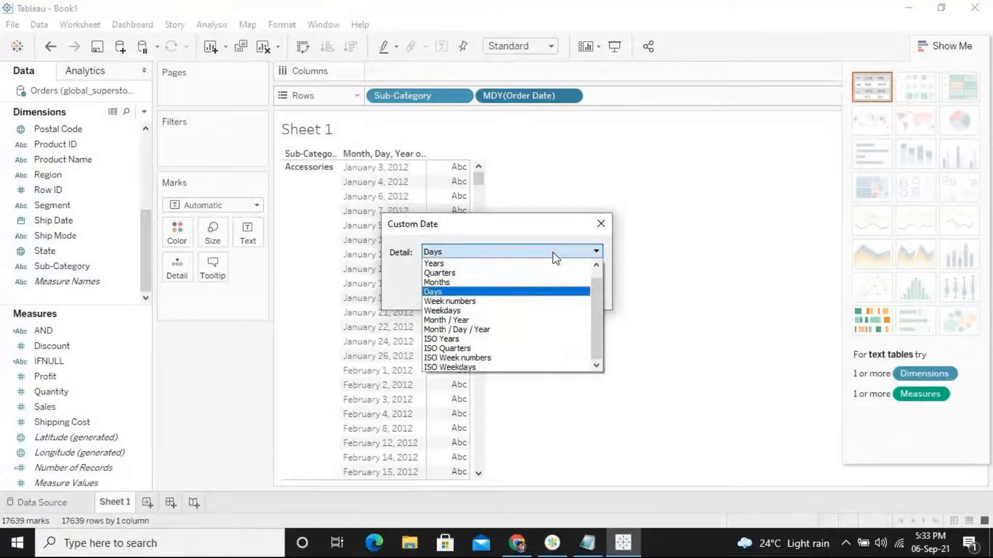
pyautogui.click(542, 329)
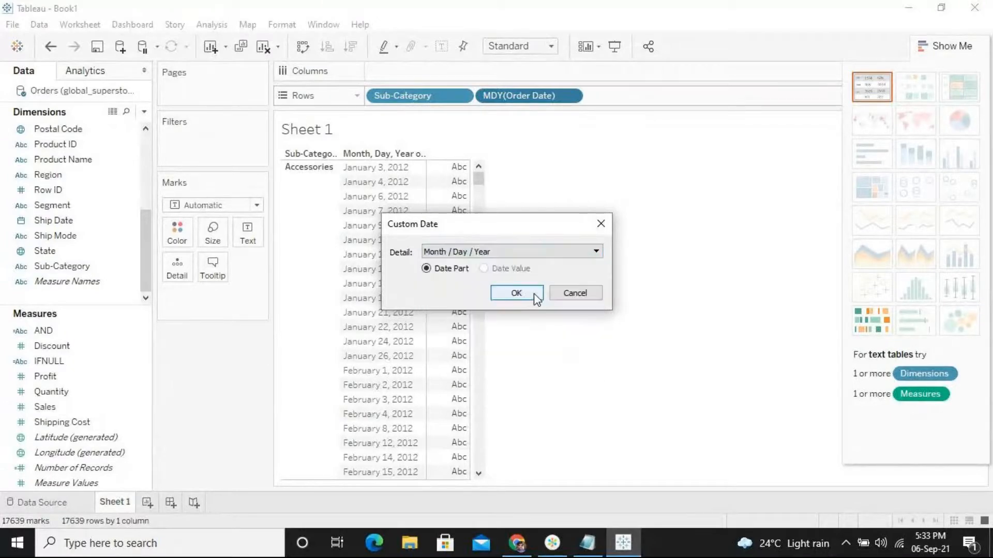
pyautogui.click(533, 293)
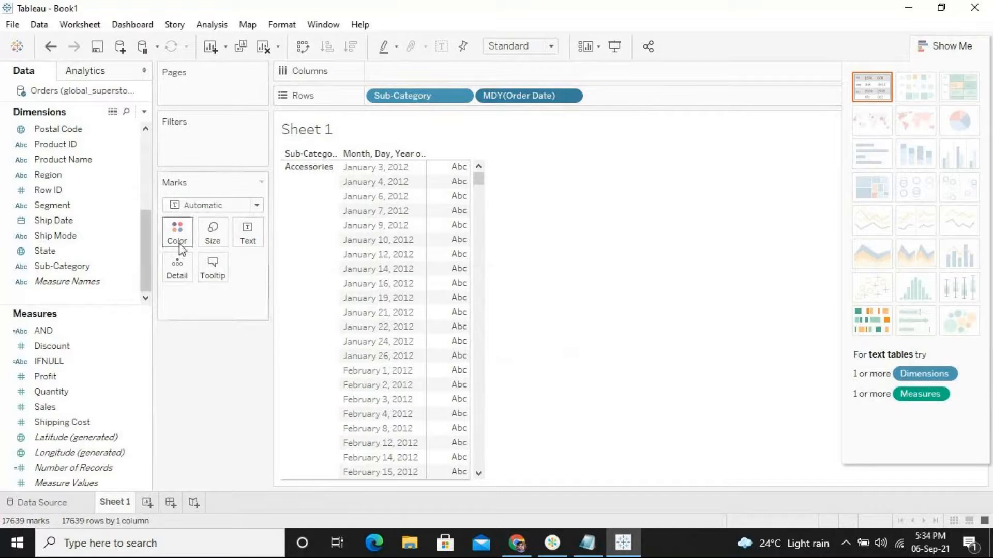
# Search the functions for "is" in a new calculation, read the ISOWEEKDAY and ISOYEAR descriptions, and close the editor.
pyautogui.rightClick(125, 302)
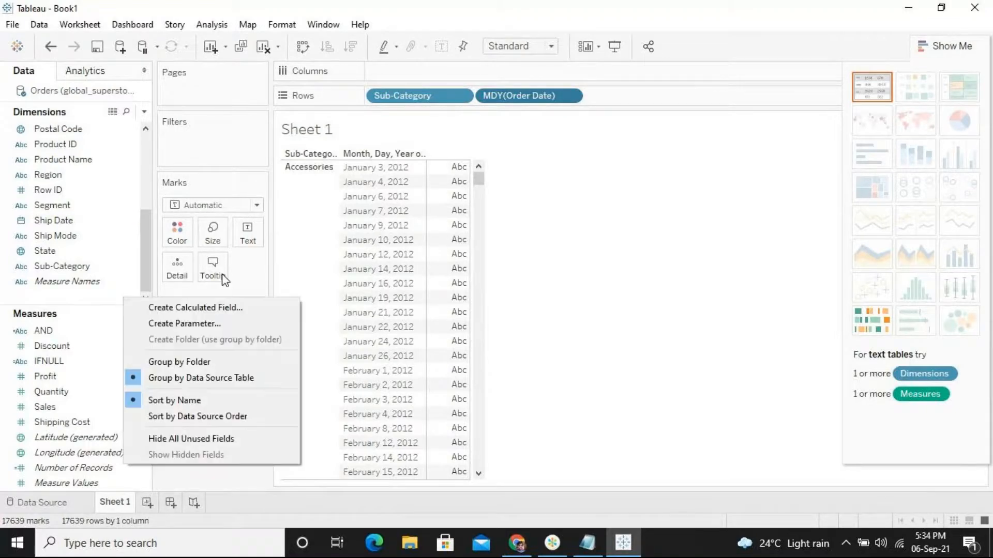
pyautogui.click(215, 310)
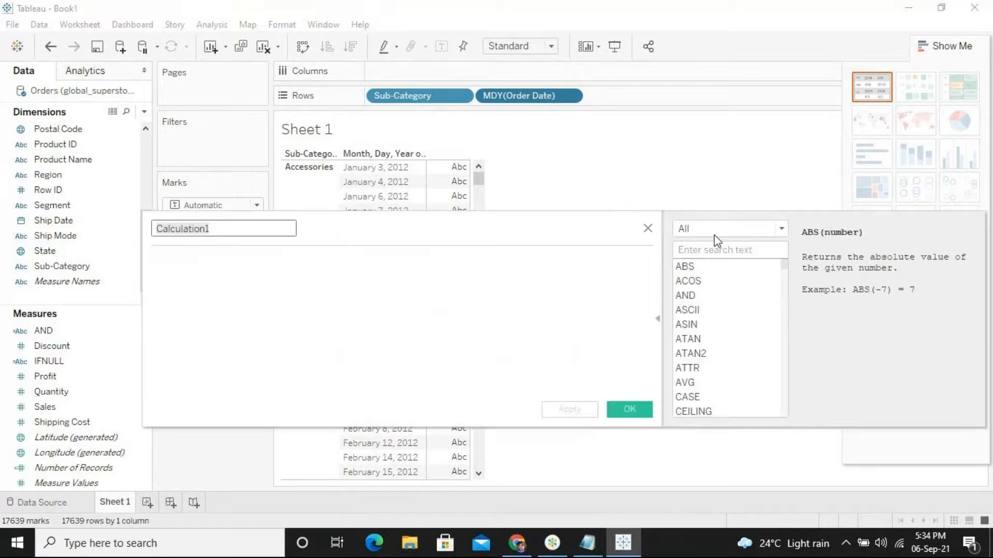
pyautogui.click(714, 249)
pyautogui.write('i')
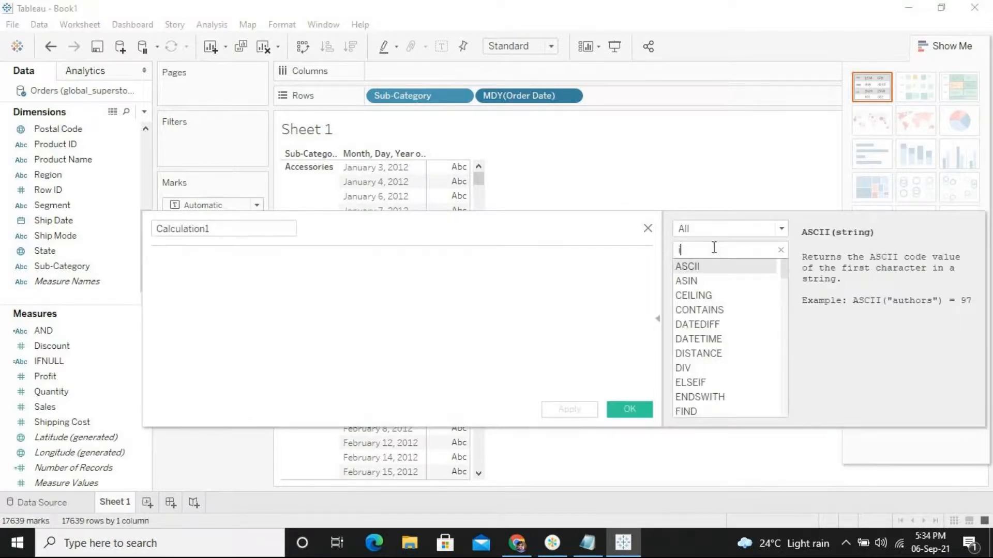
pyautogui.write('s')
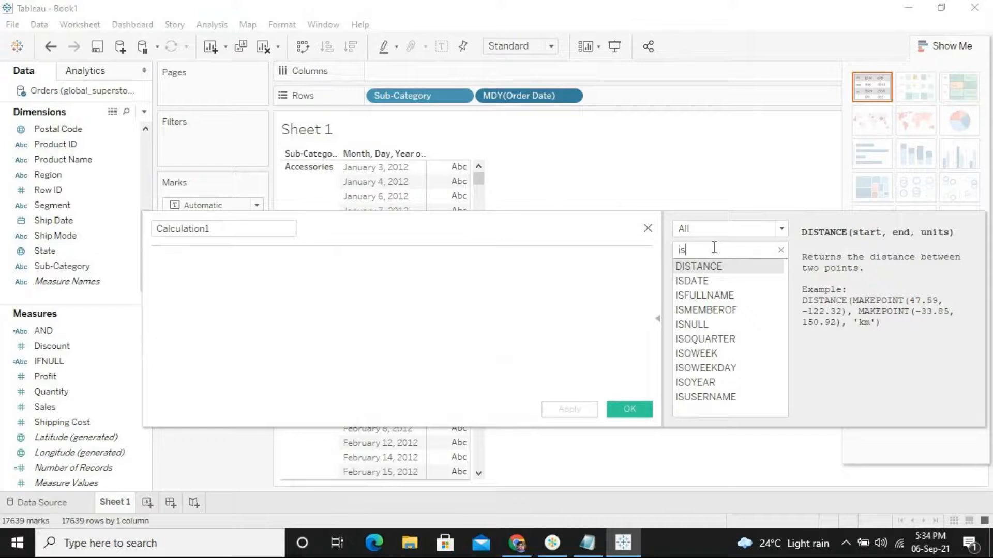
pyautogui.click(714, 356)
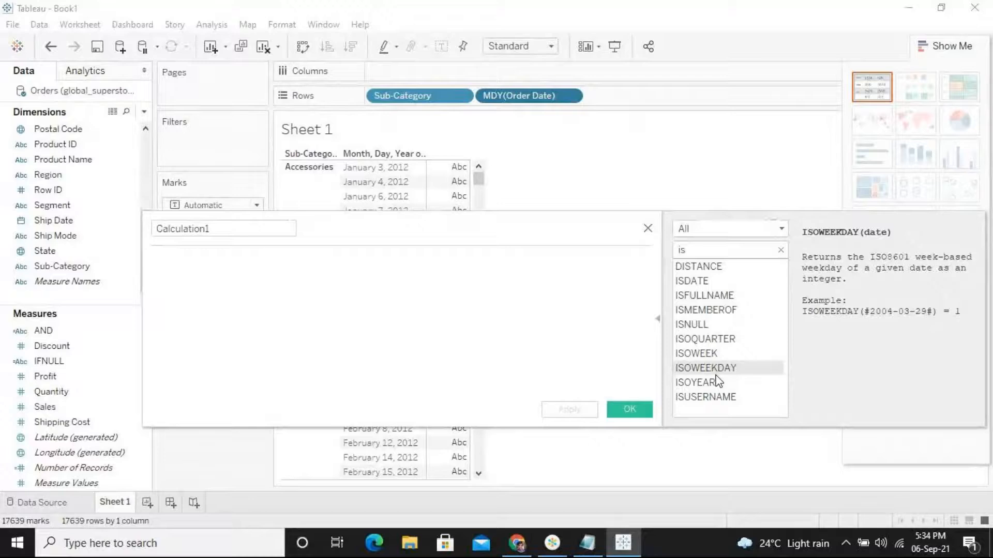
pyautogui.click(714, 383)
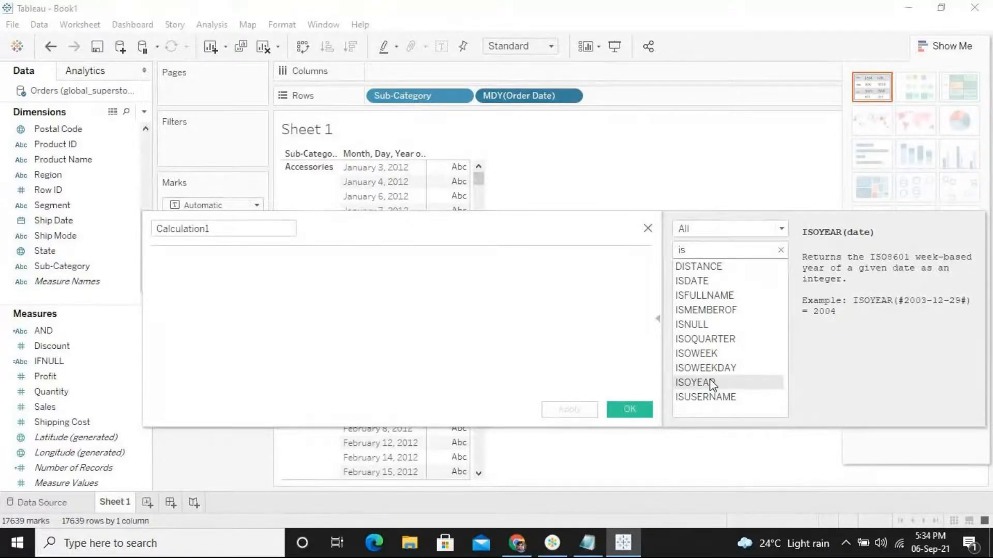
pyautogui.click(647, 229)
# Apply ISO Quarters as the custom date detail for Order Date on Rows, and undo the change.
pyautogui.click(570, 96)
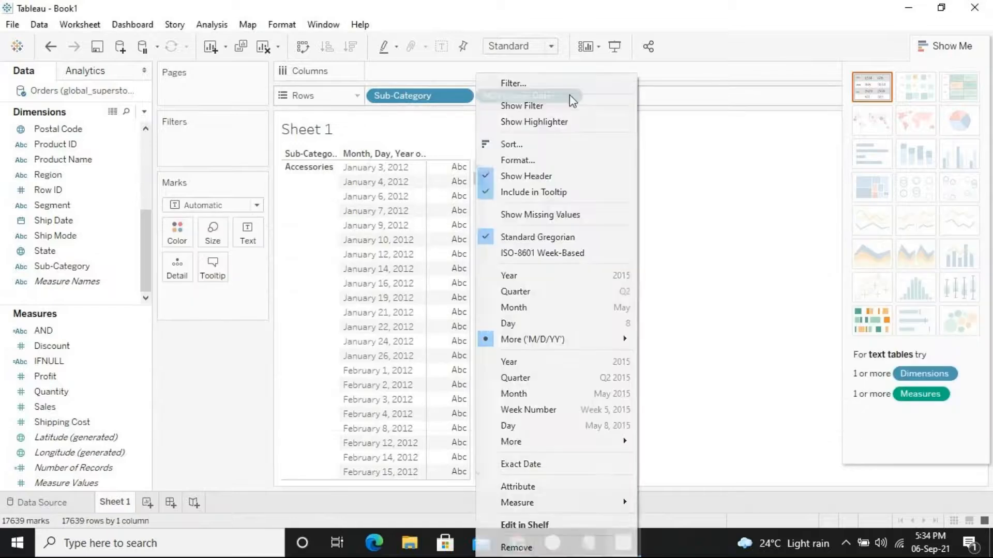
pyautogui.moveTo(571, 345)
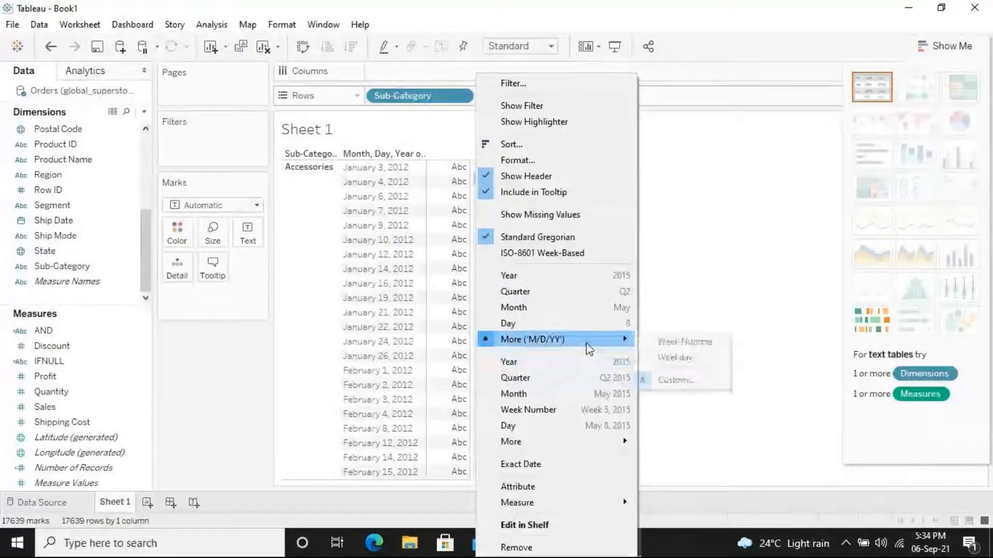
pyautogui.moveTo(620, 442)
pyautogui.click(672, 443)
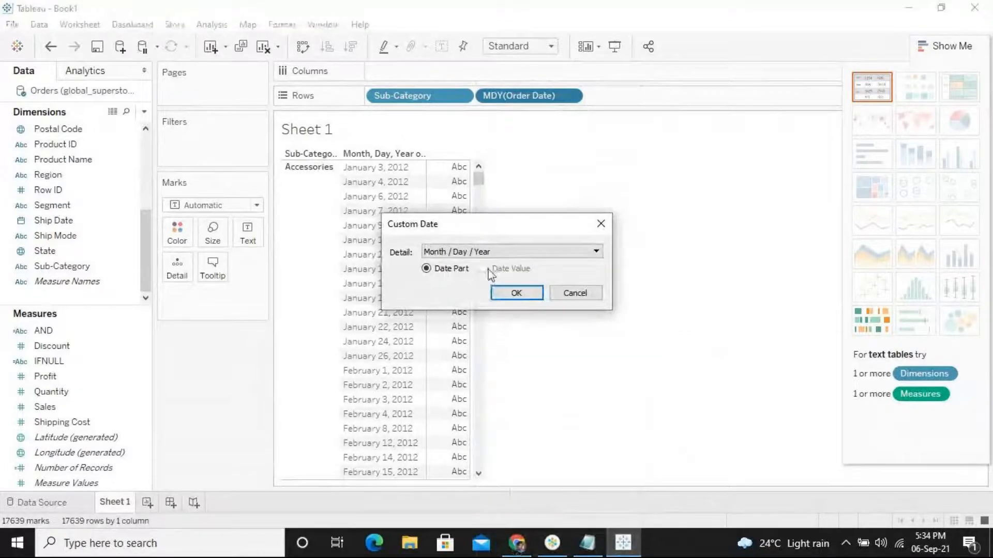
pyautogui.click(491, 252)
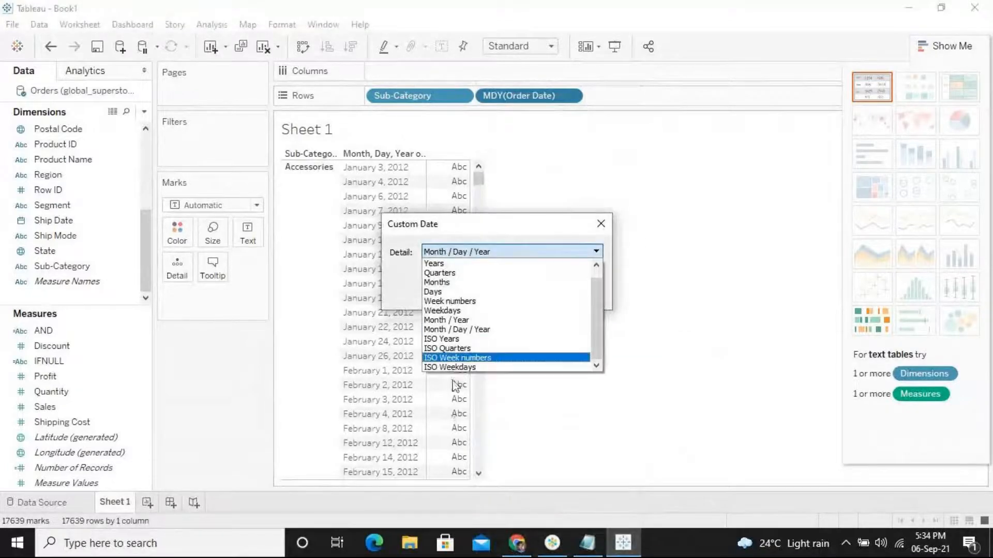
pyautogui.click(458, 349)
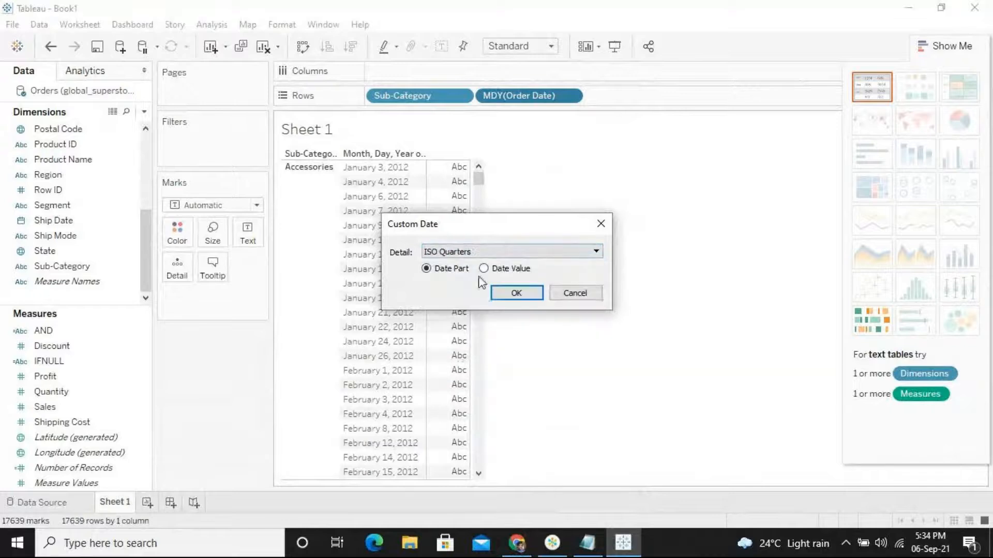
pyautogui.click(516, 292)
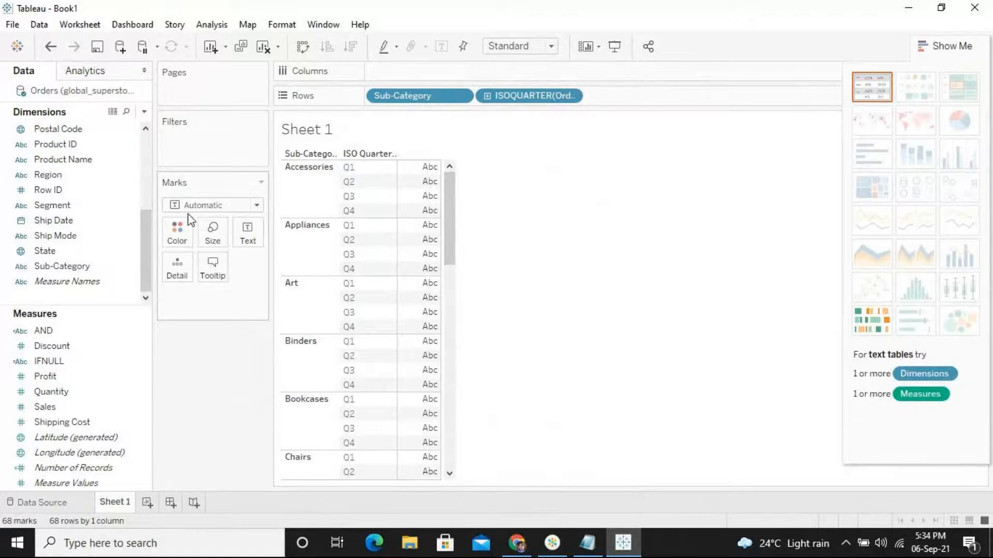
pyautogui.hotkey('ctrl', 'z')
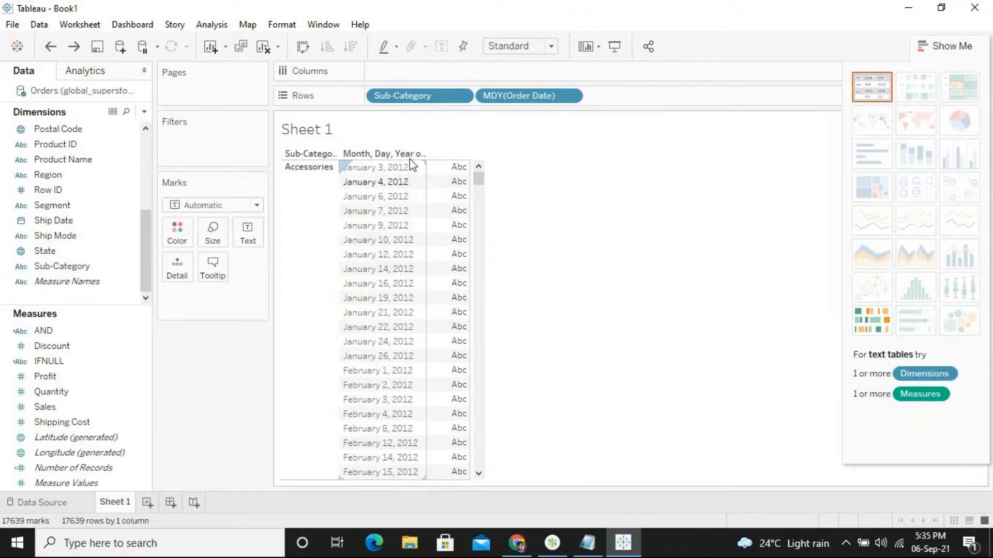
# Switch Order Date on Rows to the Month date part and drill it down to days.
pyautogui.click(569, 98)
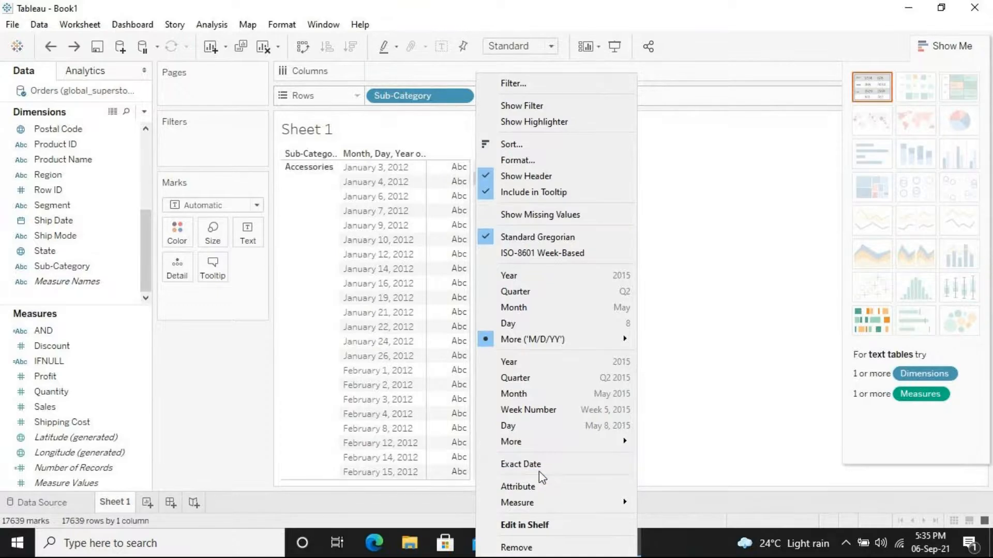
pyautogui.click(605, 312)
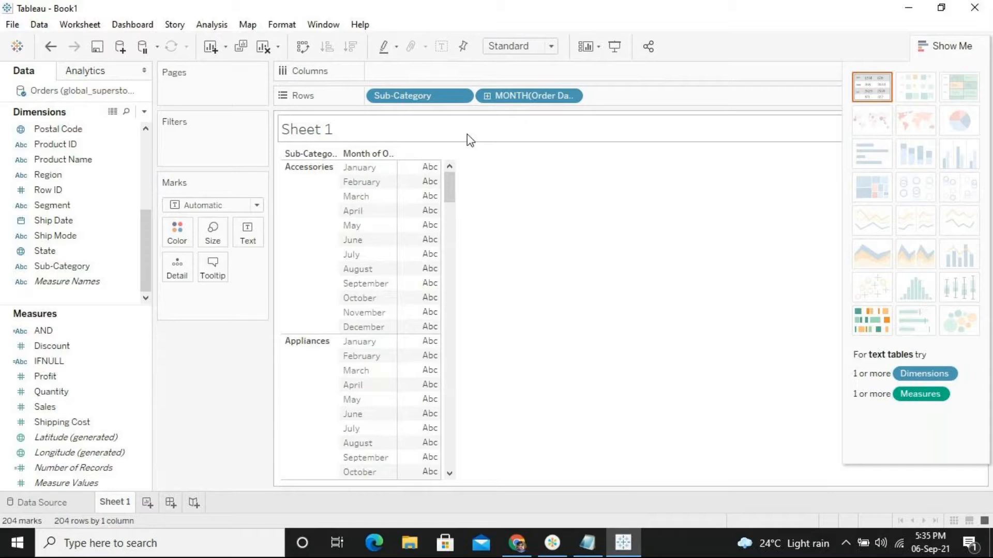
pyautogui.click(488, 96)
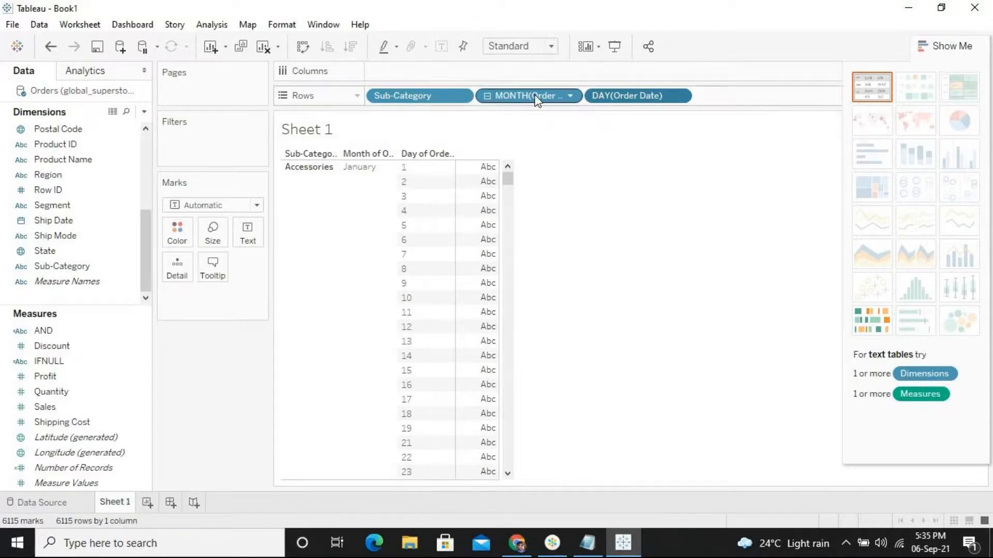
# Remove the month and day Order Date fields from Rows, leaving only Sub-Category.
pyautogui.moveTo(536, 100); pyautogui.dragTo(206, 417)
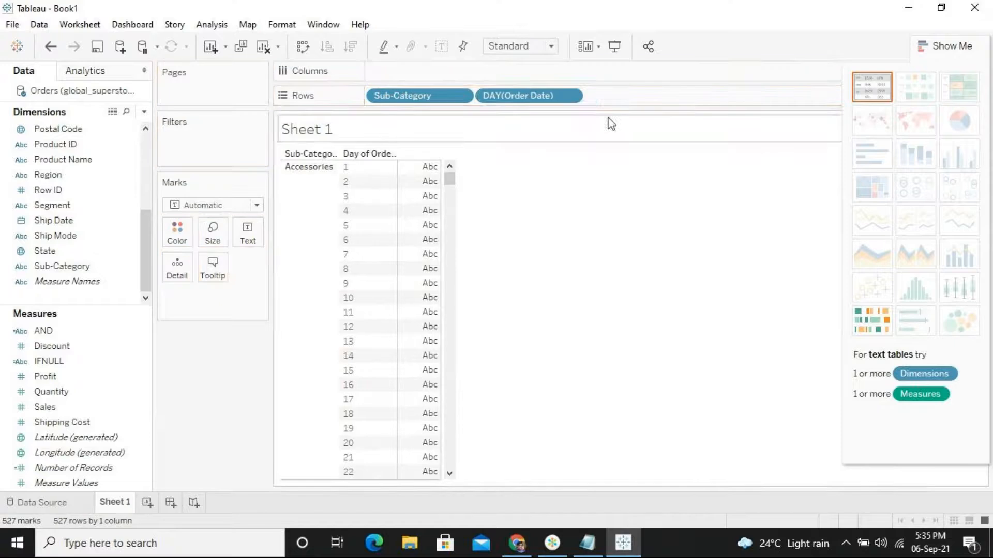
pyautogui.moveTo(512, 101); pyautogui.dragTo(223, 375)
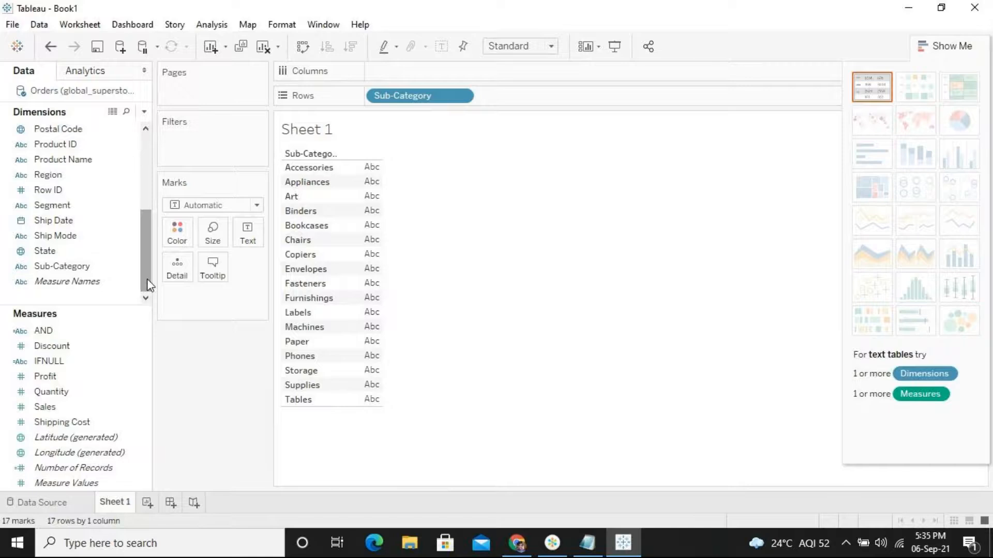
# Create a calculated field named OR and look up the OR function's description in the function list.
pyautogui.rightClick(128, 302)
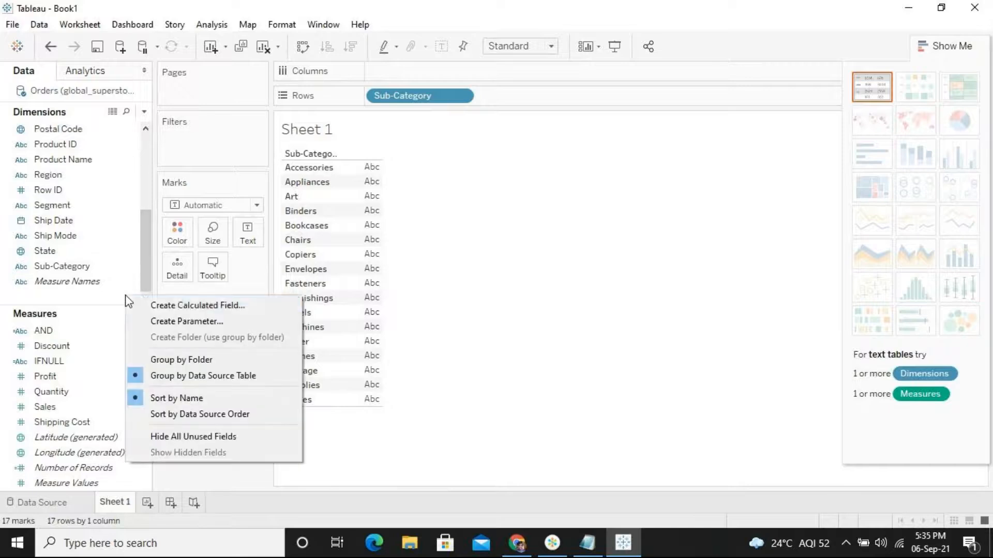
pyautogui.click(185, 306)
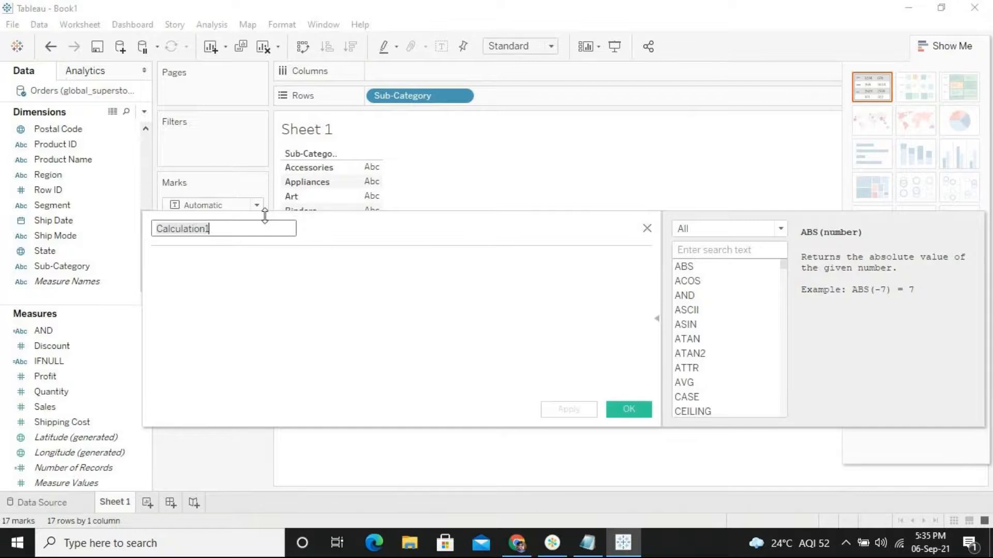
pyautogui.hotkey('ctrl', 'a')
pyautogui.press('BackSpace')
pyautogui.write('OR')
pyautogui.click(244, 259)
pyautogui.click(702, 249)
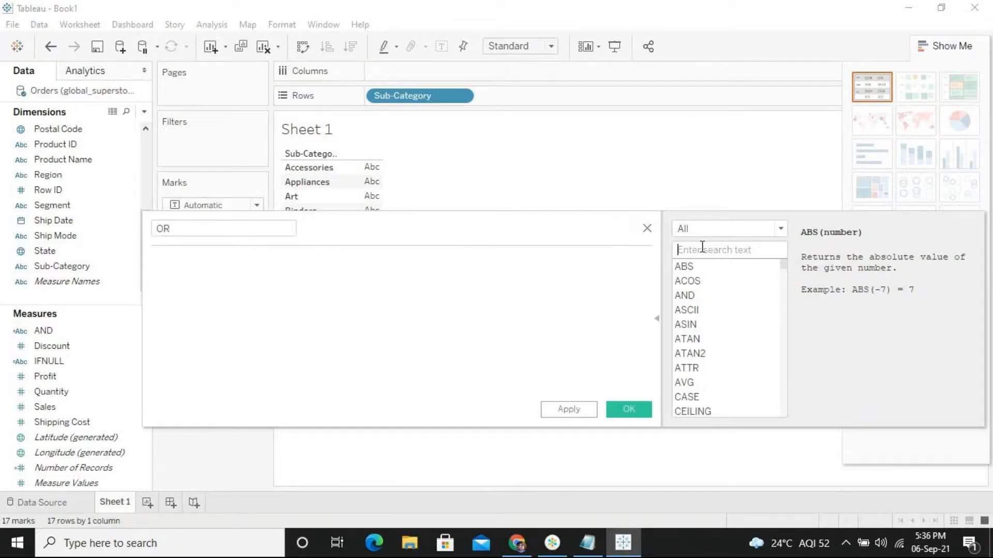
pyautogui.write('or')
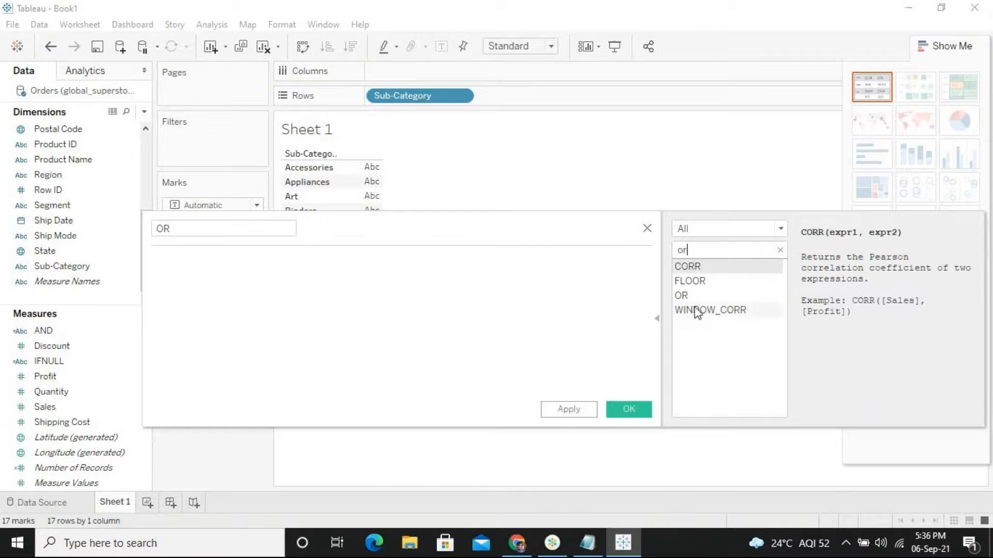
pyautogui.click(701, 293)
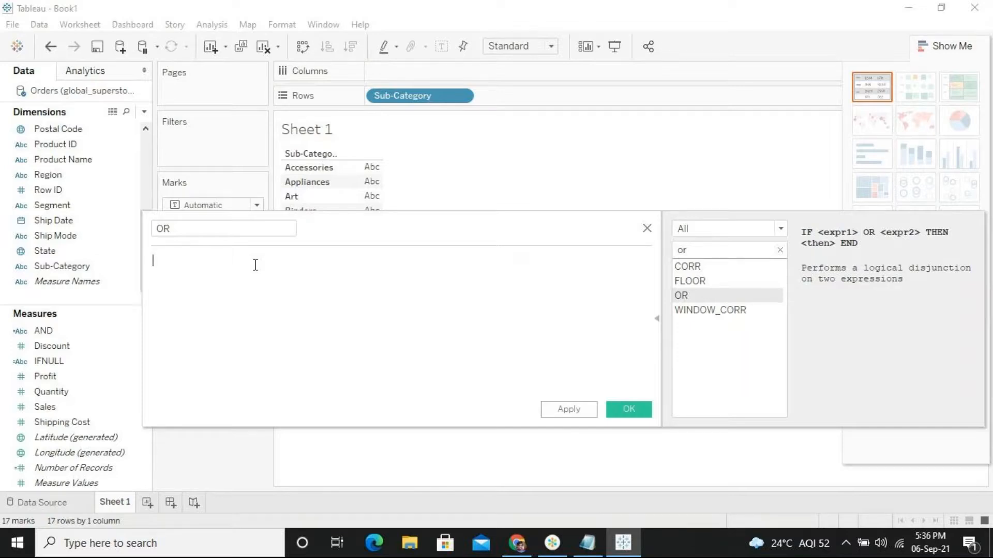
# Start the OR formula with the condition IF SUM([Sales]) > 50000.
pyautogui.write('IF ')
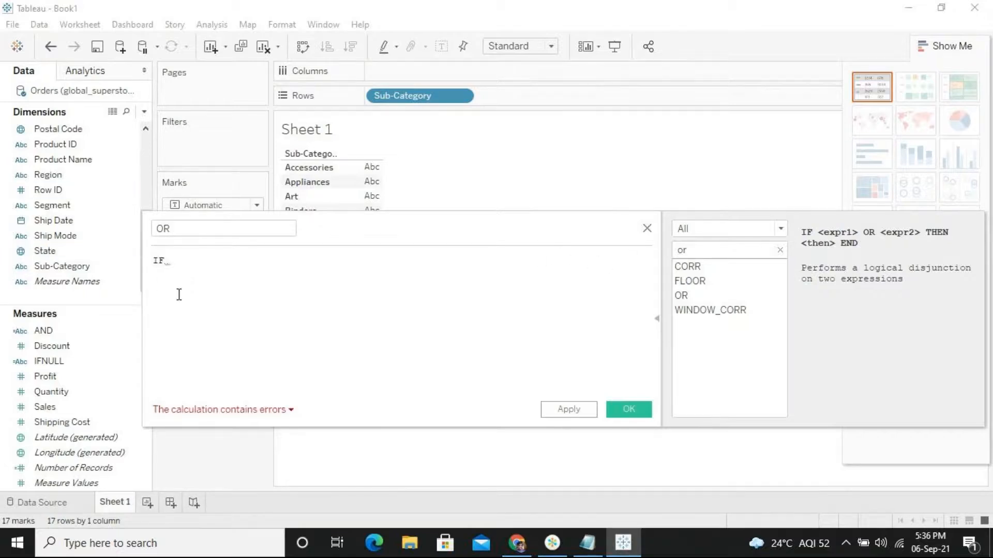
pyautogui.write('sum')
pyautogui.press('Return')
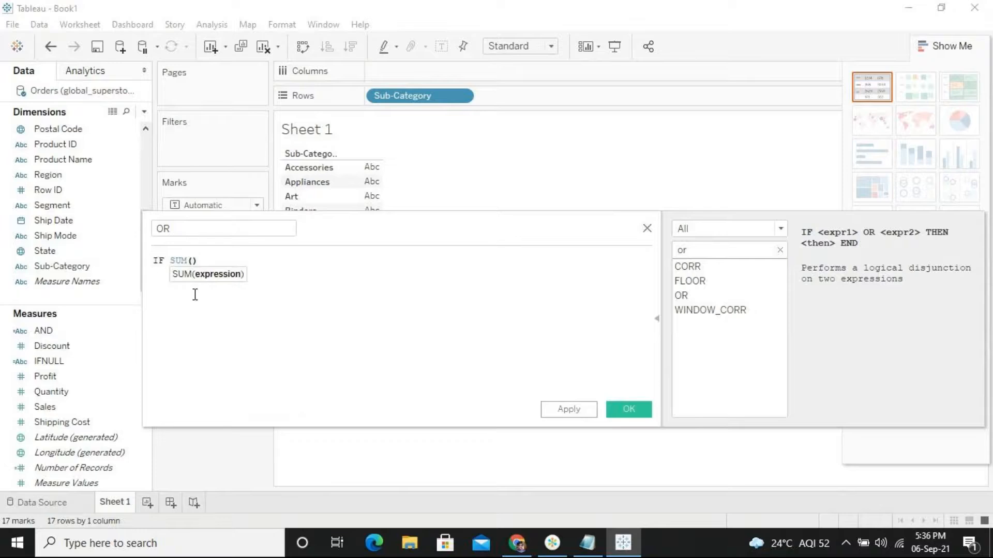
pyautogui.write('[sa')
pyautogui.press('Return')
pyautogui.write('>')
pyautogui.press('BackSpace')
pyautogui.write('> 50000')
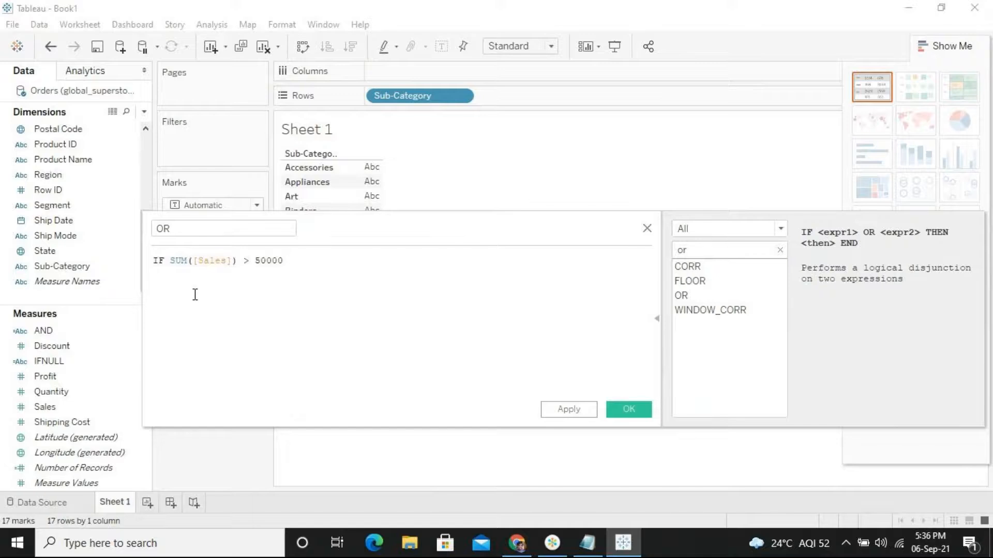
# Extend the formula with the alternative condition OR SUM([Profit]) > 100000.
pyautogui.write(' OR')
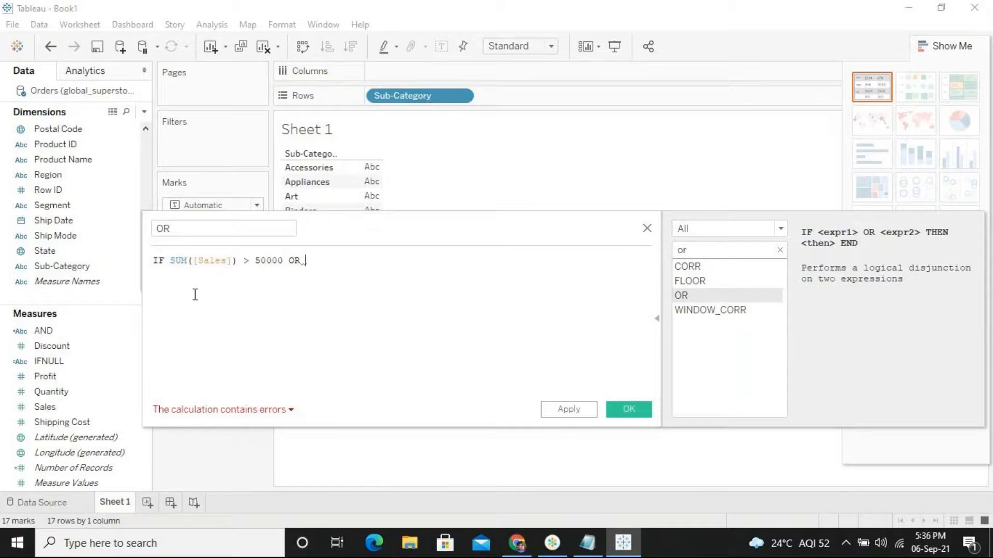
pyautogui.write('SUM(')
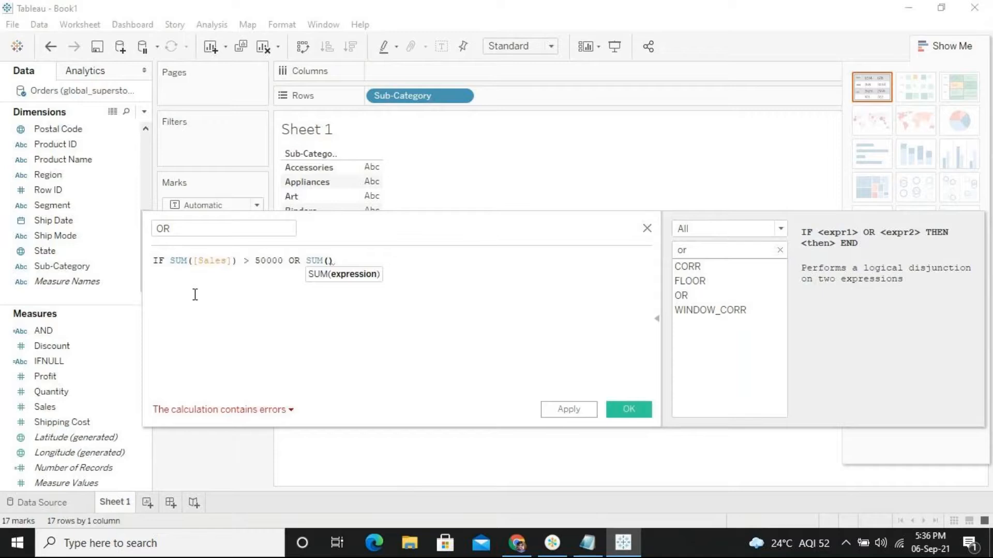
pyautogui.write('sa')
pyautogui.press('BackSpace')
pyautogui.write('prc')
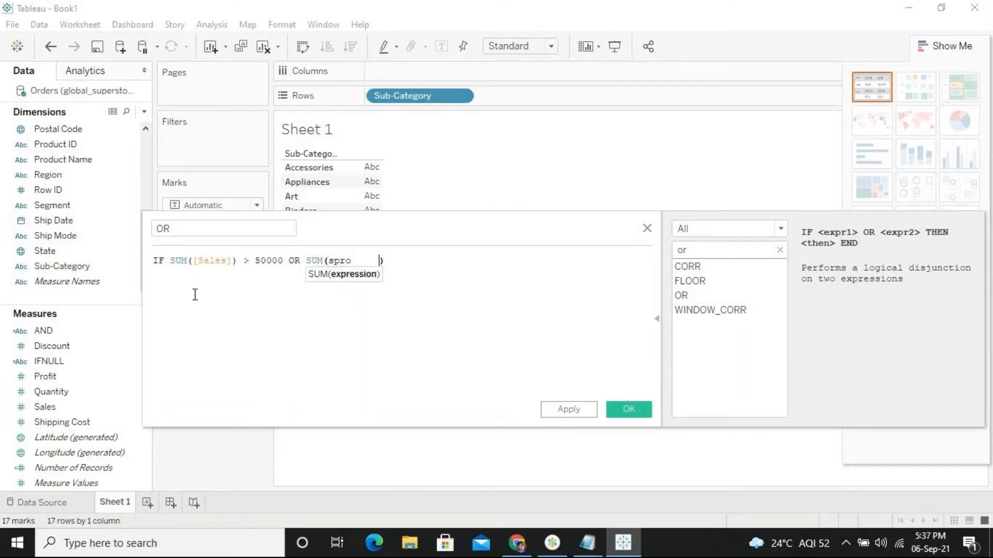
pyautogui.press('BackSpace')
pyautogui.press('BackSpace')
pyautogui.press('BackSpace')
pyautogui.press('BackSpace')
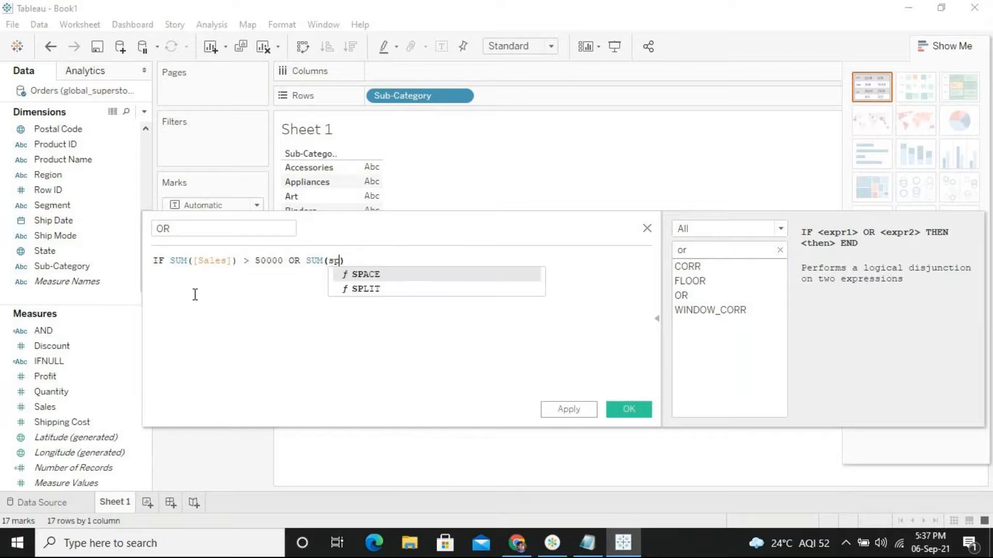
pyautogui.write('pro')
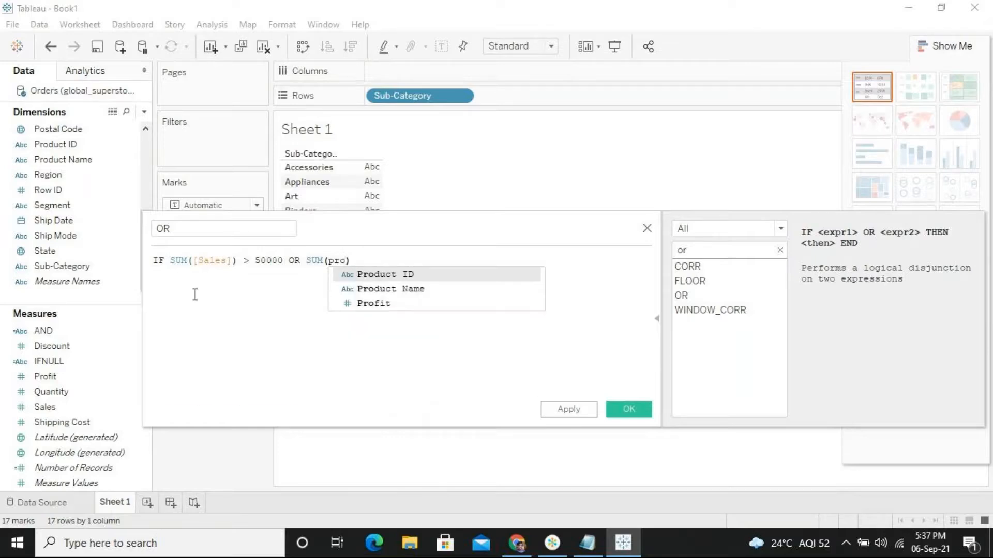
pyautogui.press('Down')
pyautogui.press('Down')
pyautogui.press('Return')
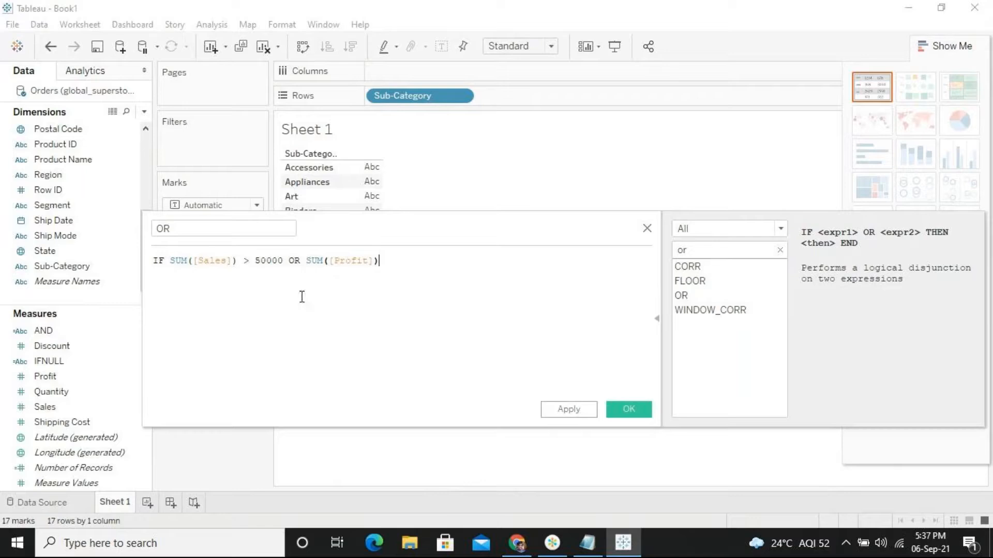
pyautogui.write('>100000')
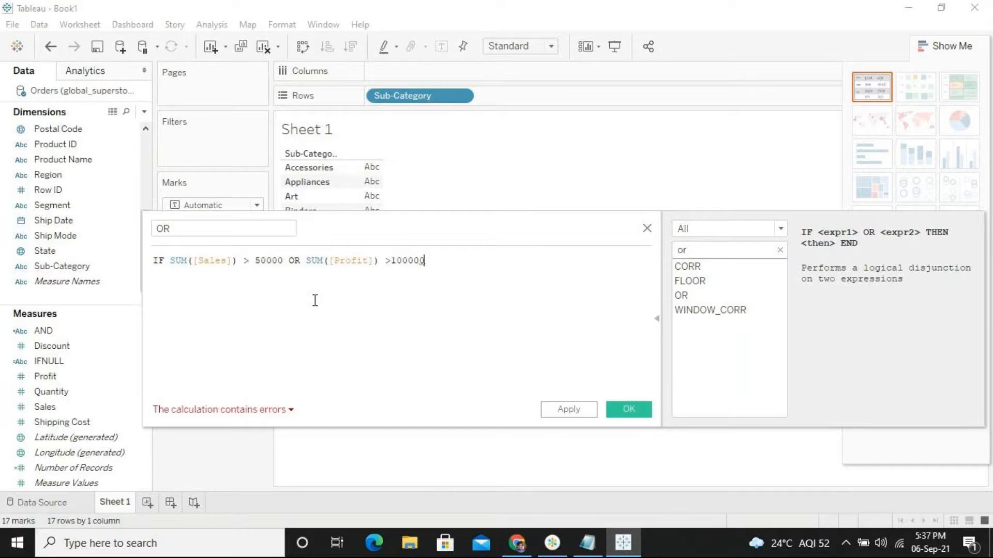
pyautogui.click(391, 261)
pyautogui.click(438, 261)
# Finish the formula with THEN 'going fine' END, then apply and save the calculated field.
pyautogui.write('then')
pyautogui.press('BackSpace')
pyautogui.press('Return')
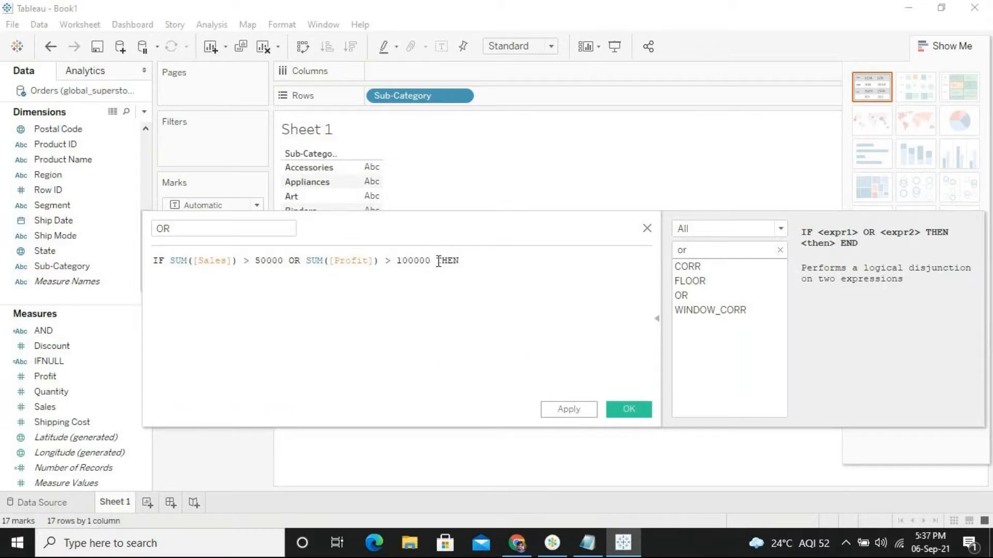
pyautogui.write("'going fine' end")
pyautogui.press('Return')
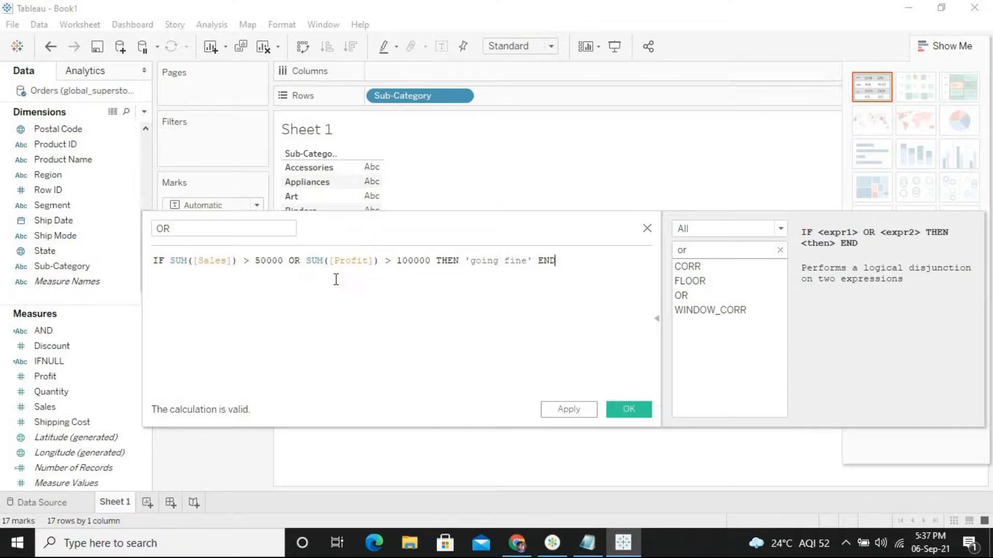
pyautogui.doubleClick(290, 262)
pyautogui.click(587, 410)
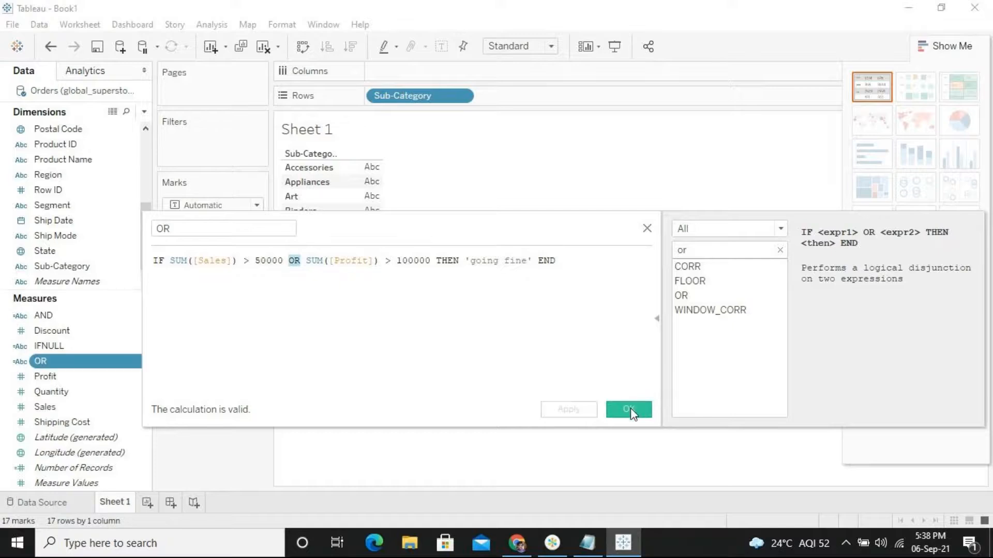
pyautogui.click(635, 409)
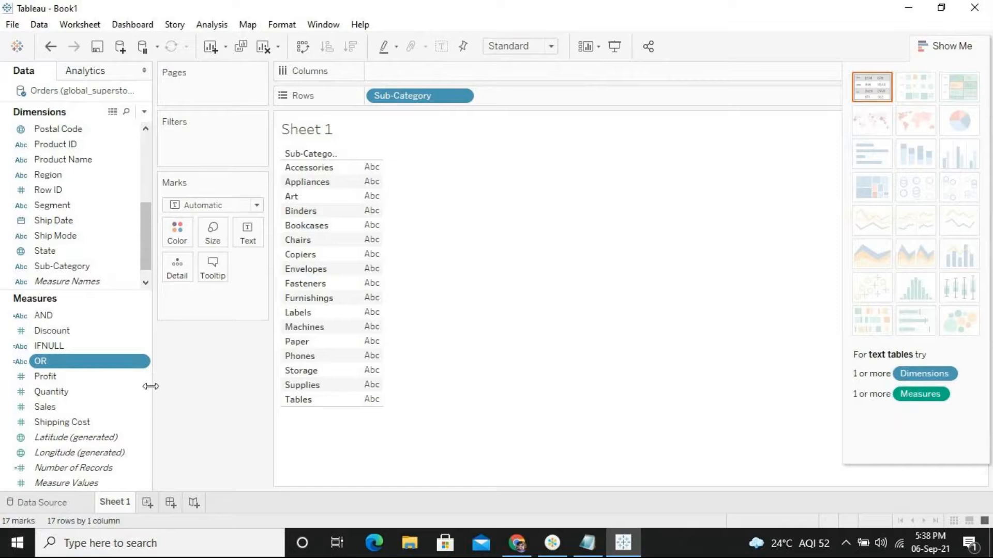
# Show Sales and Profit as values per Sub-Category and add the OR field to Rows after Sub-Category.
pyautogui.moveTo(69, 406); pyautogui.dragTo(336, 362)
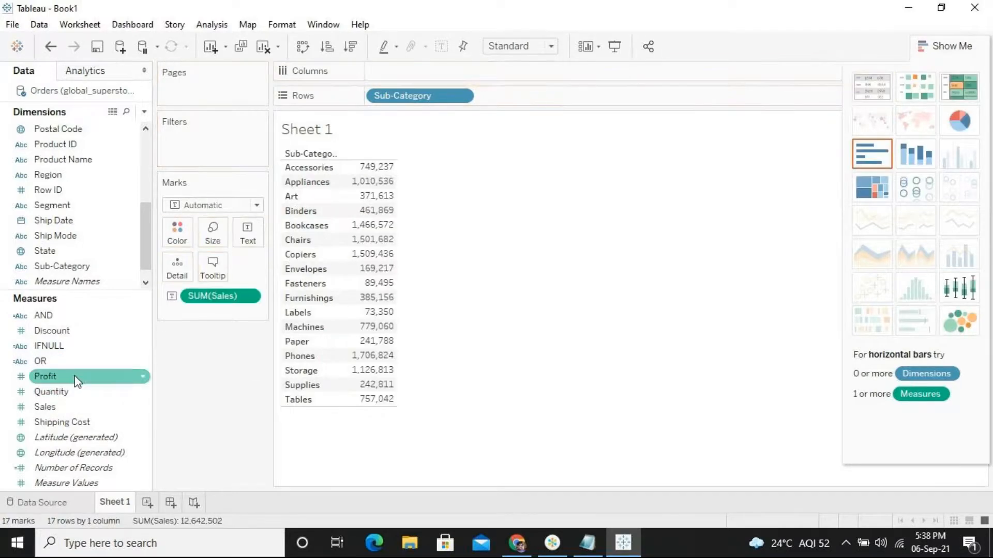
pyautogui.doubleClick(76, 377)
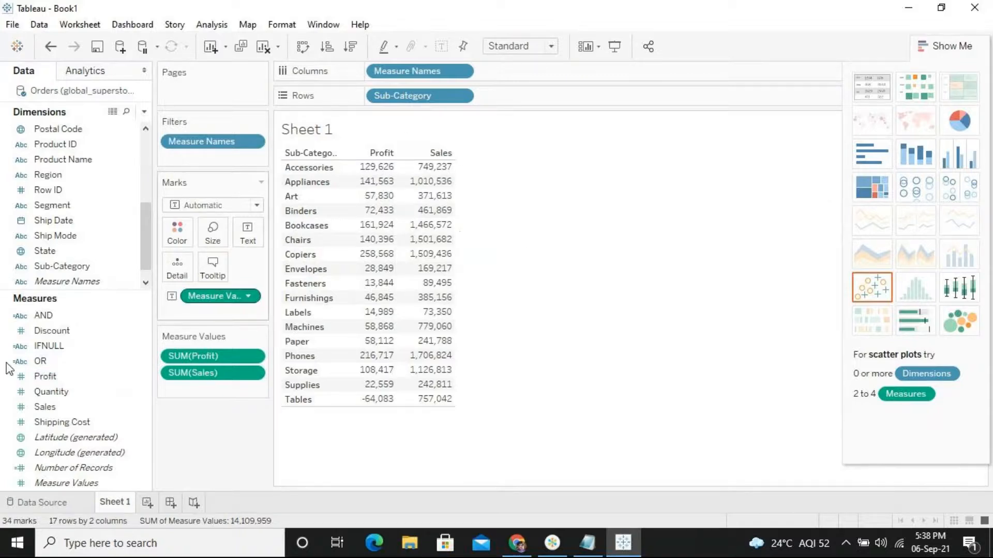
pyautogui.click(50, 362)
pyautogui.moveTo(50, 362); pyautogui.dragTo(593, 100)
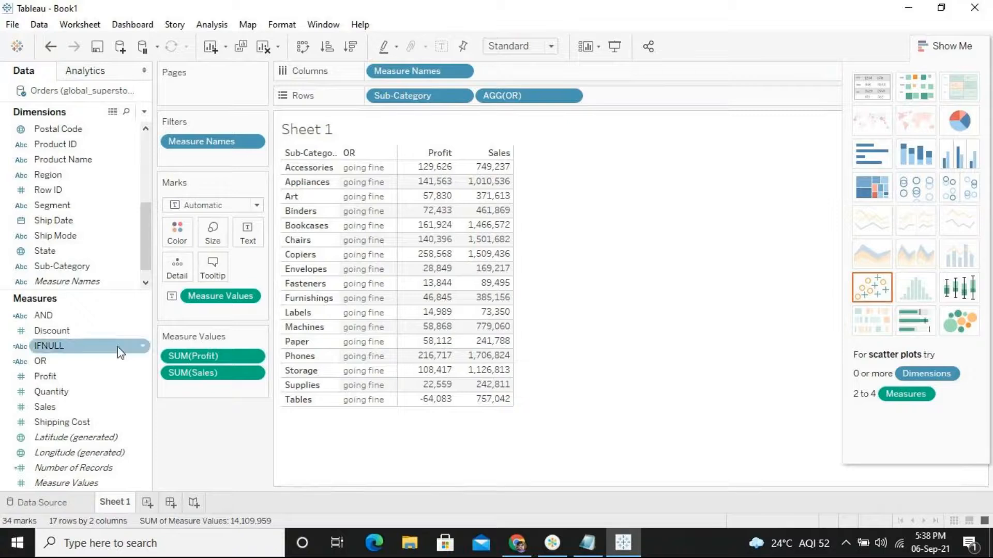
# Reopen the OR calculation beside the table, set its Sales threshold to 800000 and apply the change.
pyautogui.rightClick(60, 365)
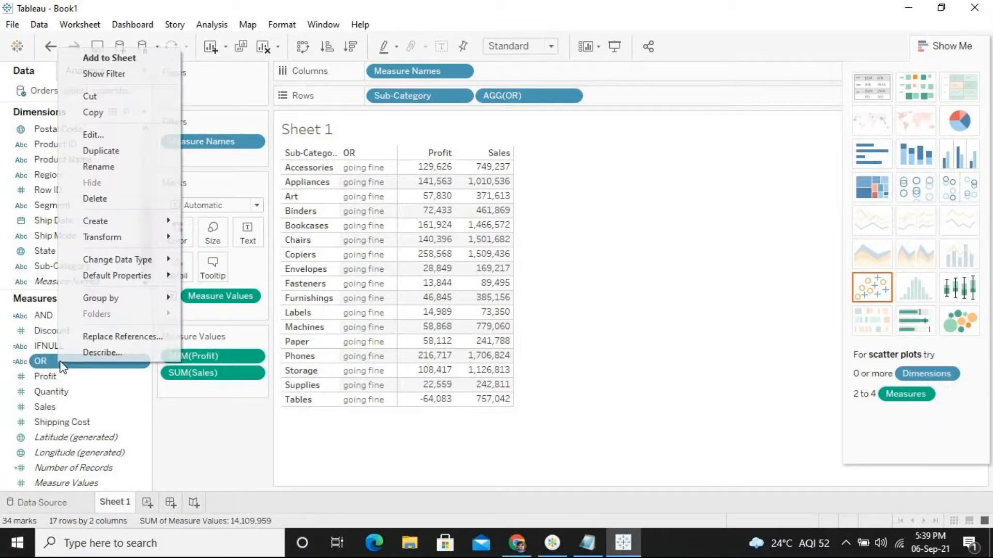
pyautogui.click(110, 136)
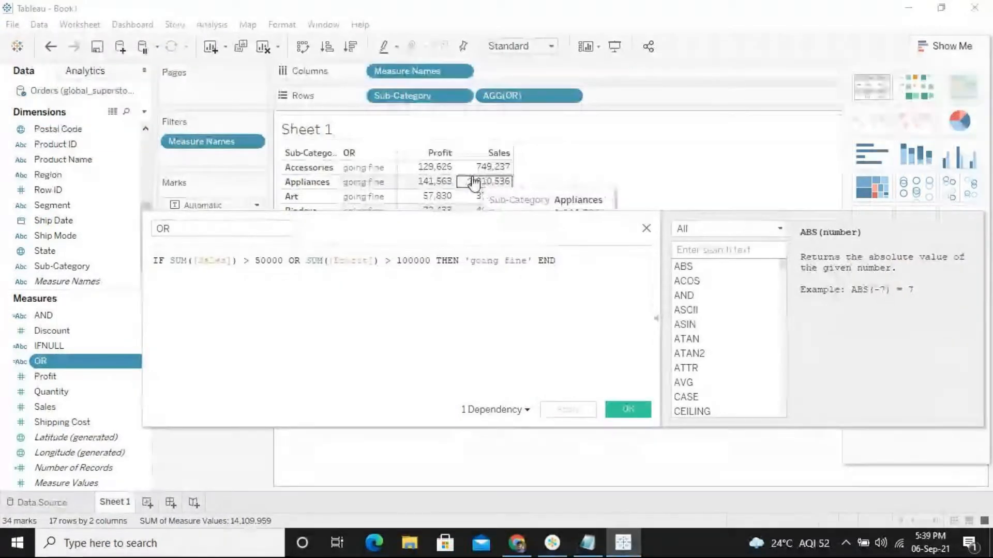
pyautogui.moveTo(483, 222); pyautogui.dragTo(882, 255)
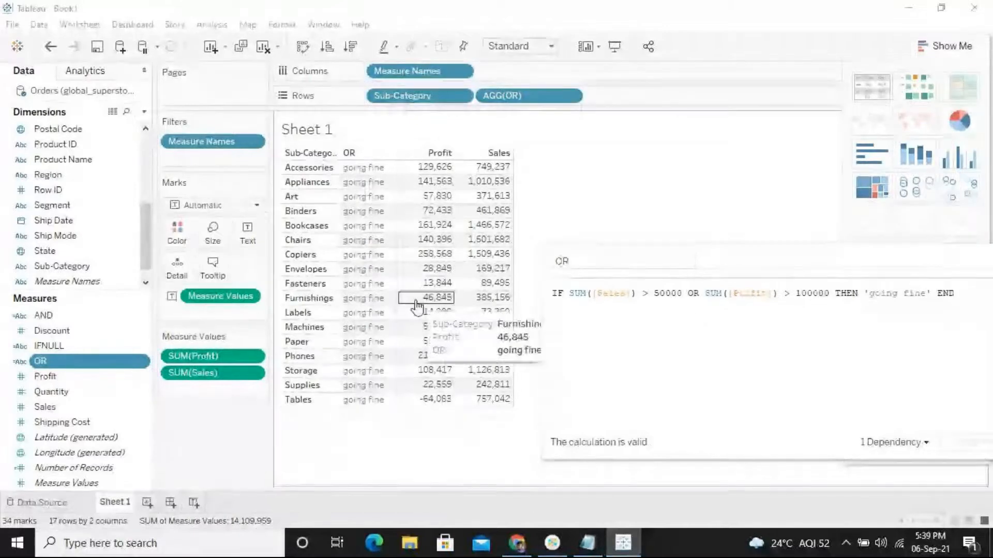
pyautogui.moveTo(429, 318)
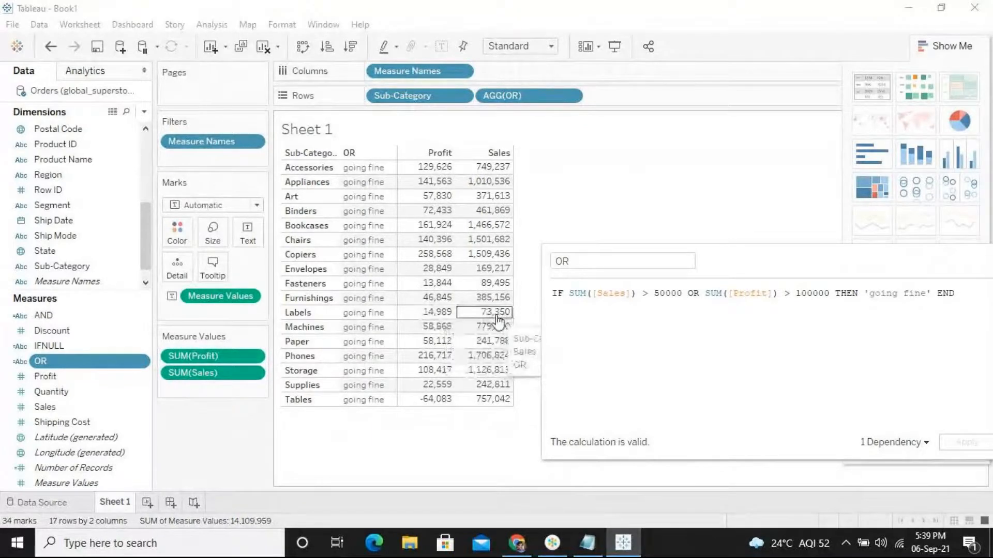
pyautogui.click(660, 293)
pyautogui.write('0')
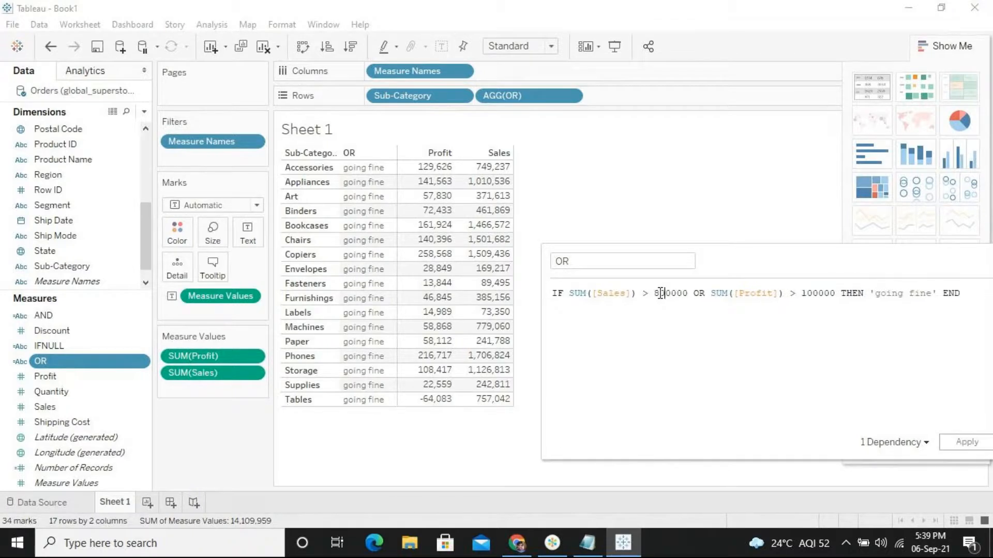
pyautogui.click(957, 443)
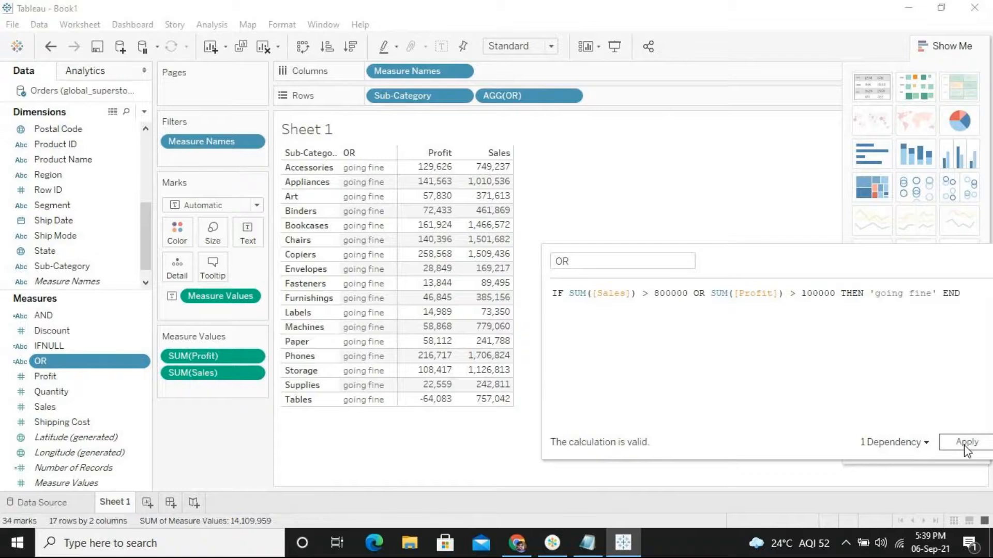
pyautogui.click(965, 447)
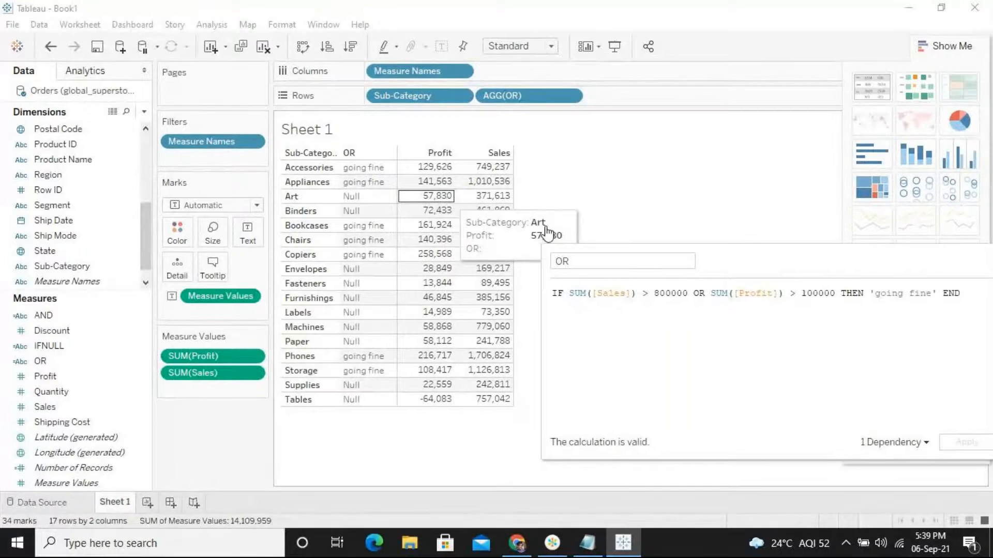
# Set the Sales threshold in the OR calculation to 500000 and apply the change.
pyautogui.moveTo(726, 259); pyautogui.dragTo(659, 259)
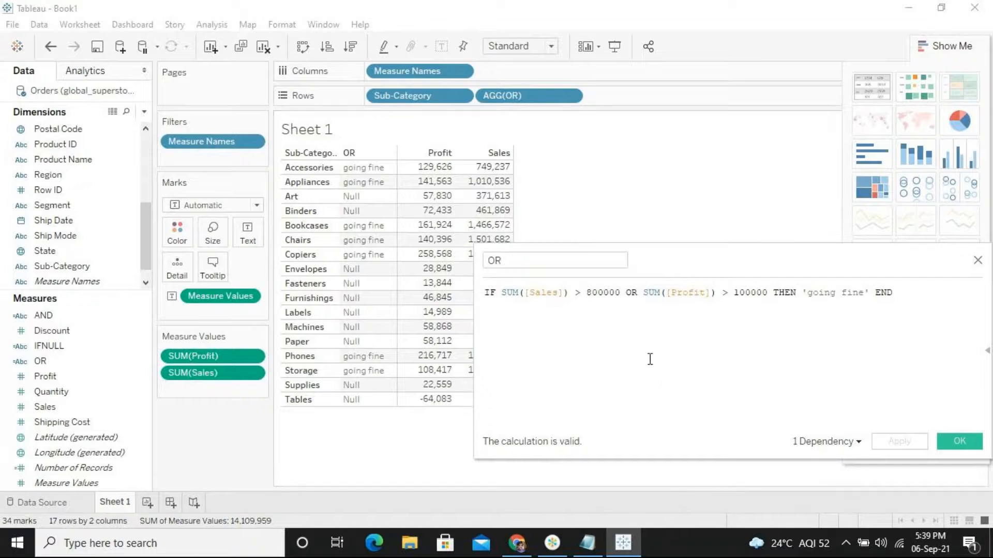
pyautogui.click(594, 294)
pyautogui.press('BackSpace')
pyautogui.write('5')
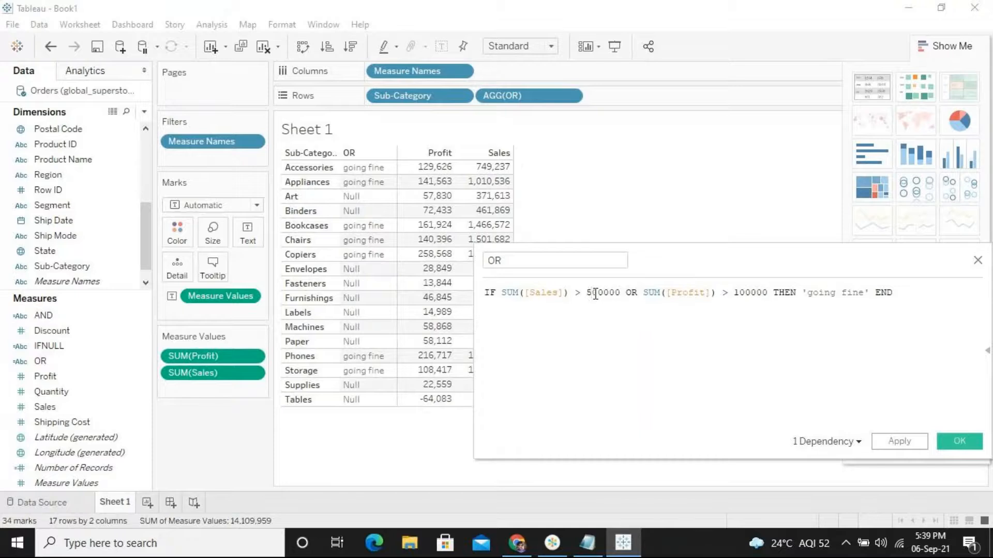
pyautogui.click(897, 444)
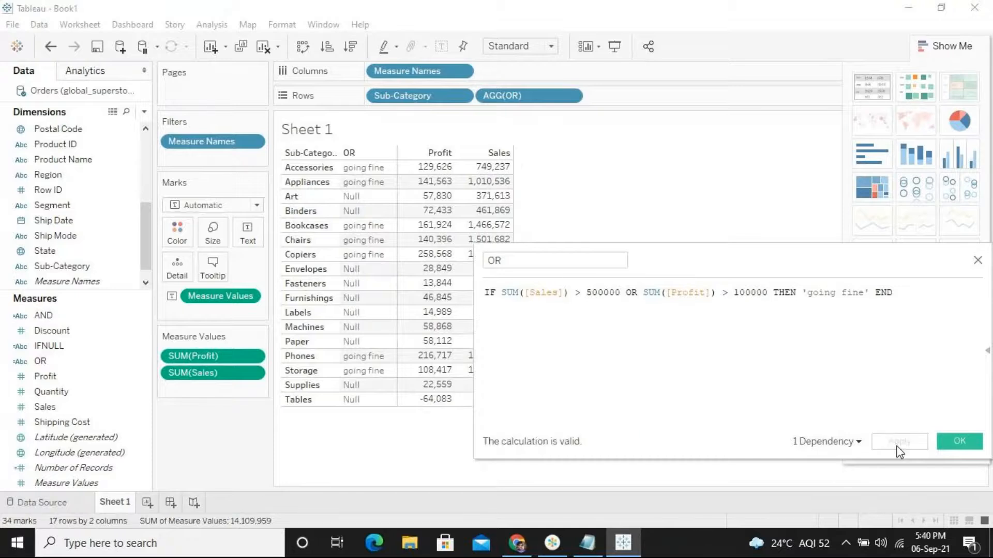
# Set the Sales threshold in the OR calculation to 50000 and apply the change.
pyautogui.click(597, 291)
pyautogui.press('BackSpace')
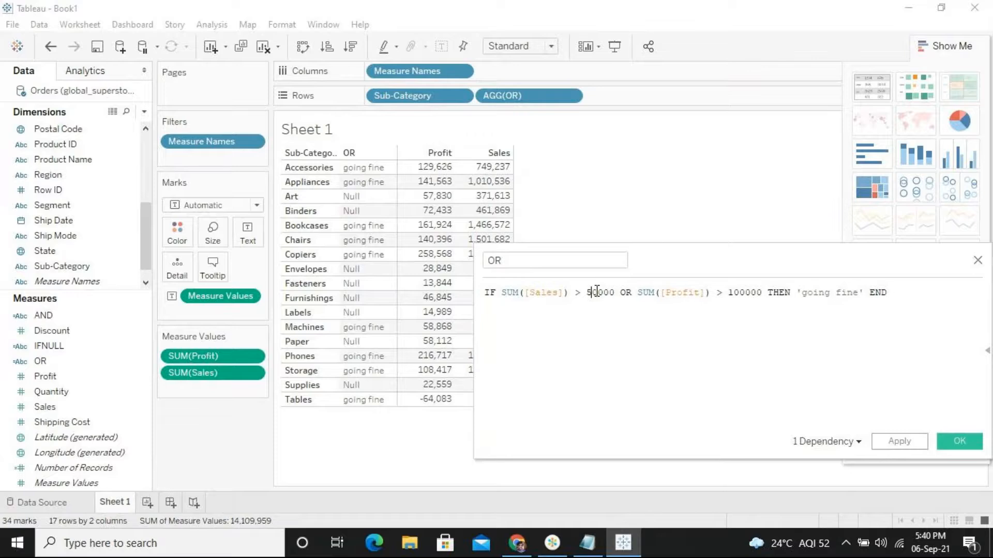
pyautogui.click(898, 448)
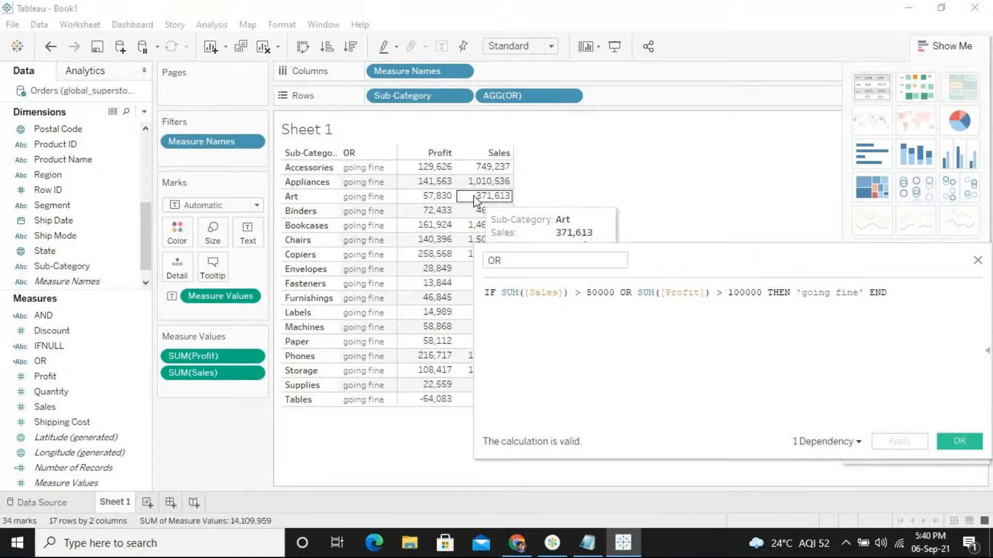
# Set the Sales threshold in the OR calculation to 80000 and apply the change.
pyautogui.click(594, 294)
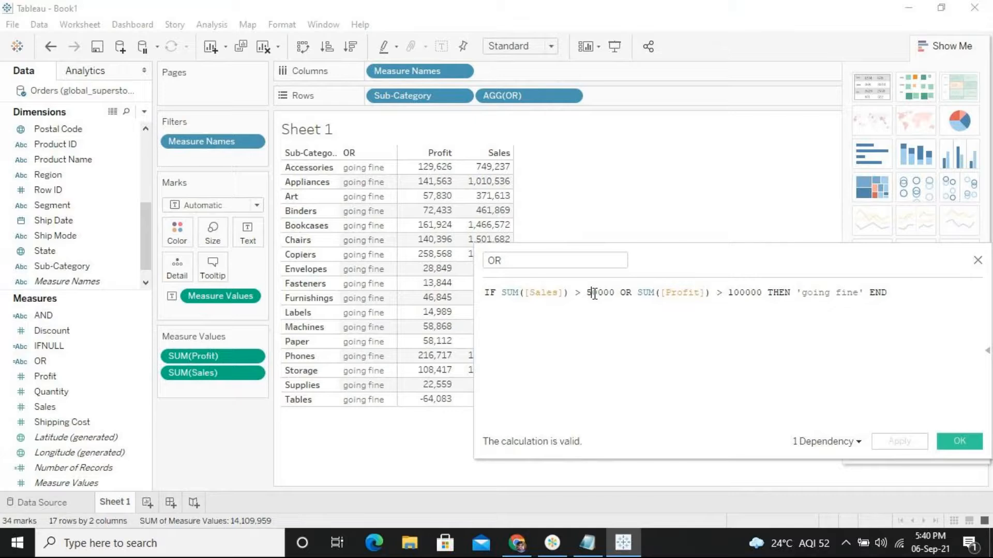
pyautogui.press('BackSpace')
pyautogui.write('8')
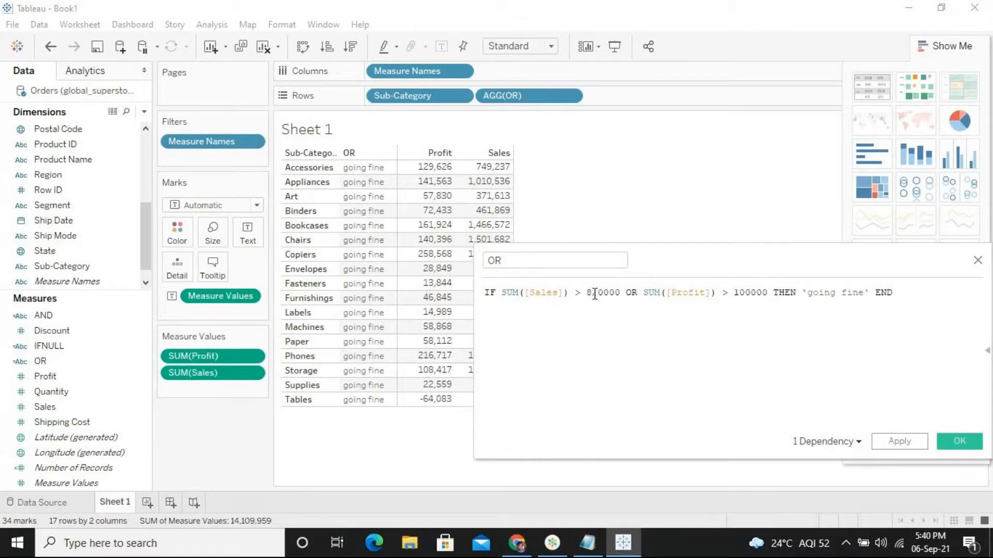
pyautogui.click(908, 442)
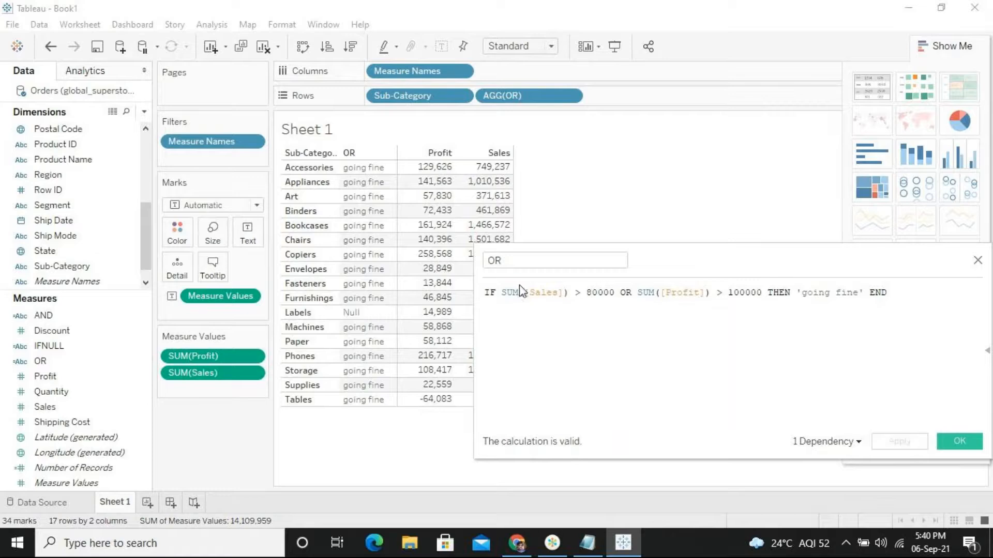
# Move the calculation editor off the table and examine the OR, Profit and Sales values of the Labels row.
pyautogui.moveTo(648, 260); pyautogui.dragTo(820, 308)
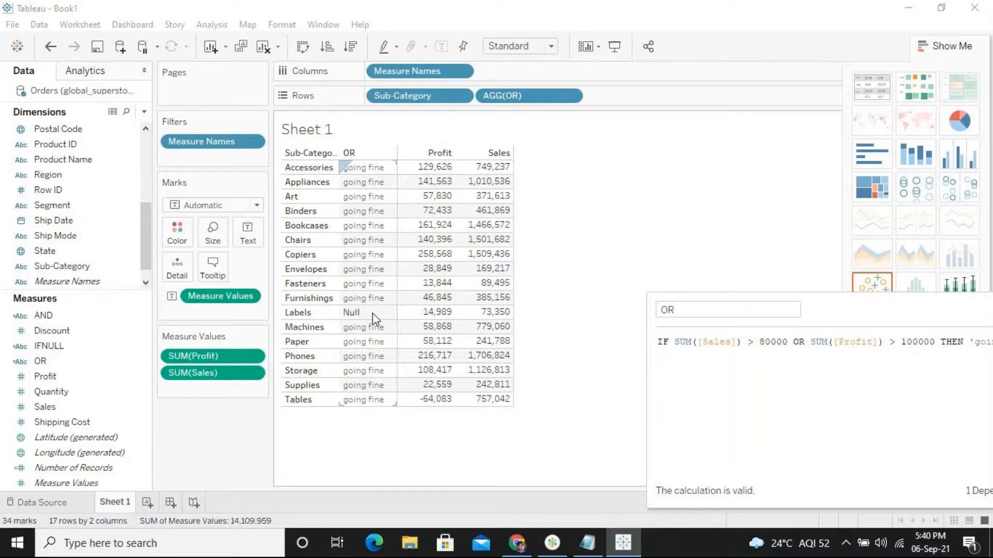
pyautogui.moveTo(373, 320); pyautogui.dragTo(505, 310)
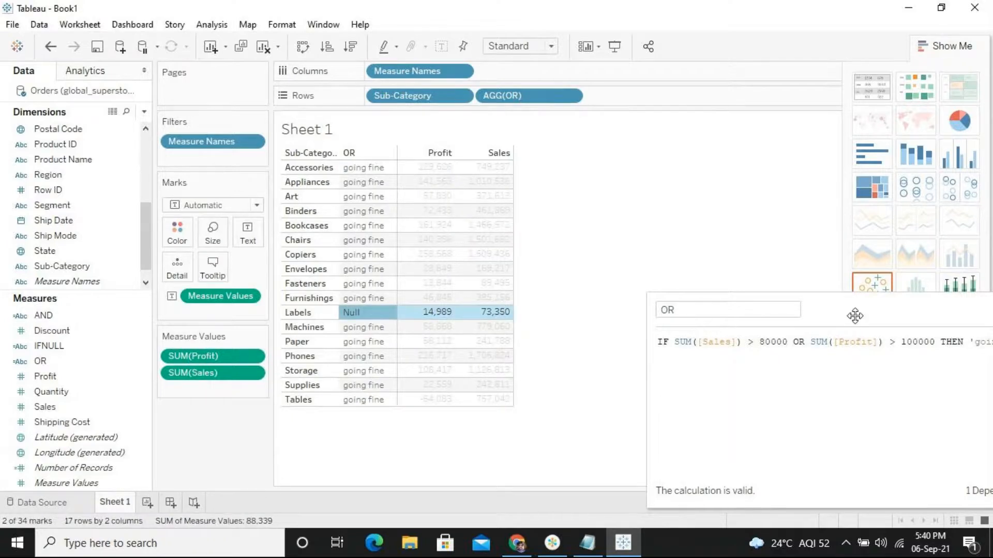
pyautogui.moveTo(855, 316); pyautogui.dragTo(671, 173)
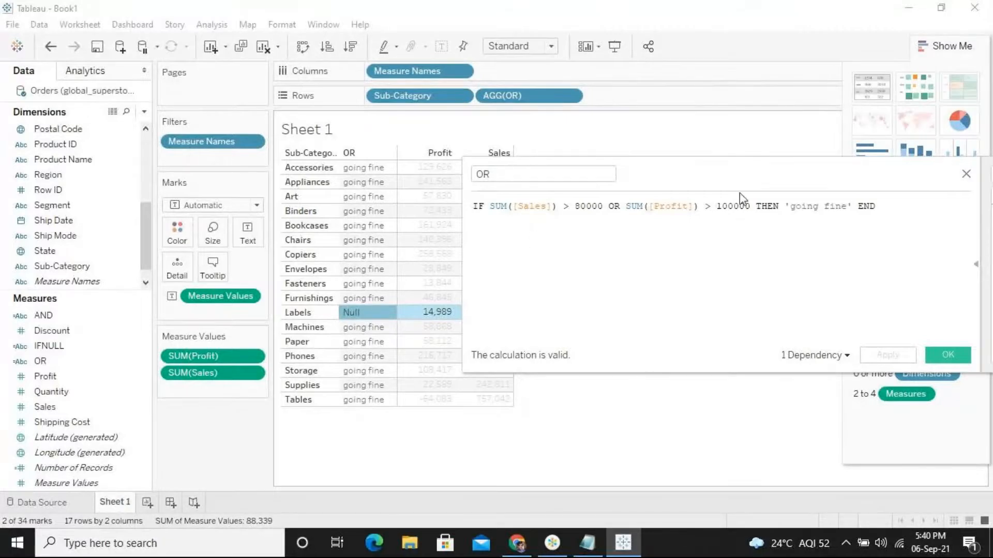
pyautogui.moveTo(746, 170); pyautogui.dragTo(833, 190)
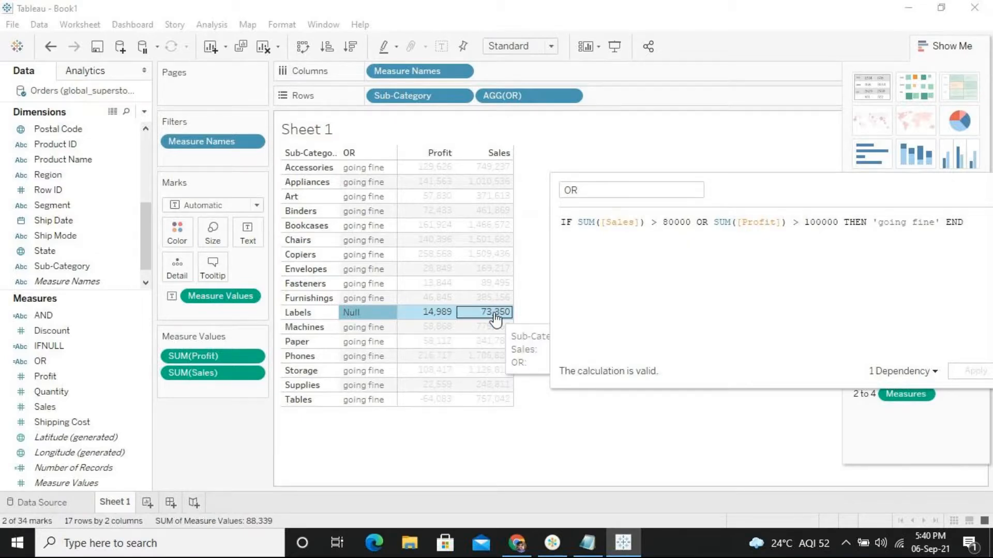
pyautogui.moveTo(495, 320)
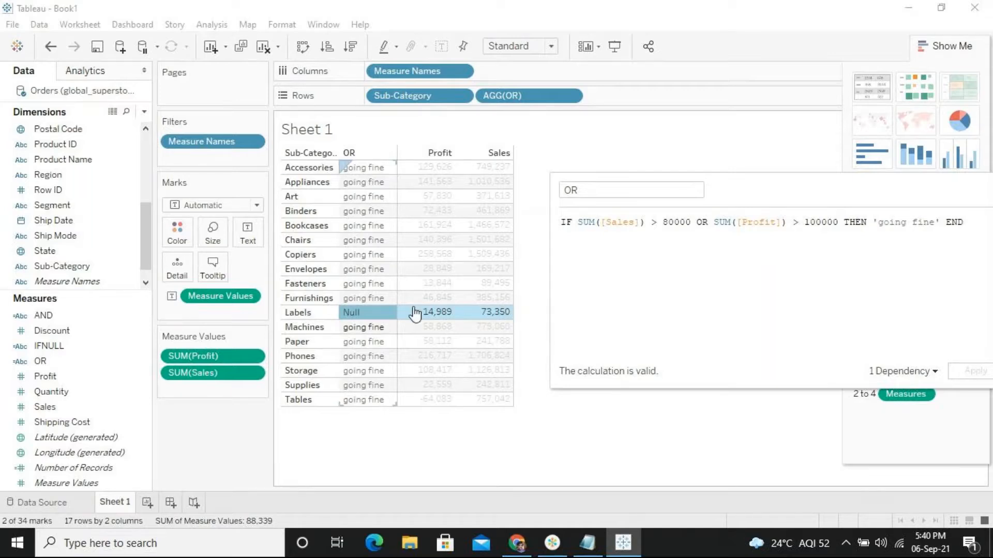
# Replace END in the OR formula with the branch ELSE 'Gone case'.
pyautogui.moveTo(746, 186); pyautogui.dragTo(483, 191)
pyautogui.moveTo(706, 228); pyautogui.dragTo(679, 232)
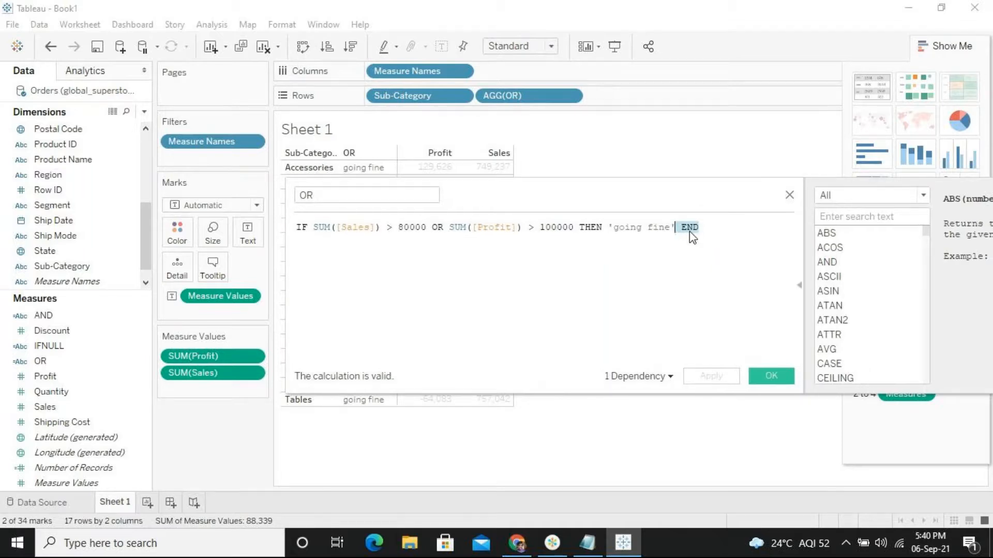
pyautogui.press('BackSpace')
pyautogui.write('el')
pyautogui.press('Return')
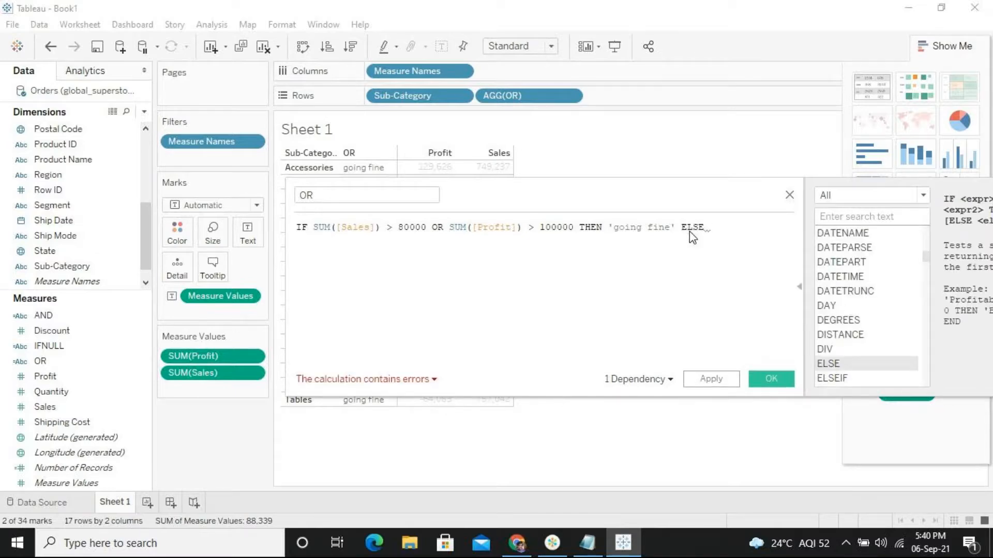
pyautogui.write('GOne cSE')
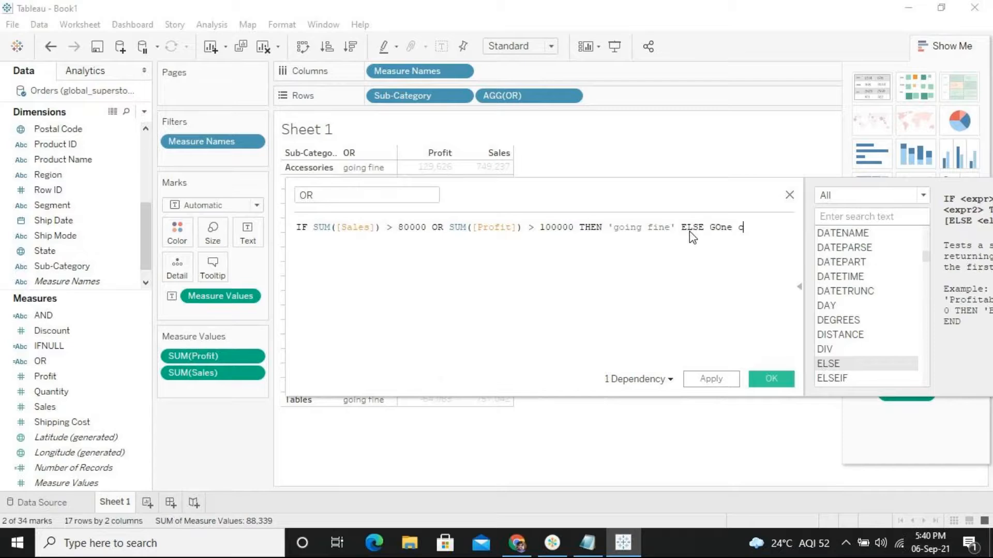
pyautogui.press('BackSpace')
pyautogui.press('BackSpace')
pyautogui.press('BackSpace')
pyautogui.press('BackSpace')
pyautogui.press('BackSpace')
pyautogui.press('BackSpace')
pyautogui.press('BackSpace')
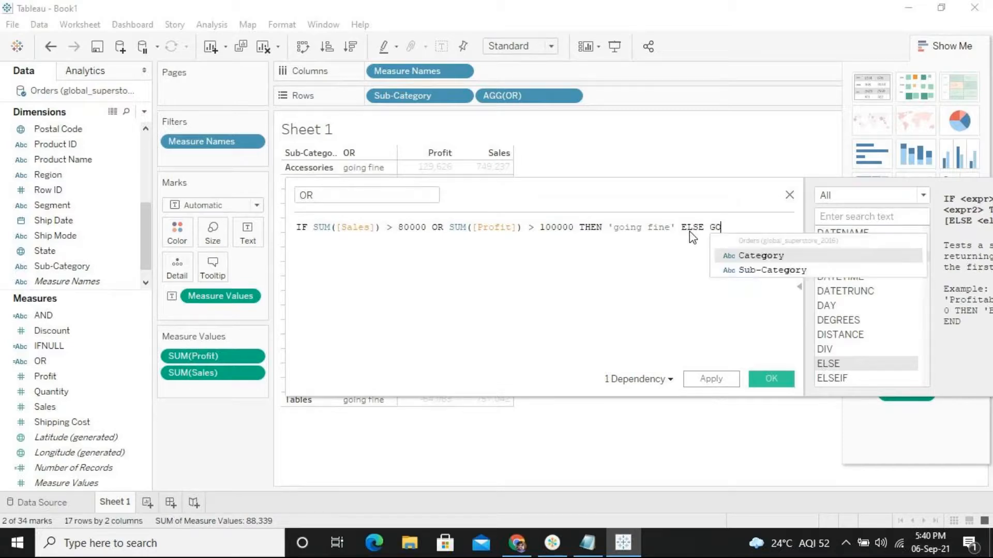
pyautogui.press('BackSpace')
pyautogui.write("'gONE CASE")
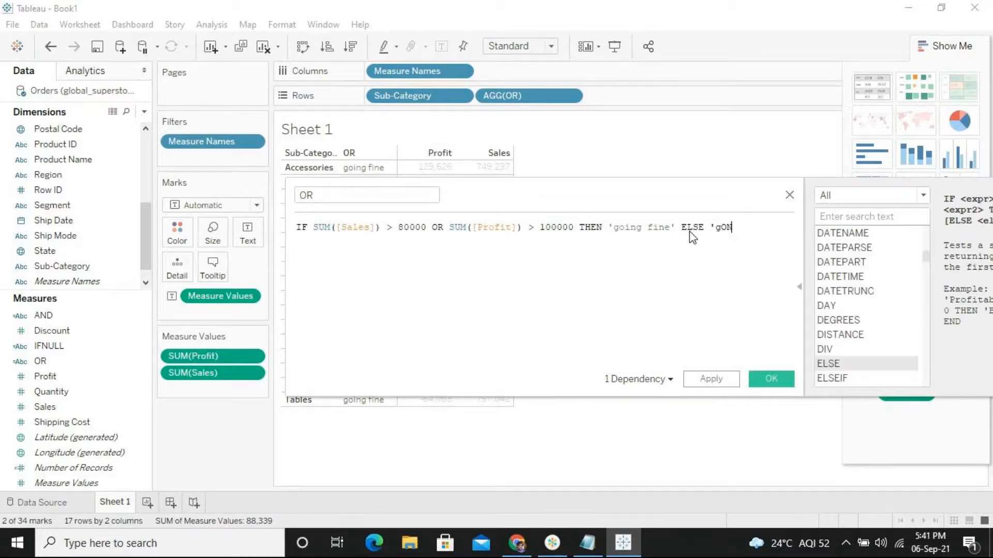
pyautogui.press('BackSpace')
pyautogui.press('BackSpace')
pyautogui.press('BackSpace')
pyautogui.press('BackSpace')
pyautogui.press('BackSpace')
pyautogui.press('BackSpace')
pyautogui.press('BackSpace')
pyautogui.press('BackSpace')
pyautogui.press('BackSpace')
pyautogui.write('sa')
pyautogui.press('BackSpace')
pyautogui.press('BackSpace')
pyautogui.write('Gone case')
pyautogui.write(';')
pyautogui.press('BackSpace')
pyautogui.press('BackSpace')
pyautogui.press('BackSpace')
pyautogui.write("e'")
pyautogui.press('BackSpace')
pyautogui.write("' ")
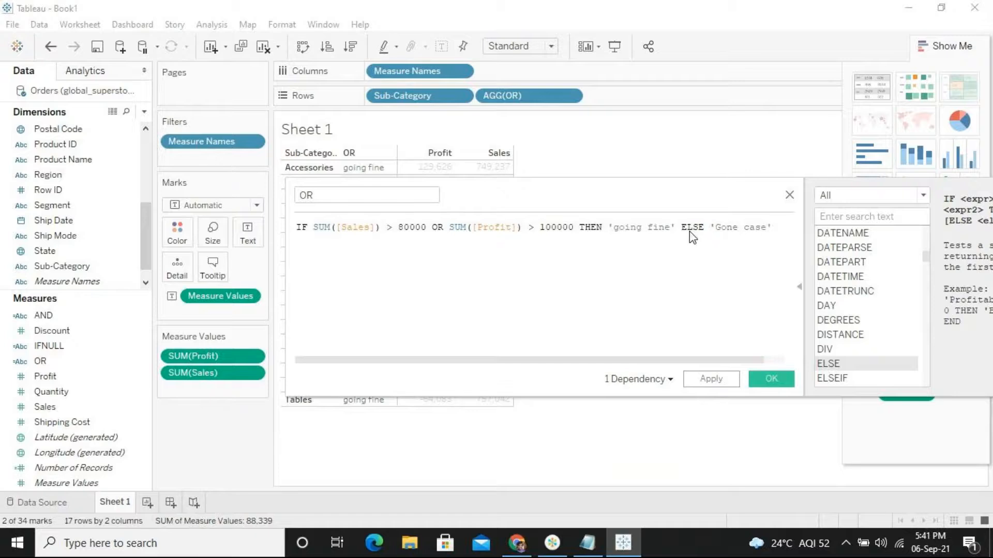
# Finish the OR formula with END, save the calculation and highlight the Labels entry in the OR column.
pyautogui.write('end')
pyautogui.press('BackSpace')
pyautogui.press('BackSpace')
pyautogui.press('BackSpace')
pyautogui.press('BackSpace')
pyautogui.press('BackSpace')
pyautogui.press('BackSpace')
pyautogui.press('BackSpace')
pyautogui.press('BackSpace')
pyautogui.press('BackSpace')
pyautogui.press('BackSpace')
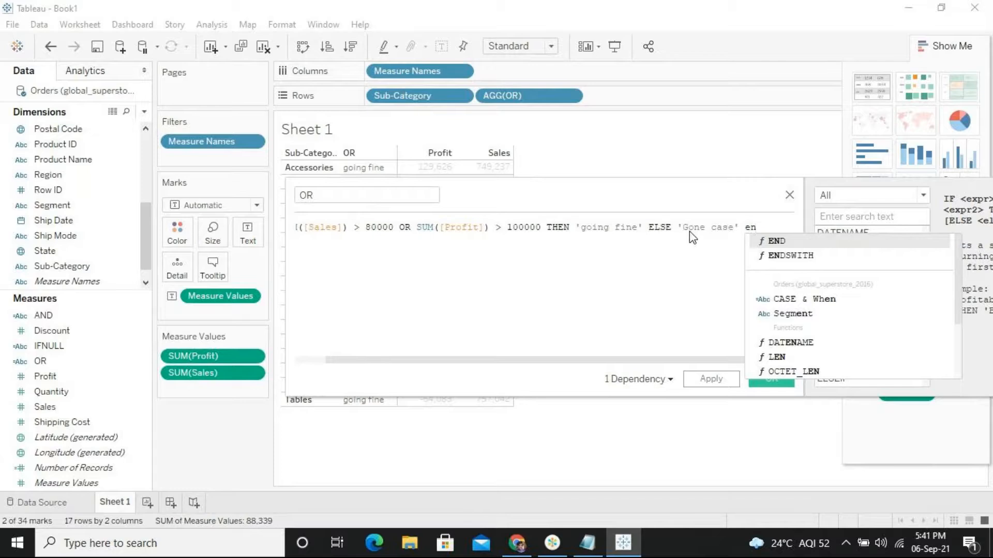
pyautogui.press('Return')
pyautogui.click(701, 378)
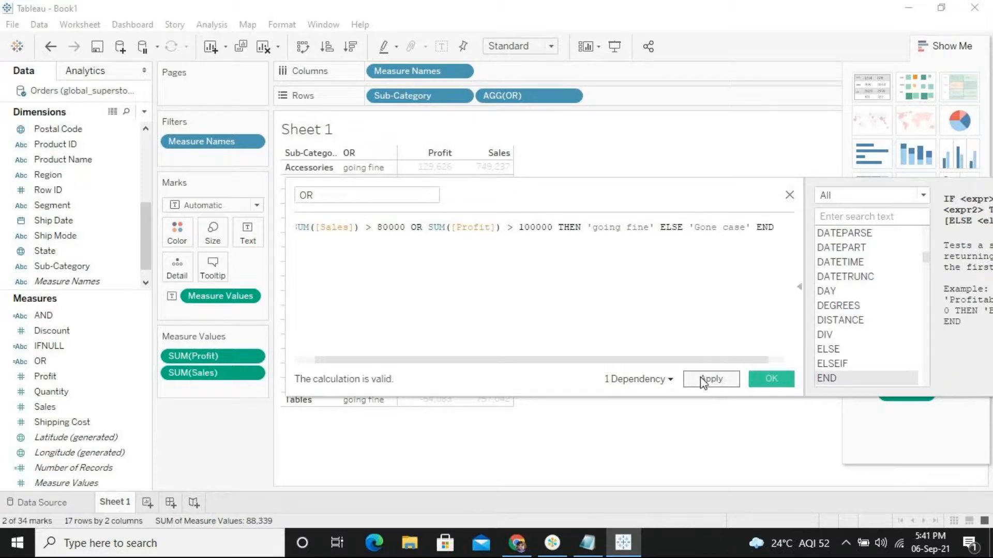
pyautogui.click(770, 379)
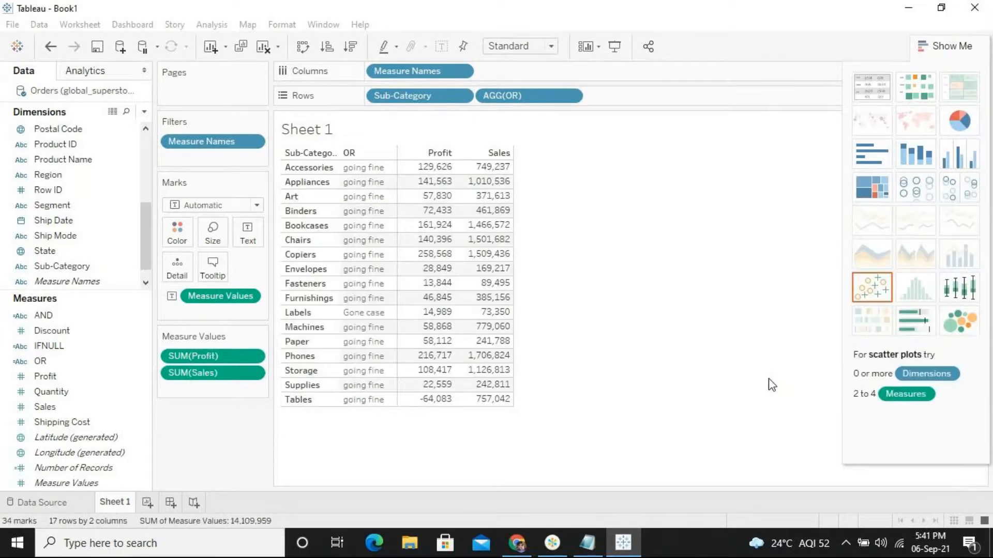
pyautogui.click(367, 316)
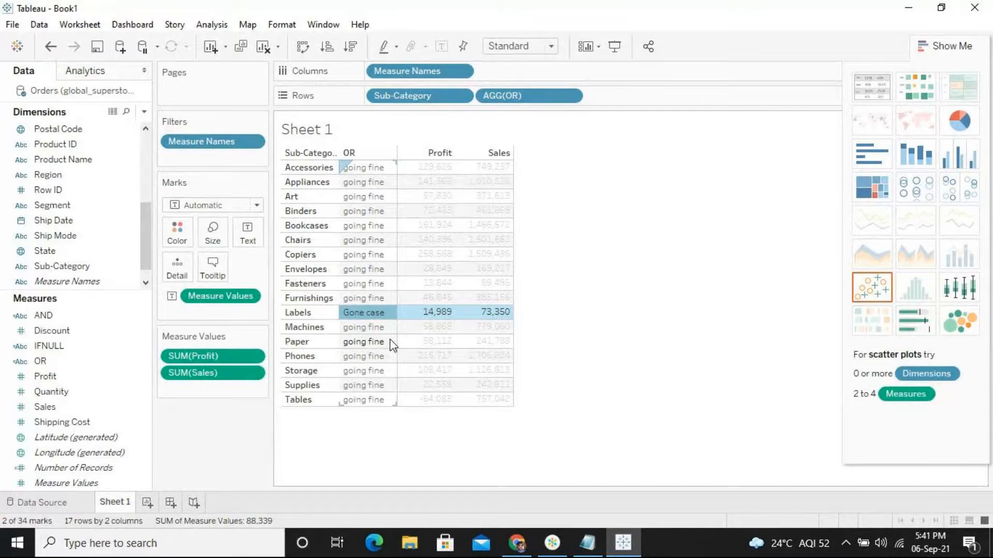
# Start a new calculated field named NOT and look up the NOT function in the function reference.
pyautogui.click(146, 283)
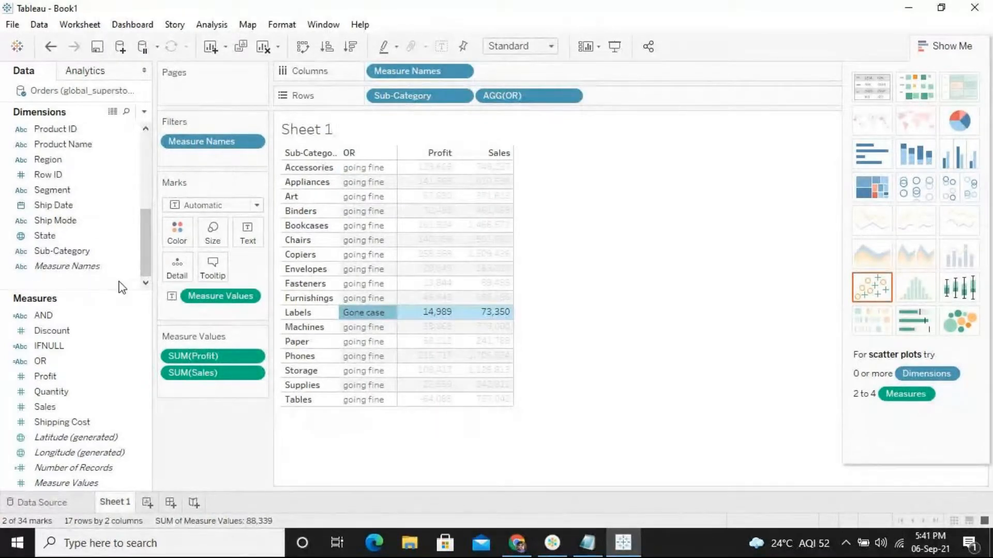
pyautogui.rightClick(121, 287)
pyautogui.click(171, 290)
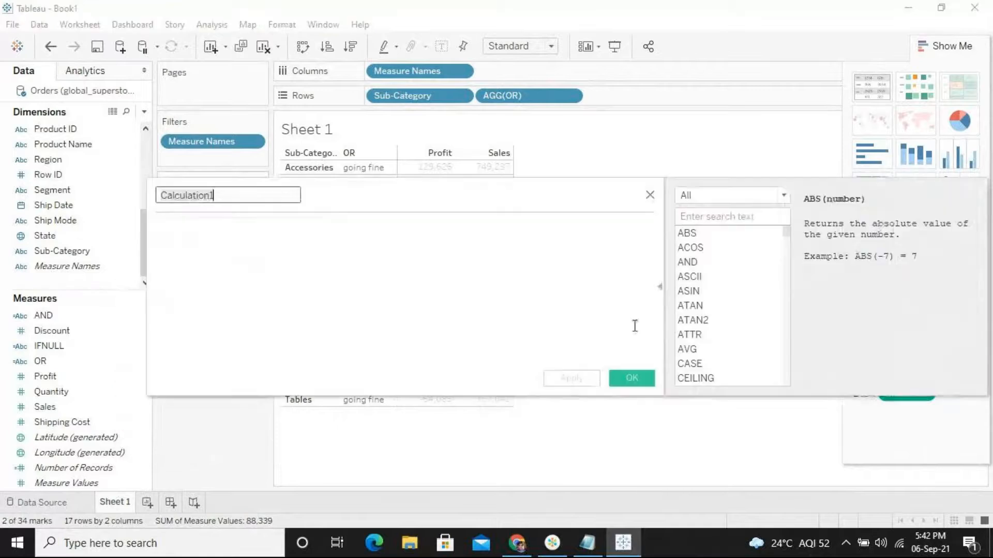
pyautogui.write('NOT')
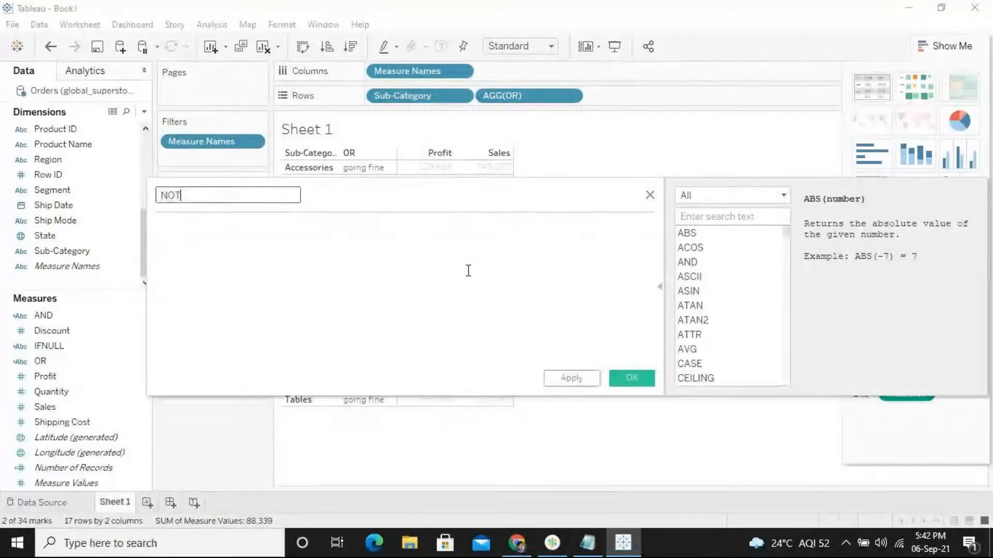
pyautogui.click(706, 216)
pyautogui.write('not')
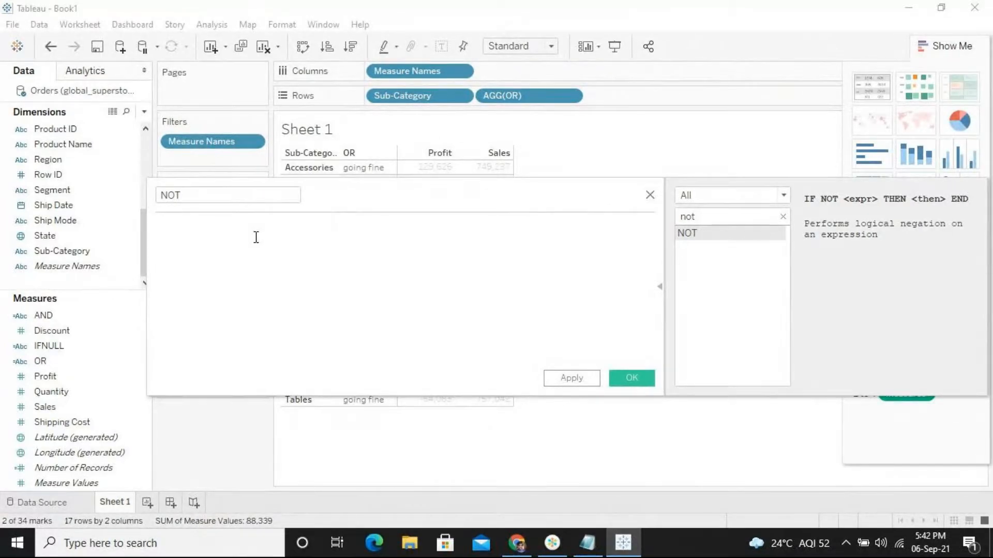
# Try starting the formula with the NOT function, and close the calculation without saving it.
pyautogui.write('=NOT')
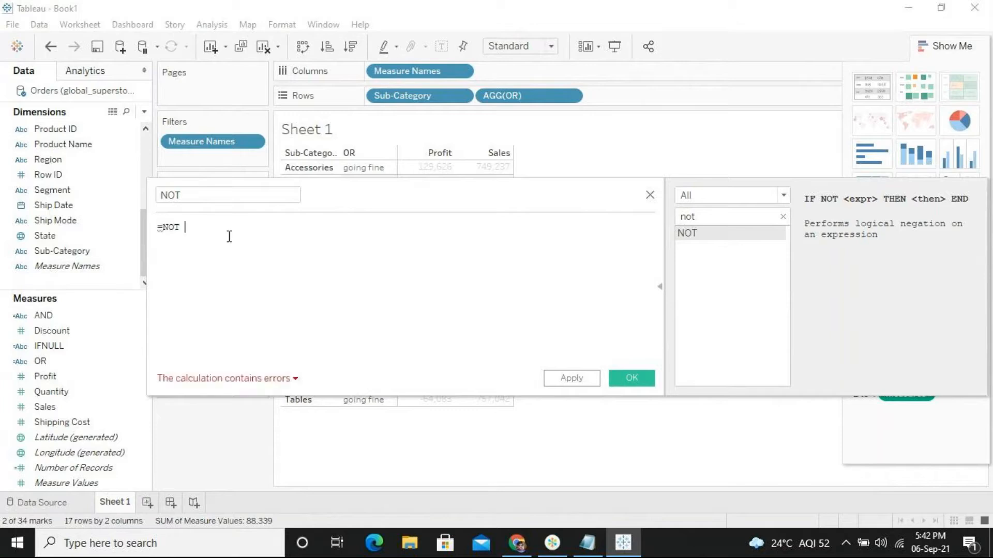
pyautogui.press('BackSpace')
pyautogui.press('BackSpace')
pyautogui.press('BackSpace')
pyautogui.press('BackSpace')
pyautogui.write('not')
pyautogui.press('Return')
pyautogui.moveTo(175, 226); pyautogui.dragTo(155, 226)
pyautogui.click(650, 195)
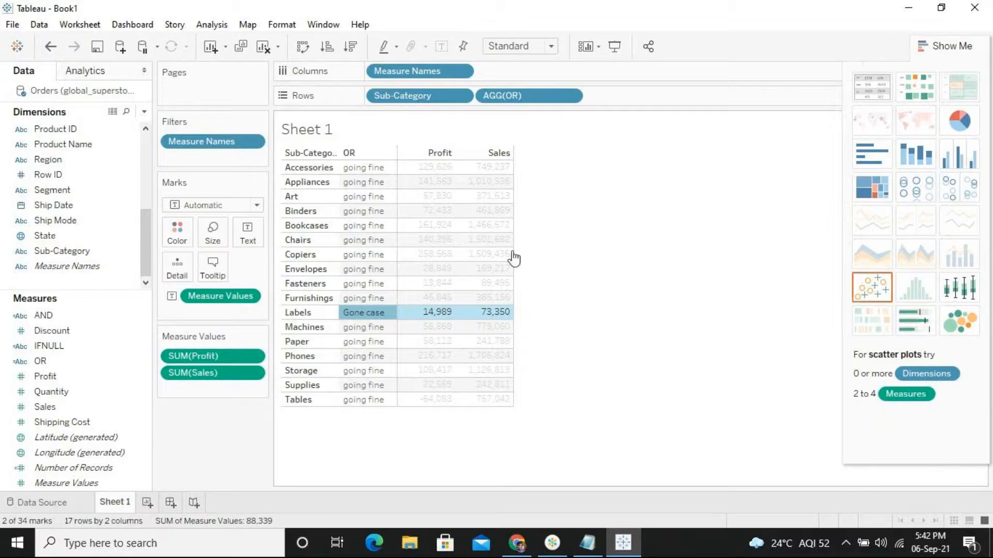
# Open a new calculated field named ZN, look up the ZN function's description, and close the field without saving it.
pyautogui.moveTo(429, 318)
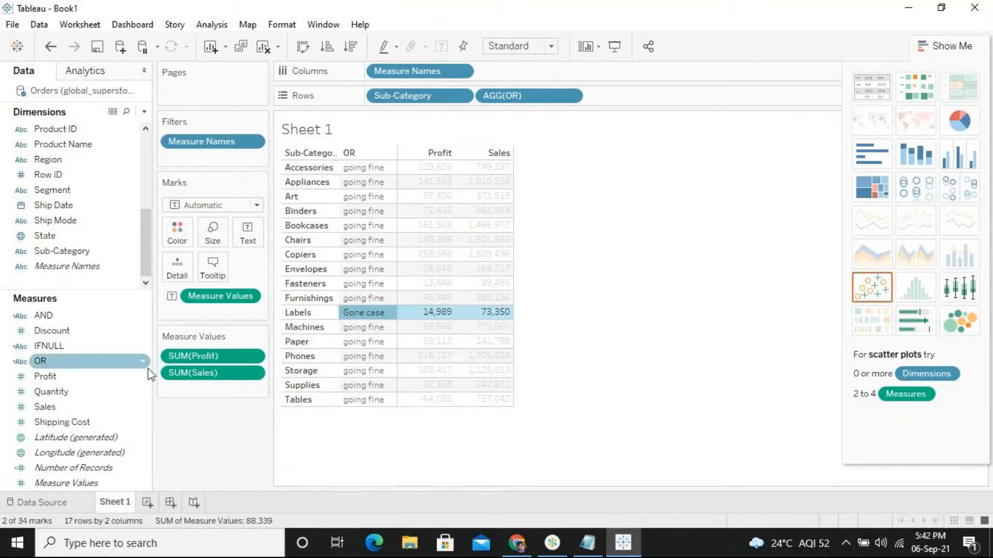
pyautogui.rightClick(115, 284)
pyautogui.click(238, 290)
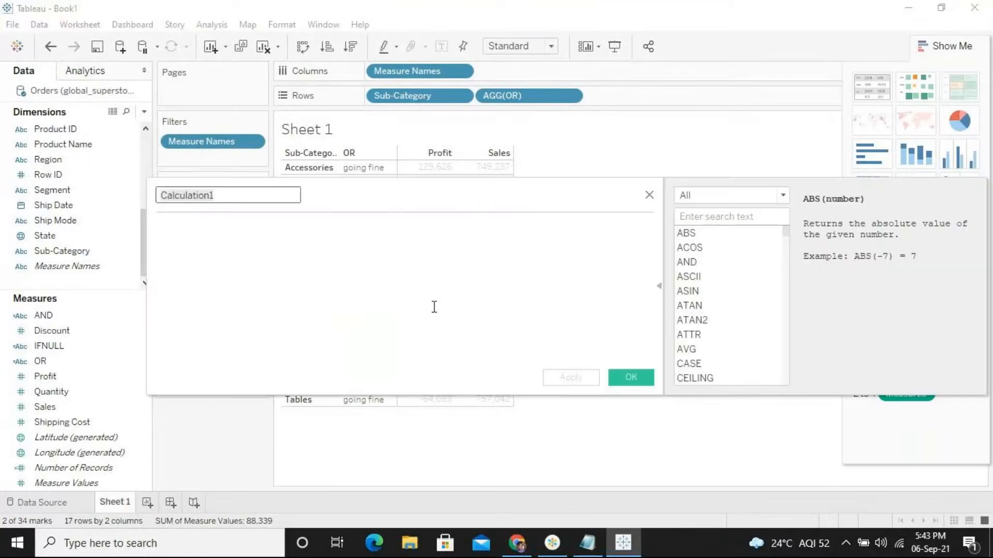
pyautogui.write('ZN')
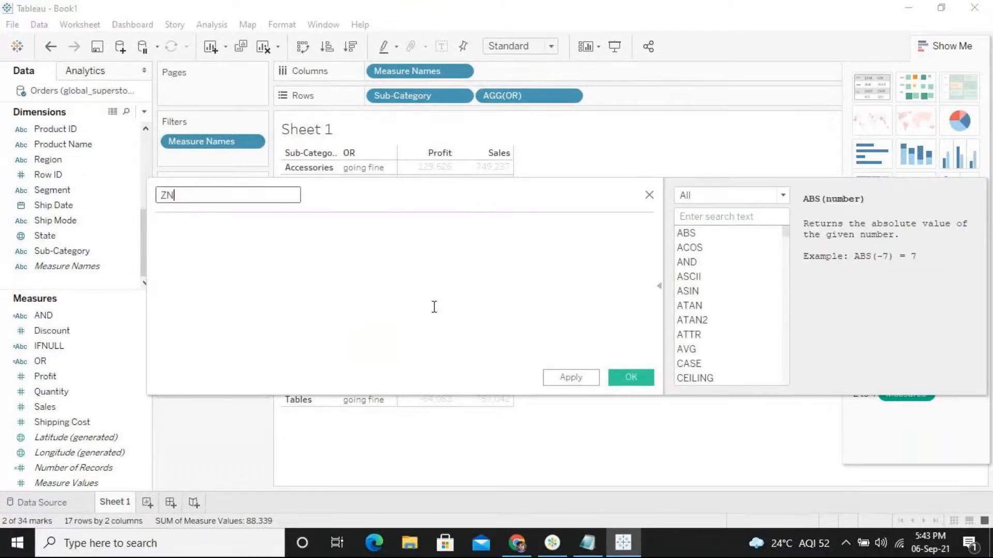
pyautogui.click(434, 307)
pyautogui.write('zn')
pyautogui.press('BackSpace')
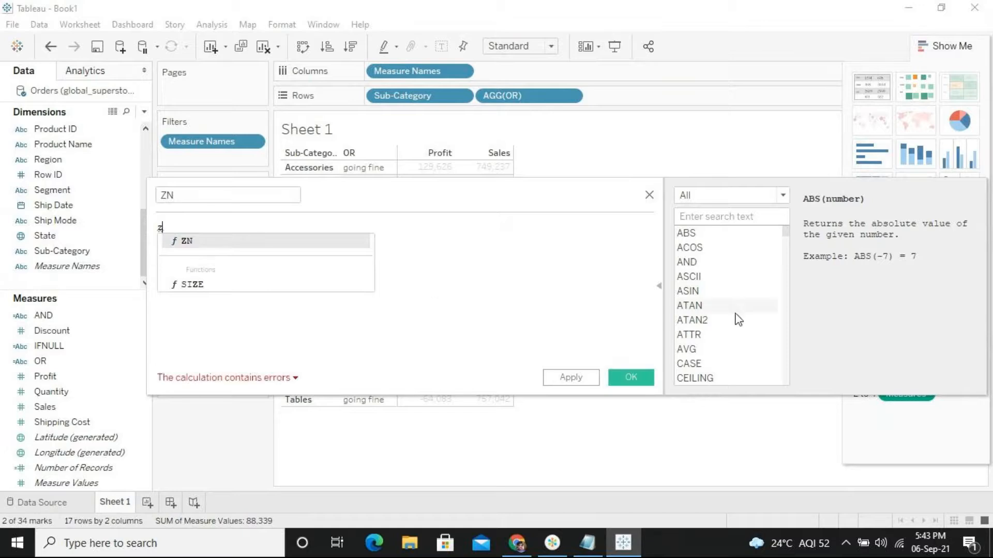
pyautogui.click(713, 220)
pyautogui.write('zn')
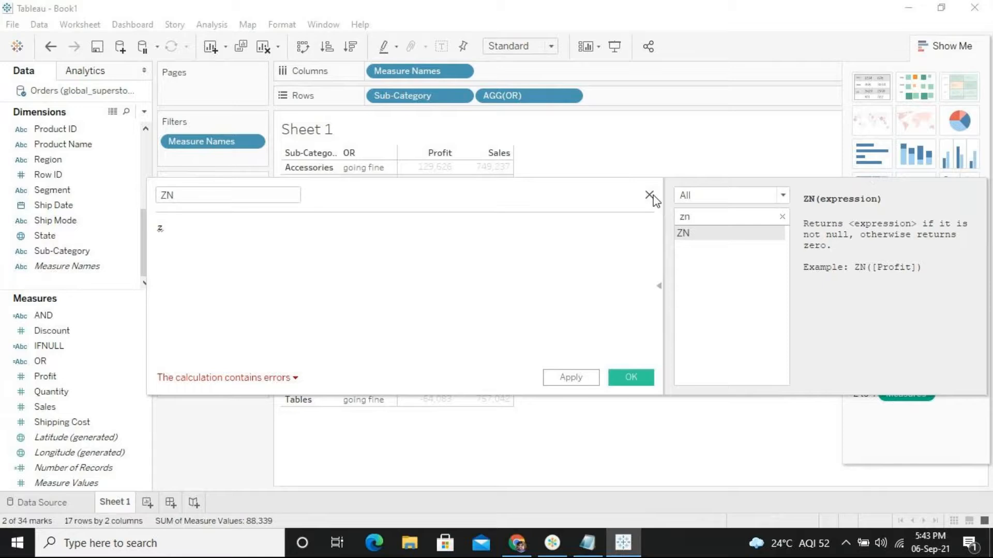
pyautogui.moveTo(181, 229); pyautogui.dragTo(122, 230)
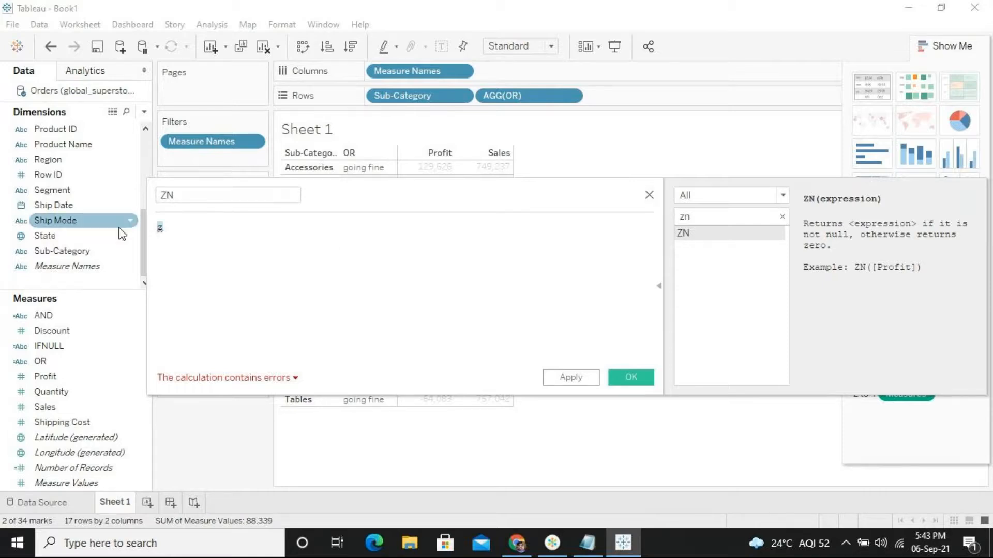
pyautogui.click(649, 196)
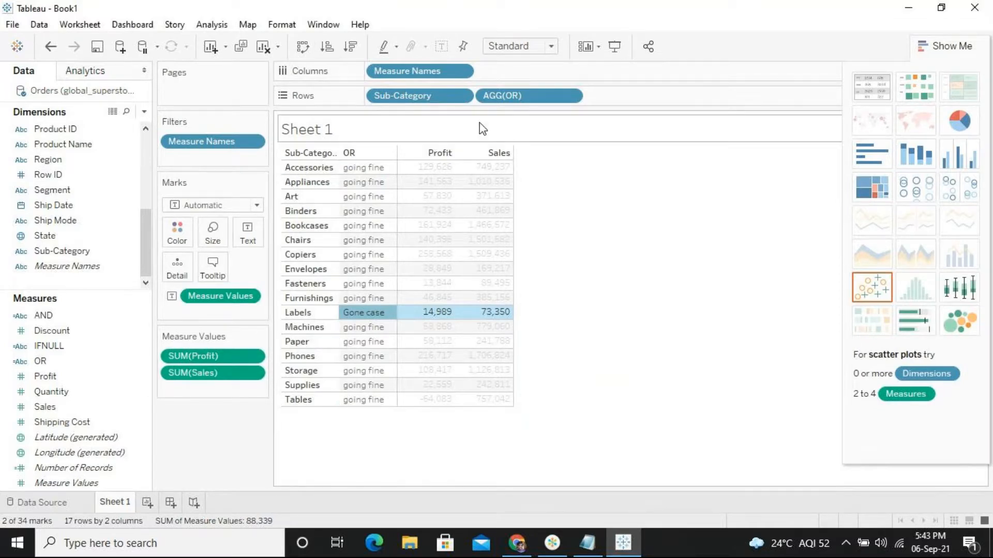
# Remove Sub-Category and OR from Rows and clear the rest of the sheet.
pyautogui.click(414, 96)
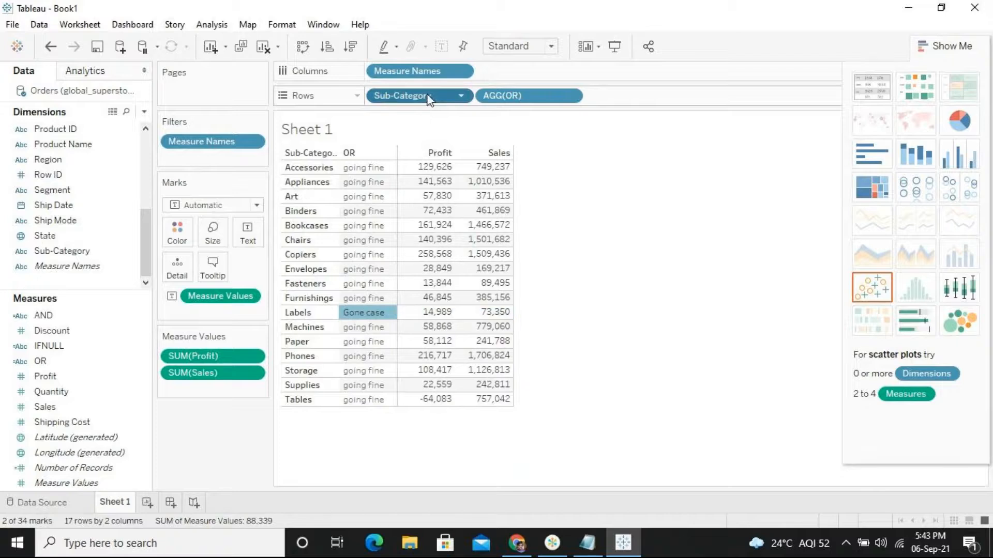
pyautogui.press('Delete')
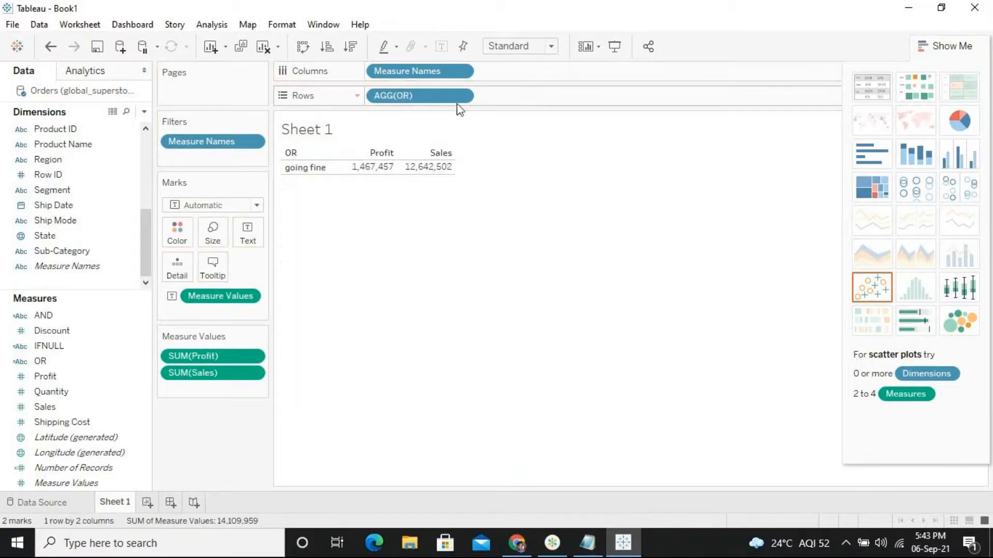
pyautogui.moveTo(402, 96); pyautogui.dragTo(241, 423)
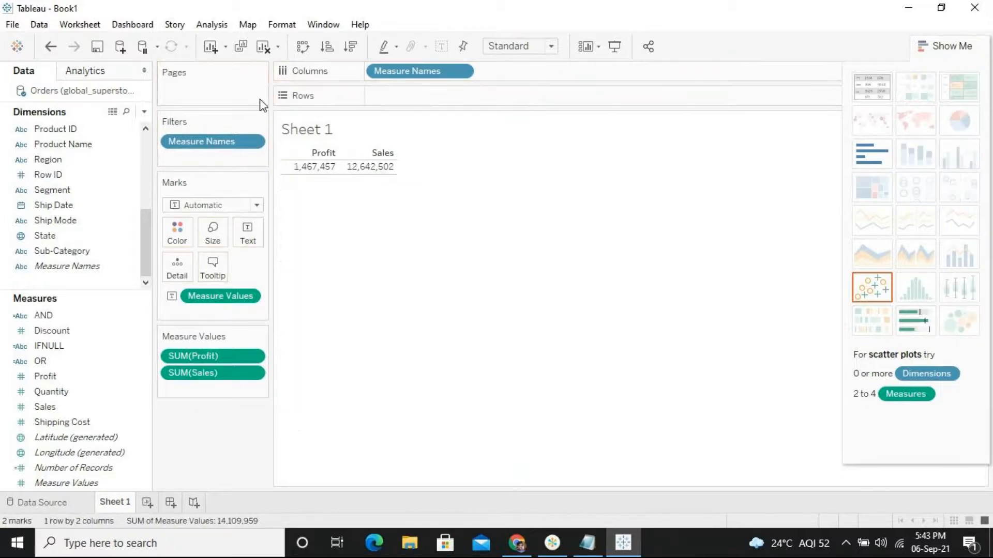
pyautogui.click(266, 53)
pyautogui.click(85, 376)
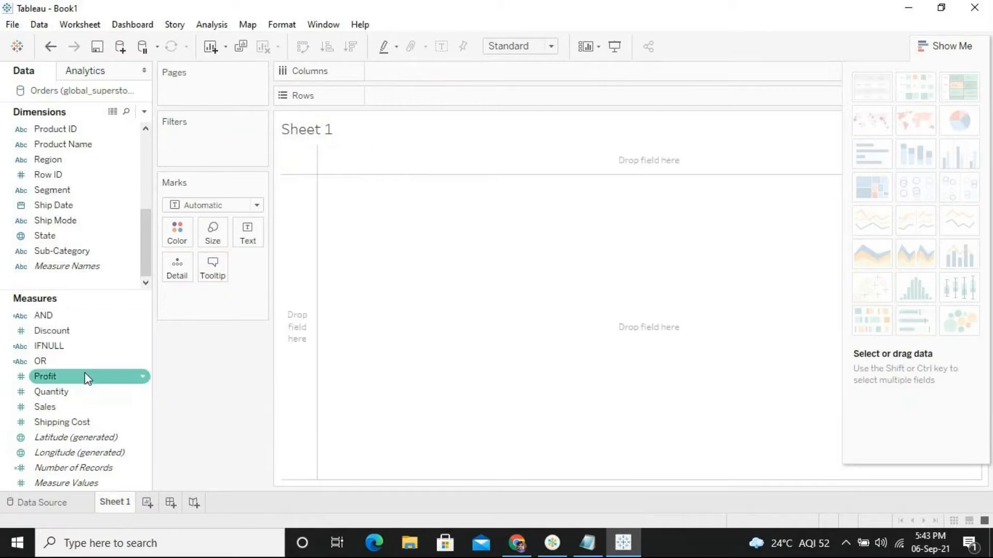
# Build a text table showing Profit and Sales for each Sub-Category.
pyautogui.doubleClick(86, 376)
pyautogui.doubleClick(73, 407)
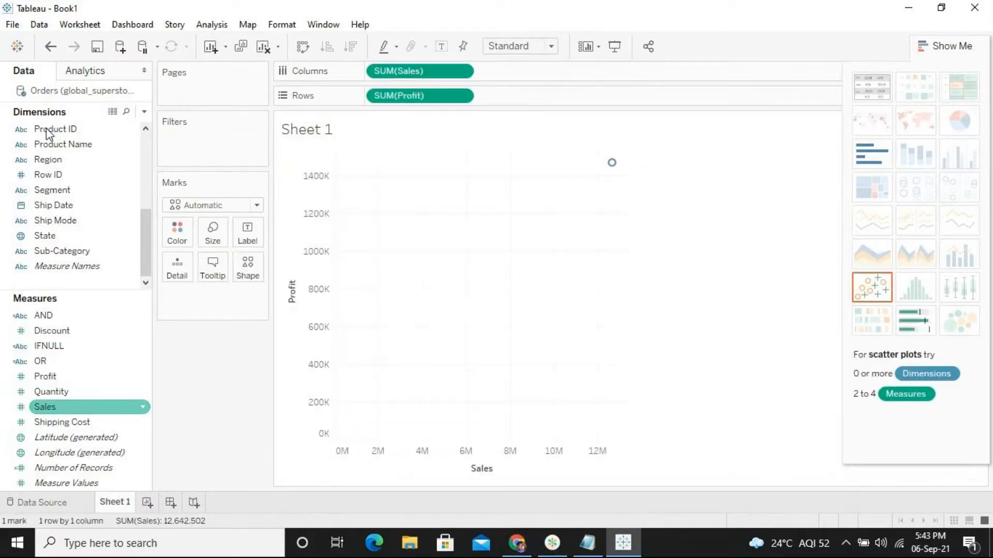
pyautogui.click(78, 251)
pyautogui.doubleClick(77, 257)
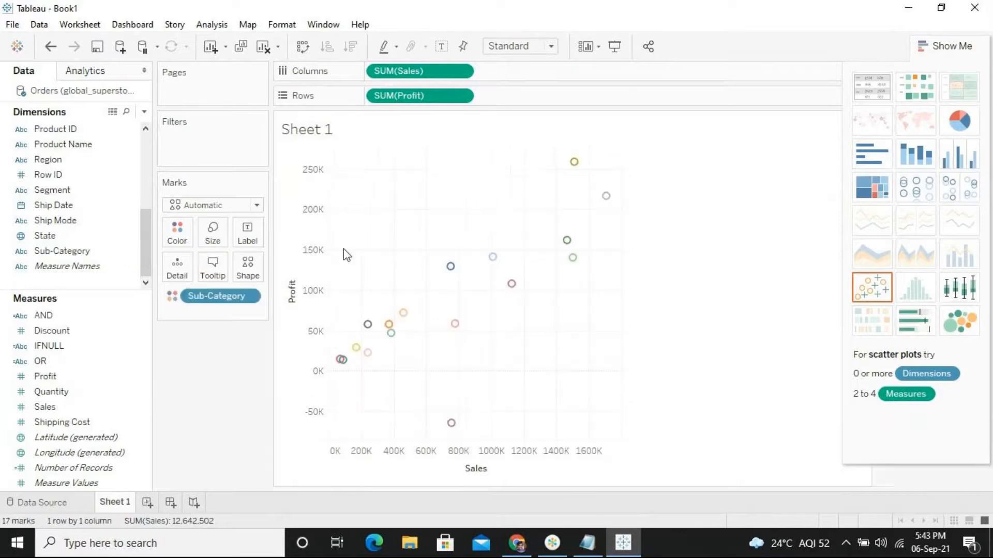
pyautogui.click(871, 88)
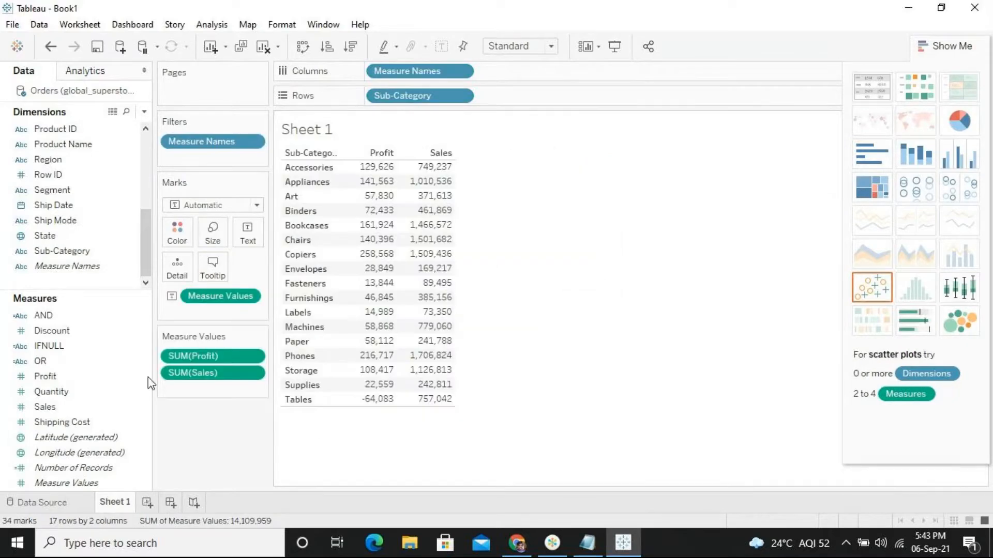
# Create a new calculated field and name it ZN.
pyautogui.click(120, 316)
pyautogui.rightClick(107, 279)
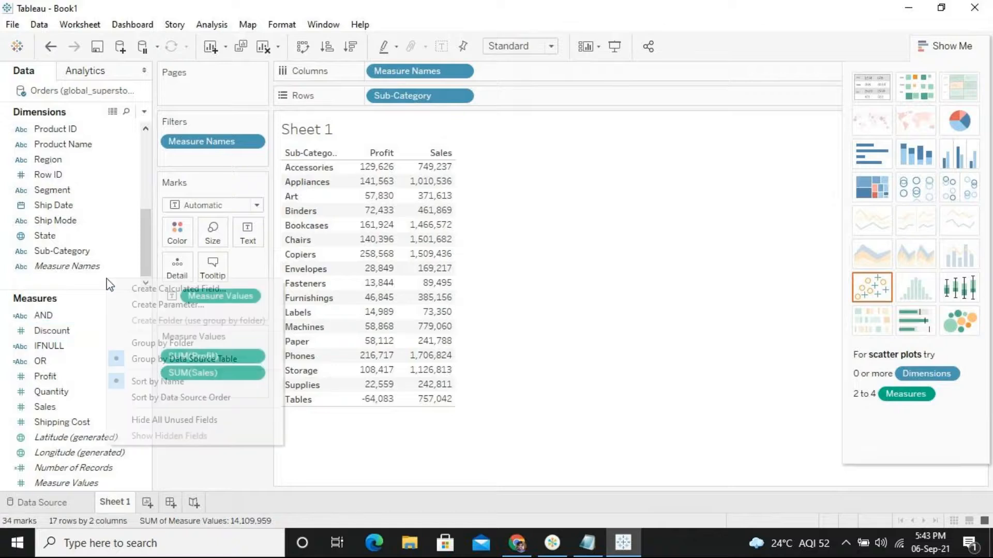
pyautogui.click(161, 294)
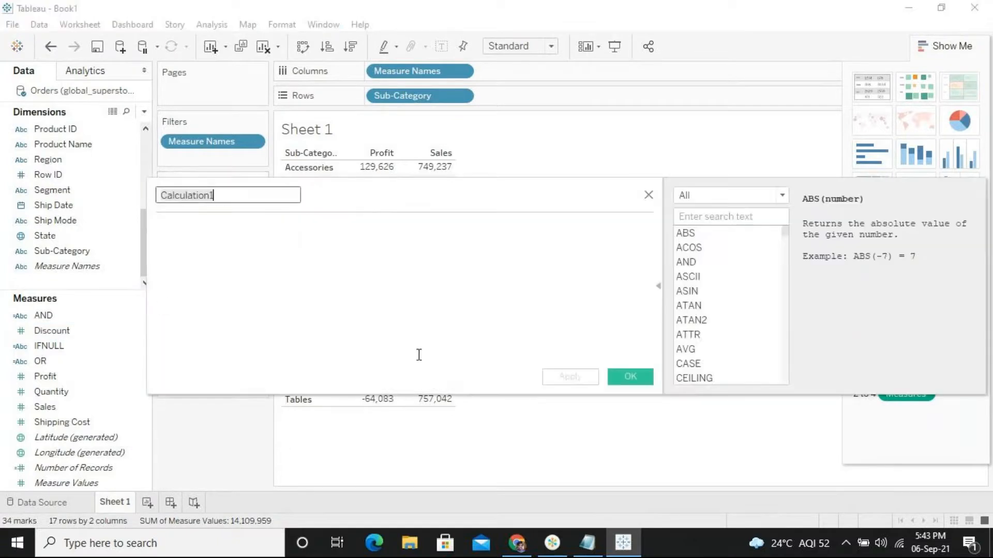
pyautogui.write('ZN')
pyautogui.click(441, 270)
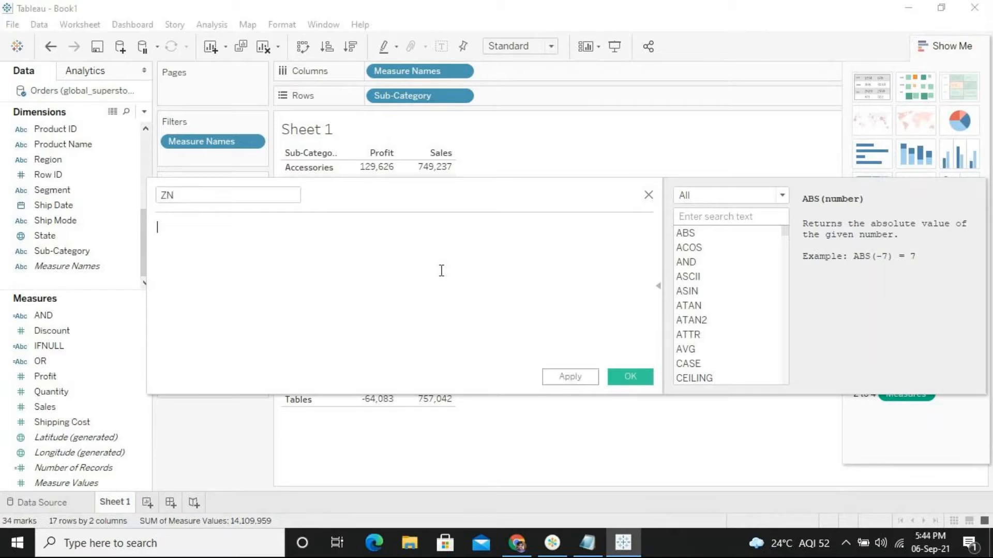
# Begin the ZN formula with IF SUM([Sales]).
pyautogui.write('i')
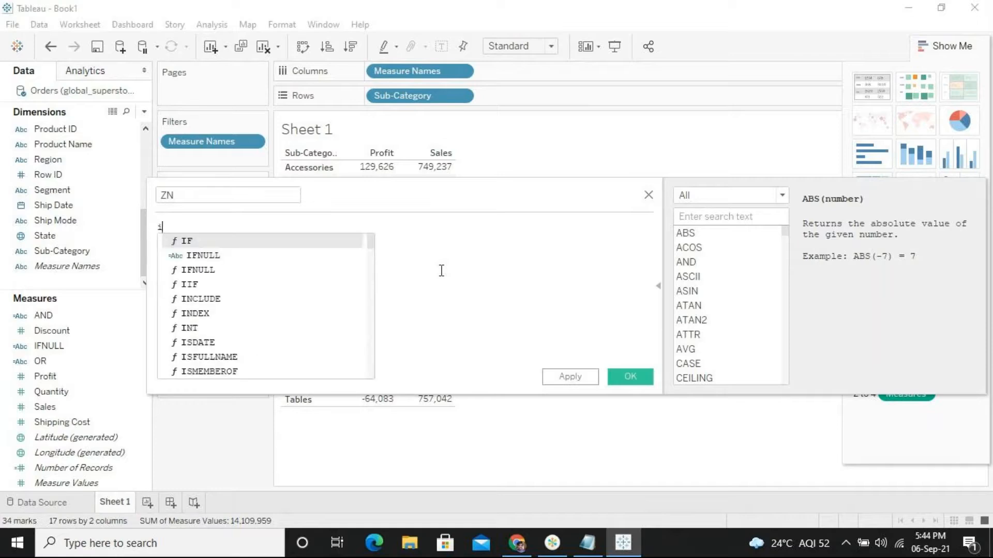
pyautogui.press('Return')
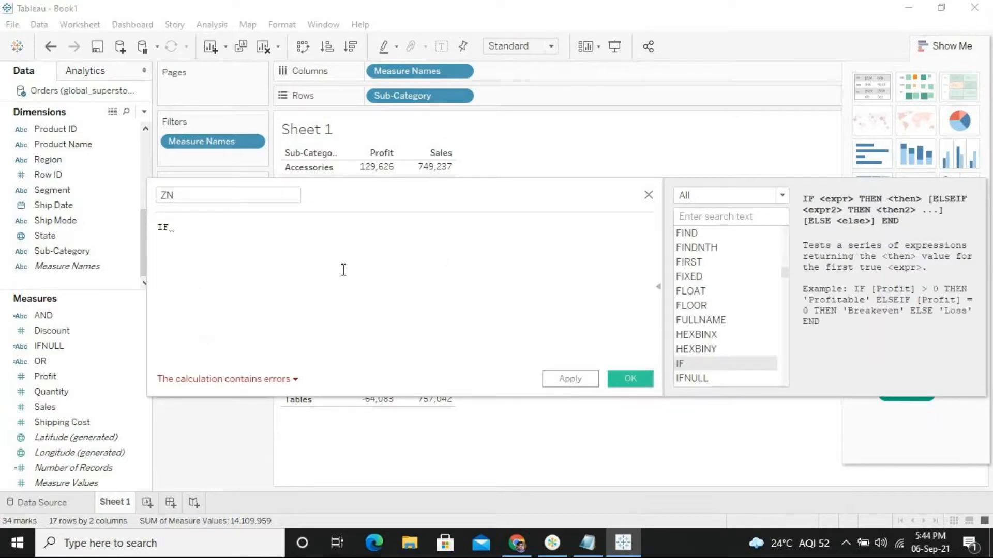
pyautogui.write('su')
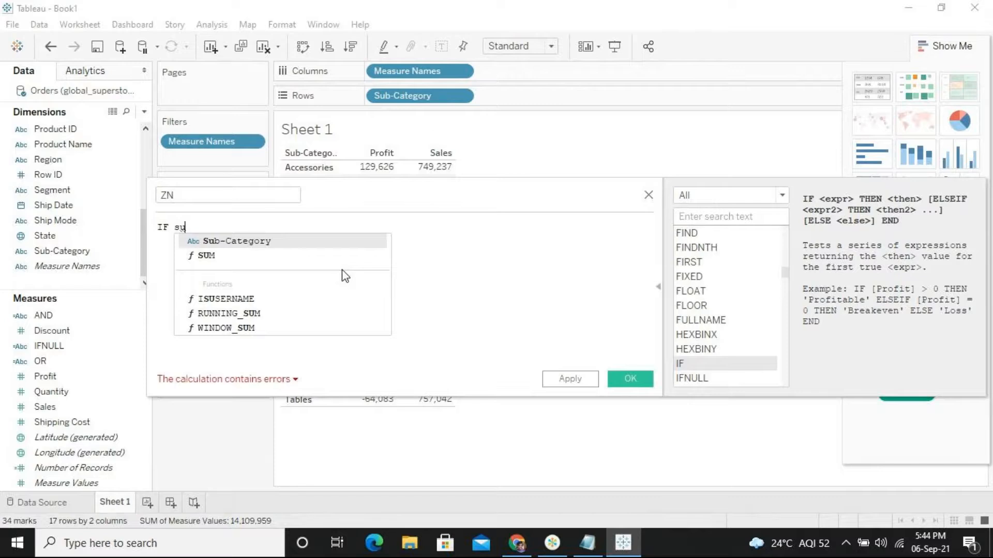
pyautogui.write('m')
pyautogui.press('Return')
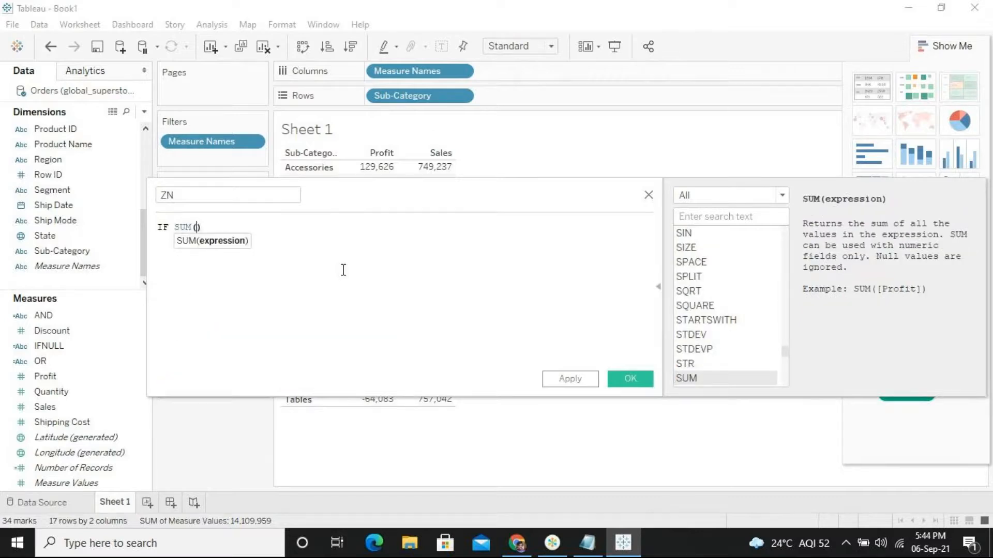
pyautogui.write('sa')
pyautogui.press('Return')
pyautogui.press('Right')
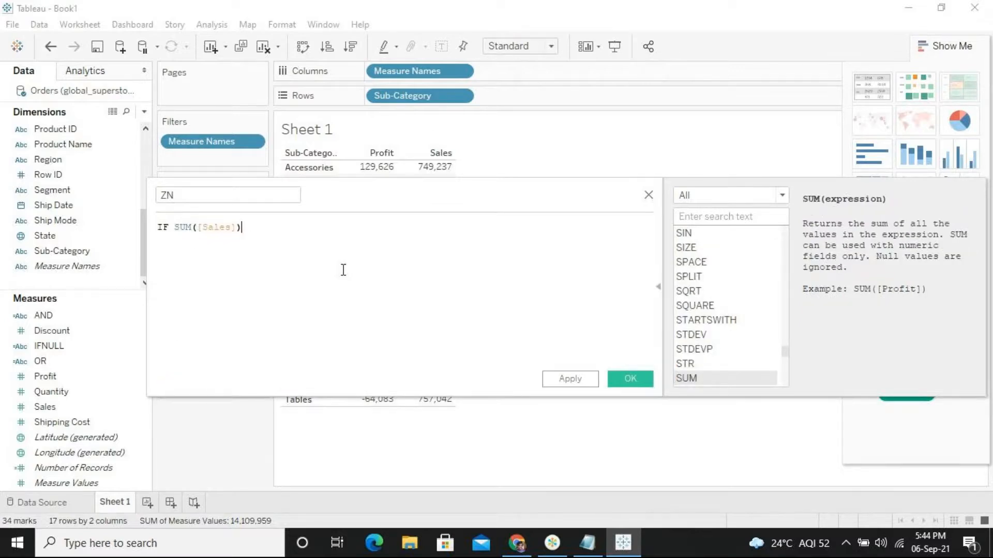
# Extend the ZN formula with > 100000 'Good' END and apply the calculation.
pyautogui.write("> 100000 'goo")
pyautogui.press('BackSpace')
pyautogui.press('BackSpace')
pyautogui.press('BackSpace')
pyautogui.write("Good' end")
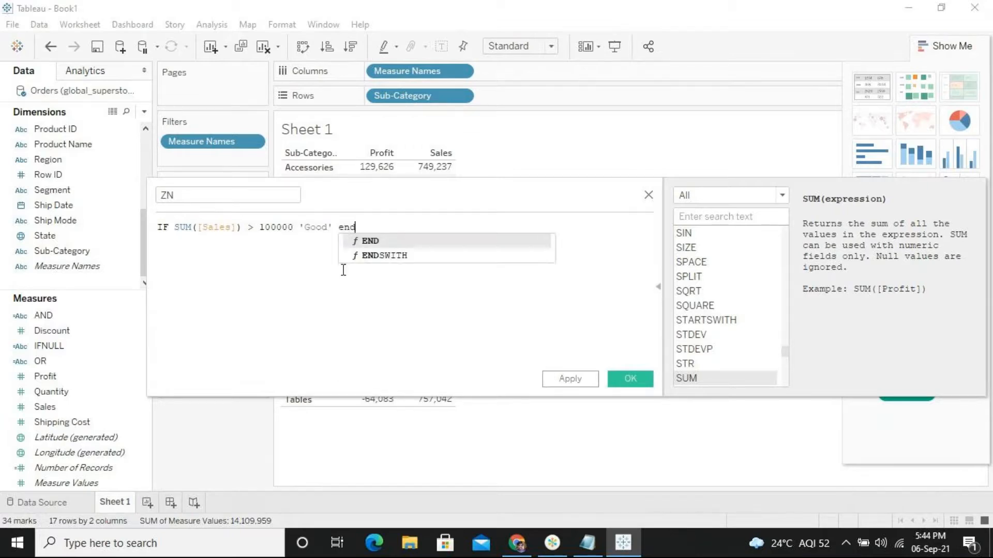
pyautogui.press('Return')
pyautogui.click(574, 381)
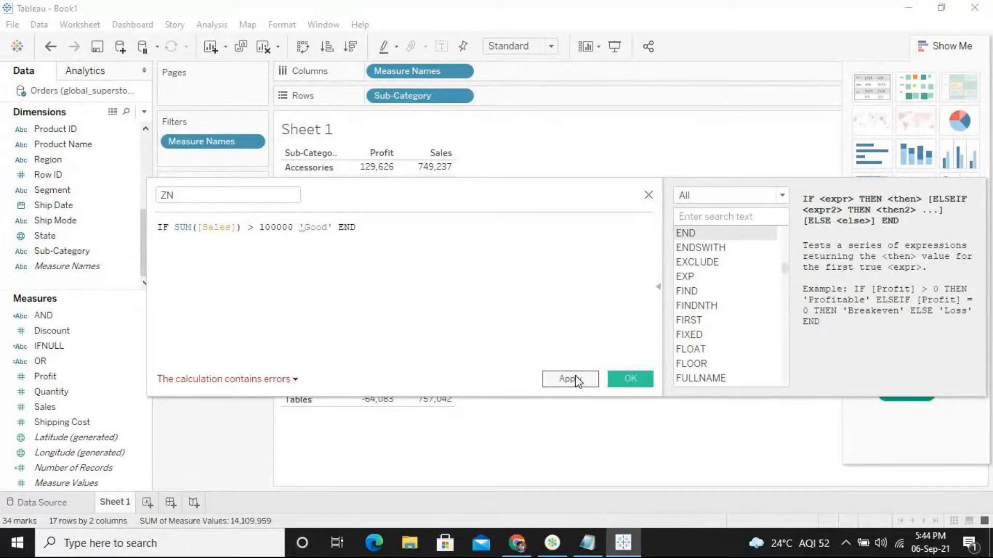
pyautogui.click(576, 382)
# Try replacing END with then after 'Good' in the ZN formula.
pyautogui.click(293, 227)
pyautogui.click(371, 229)
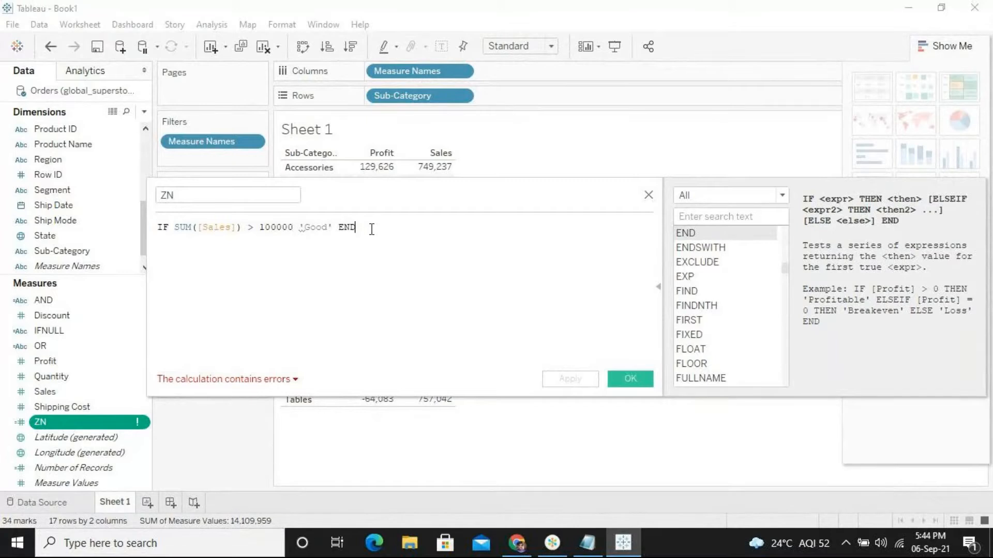
pyautogui.press('BackSpace')
pyautogui.press('BackSpace')
pyautogui.press('BackSpace')
pyautogui.write('then')
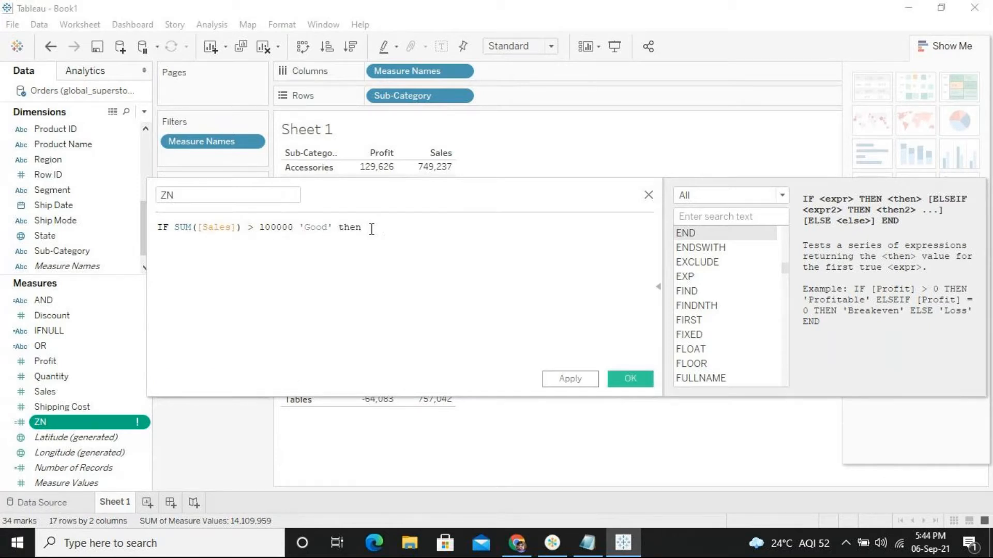
# Delete 'Good' then from the end of the formula and insert THEN directly after 100000.
pyautogui.press('BackSpace')
pyautogui.press('BackSpace')
pyautogui.press('BackSpace')
pyautogui.press('BackSpace')
pyautogui.press('BackSpace')
pyautogui.press('BackSpace')
pyautogui.press('BackSpace')
pyautogui.press('BackSpace')
pyautogui.press('BackSpace')
pyautogui.press('BackSpace')
pyautogui.press('BackSpace')
pyautogui.press('BackSpace')
pyautogui.write('then')
pyautogui.press('BackSpace')
pyautogui.press('BackSpace')
pyautogui.press('Return')
# Finish the formula with 'Good' END after THEN, then apply and save the ZN field.
pyautogui.write("'")
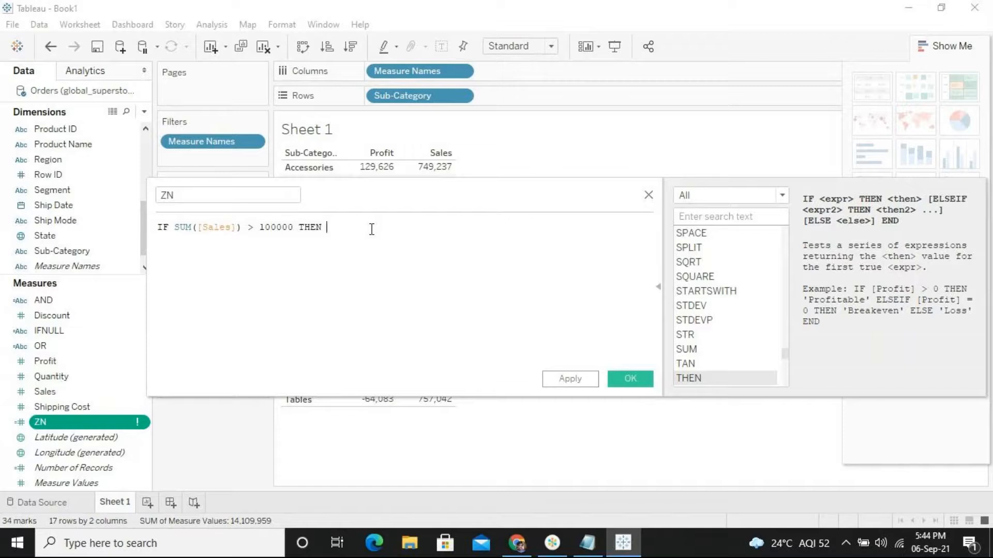
pyautogui.write('G')
pyautogui.write("' e")
pyautogui.write('n')
pyautogui.press('Return')
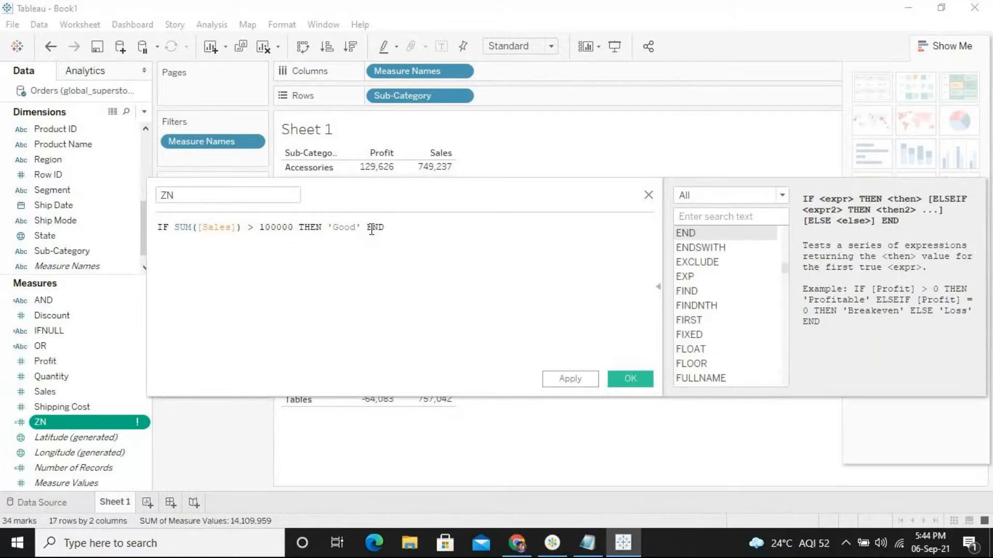
pyautogui.click(573, 381)
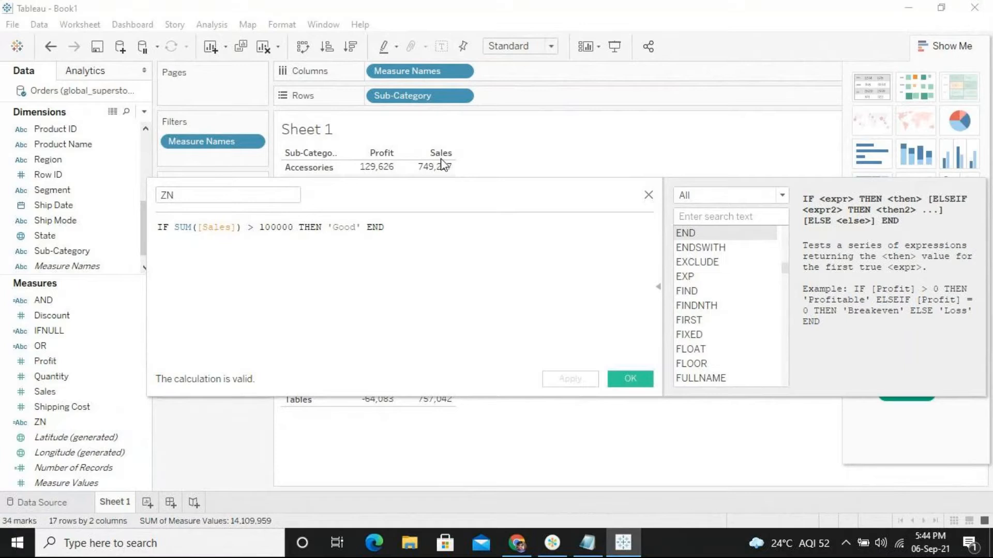
pyautogui.moveTo(435, 189); pyautogui.dragTo(637, 235)
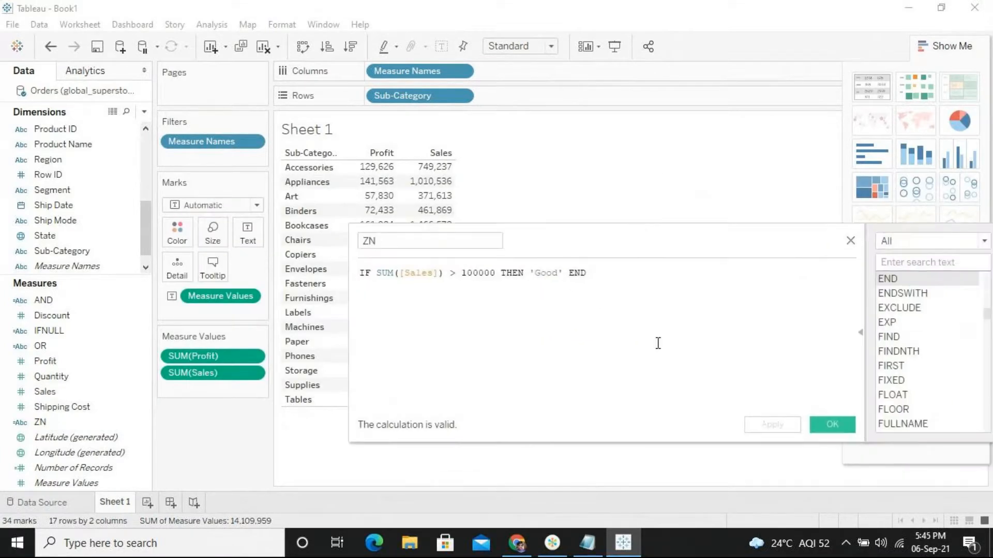
pyautogui.click(826, 424)
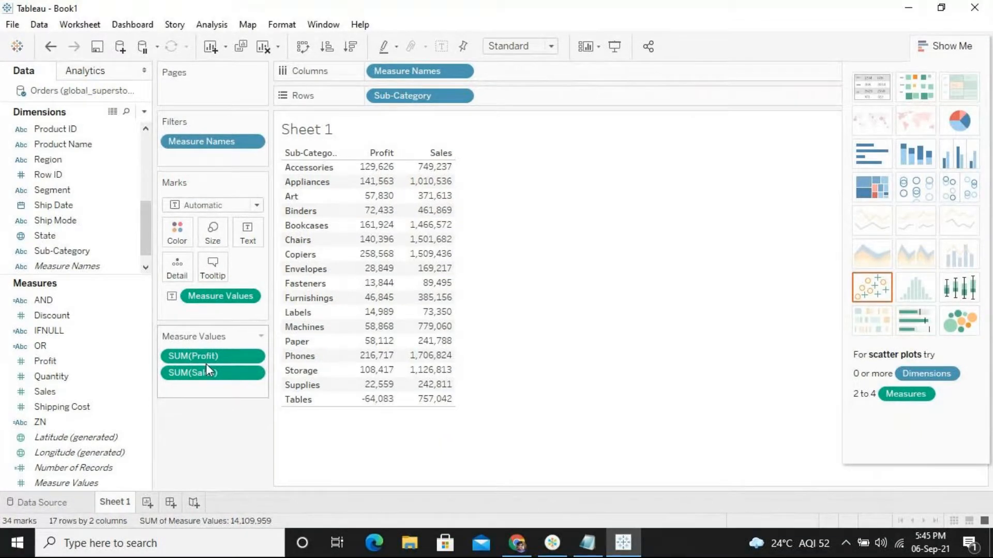
# Remove Profit from the table and place ZN on Rows after Sub-Category.
pyautogui.moveTo(205, 358); pyautogui.dragTo(4, 381)
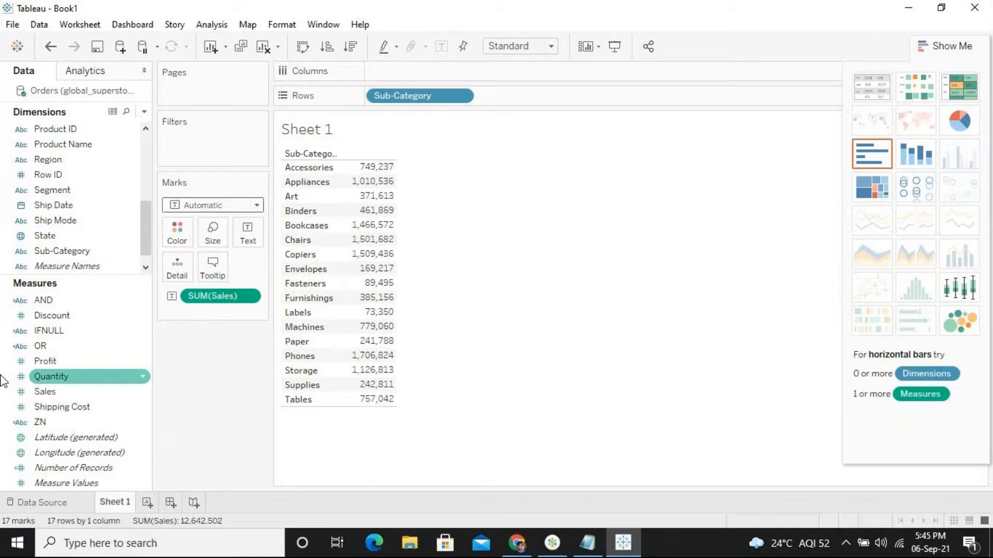
pyautogui.moveTo(147, 257)
pyautogui.mouseDown()
pyautogui.moveTo(150, 155)
pyautogui.moveTo(150, 258)
pyautogui.mouseUp()
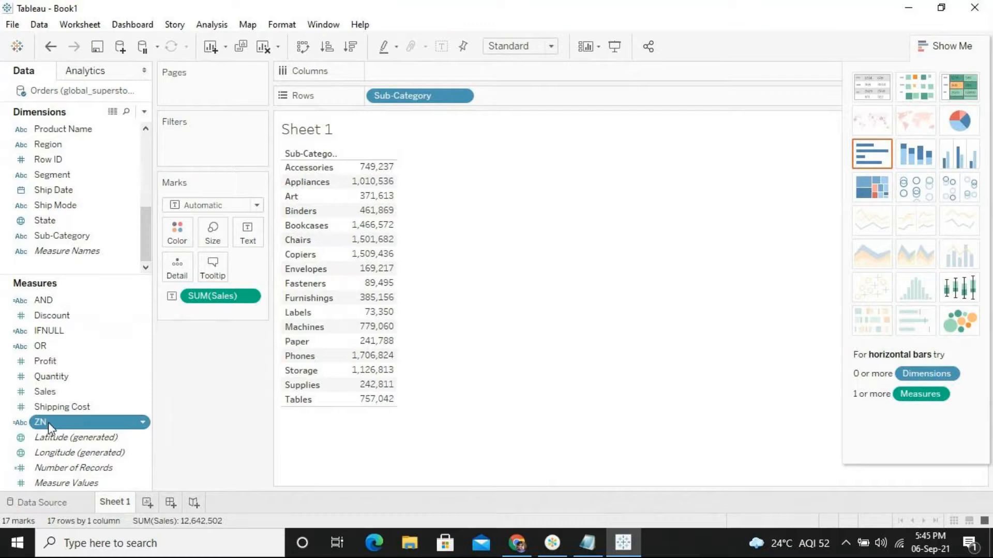
pyautogui.moveTo(48, 423); pyautogui.dragTo(316, 345)
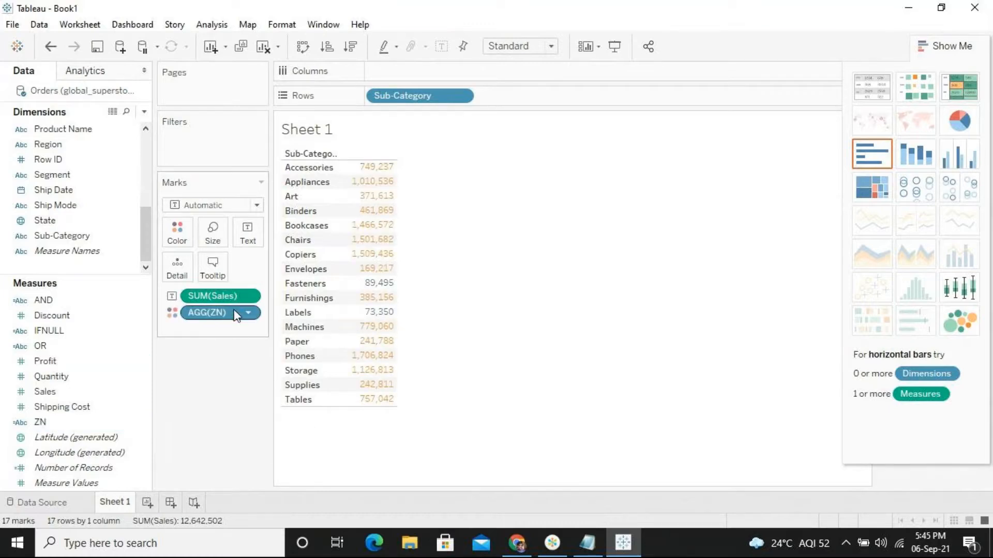
pyautogui.moveTo(234, 310); pyautogui.dragTo(644, 91)
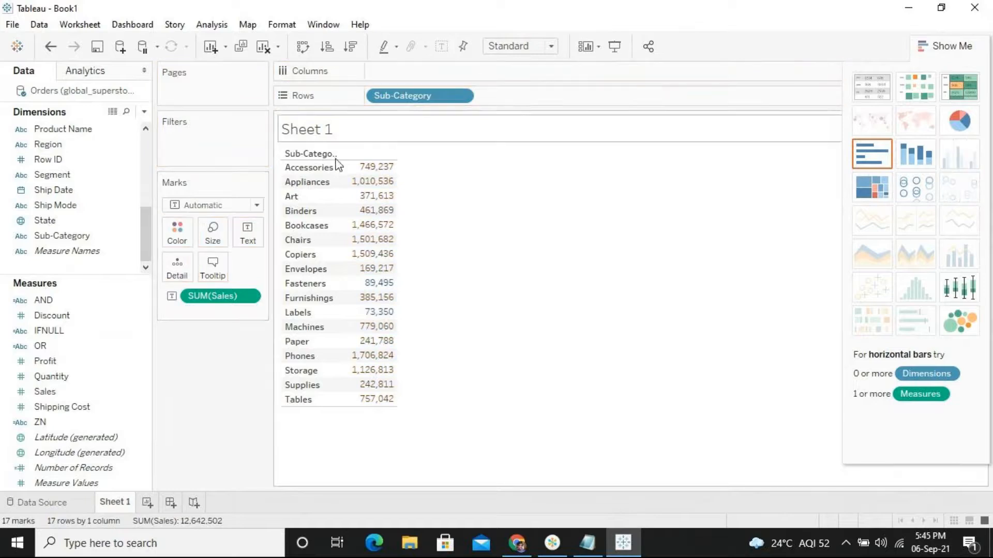
pyautogui.moveTo(61, 428); pyautogui.dragTo(665, 101)
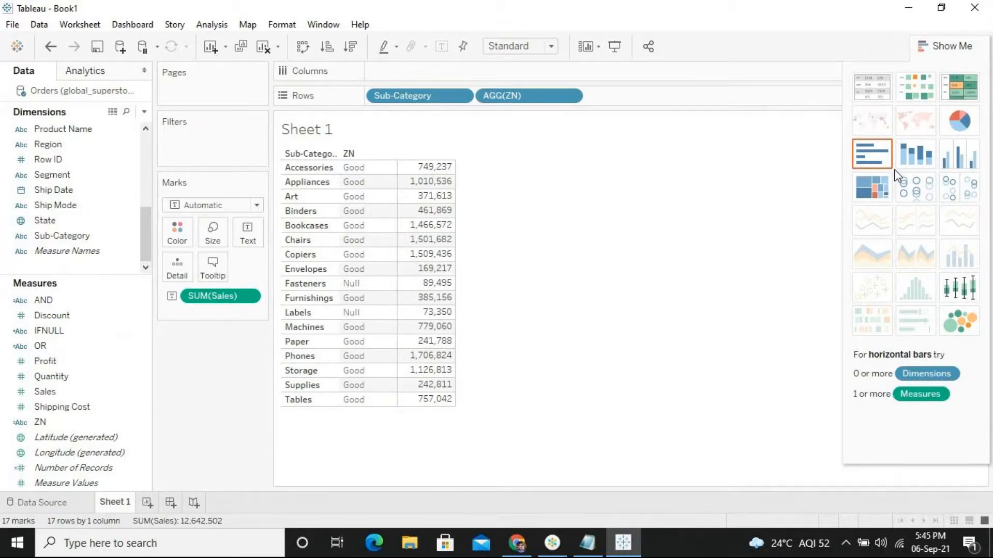
# Preview the data as stacked bars and horizontal bars, and restore the text table with ZN on Rows.
pyautogui.click(914, 155)
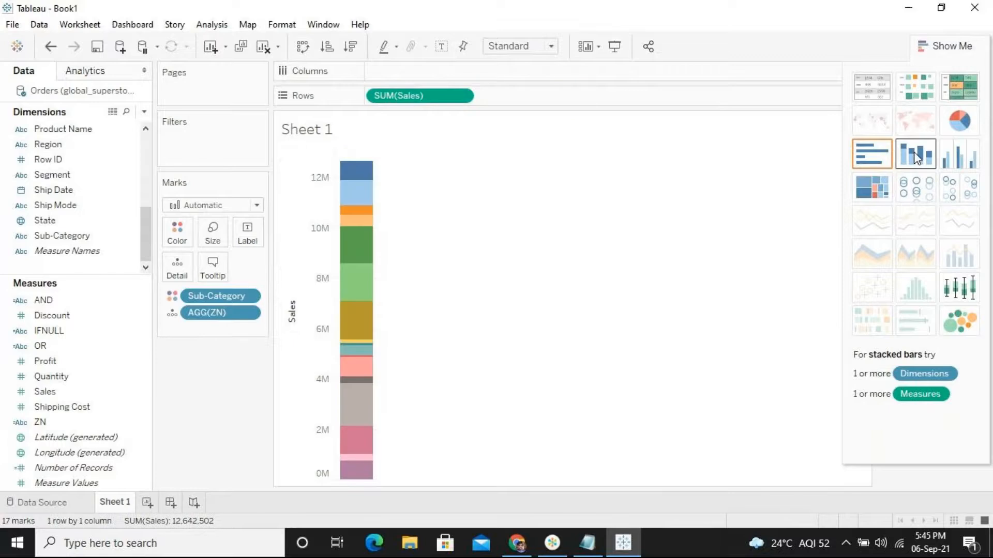
pyautogui.click(876, 166)
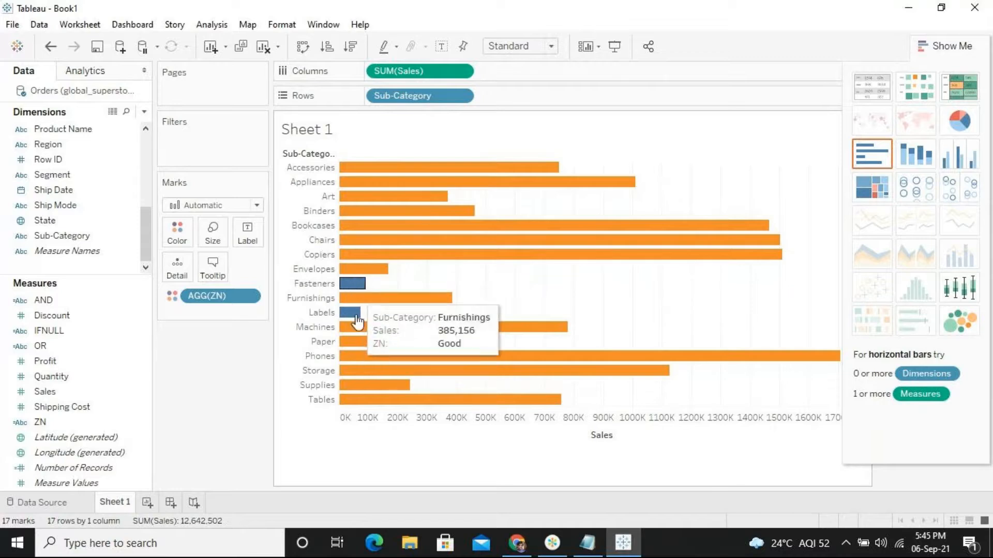
pyautogui.click(886, 84)
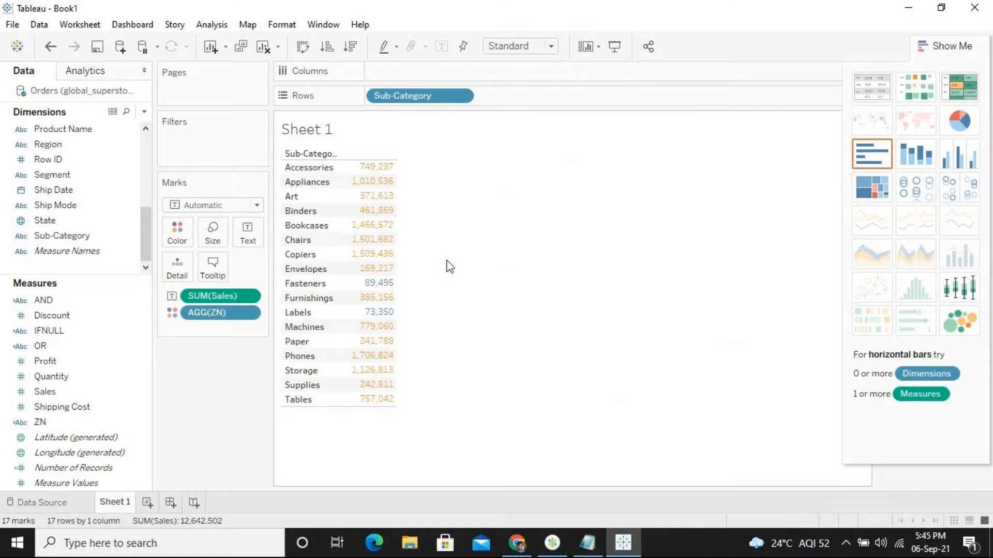
pyautogui.moveTo(225, 324); pyautogui.dragTo(627, 108)
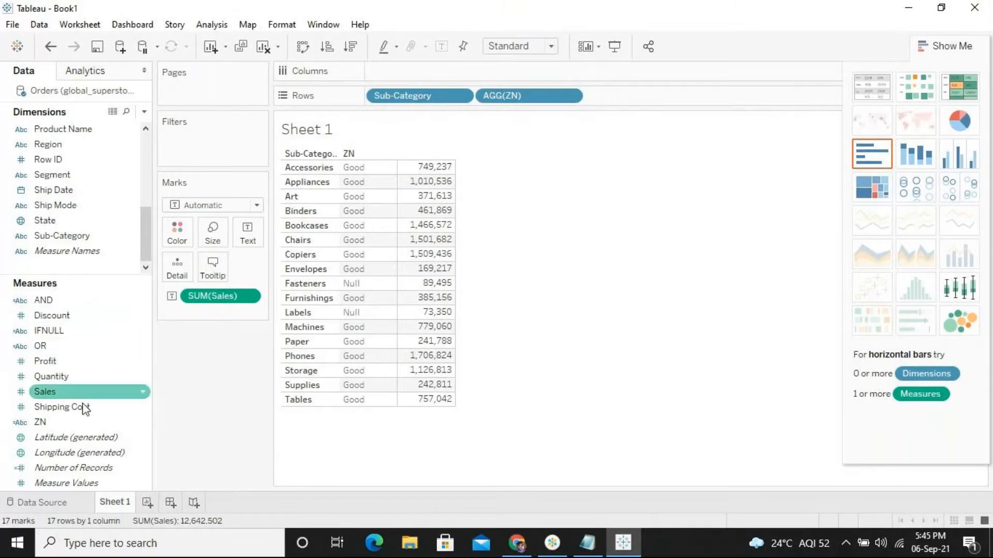
# Try to replace IF with the ZN function at the start of the ZN field's formula.
pyautogui.rightClick(65, 424)
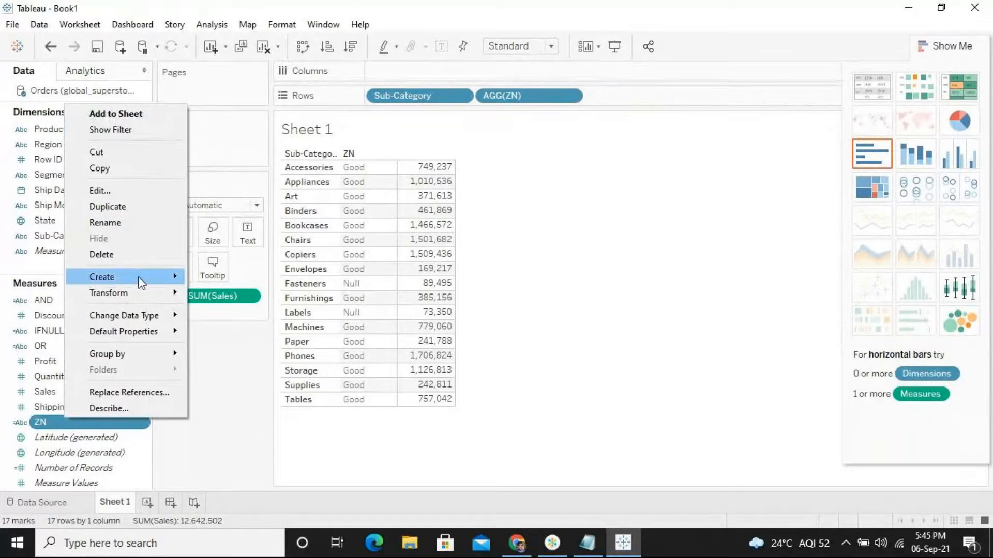
pyautogui.click(113, 192)
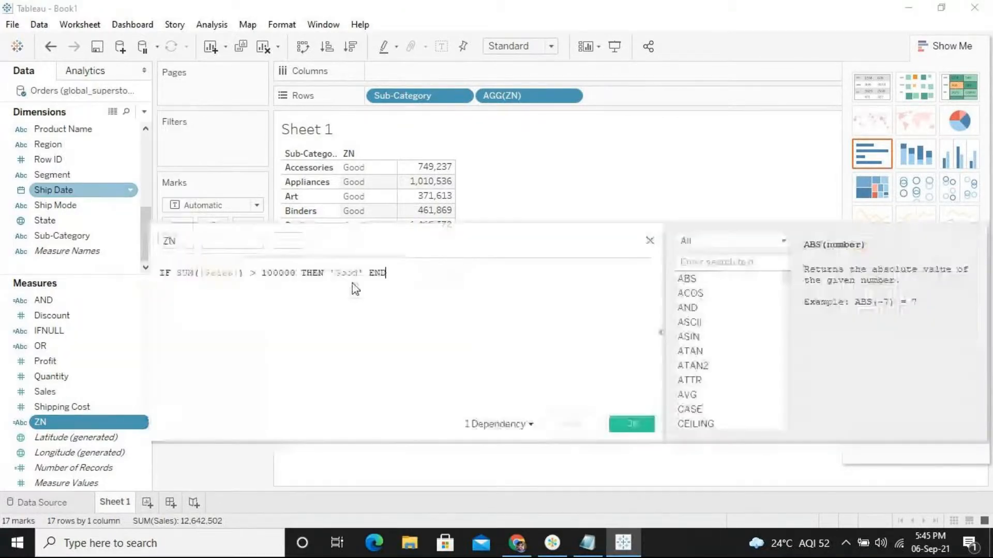
pyautogui.doubleClick(161, 272)
pyautogui.write('ZN')
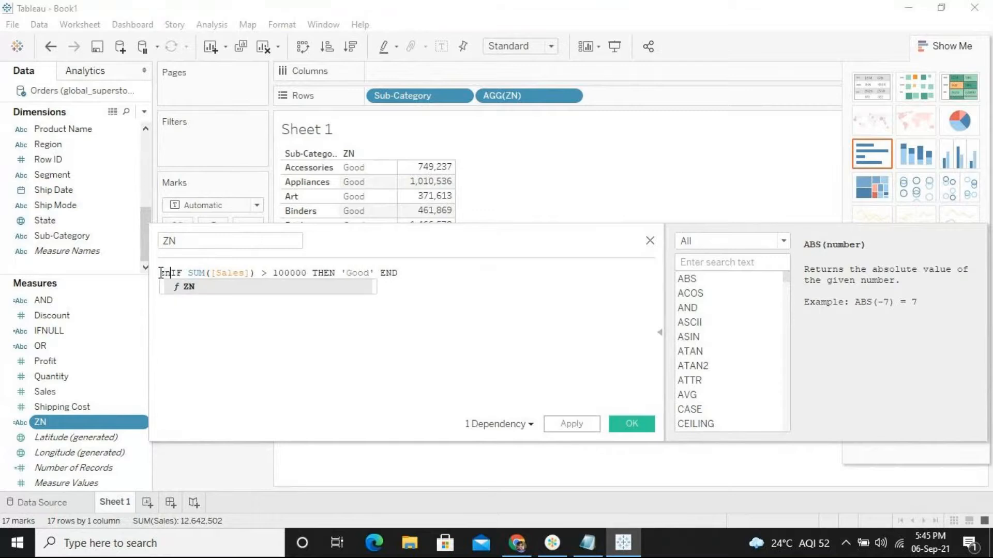
pyautogui.press('Return')
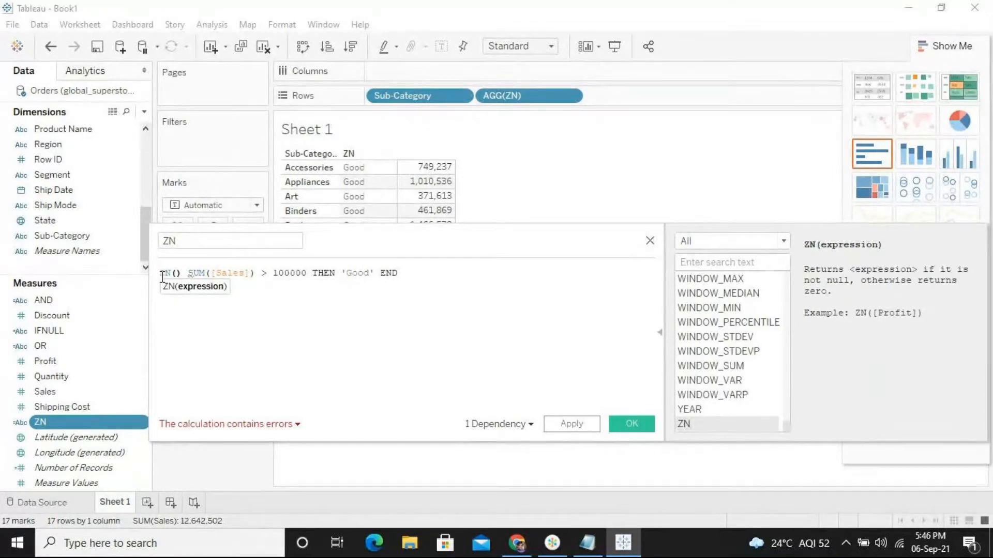
pyautogui.click(183, 273)
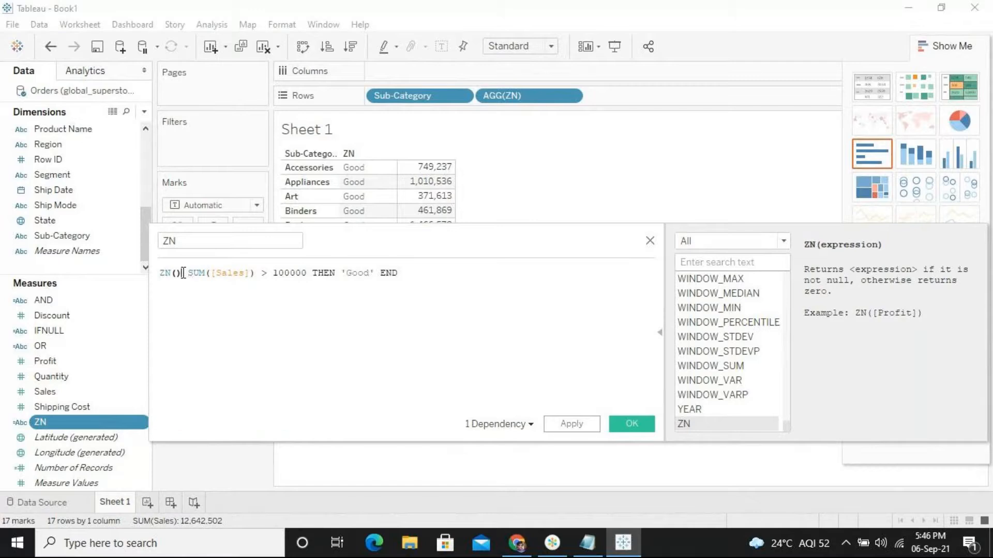
pyautogui.press('BackSpace')
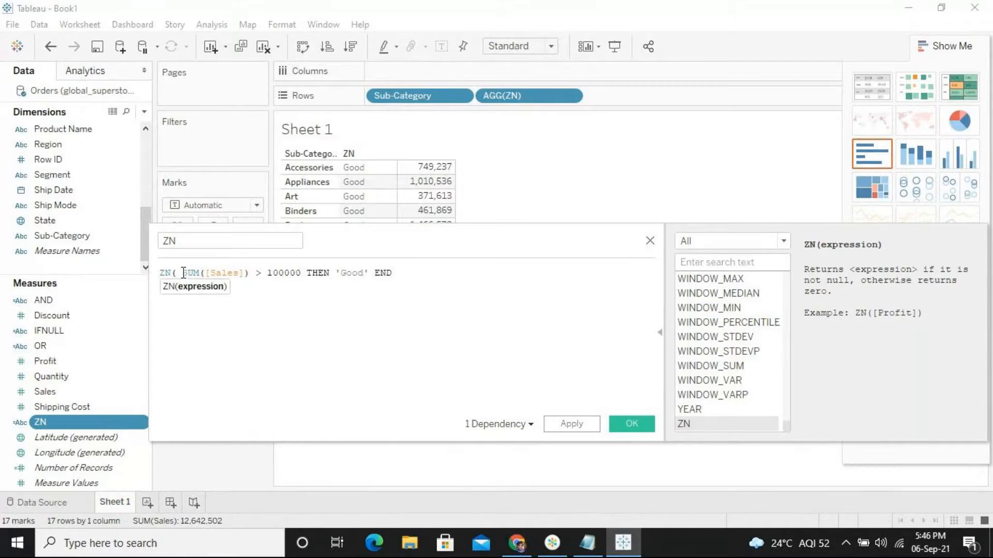
pyautogui.write('(')
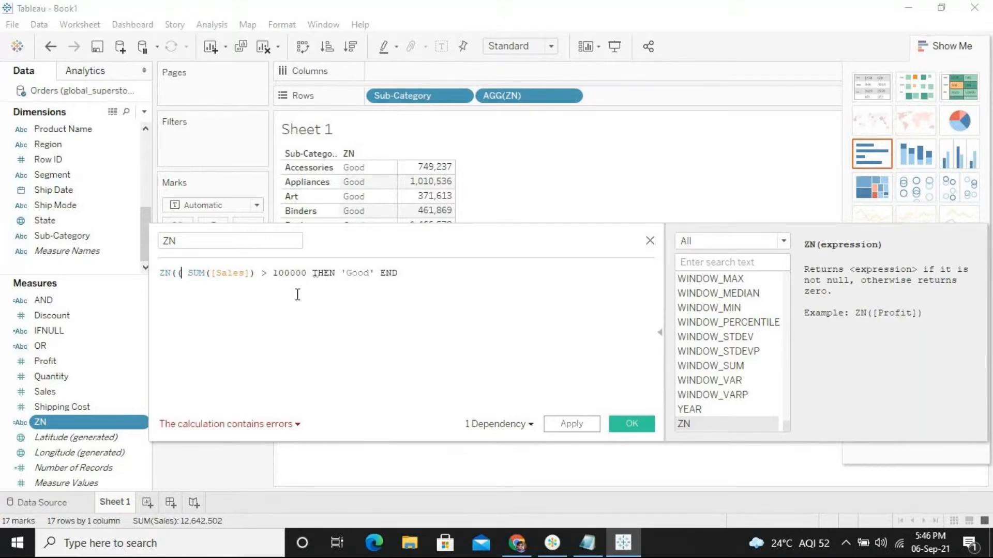
pyautogui.press('BackSpace')
pyautogui.click(450, 272)
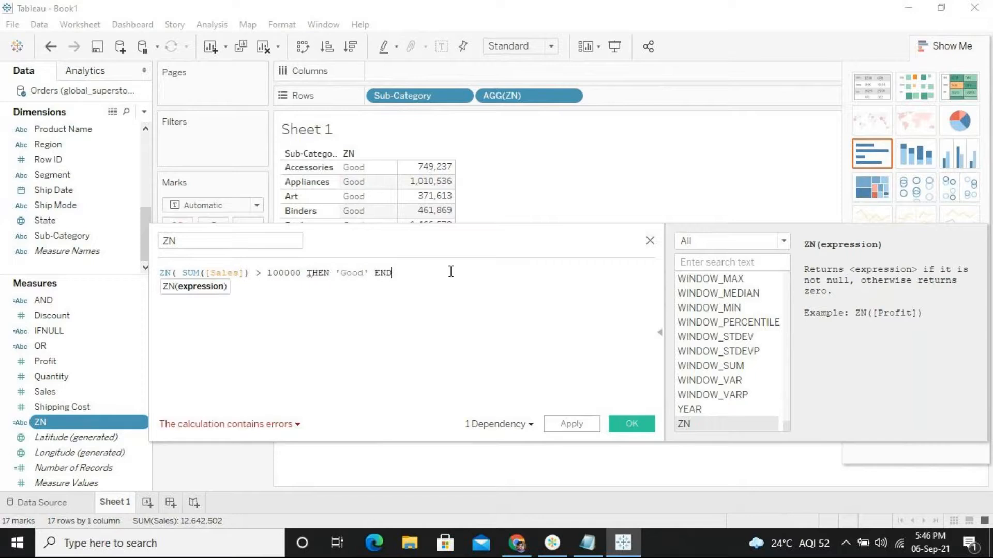
pyautogui.write(')')
pyautogui.press('BackSpace')
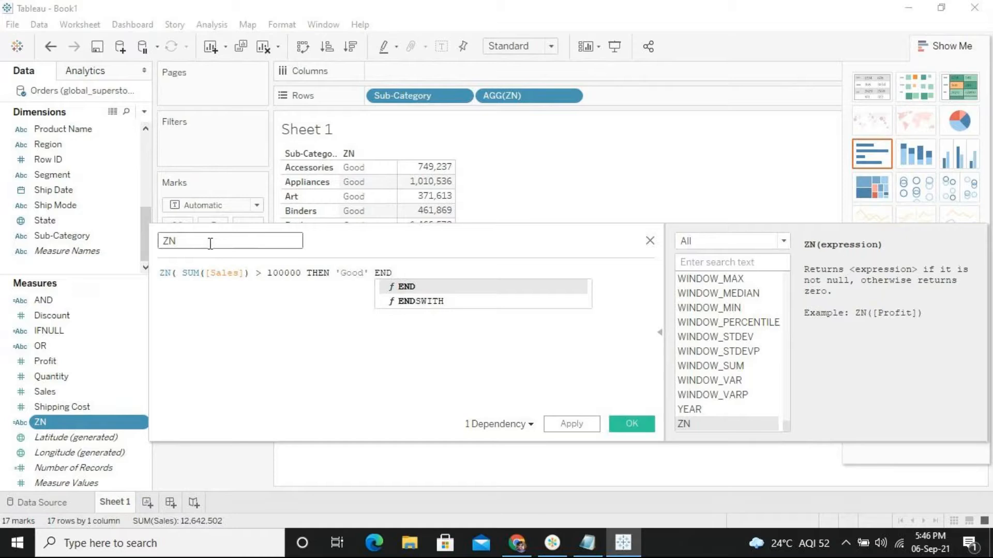
# Try removing the space before SUM and the bracket after Sales, and close the formula editor without saving.
pyautogui.click(183, 273)
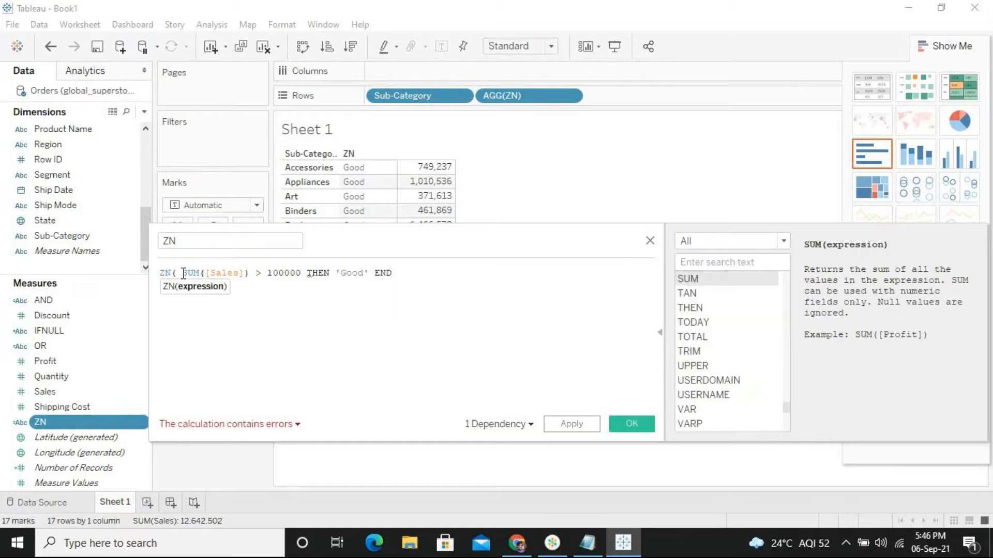
pyautogui.press('BackSpace')
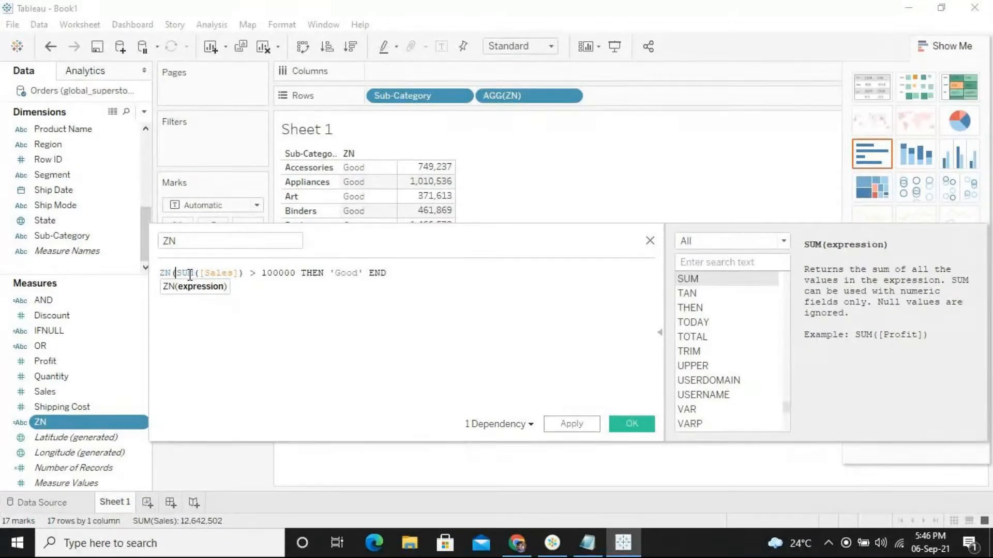
pyautogui.click(239, 273)
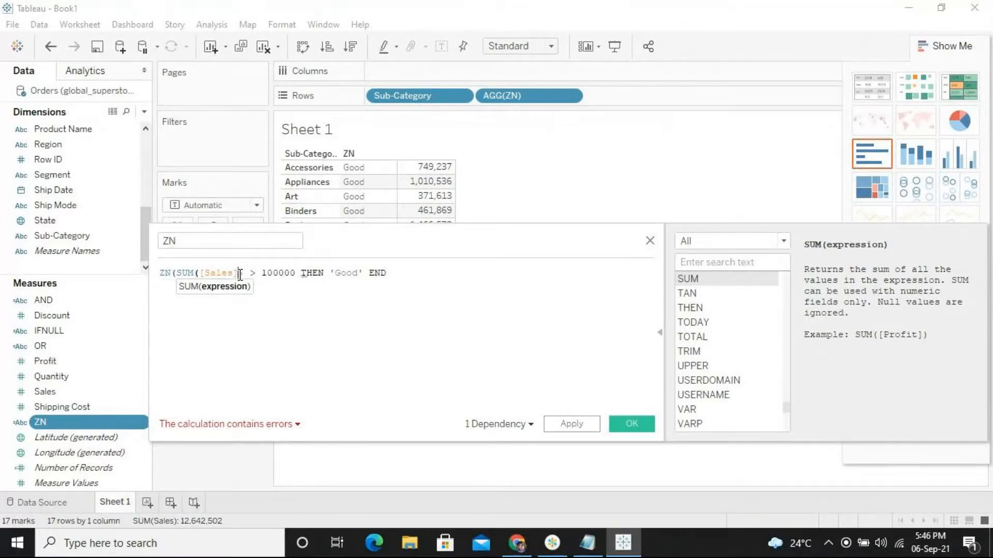
pyautogui.press('BackSpace')
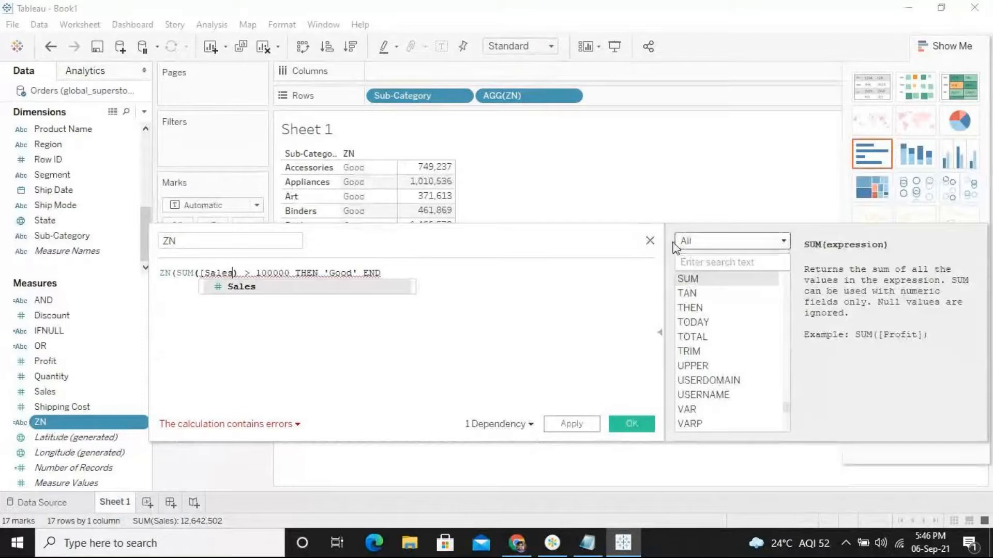
pyautogui.click(651, 243)
pyautogui.click(651, 242)
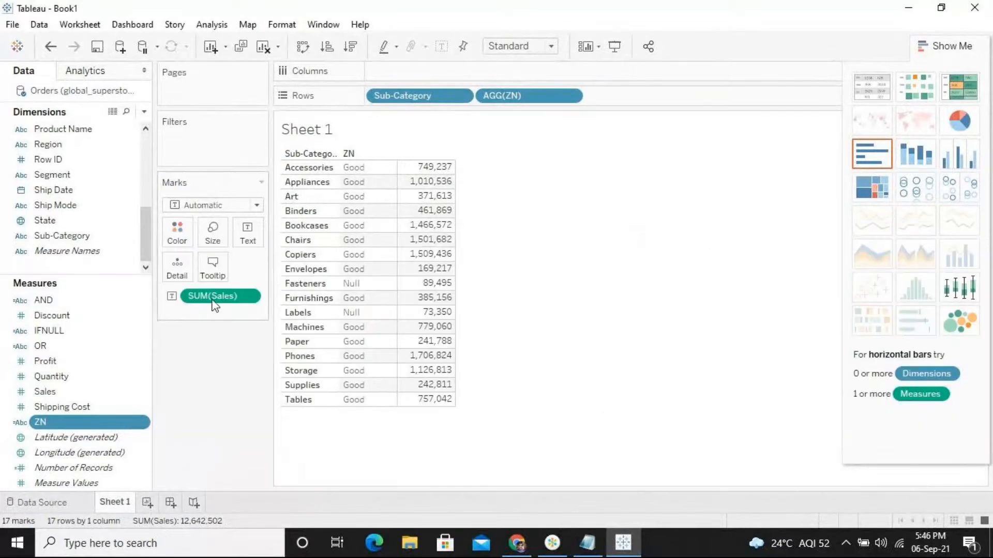
pyautogui.rightClick(66, 428)
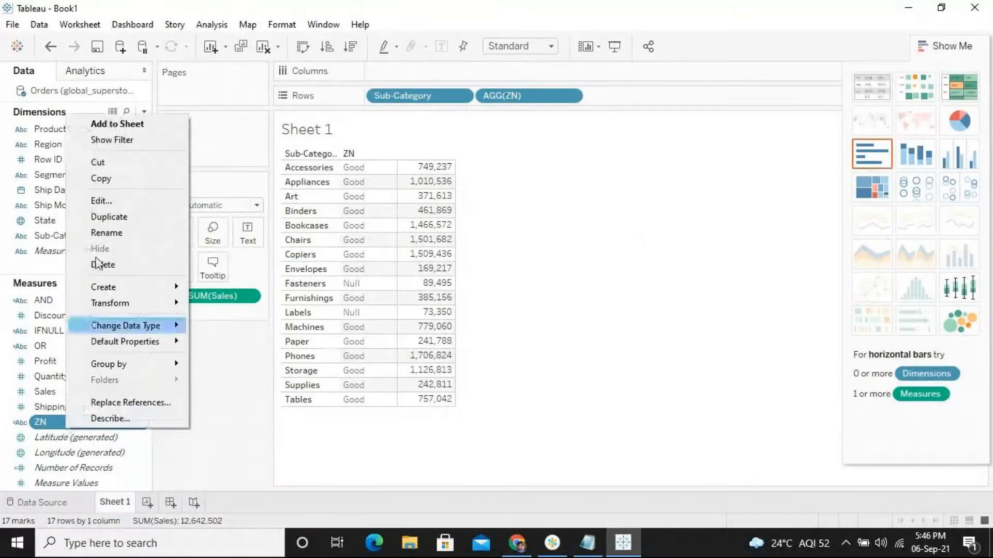
pyautogui.click(116, 202)
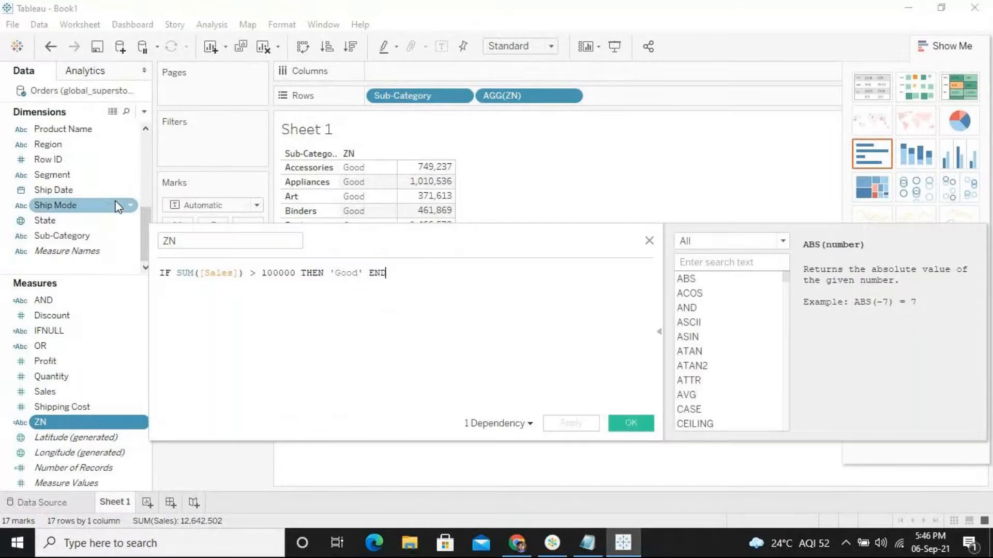
pyautogui.moveTo(415, 248); pyautogui.dragTo(487, 287)
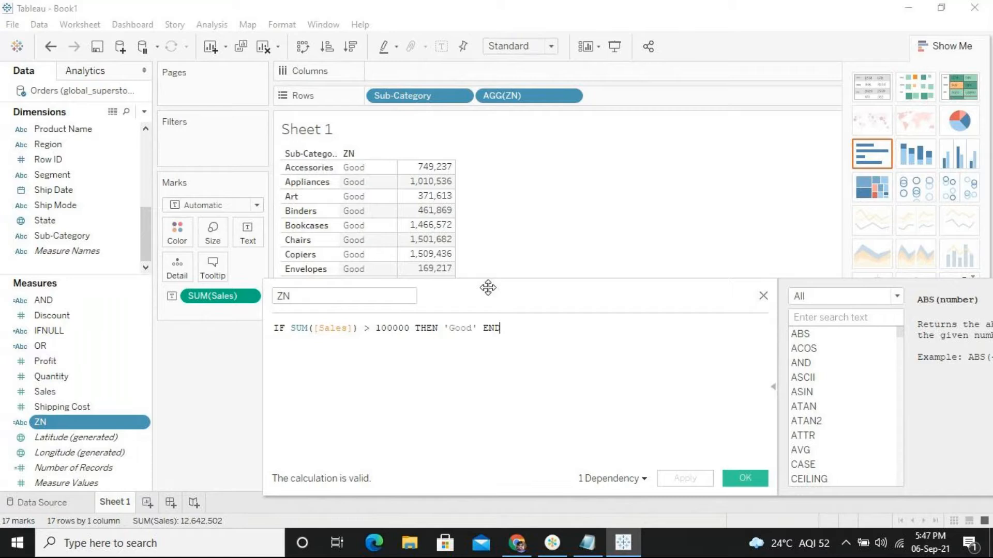
pyautogui.doubleClick(279, 331)
pyautogui.click(763, 296)
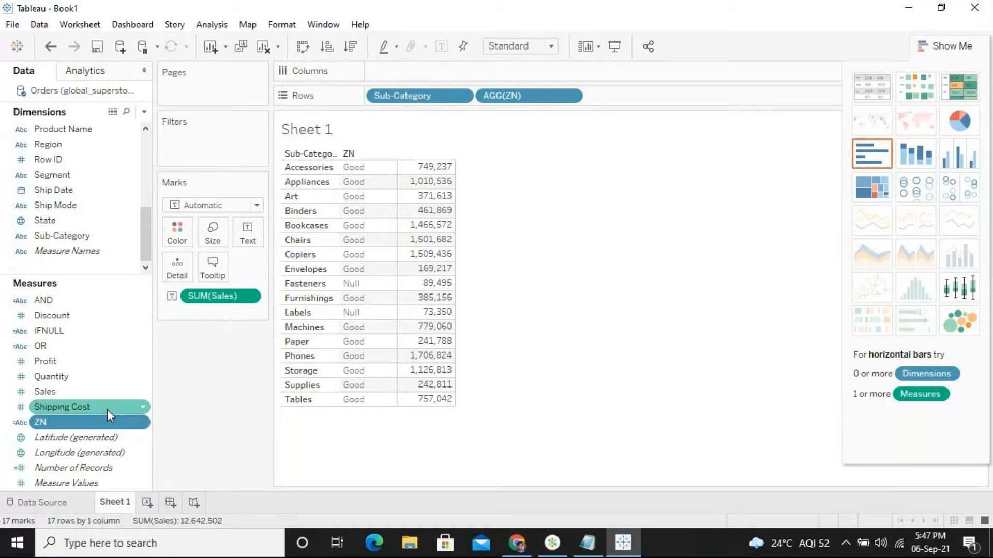
# Reopen the ZN field for editing and delete everything after SUM([Sales]) from its formula.
pyautogui.rightClick(126, 427)
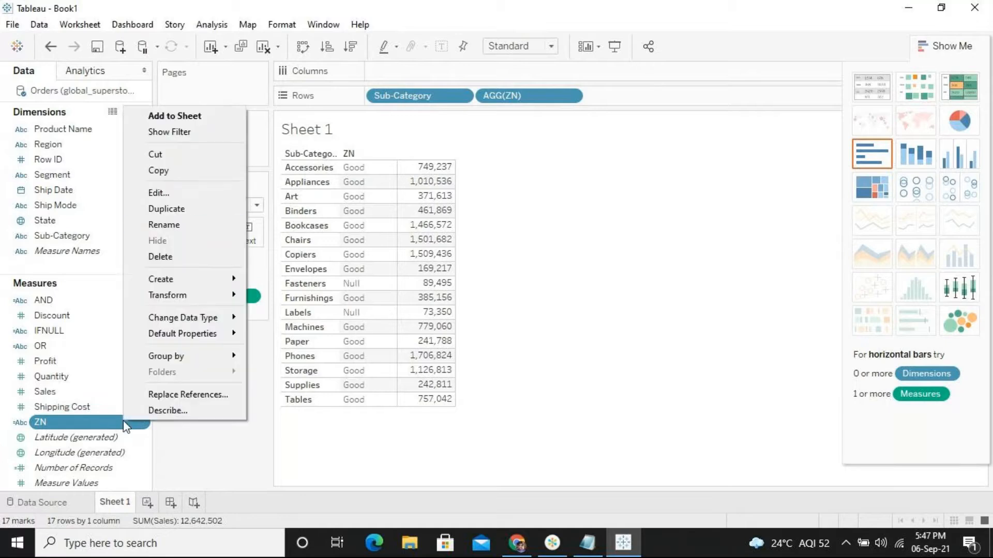
pyautogui.click(201, 194)
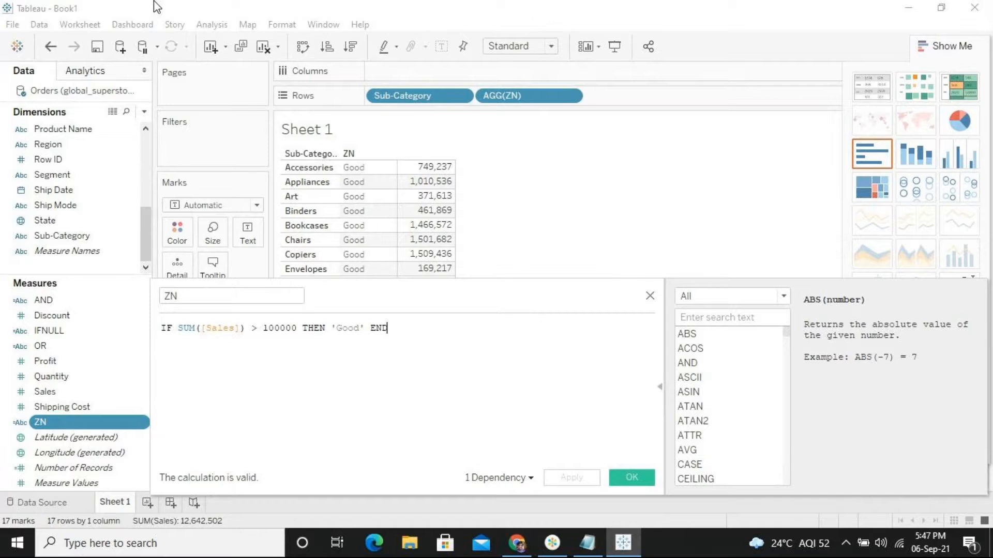
pyautogui.moveTo(425, 292); pyautogui.dragTo(608, 267)
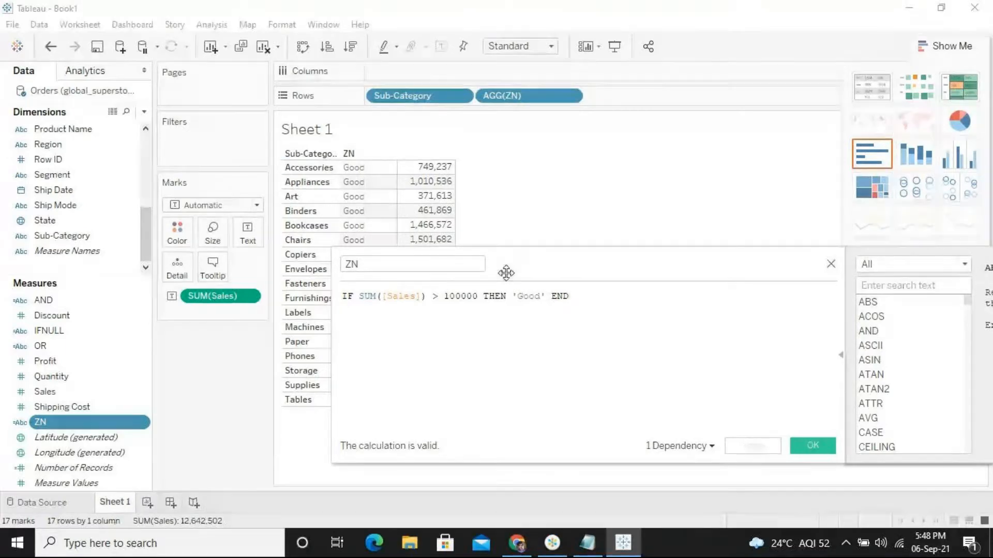
pyautogui.moveTo(523, 266); pyautogui.dragTo(660, 301)
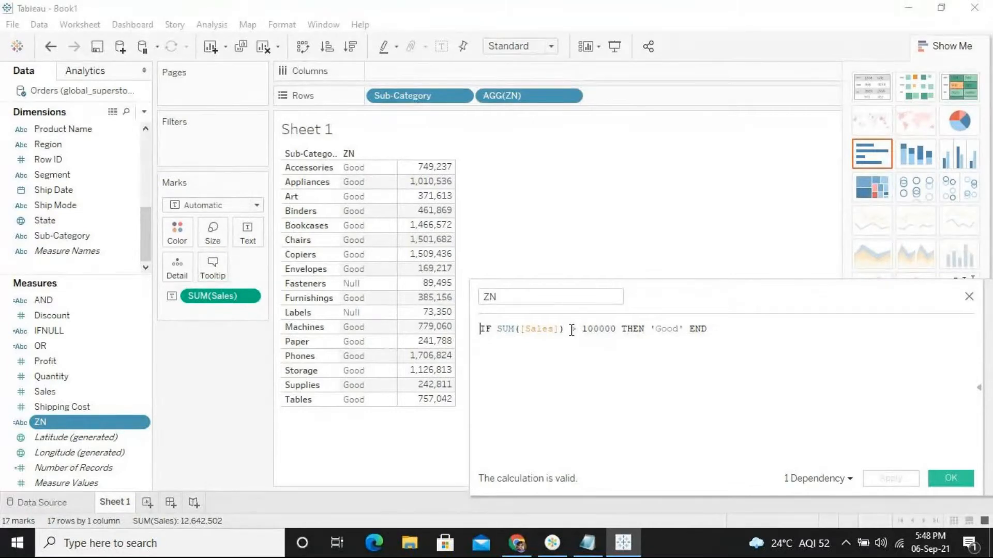
pyautogui.moveTo(571, 330); pyautogui.dragTo(865, 324)
pyautogui.press('BackSpace')
pyautogui.press('BackSpace')
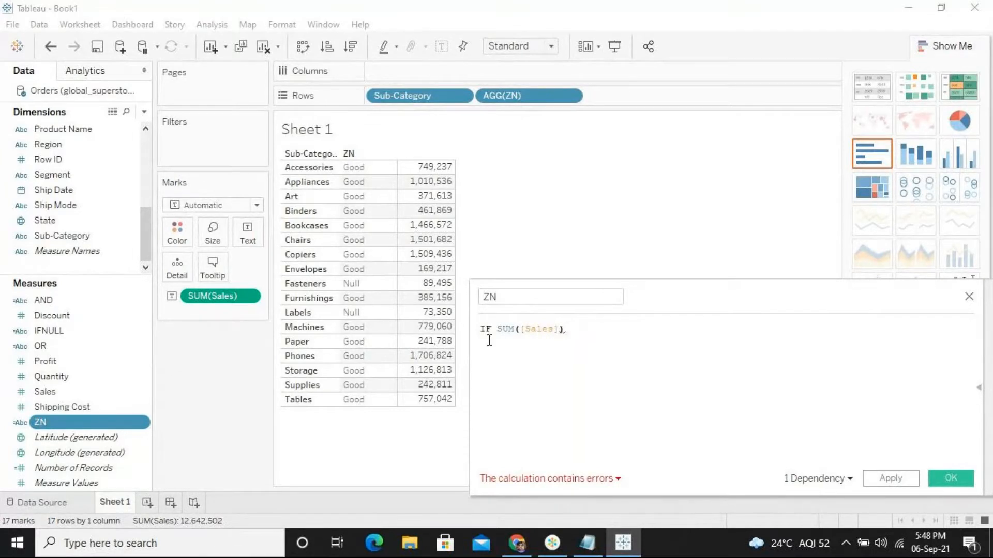
# Replace the IF and SUM parts with the ZN function so the formula reads ZN([Sales]), and apply and save it.
pyautogui.moveTo(498, 332); pyautogui.dragTo(441, 337)
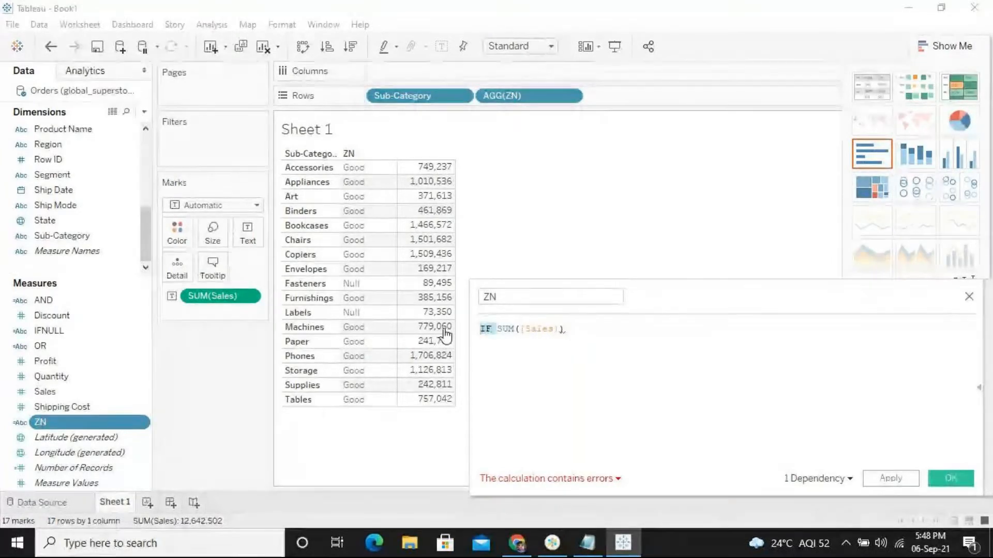
pyautogui.press('BackSpace')
pyautogui.write('ZN')
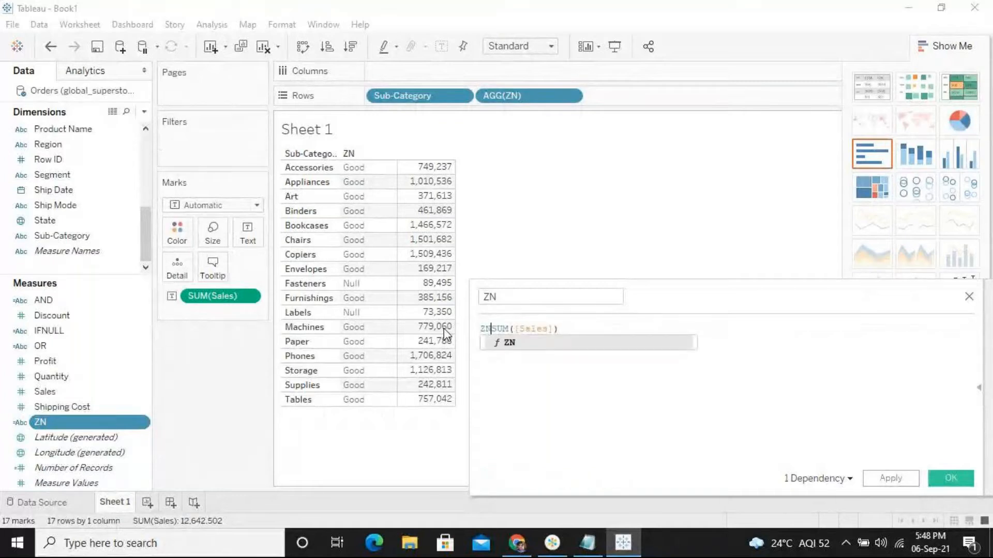
pyautogui.press('Return')
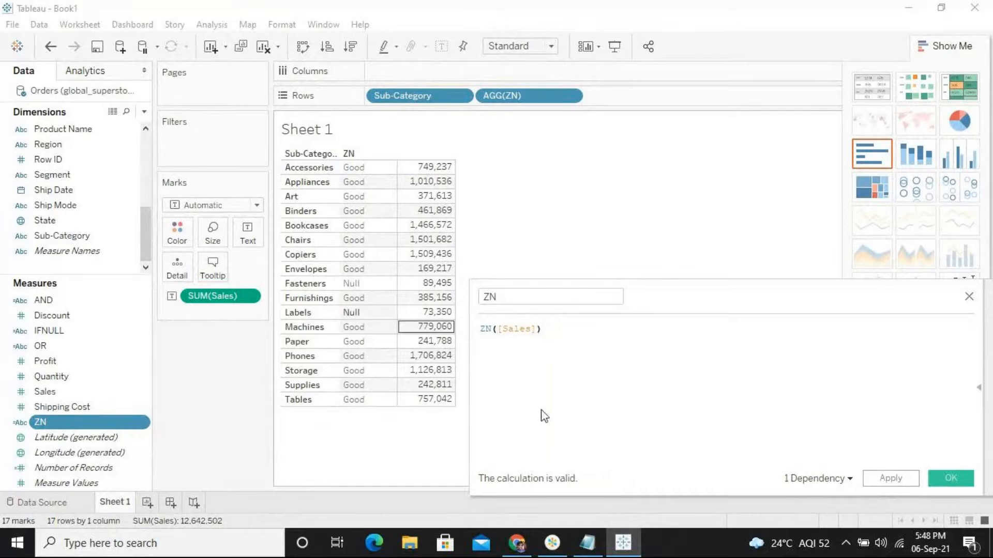
pyautogui.click(899, 481)
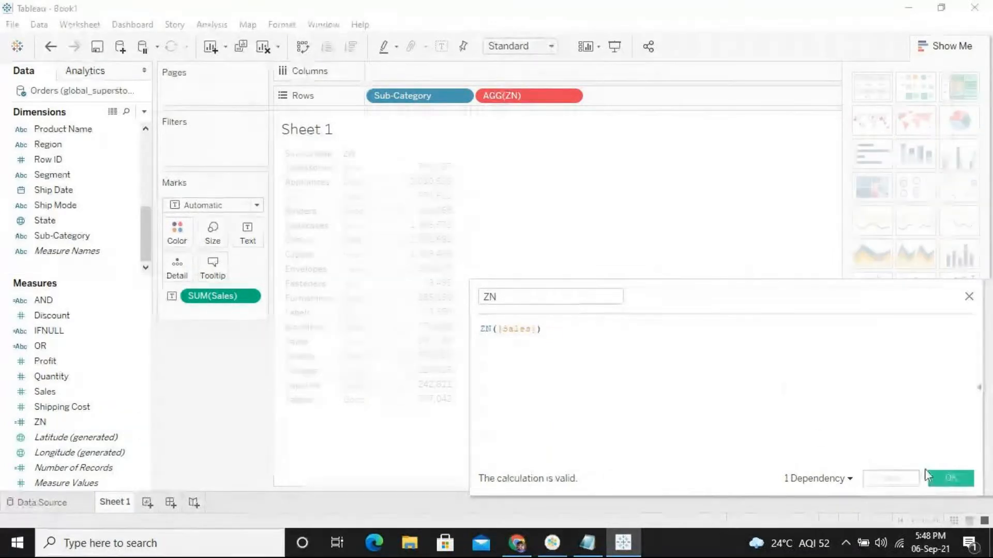
pyautogui.click(949, 479)
# Remove the invalid ZN field from Rows, add the updated ZN field as SUM(ZN) after Sub-Category, and compare it with Sales.
pyautogui.moveTo(534, 98); pyautogui.dragTo(98, 431)
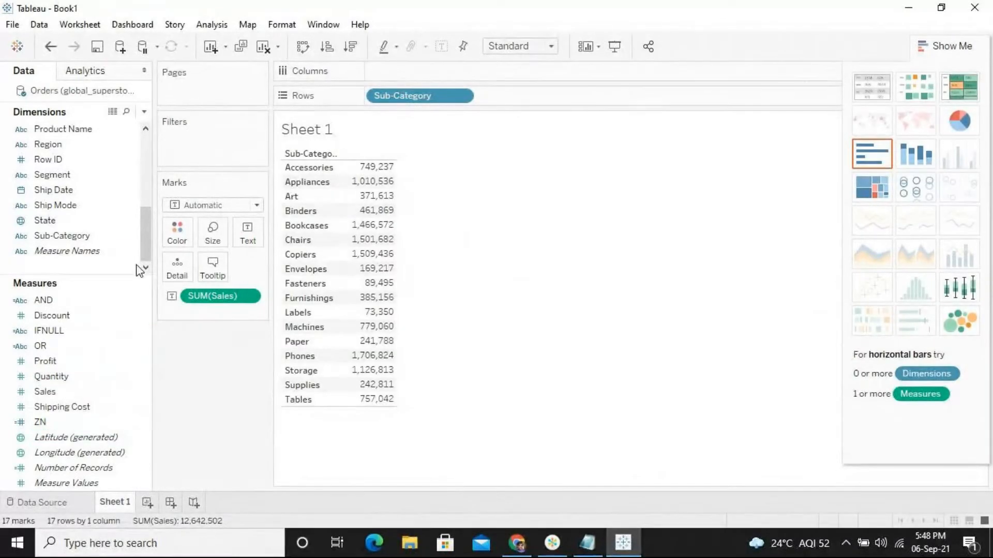
pyautogui.doubleClick(79, 418)
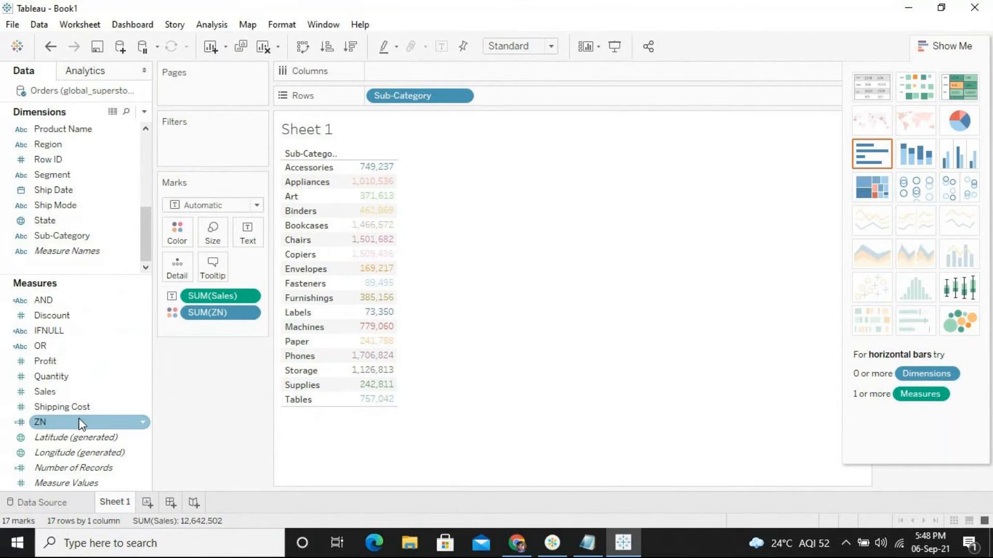
pyautogui.moveTo(361, 374)
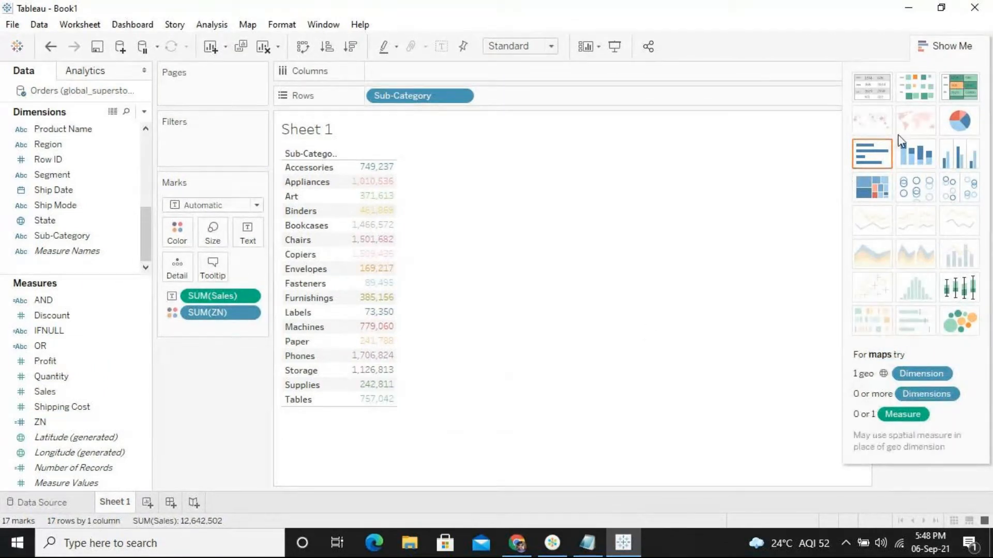
pyautogui.moveTo(225, 310); pyautogui.dragTo(585, 95)
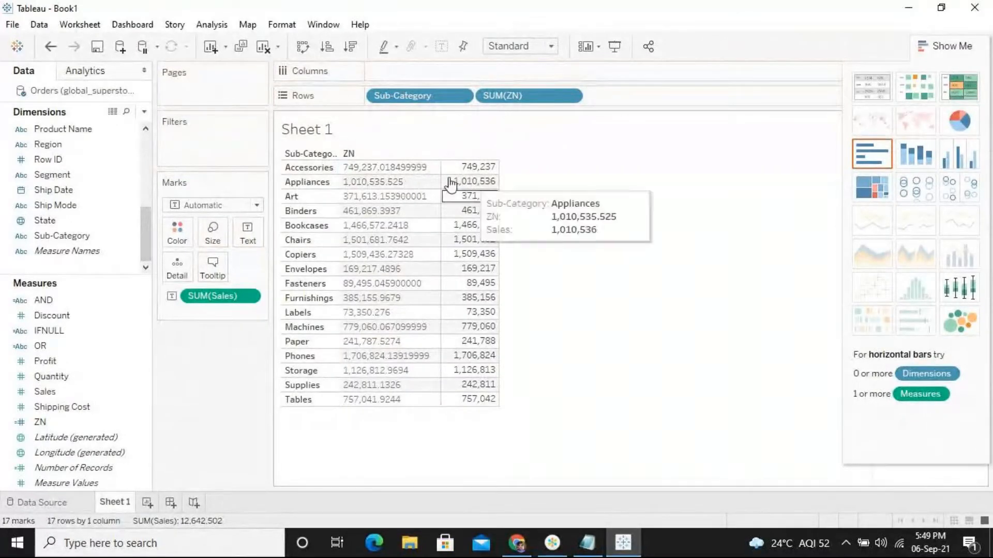
pyautogui.click(394, 270)
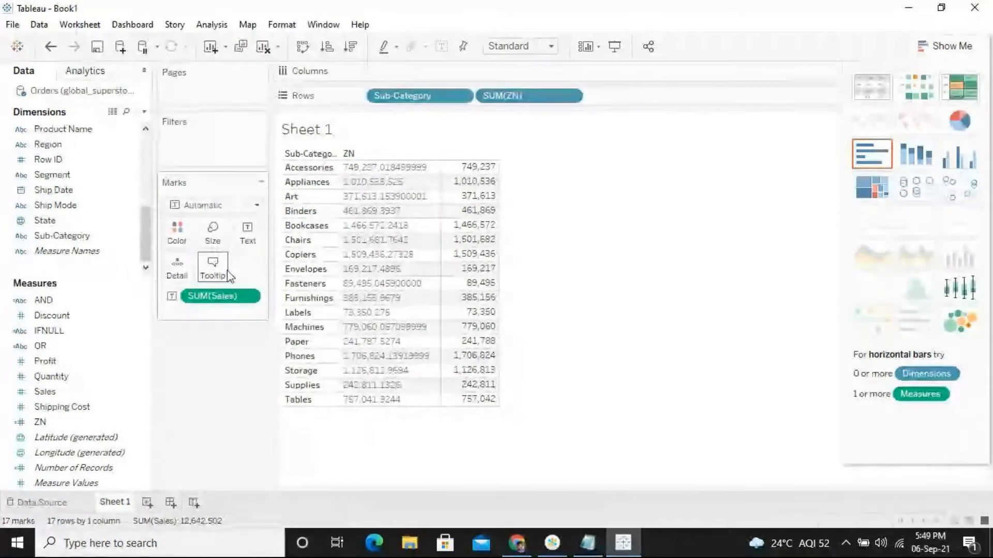
pyautogui.moveTo(458, 377)
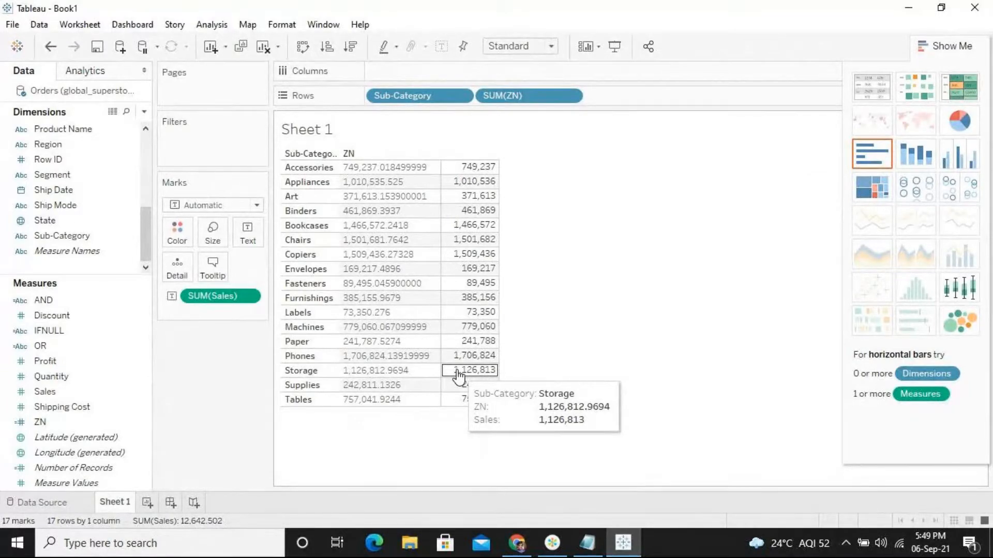
# Switch to Notepad and add the heading "SUM( SALES)" below the list of logical functions, followed by a new line.
pyautogui.click(587, 543)
pyautogui.press('Return')
pyautogui.press('Return')
pyautogui.write('SUM')
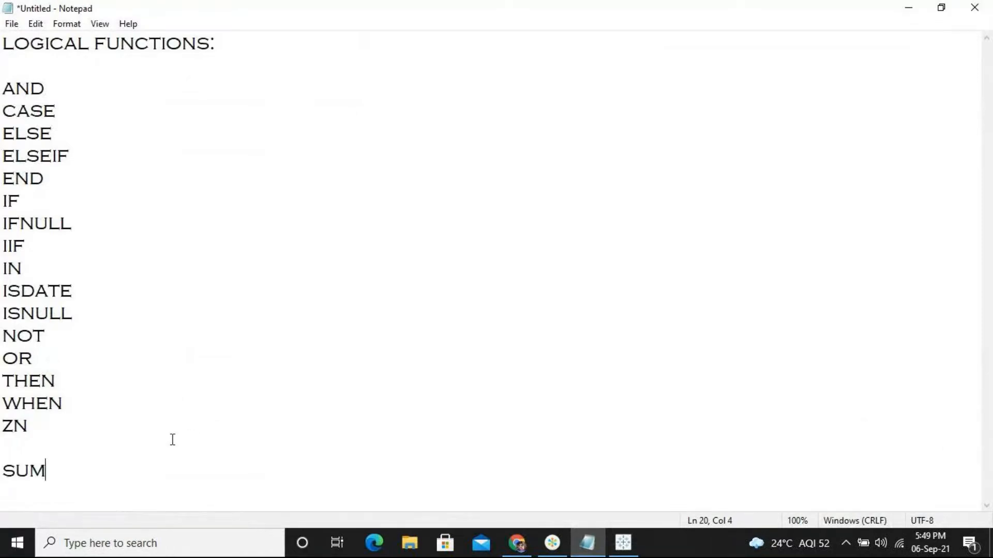
pyautogui.write('( SALES) 85')
pyautogui.press('Return')
pyautogui.press('BackSpace')
pyautogui.press('BackSpace')
pyautogui.press('BackSpace')
pyautogui.press('BackSpace')
pyautogui.press('Return')
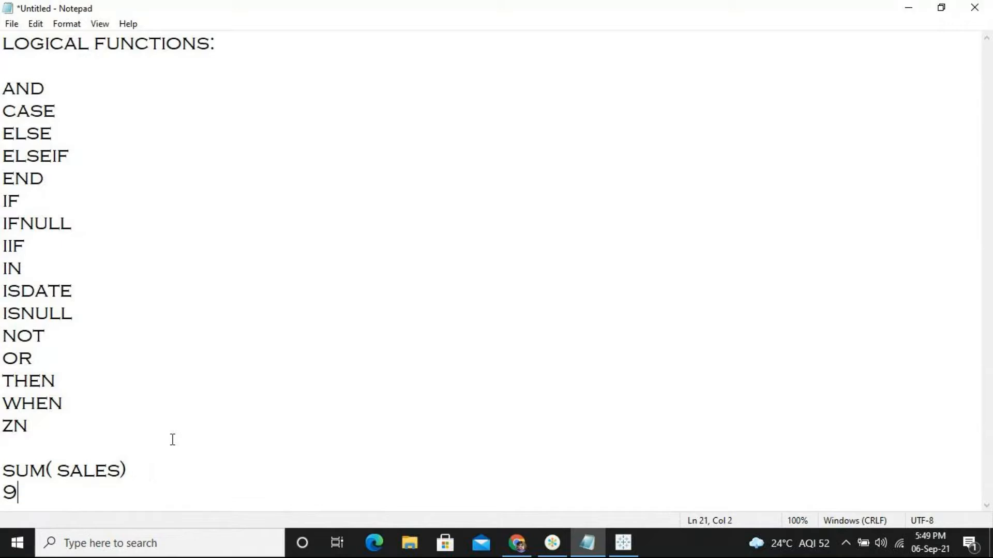
# List the sample sales values 96, 85, 636, 858, 565, 0 and 0 on separate lines under the heading.
pyautogui.write('96')
pyautogui.press('Return')
pyautogui.write('85')
pyautogui.press('Return')
pyautogui.write('636')
pyautogui.press('Return')
pyautogui.write('858')
pyautogui.press('Return')
pyautogui.write('565')
pyautogui.press('Return')
pyautogui.write('0')
pyautogui.press('Return')
pyautogui.write('0')
pyautogui.press('Return')
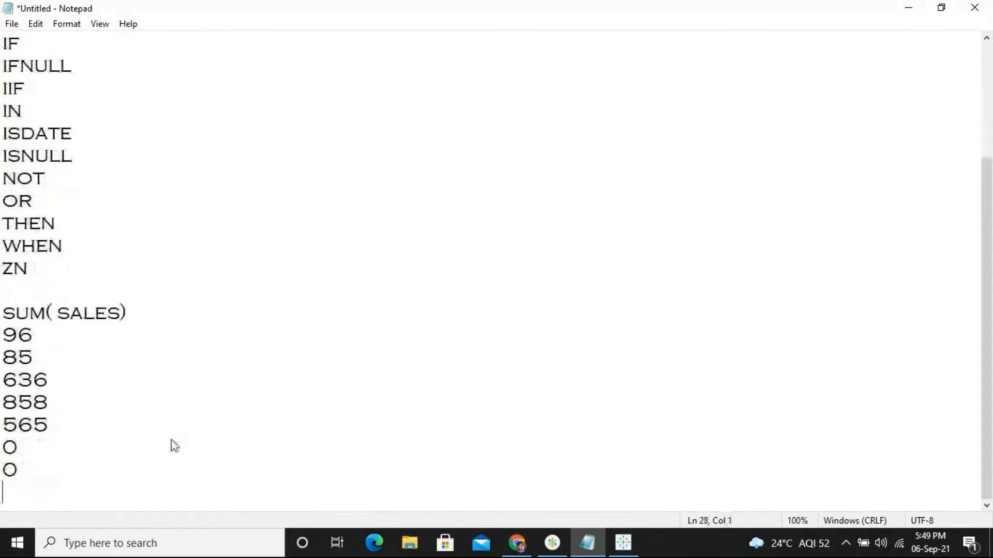
# Continue the sample list with the values 36, 0, 5, 565, 055 and 555, one per line.
pyautogui.write('36')
pyautogui.press('Return')
pyautogui.write('0')
pyautogui.press('Return')
pyautogui.write('5')
pyautogui.press('Return')
pyautogui.write('565')
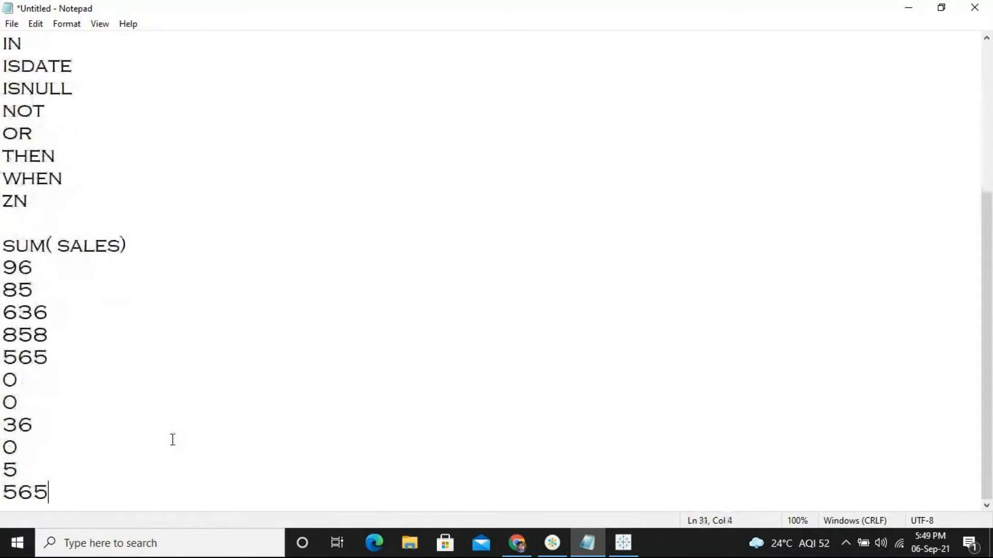
pyautogui.press('Return')
pyautogui.write('055')
pyautogui.press('Return')
pyautogui.write('555')
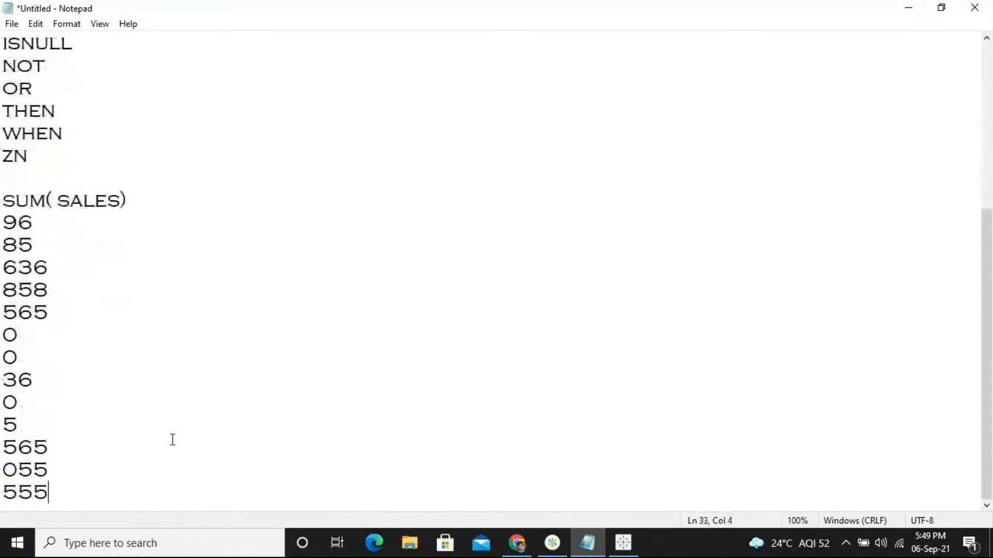
pyautogui.press('Return')
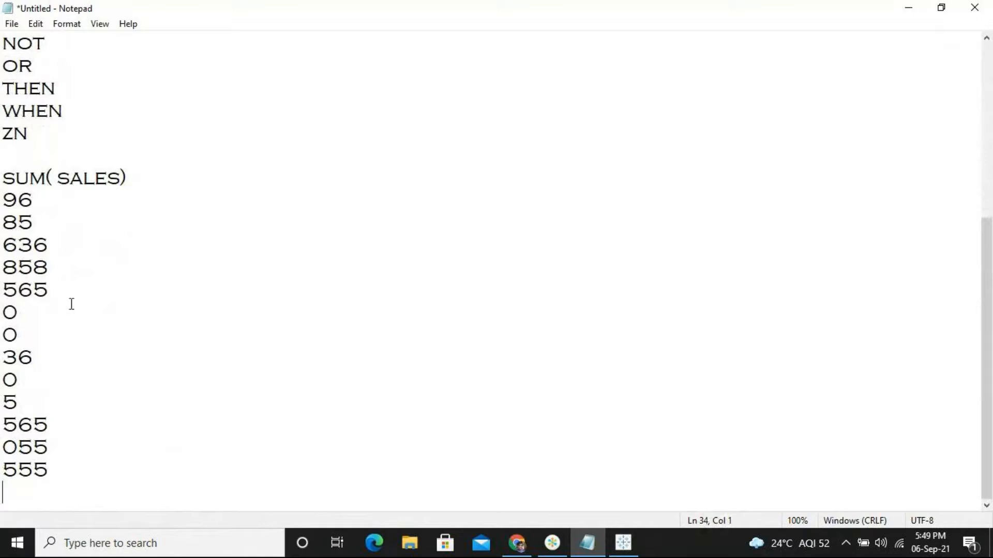
# Annotate the two consecutive zeros below 565, the first with "( NULL )" and the second with "( NUL )".
pyautogui.click(7, 176)
pyautogui.moveTo(10, 311); pyautogui.dragTo(19, 333)
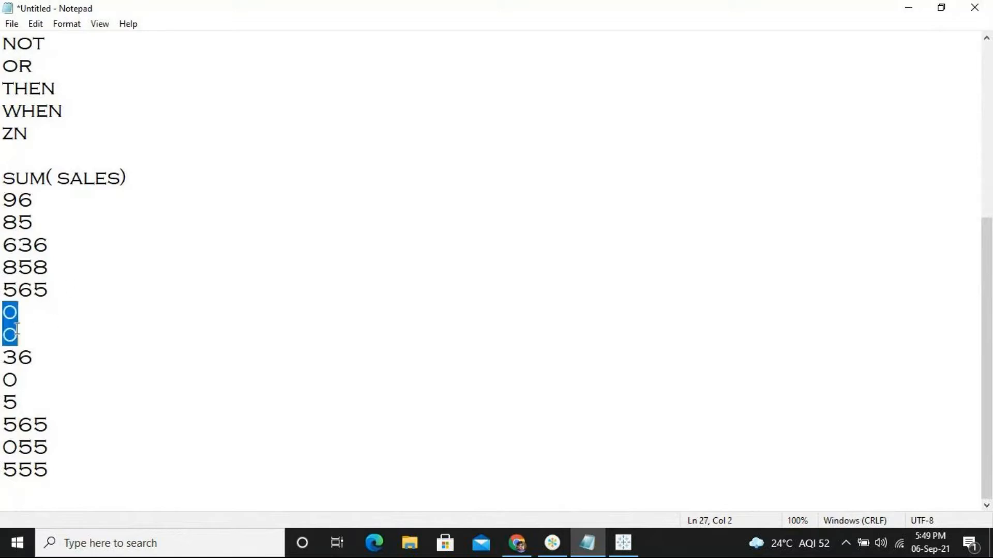
pyautogui.click(35, 320)
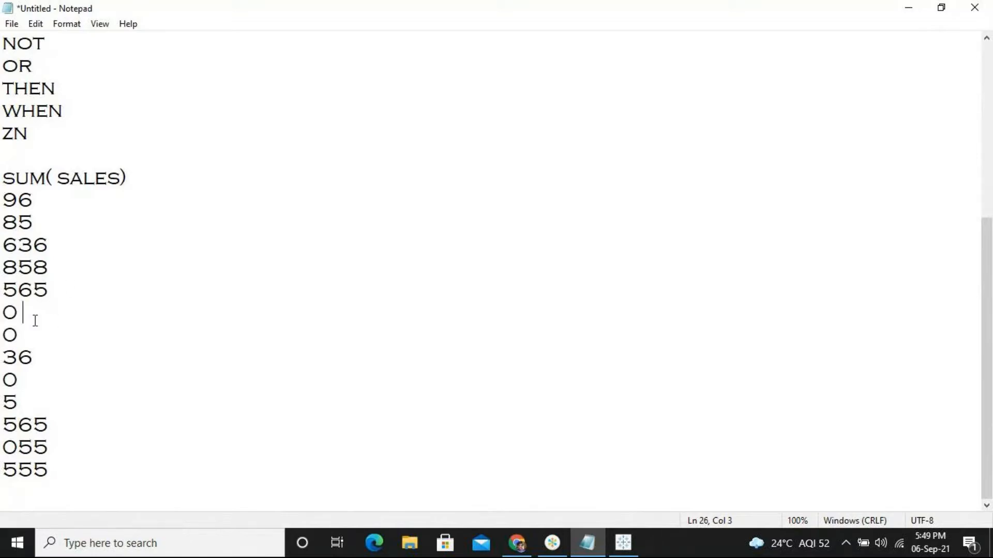
pyautogui.write('( NULL )')
pyautogui.click(28, 337)
pyautogui.write('( NUL )')
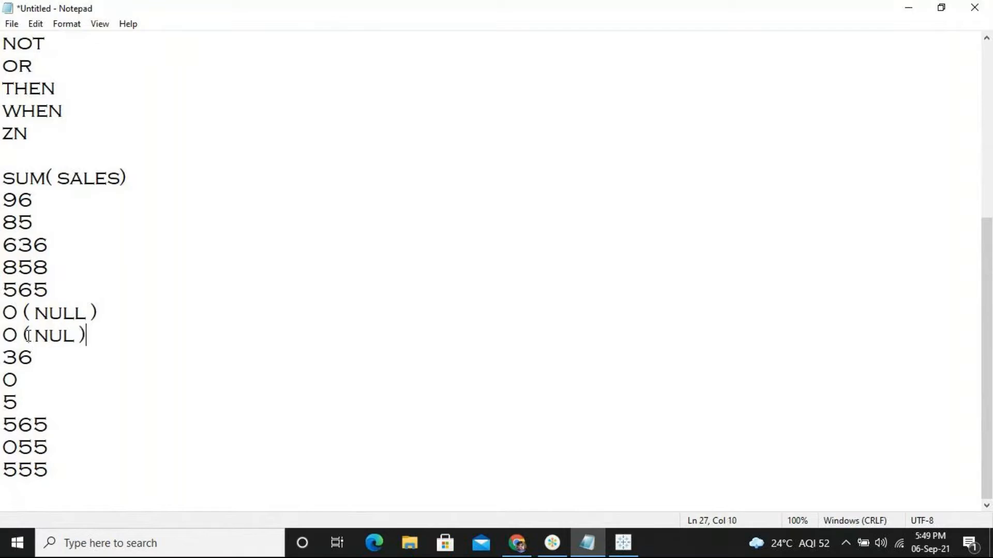
# Insert "ZN( ZINC )" directly in front of the SUM( SALES) heading.
pyautogui.click(7, 176)
pyautogui.write('ZN')
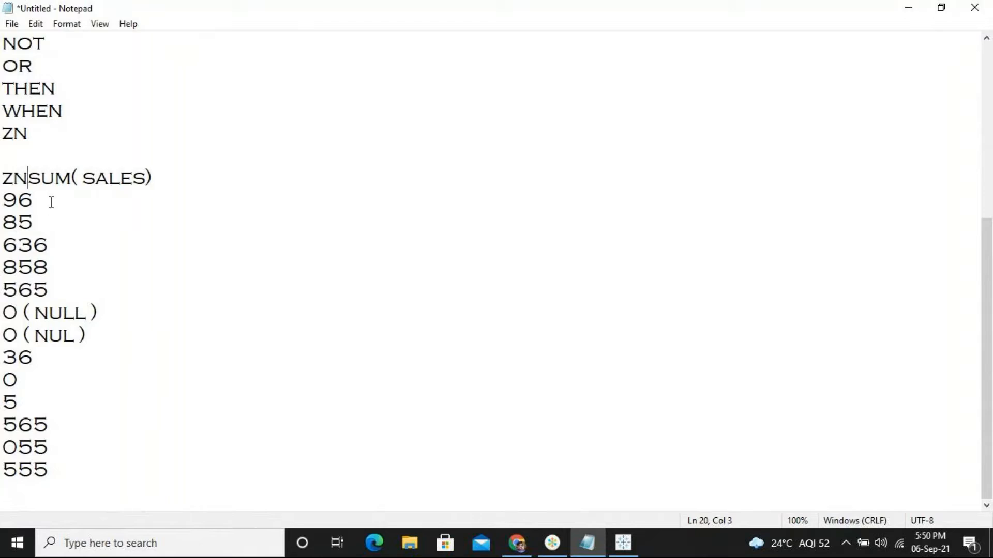
pyautogui.write('( ZINC ')
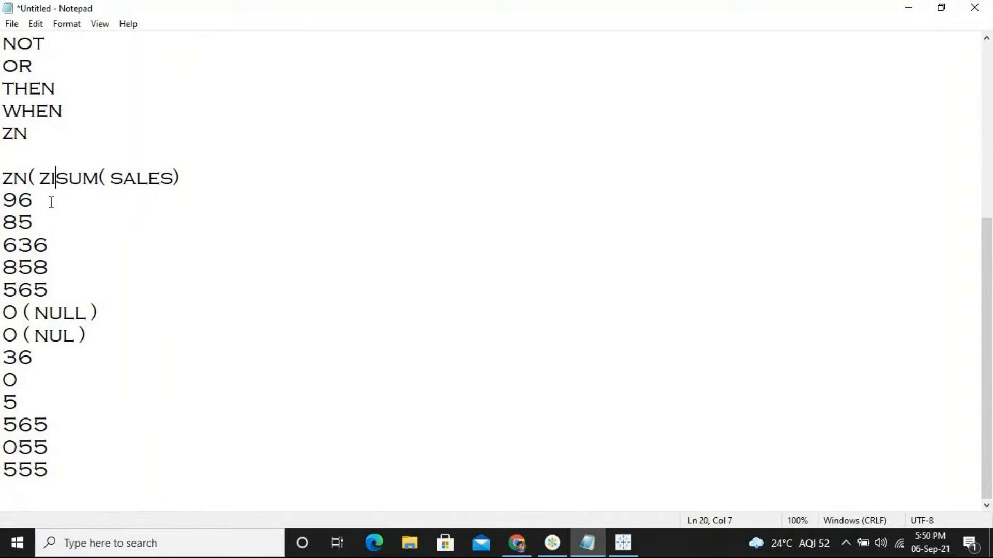
pyautogui.write(')')
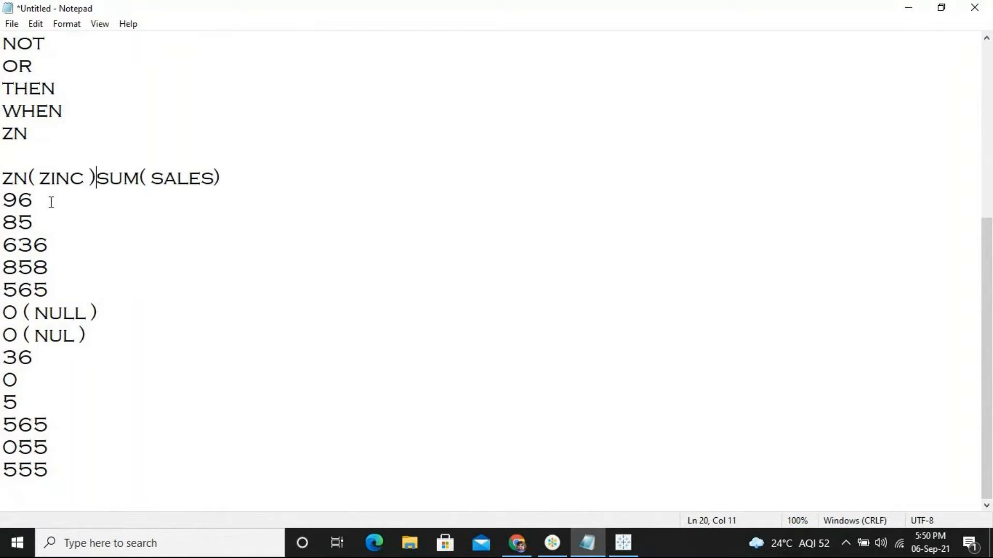
# Highlight the zero beside ( NULL ), switch back to Tableau and compare the ZN and Sales values by Sub-Category.
pyautogui.moveTo(21, 313)
pyautogui.mouseDown()
pyautogui.moveTo(102, 310)
pyautogui.moveTo(3, 313)
pyautogui.mouseUp()
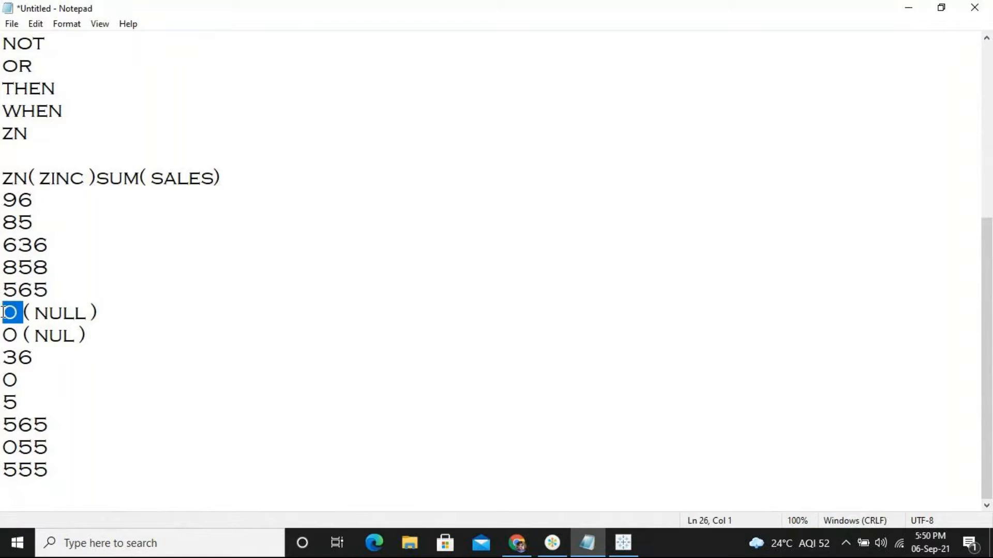
pyautogui.moveTo(632, 547)
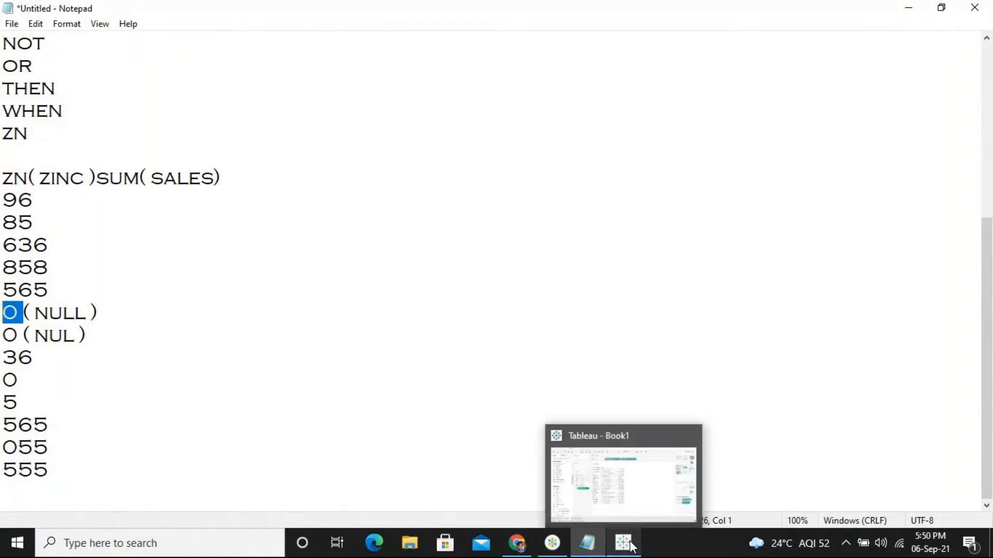
pyautogui.moveTo(630, 515)
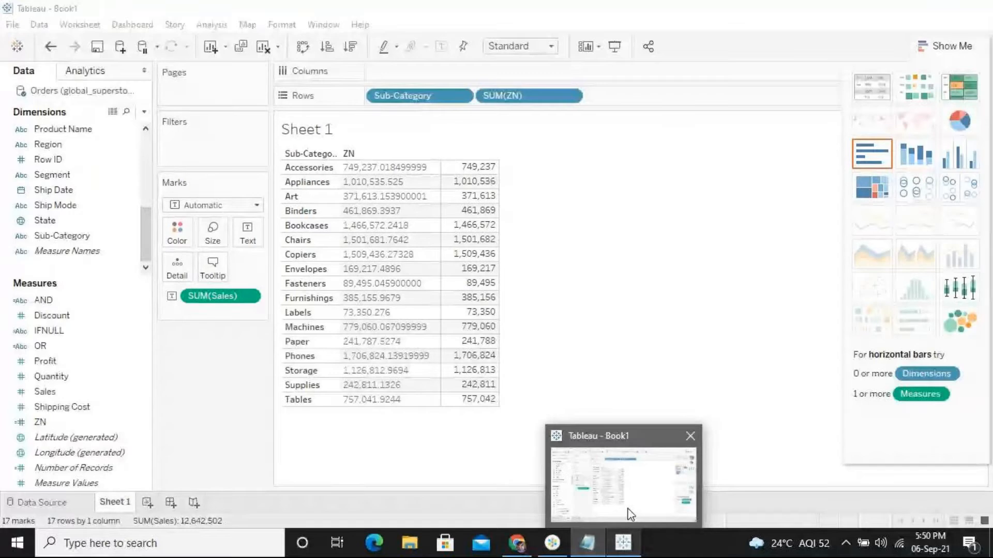
pyautogui.click(627, 480)
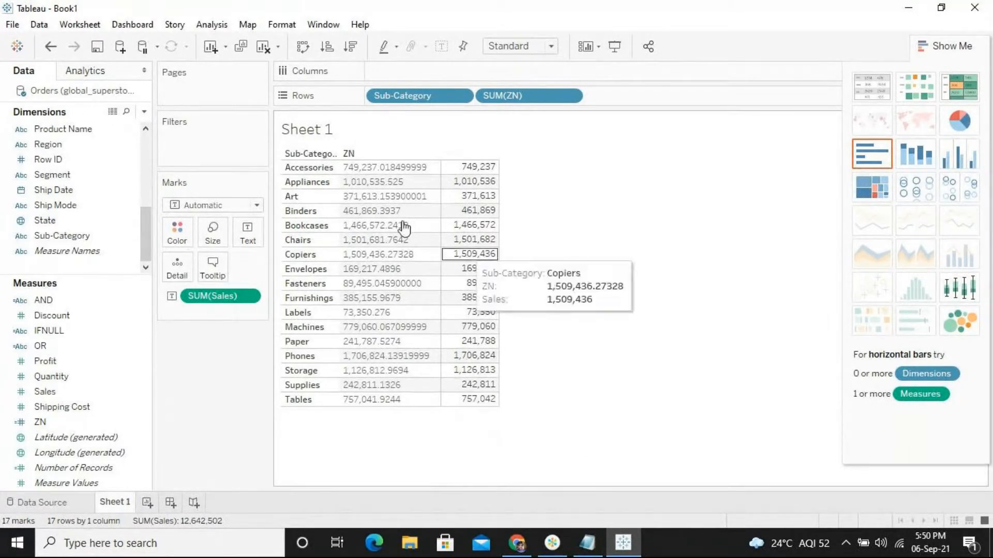
pyautogui.moveTo(498, 220)
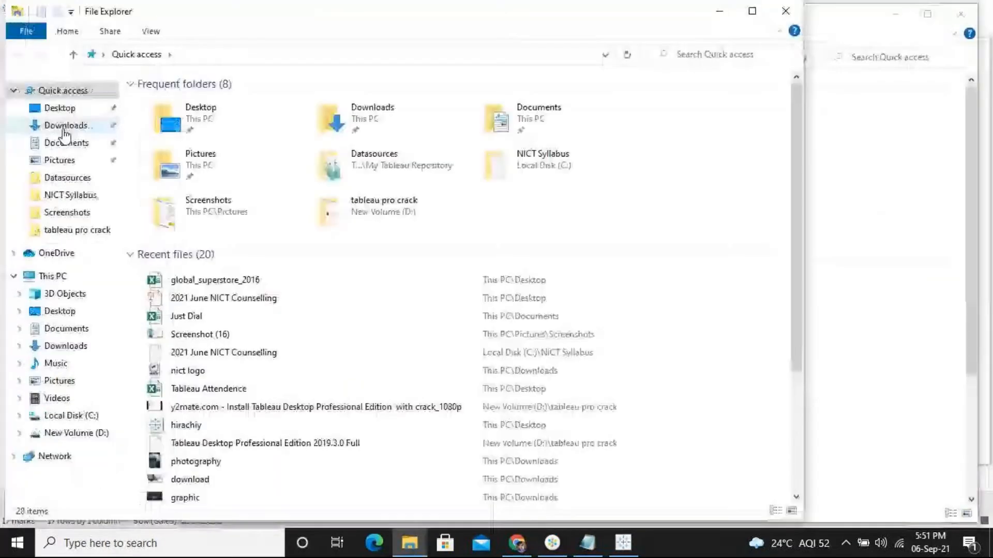
# Look through the Desktop and its Cross Join folder in File Explorer for another dataset, and return to Tableau.
pyautogui.click(64, 130)
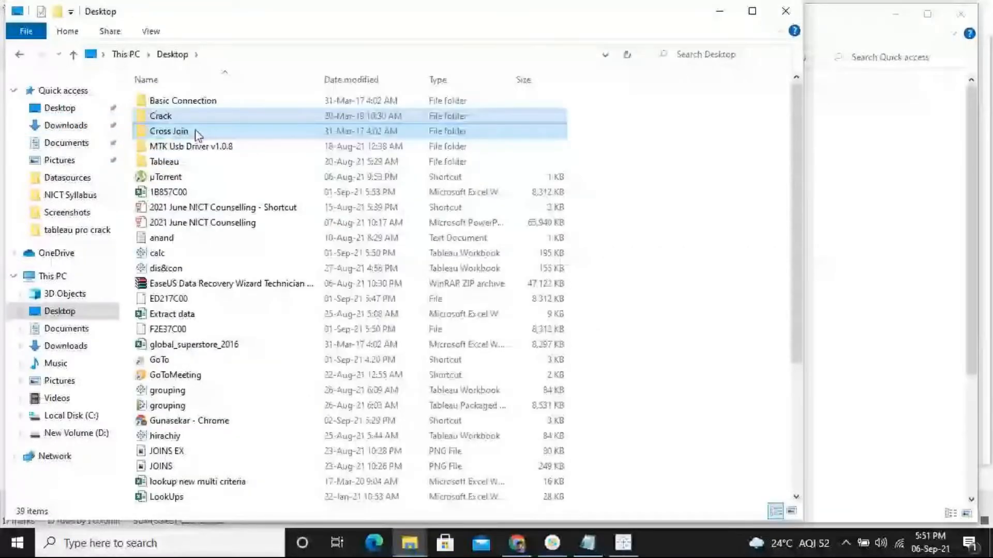
pyautogui.doubleClick(196, 132)
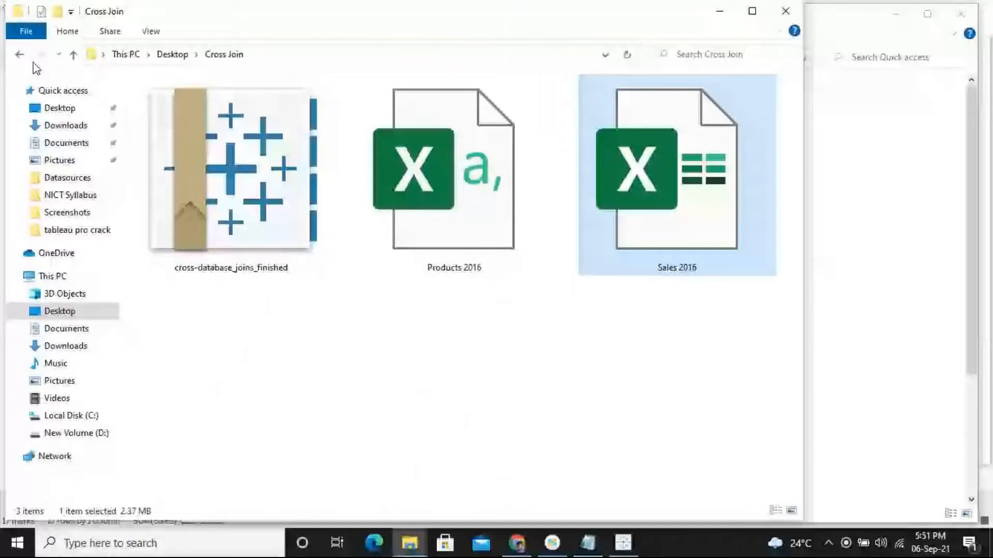
pyautogui.click(21, 54)
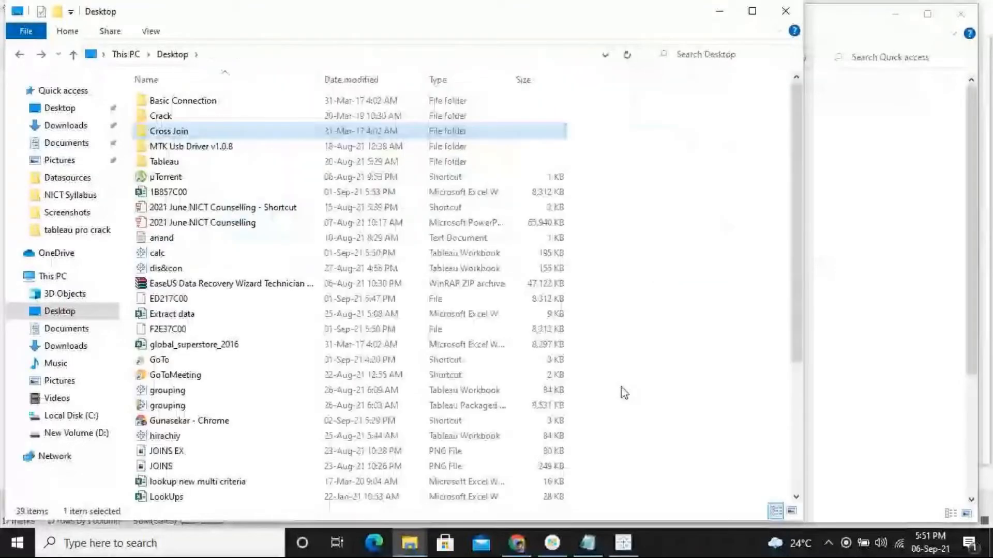
pyautogui.click(618, 552)
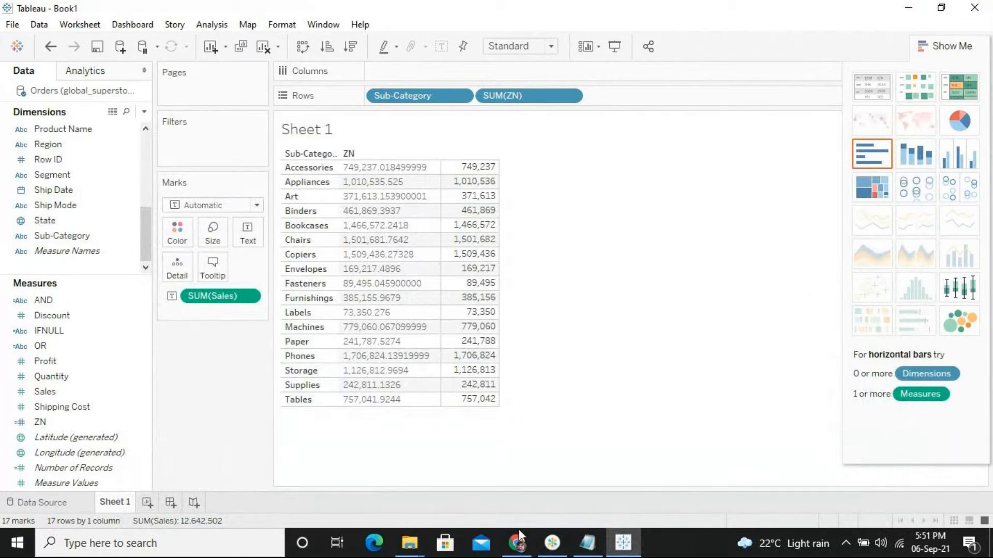
# Check the tableau pro crack folder in File Explorer and search New Volume (D:) for "coffe chain".
pyautogui.click(409, 542)
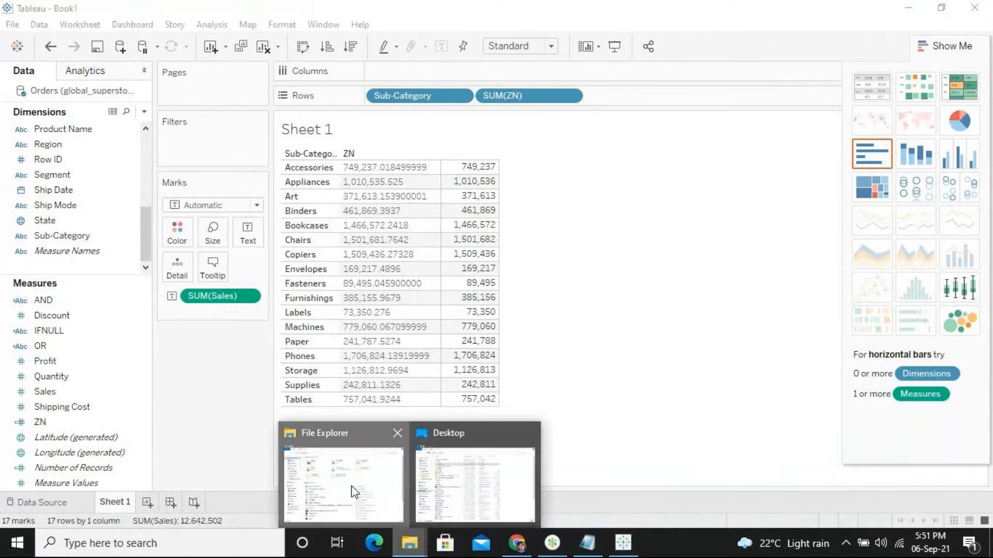
pyautogui.click(395, 500)
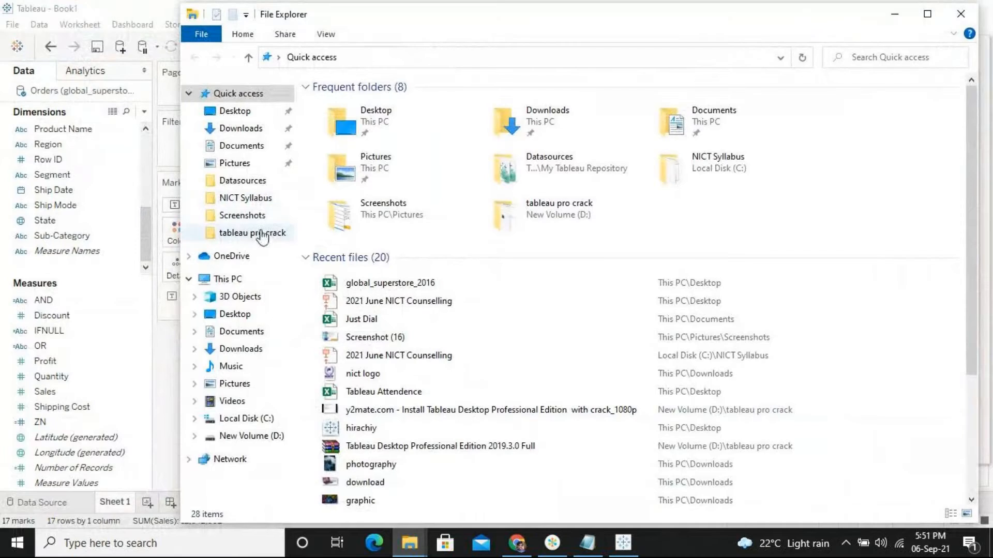
pyautogui.click(258, 236)
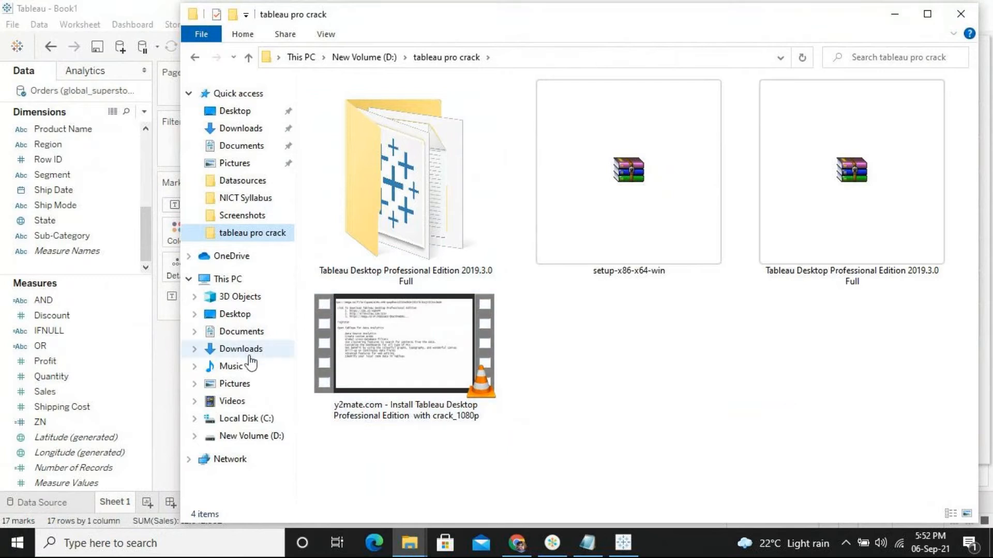
pyautogui.click(251, 437)
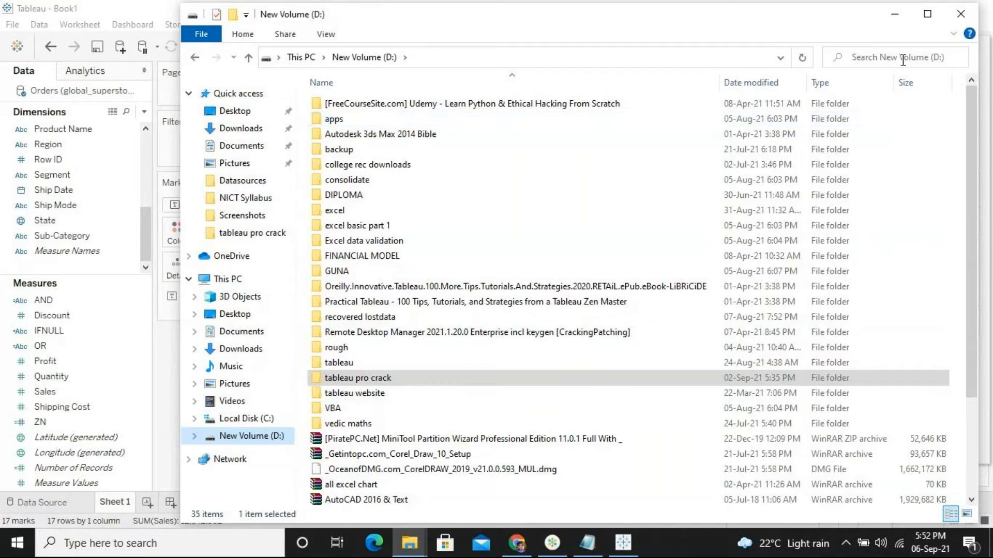
pyautogui.click(877, 57)
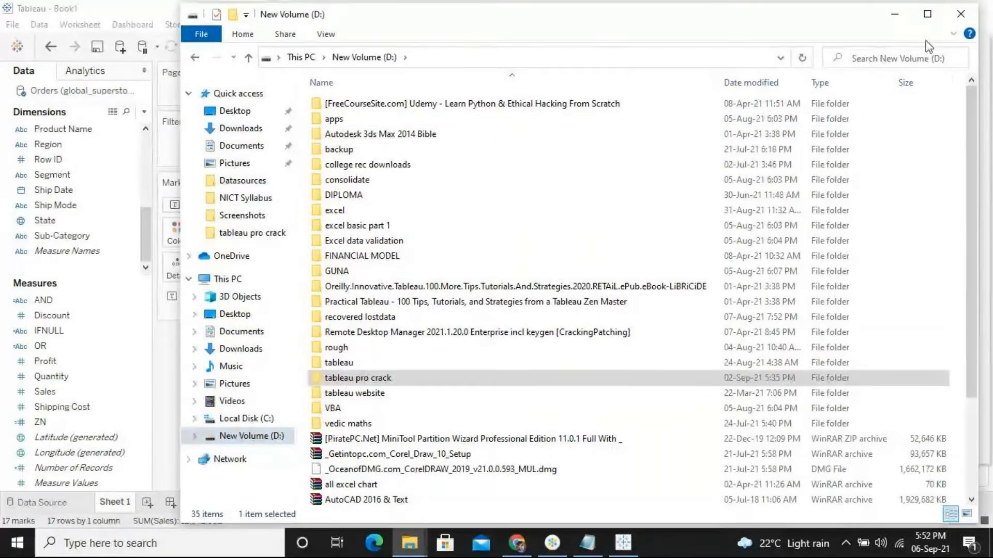
pyautogui.write('coffe')
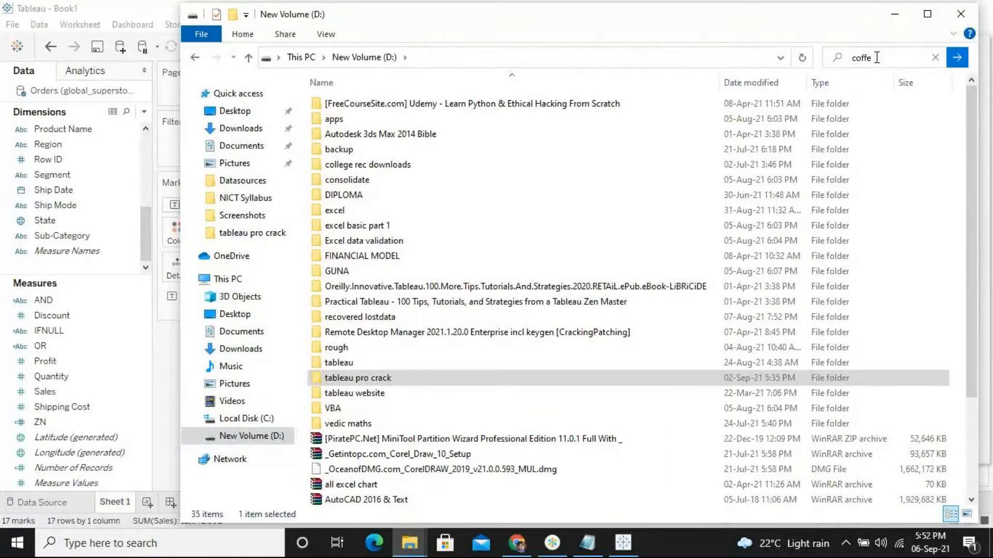
pyautogui.write(' chain')
pyautogui.click(959, 63)
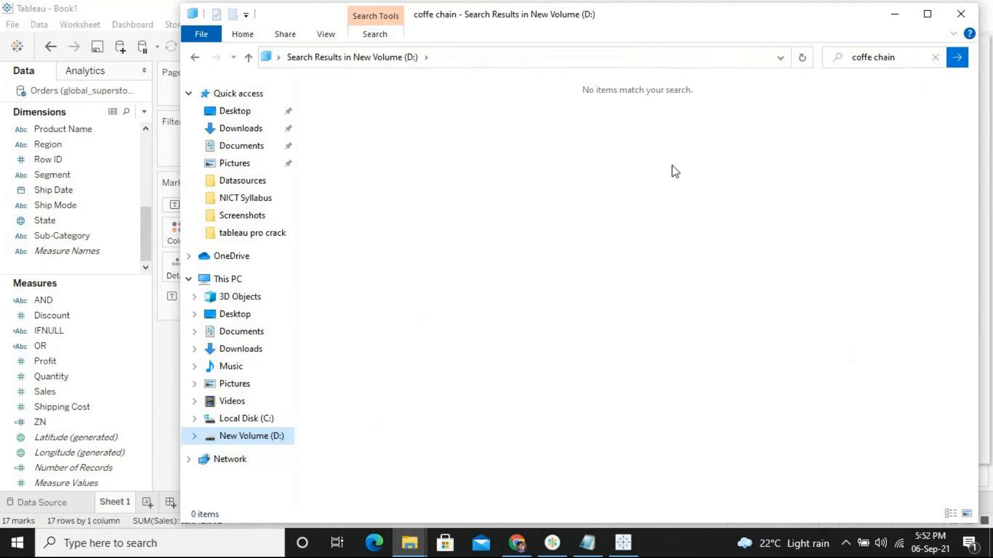
# Repeat the search of New Volume (D:) with the corrected term "coffee chain" and with the shorter term "chain".
pyautogui.click(895, 57)
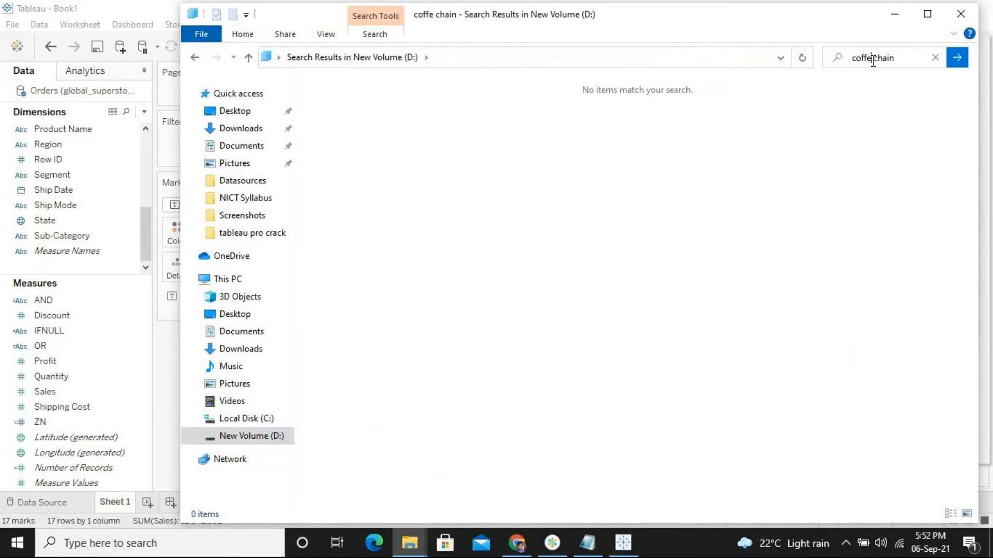
pyautogui.click(872, 59)
pyautogui.write('e')
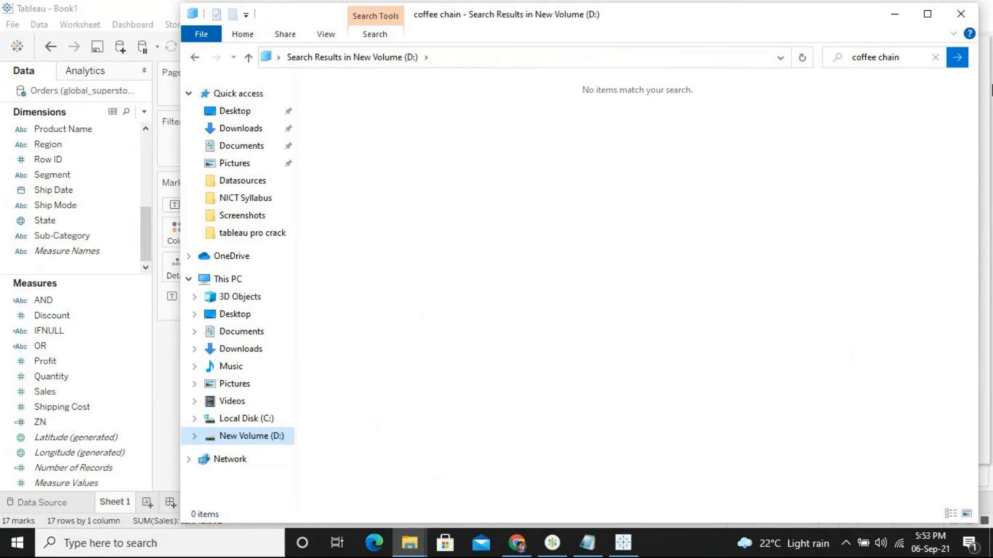
pyautogui.click(880, 61)
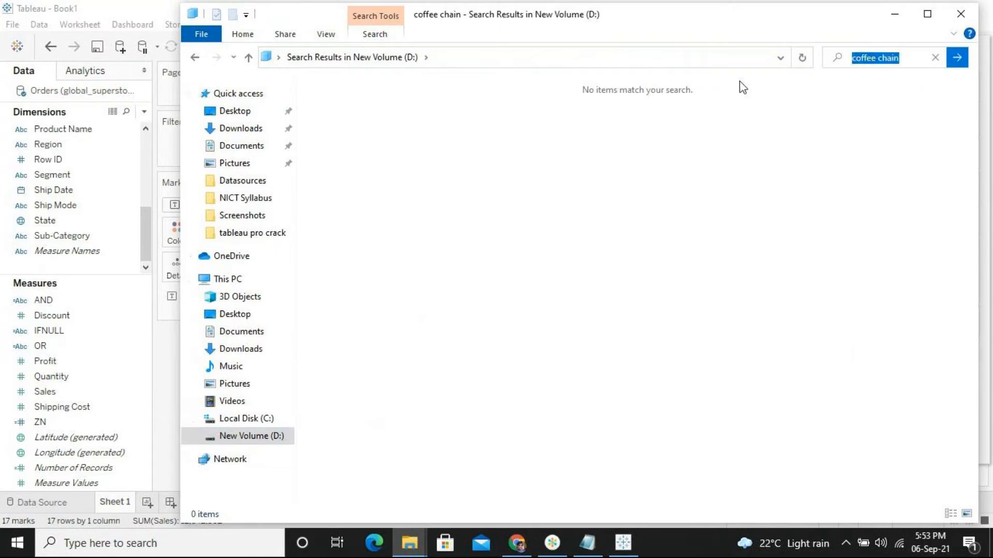
pyautogui.write('chain')
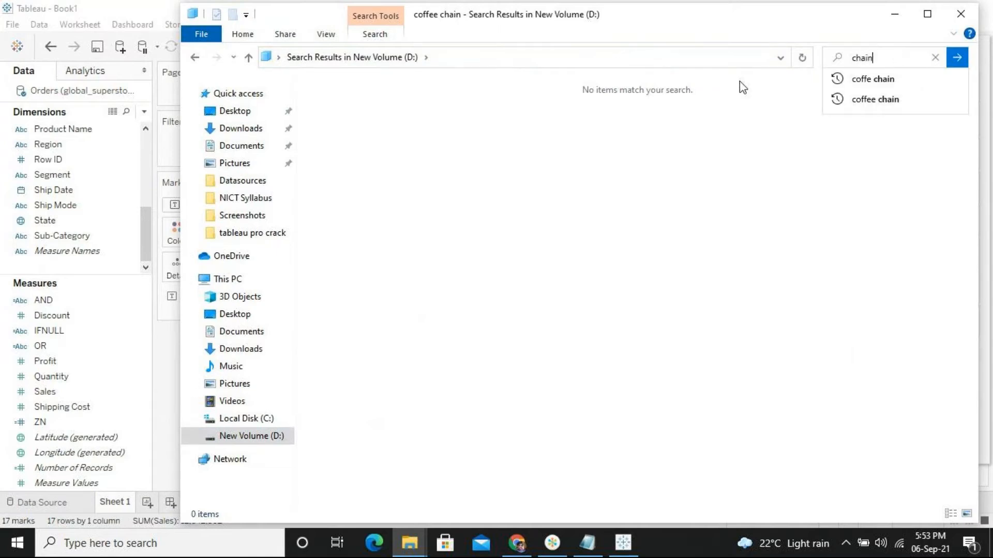
pyautogui.press('Return')
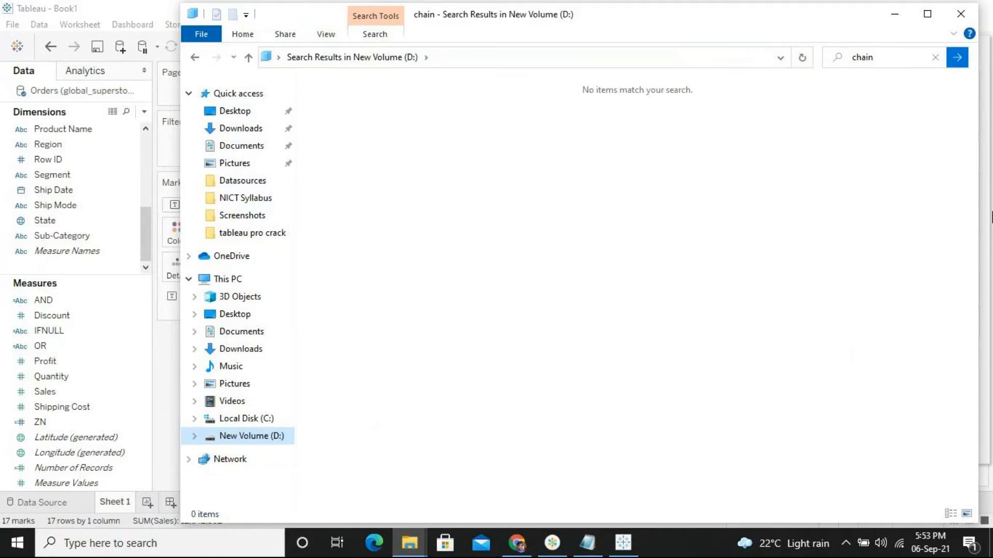
# Close the File Explorer search and show the workbook's data source page with the Orders table in Tableau.
pyautogui.click(951, 21)
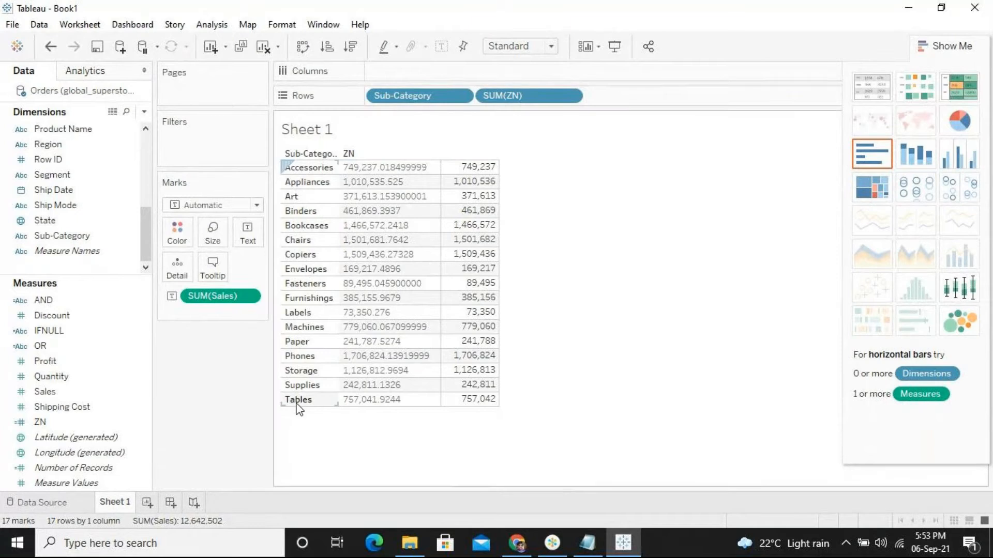
pyautogui.click(41, 502)
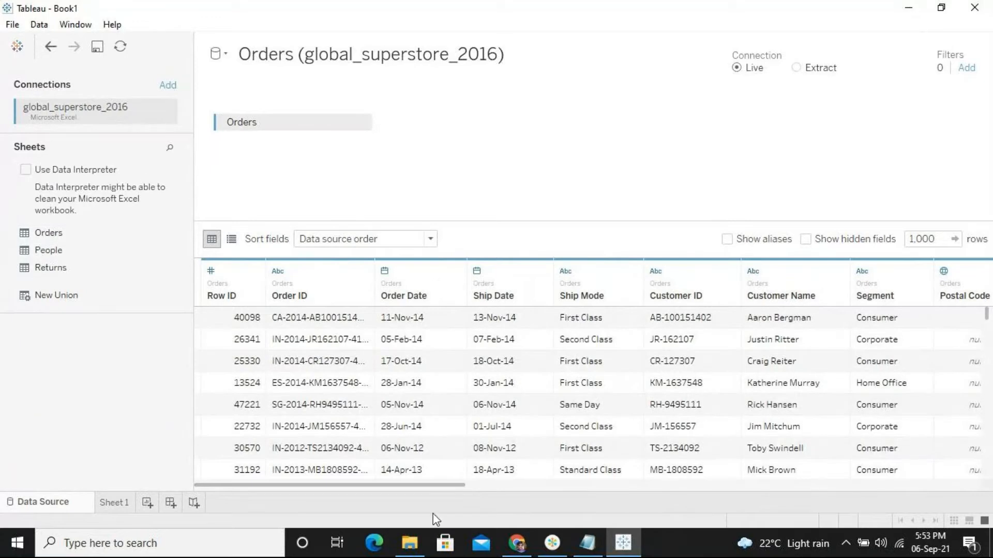
# Bring the Sales column of the Orders table into view and sort it ascending, then descending, to check its values.
pyautogui.moveTo(419, 485); pyautogui.dragTo(757, 494)
pyautogui.click(845, 436)
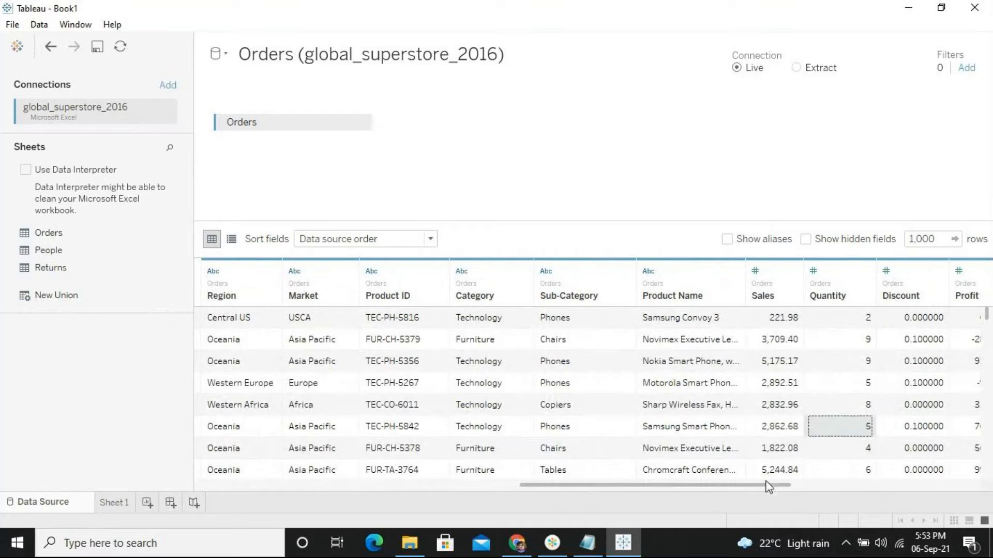
pyautogui.moveTo(769, 489); pyautogui.dragTo(796, 487)
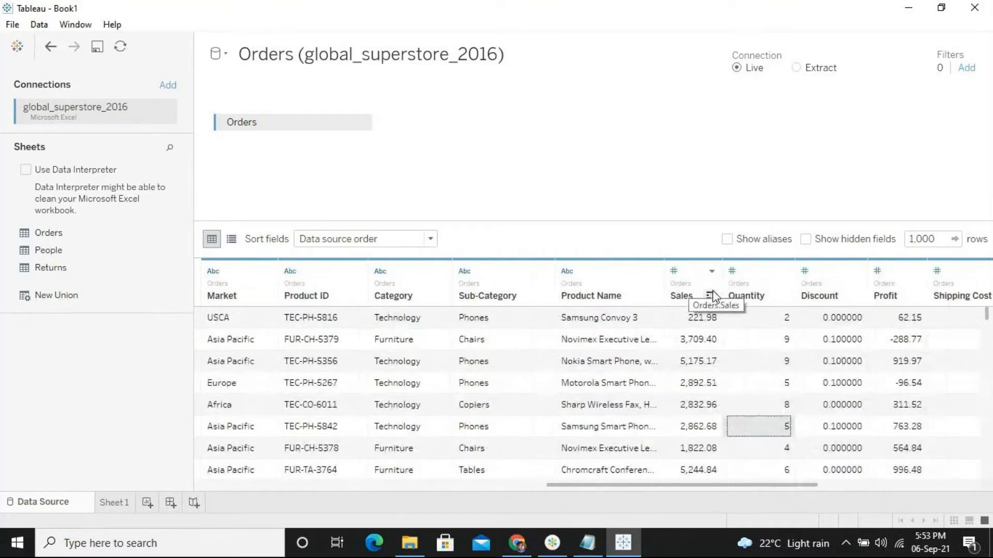
pyautogui.click(710, 295)
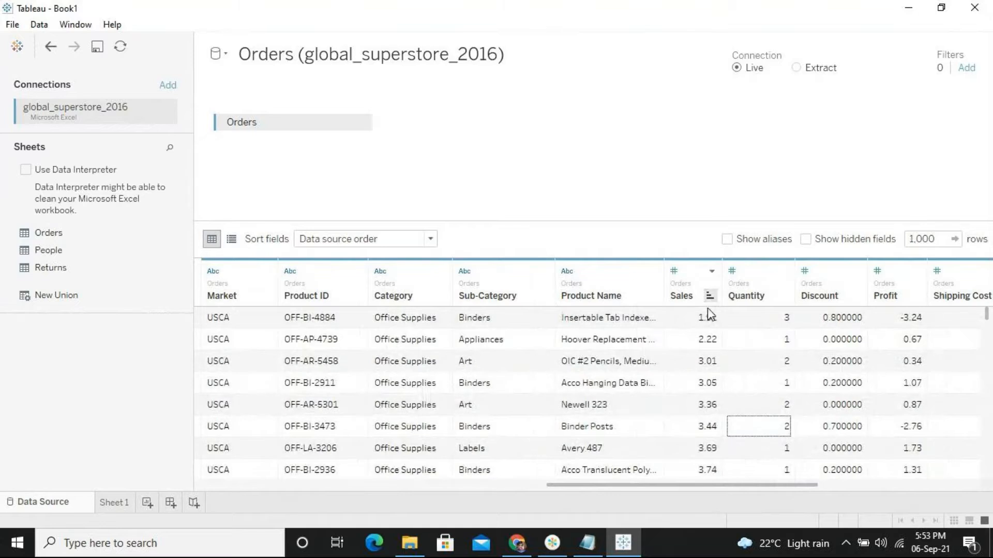
pyautogui.click(707, 298)
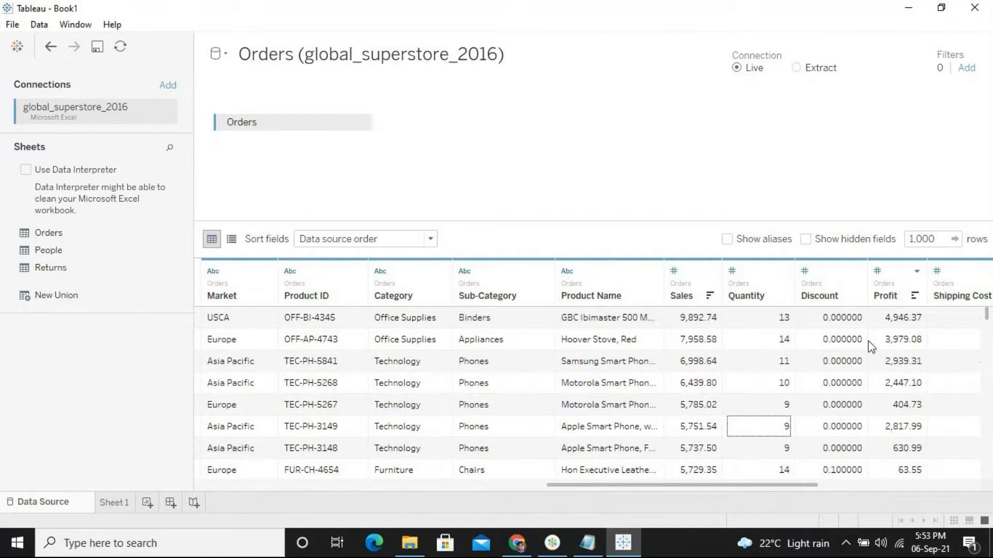
pyautogui.click(724, 132)
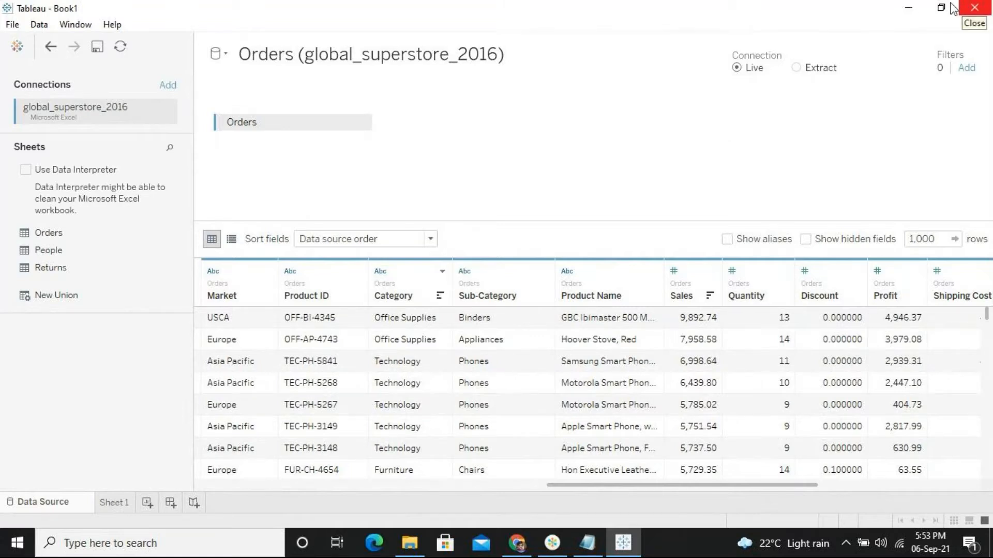
# Return to Sheet 1 with the ZN table and leave the sheet name as it is.
pyautogui.click(106, 503)
pyautogui.doubleClick(104, 503)
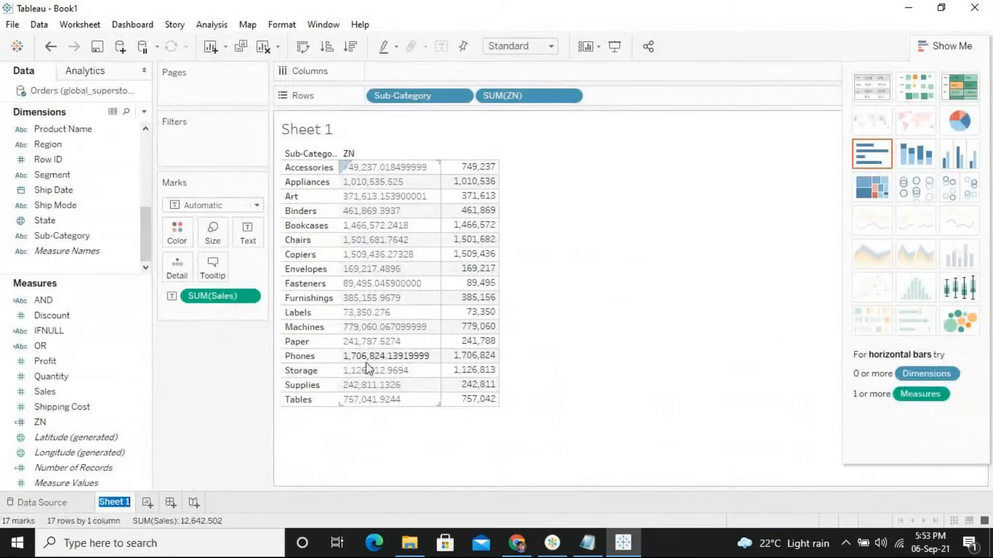
pyautogui.click(605, 409)
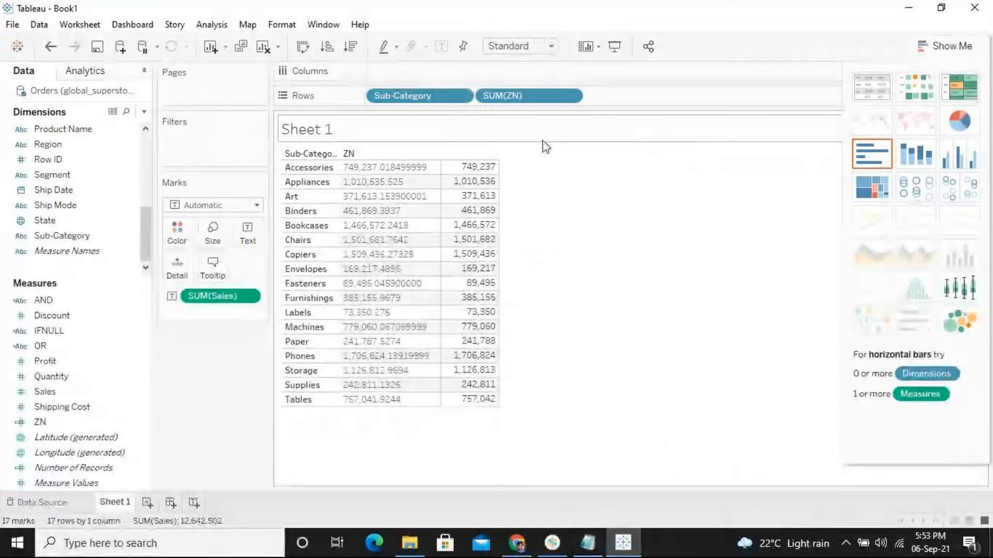
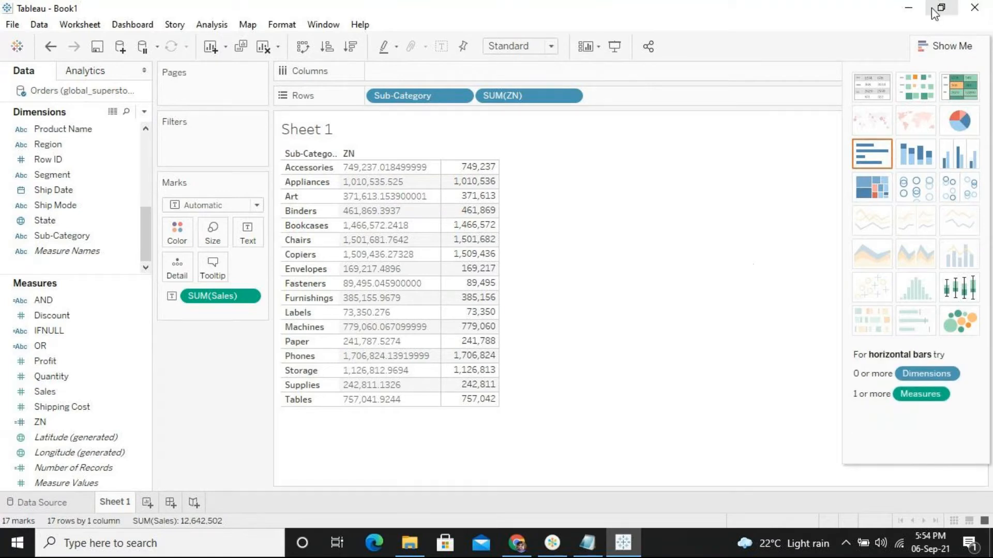
# Minimize Tableau and look through the Desktop files in File Explorer, including Sales 2016 and Products 2016.
pyautogui.click(908, 7)
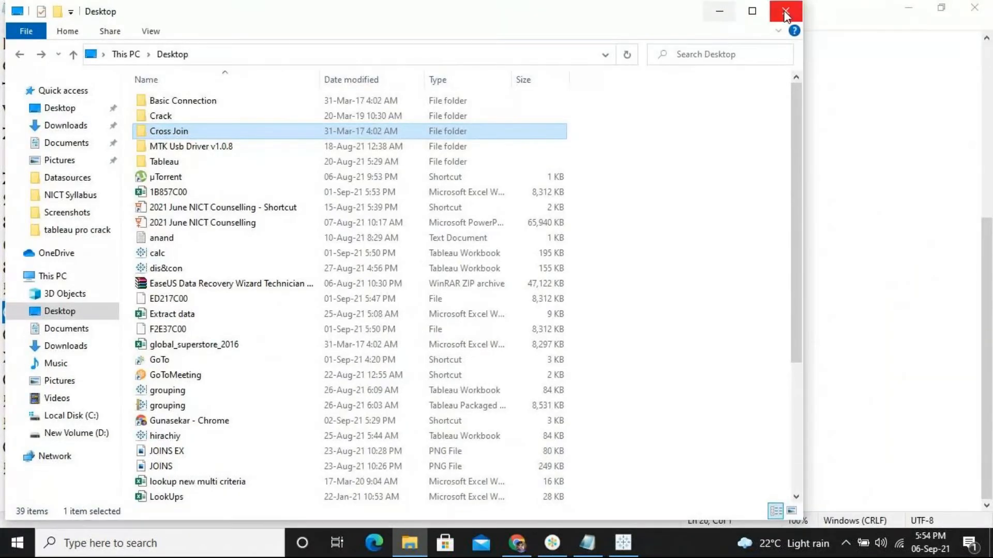
pyautogui.click(234, 450)
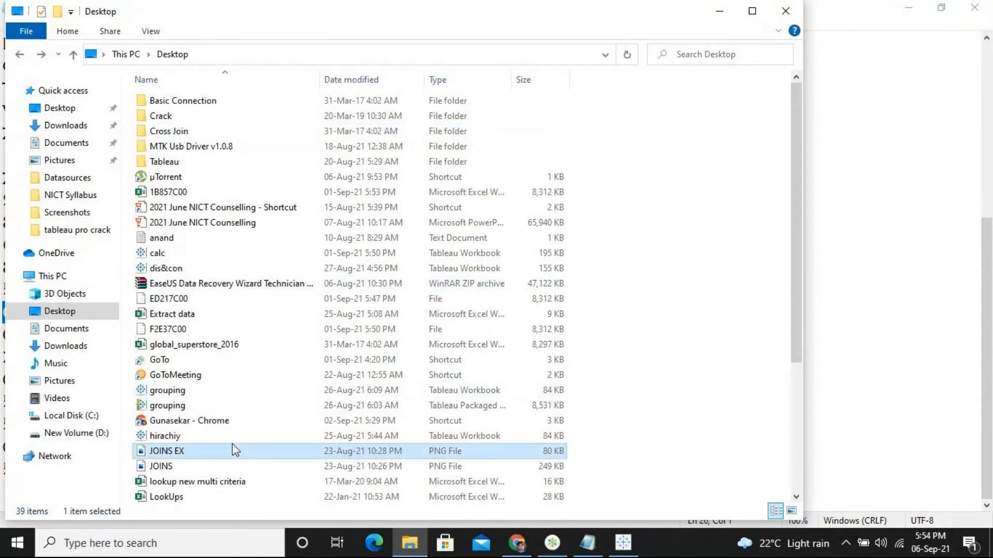
pyautogui.click(799, 448)
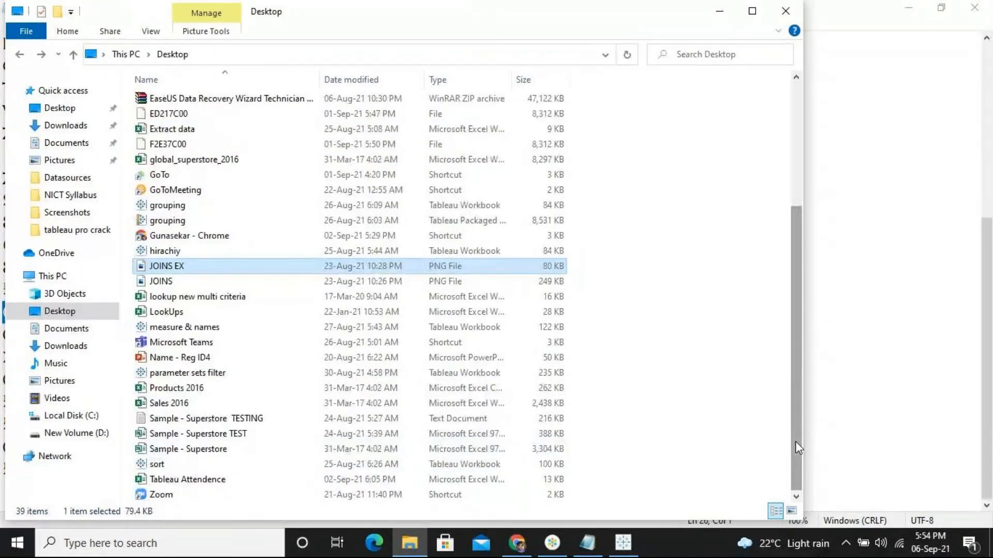
pyautogui.click(233, 402)
pyautogui.click(248, 388)
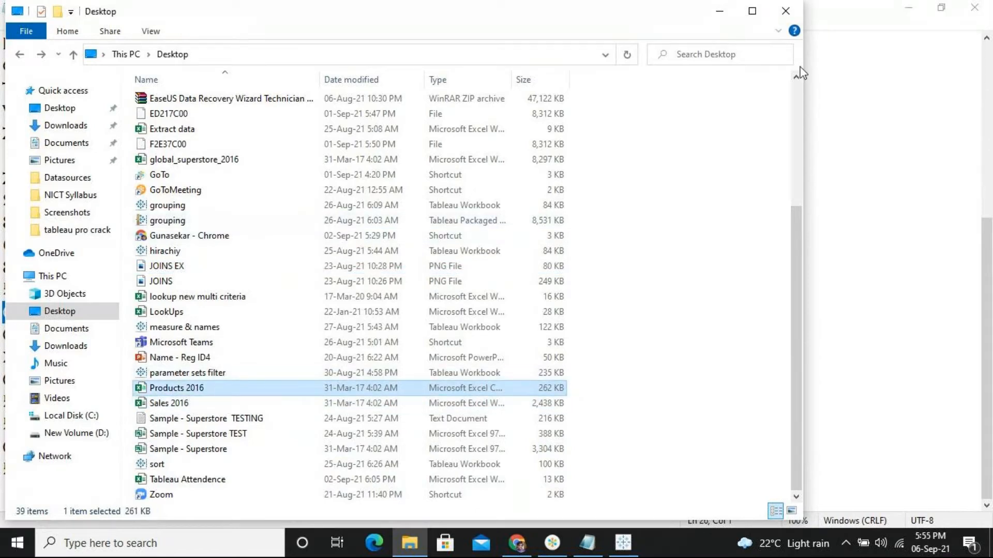
# Close File Explorer and the untitled Notepad file, discarding the notes.
pyautogui.click(796, 8)
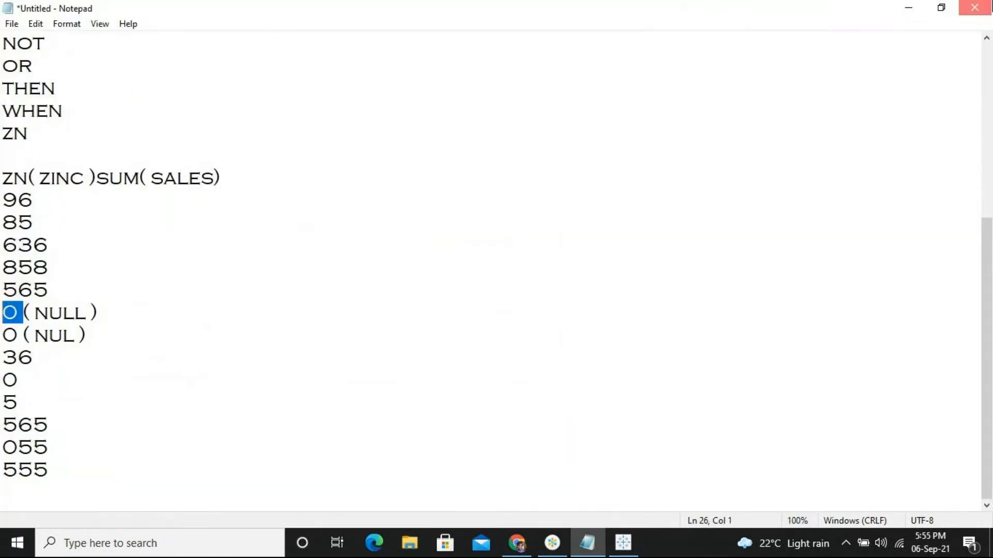
pyautogui.click(974, 7)
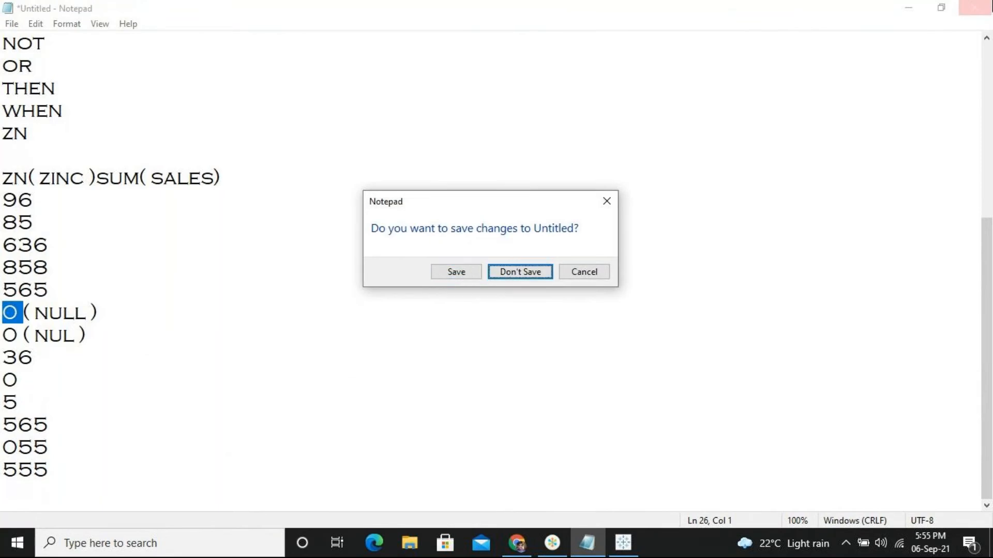
pyautogui.click(520, 272)
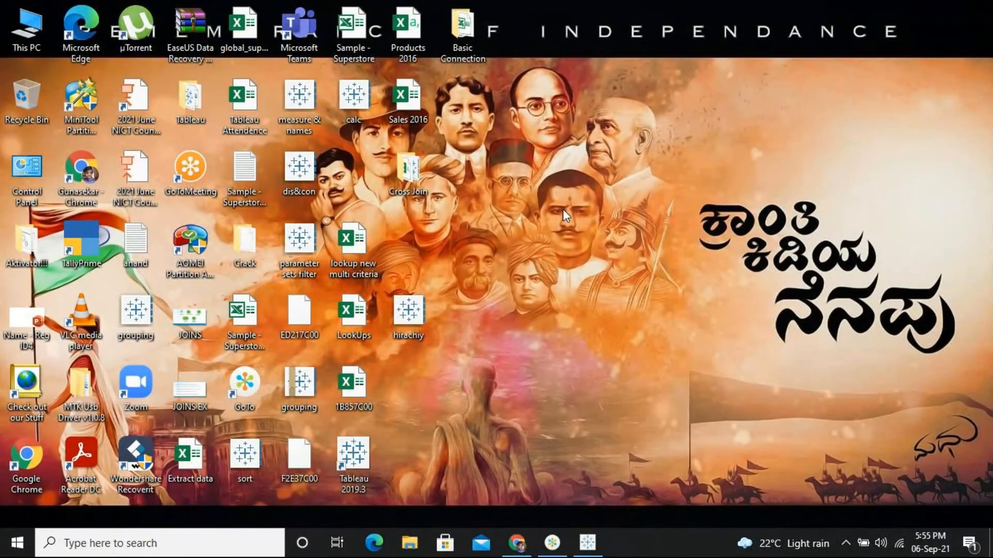
# Open the Tableau Attendence workbook from the desktop in Excel and dismiss the Office activation wizard.
pyautogui.click(246, 130)
pyautogui.doubleClick(246, 129)
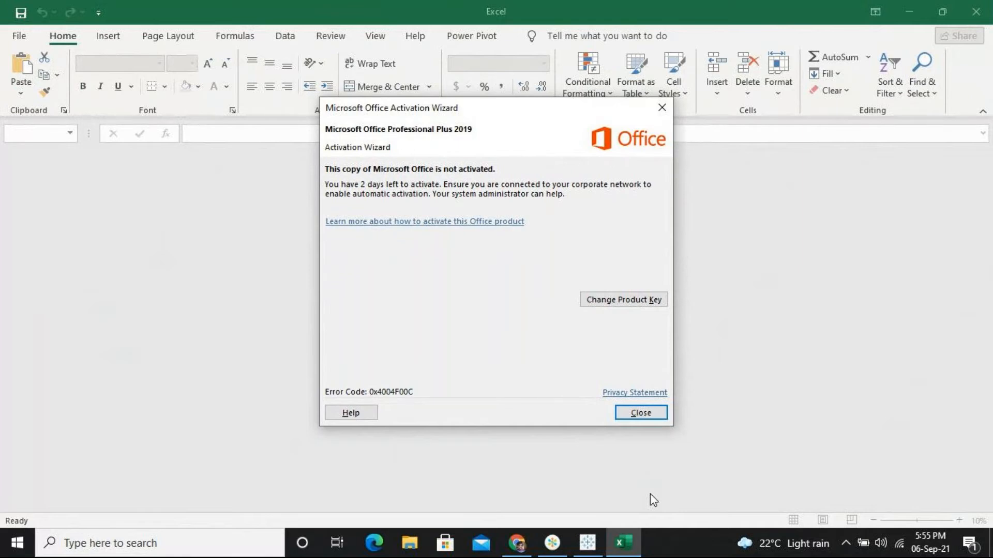
pyautogui.click(650, 421)
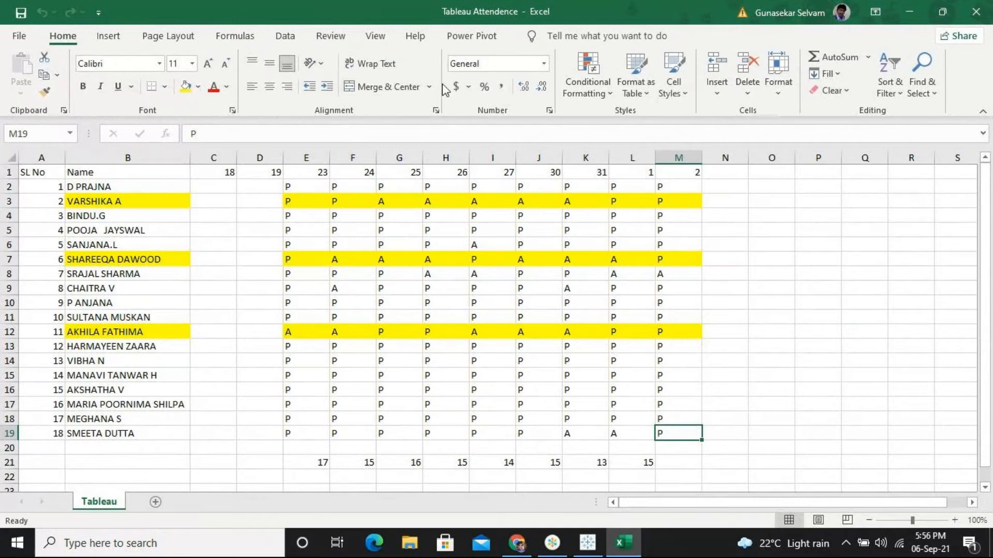
# Check the system calendar for Friday's date and enter 3 as the date heading in cell N1.
pyautogui.press('Up')
pyautogui.press('Up')
pyautogui.press('Up')
pyautogui.press('Up')
pyautogui.press('Up')
pyautogui.press('Up')
pyautogui.press('Up')
pyautogui.press('Up')
pyautogui.press('Up')
pyautogui.press('Up')
pyautogui.press('Up')
pyautogui.press('Up')
pyautogui.press('Up')
pyautogui.press('Up')
pyautogui.press('Up')
pyautogui.press('Up')
pyautogui.press('Up')
pyautogui.press('Up')
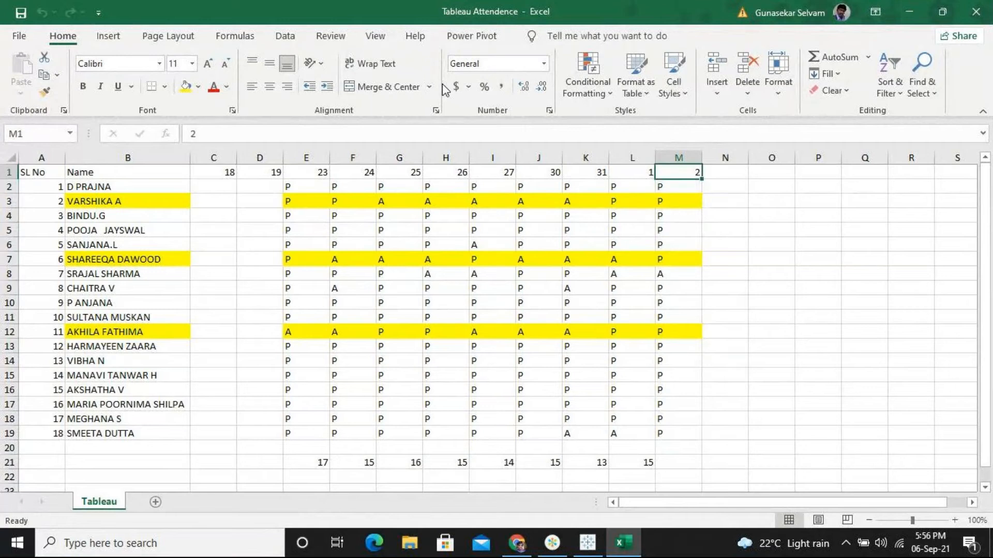
pyautogui.press('Right')
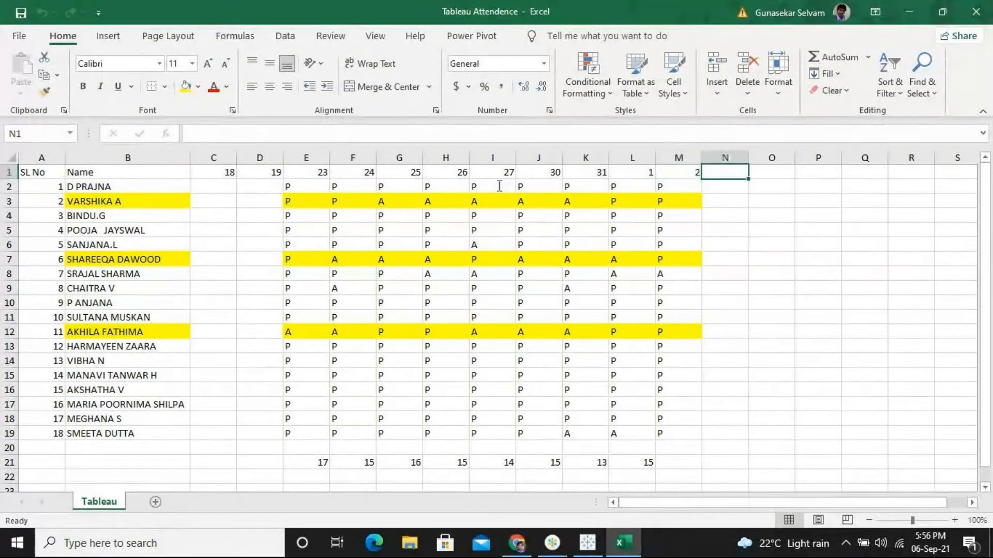
pyautogui.click(916, 550)
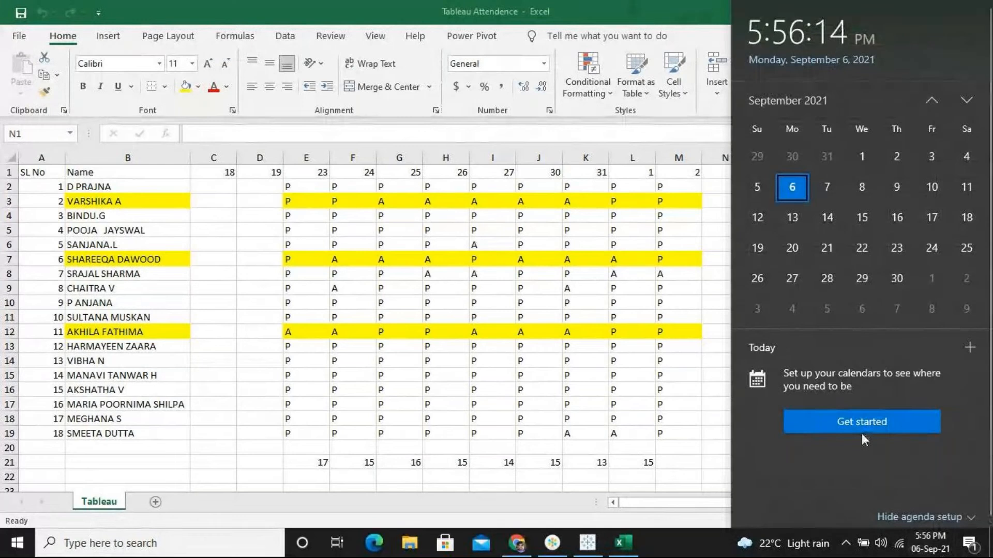
pyautogui.click(930, 162)
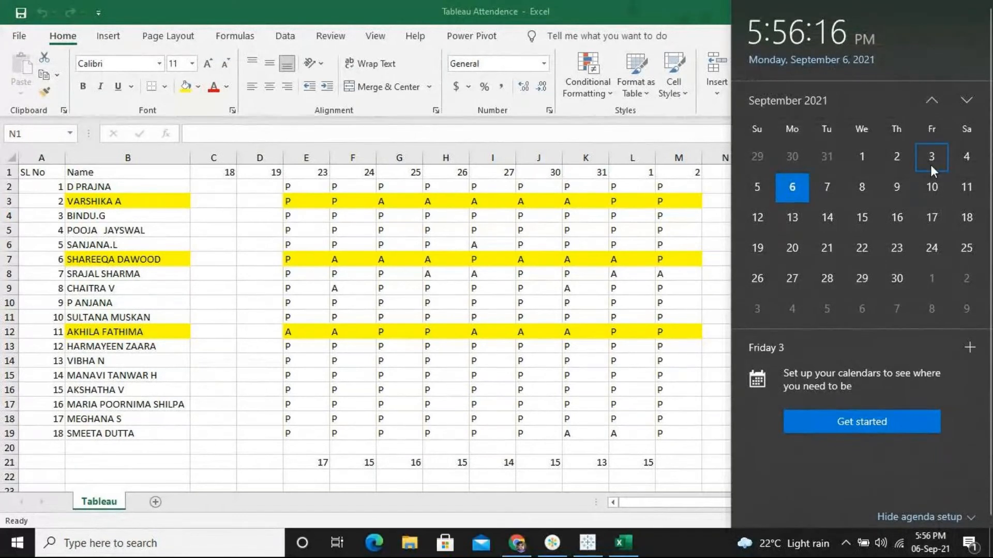
pyautogui.click(722, 175)
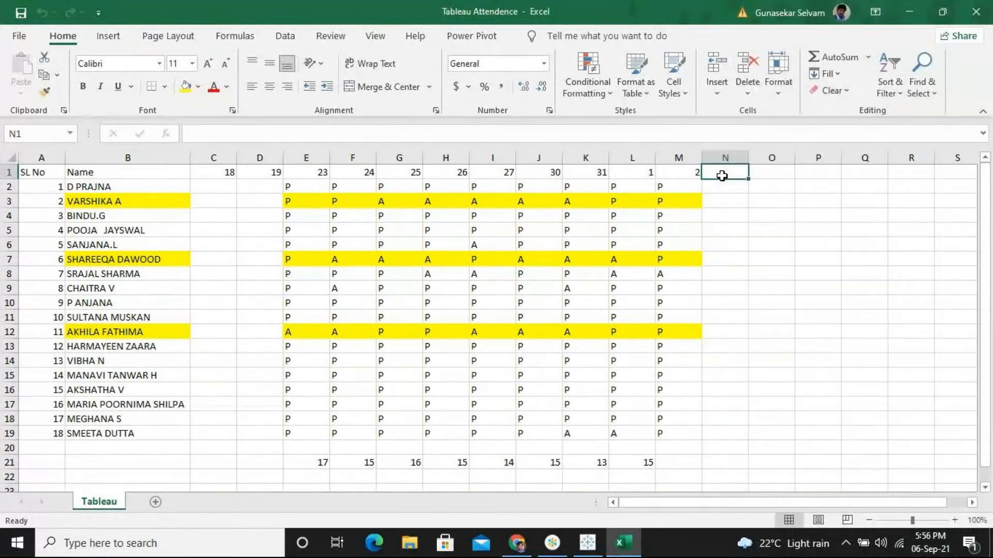
pyautogui.doubleClick(722, 175)
pyautogui.write('3')
pyautogui.click(760, 173)
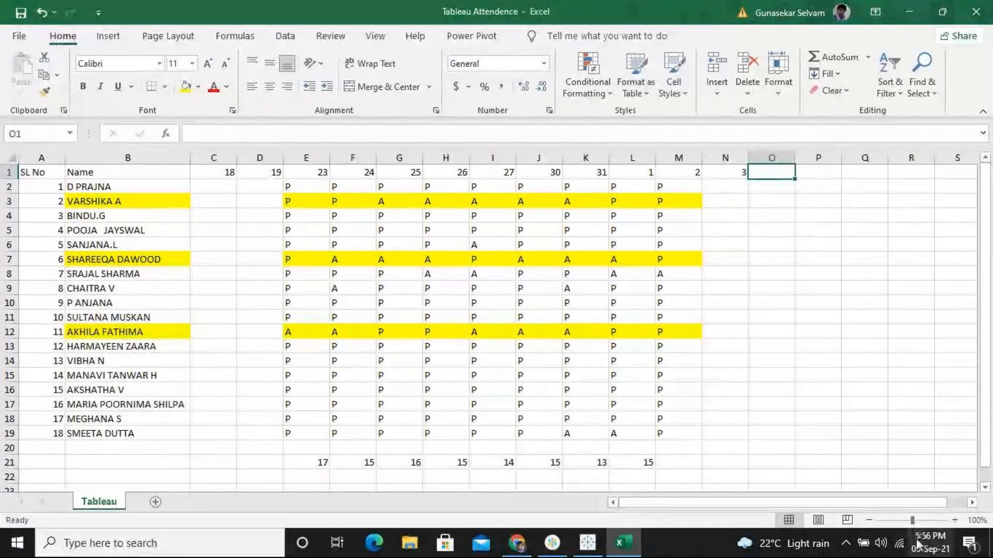
# Check today's date in the system calendar and enter 6 as the date heading in cell O1.
pyautogui.moveTo(916, 539)
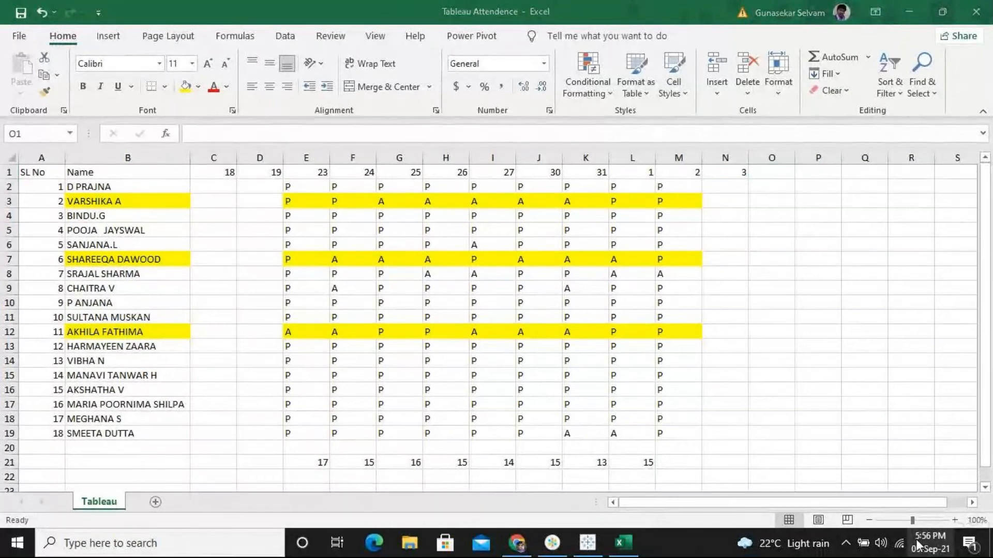
pyautogui.click(916, 539)
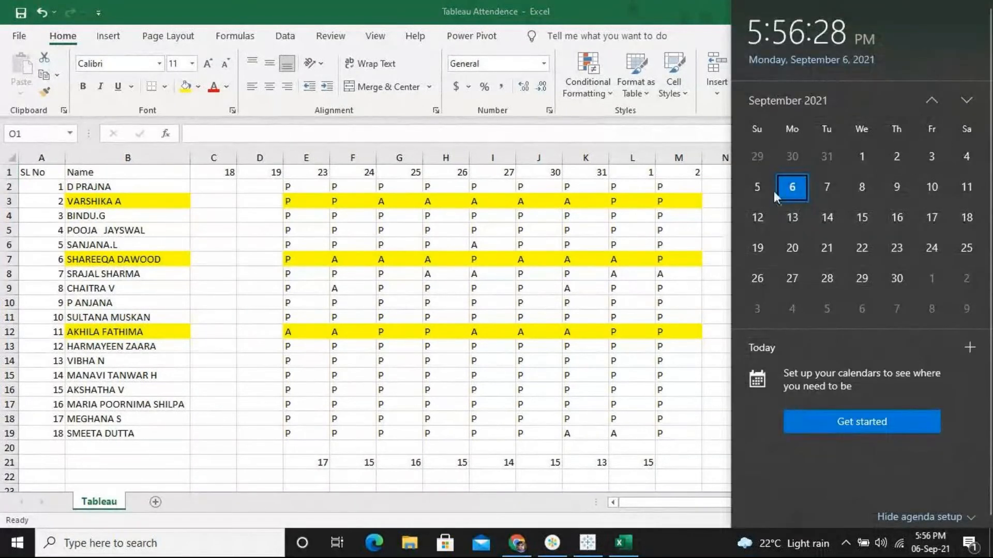
pyautogui.click(706, 182)
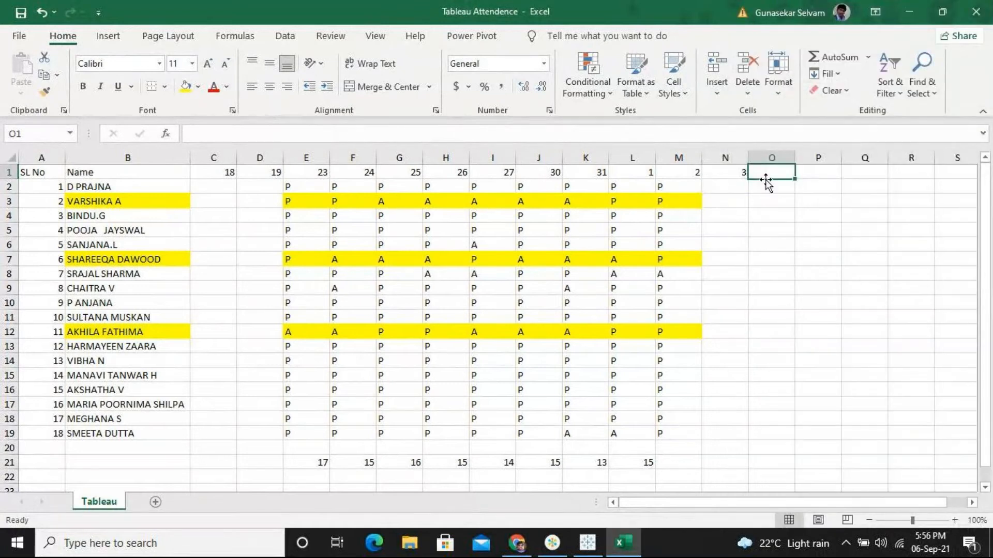
pyautogui.write('6')
pyautogui.press('Return')
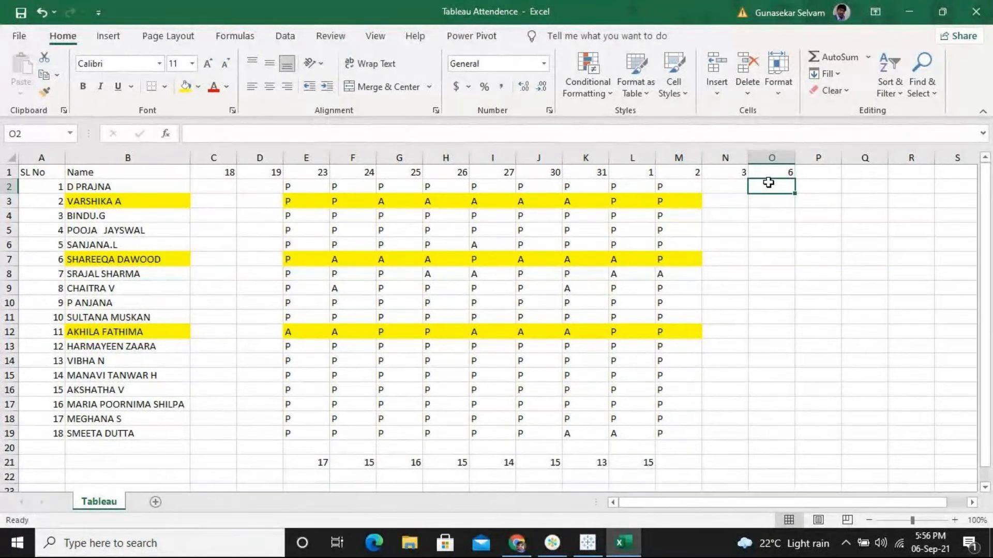
# Record attendance for the first two students under date 6: P in O2 and A in O3.
pyautogui.write('p')
pyautogui.press('BackSpace')
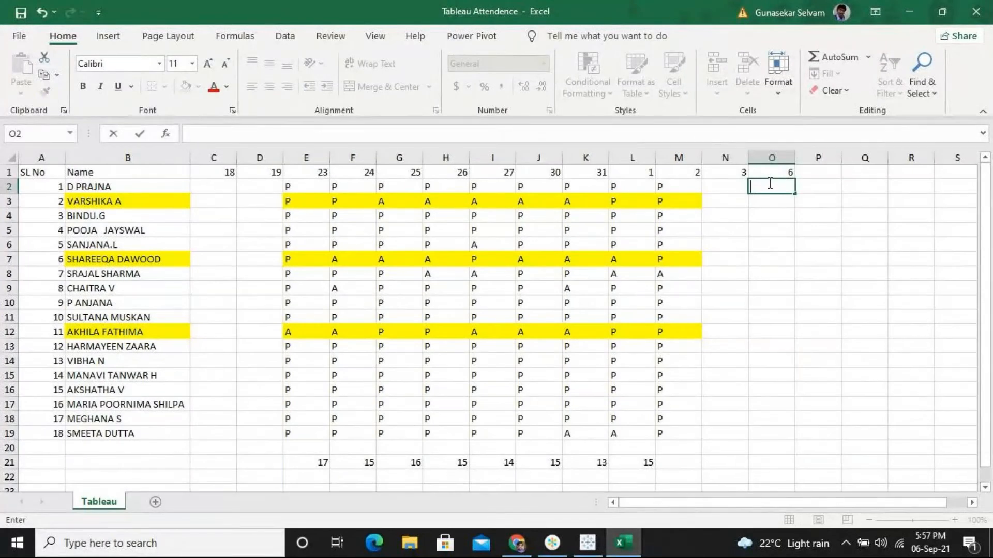
pyautogui.write('p')
pyautogui.press('Return')
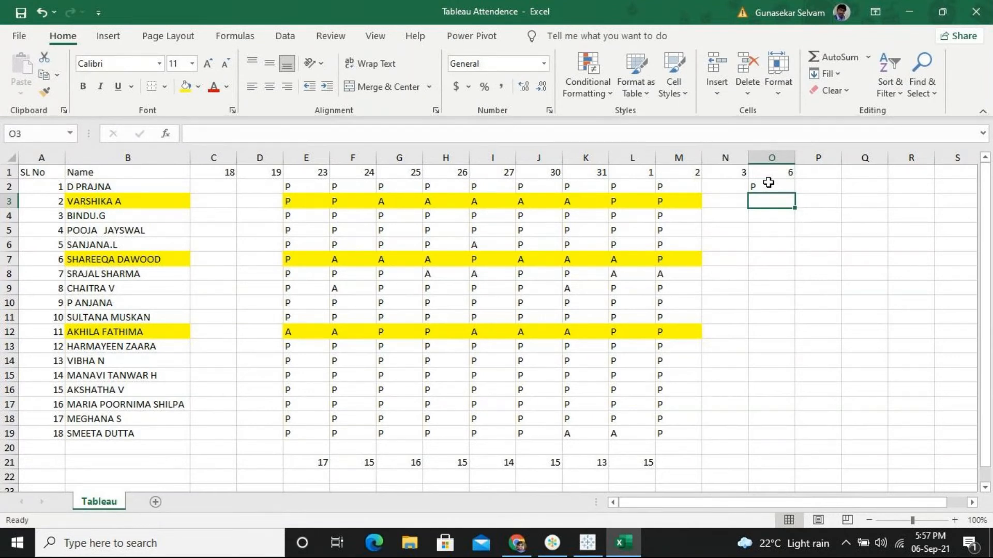
pyautogui.write('A')
pyautogui.press('Return')
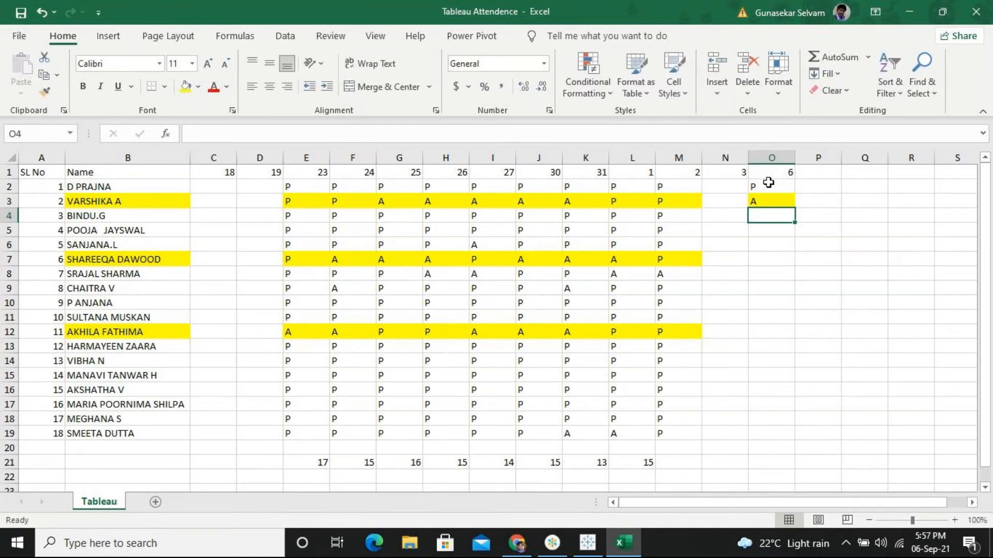
# Record attendance for students 3 to 7 under date 6: P in O4 to O7 and A in O8.
pyautogui.write('P')
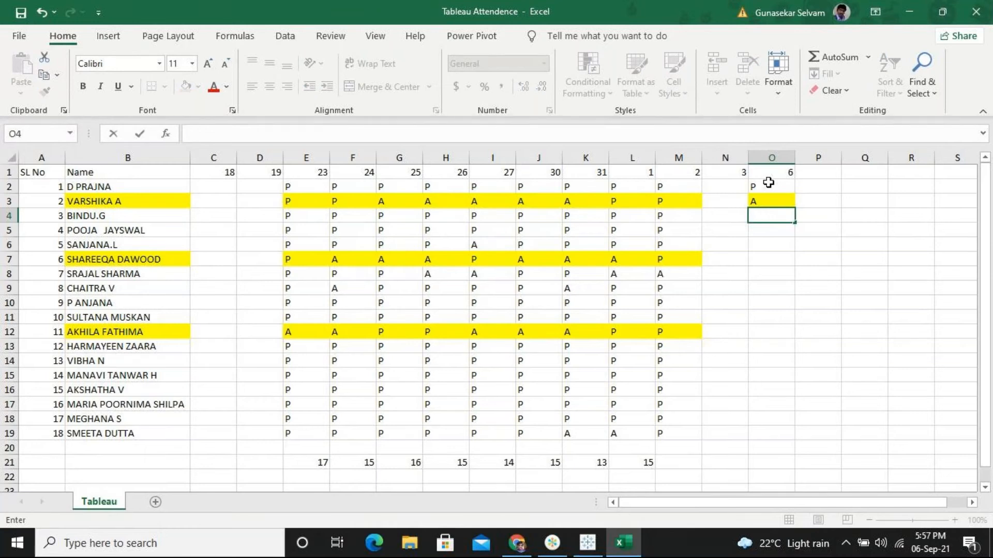
pyautogui.press('Return')
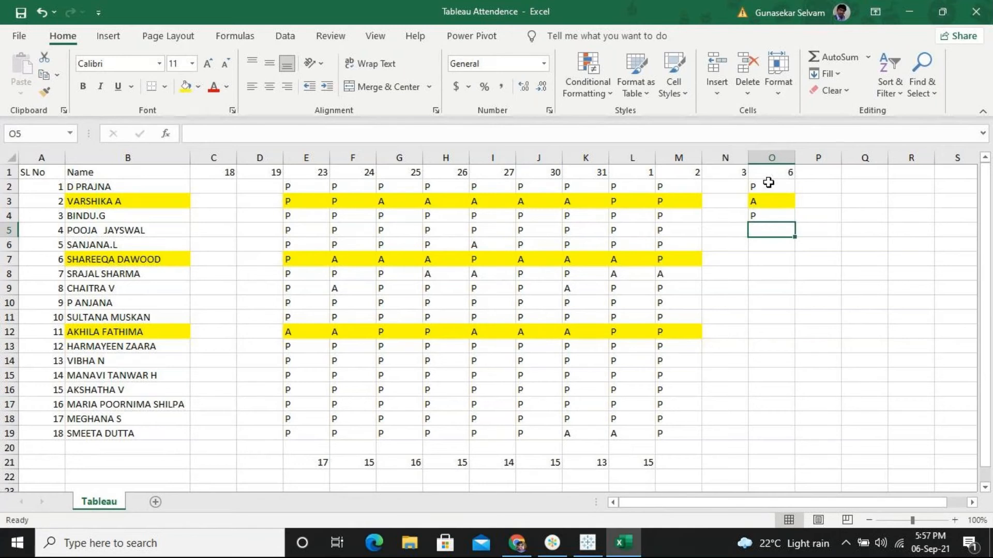
pyautogui.write('P')
pyautogui.press('Return')
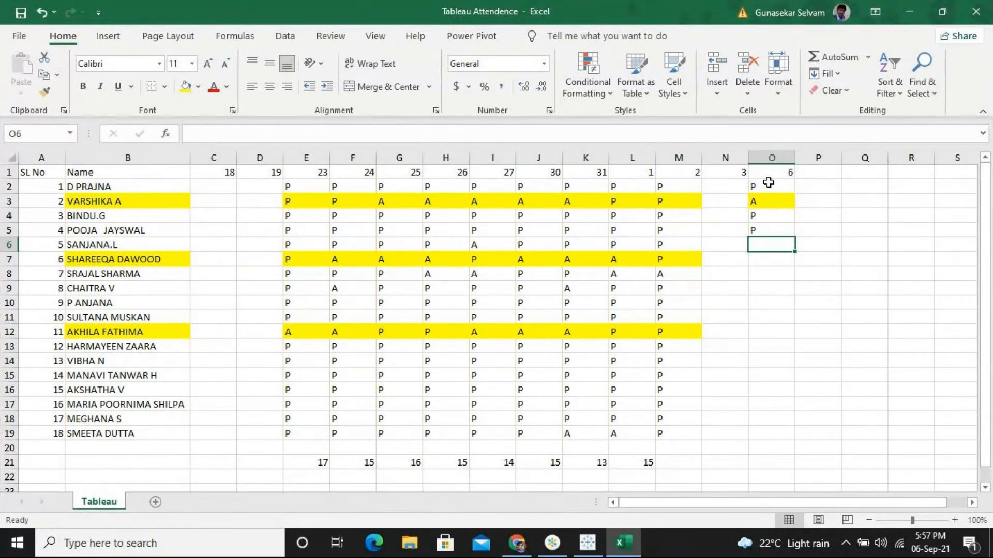
pyautogui.write('P')
pyautogui.press('Return')
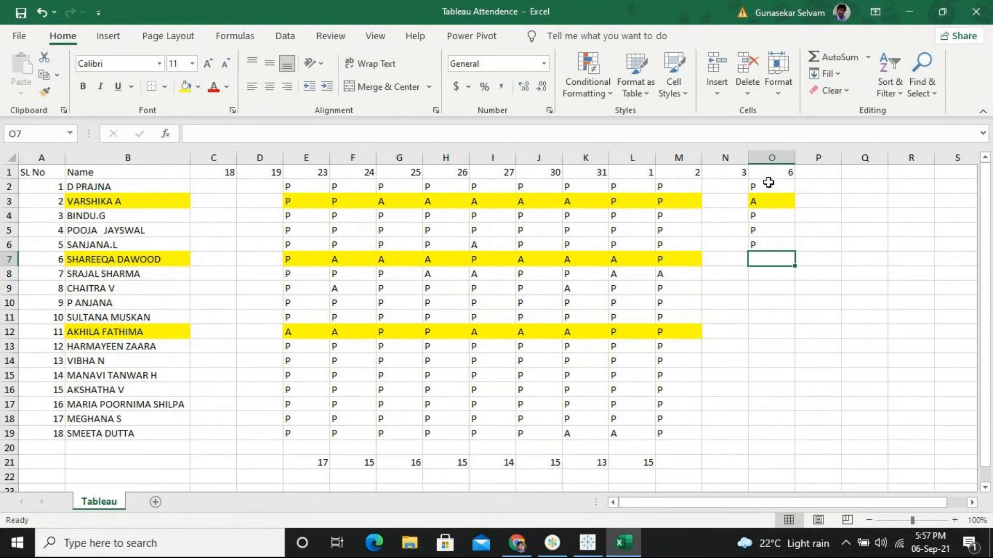
pyautogui.write('P')
pyautogui.press('Return')
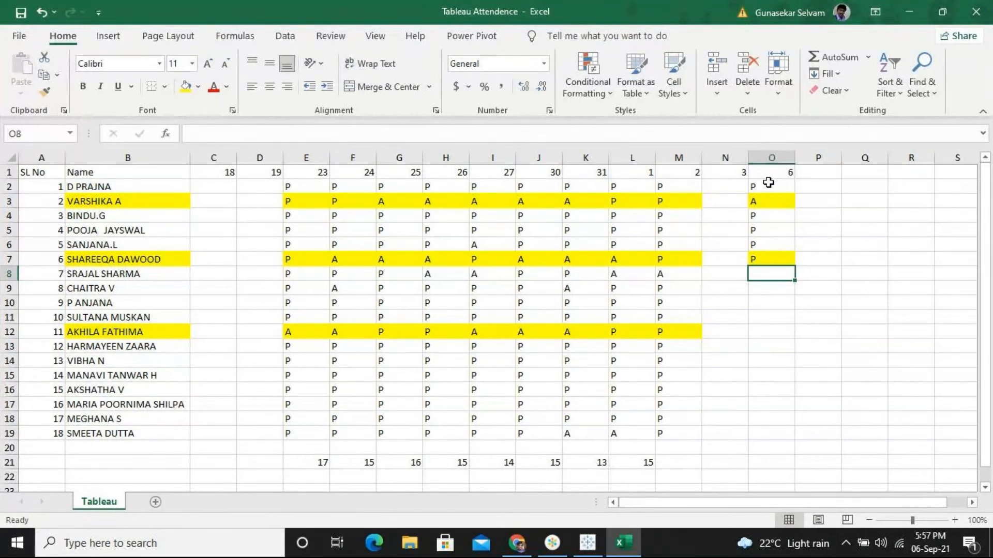
pyautogui.write('A')
pyautogui.press('Return')
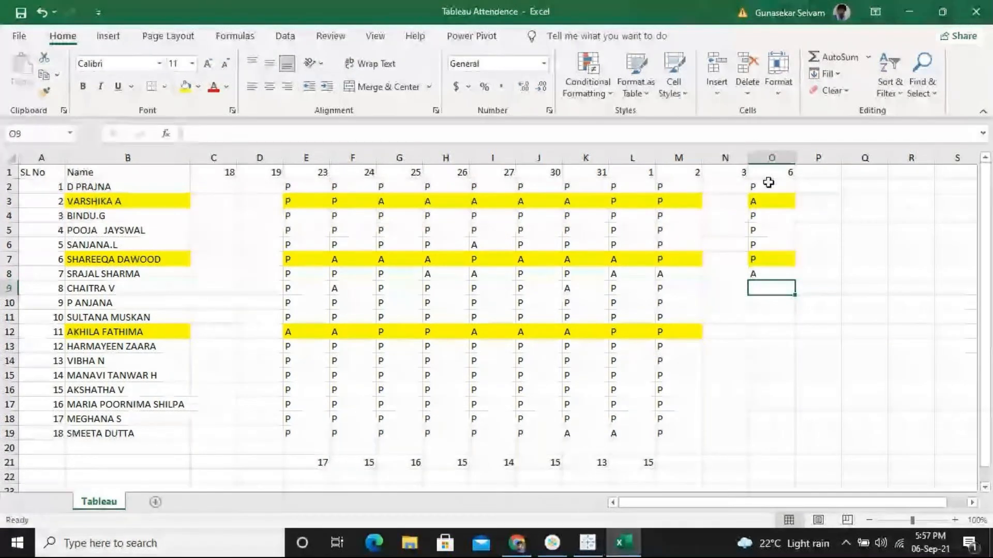
# Mark students 8 to 13 as present under date 6 with P in cells O9 to O14.
pyautogui.write('P')
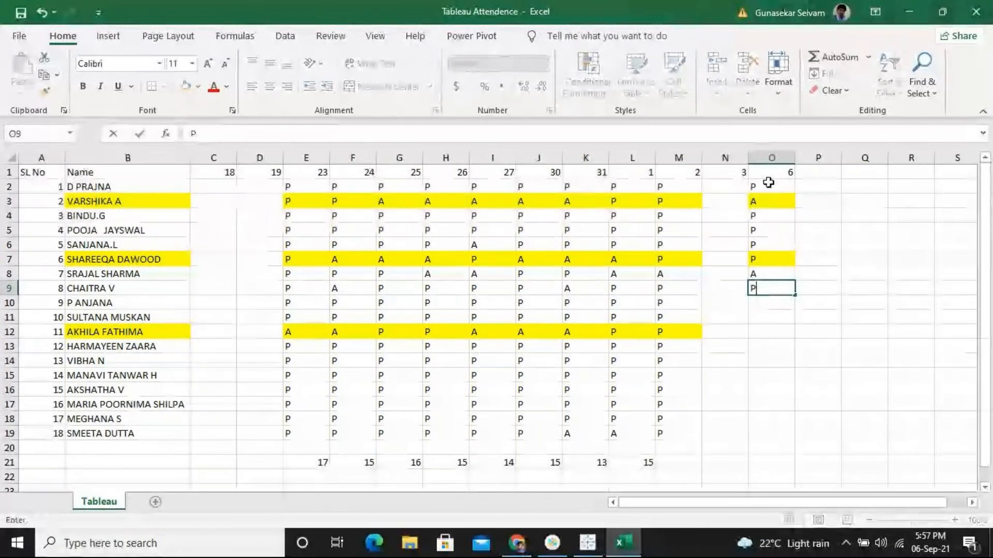
pyautogui.press('Return')
pyautogui.write('P')
pyautogui.press('Return')
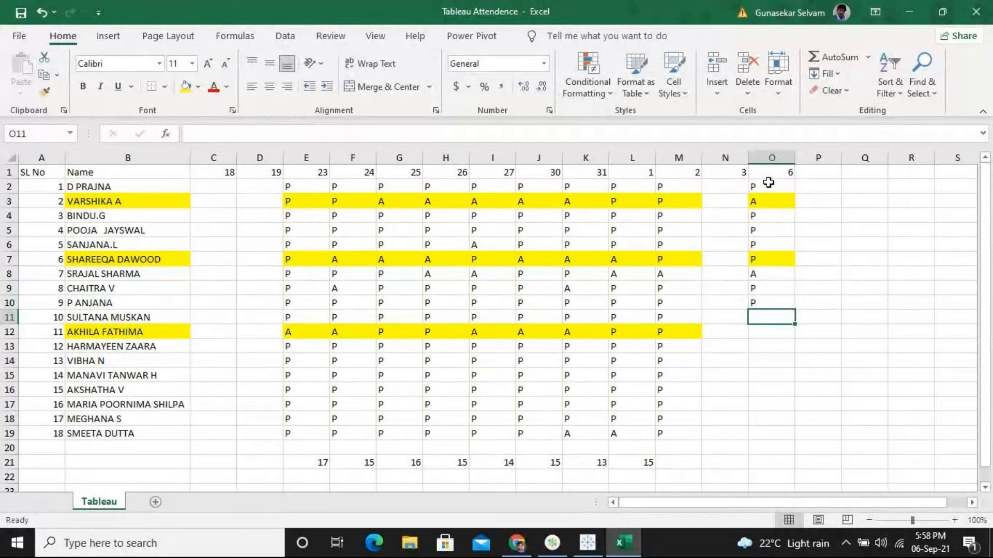
pyautogui.write('P')
pyautogui.press('Return')
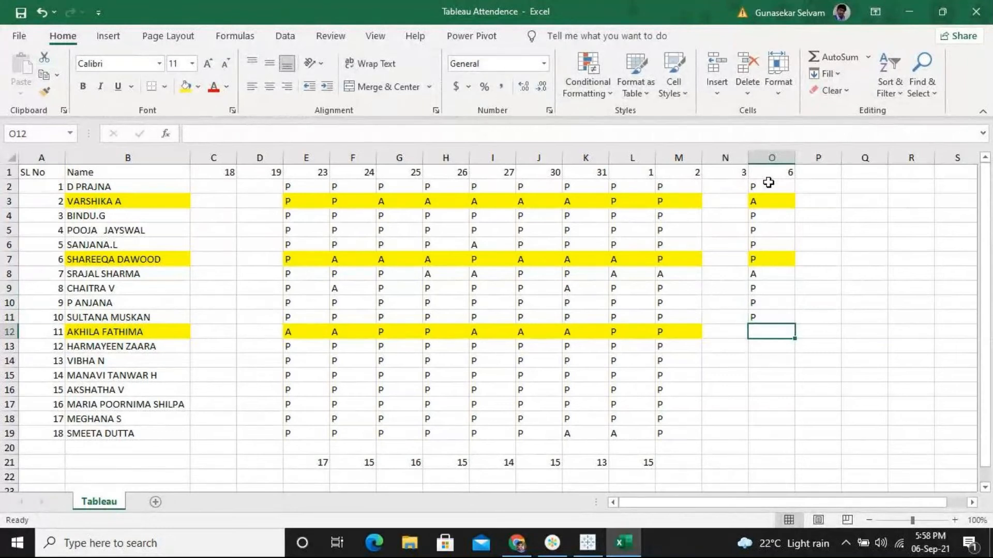
pyautogui.write('P')
pyautogui.press('Return')
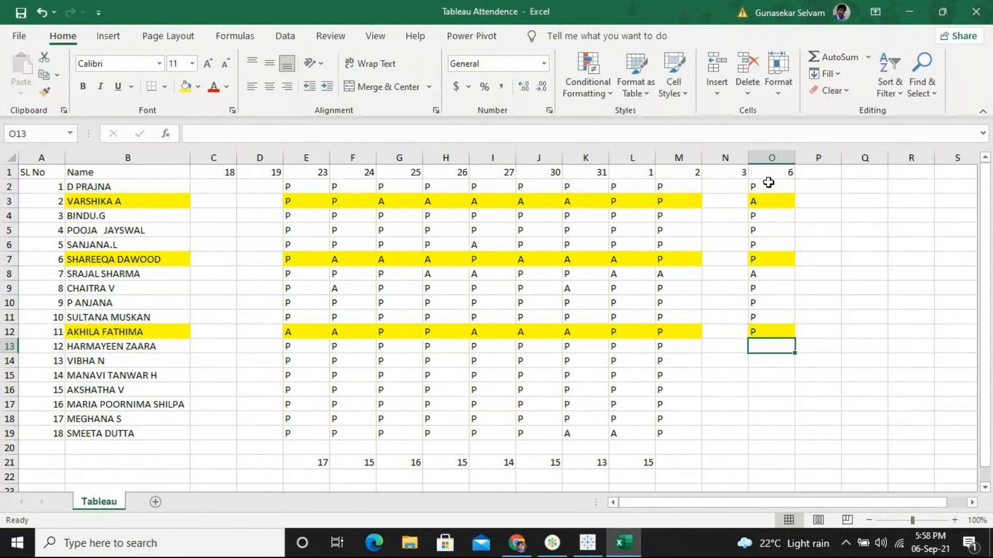
pyautogui.write('P')
pyautogui.press('Return')
pyautogui.write('P')
pyautogui.press('Return')
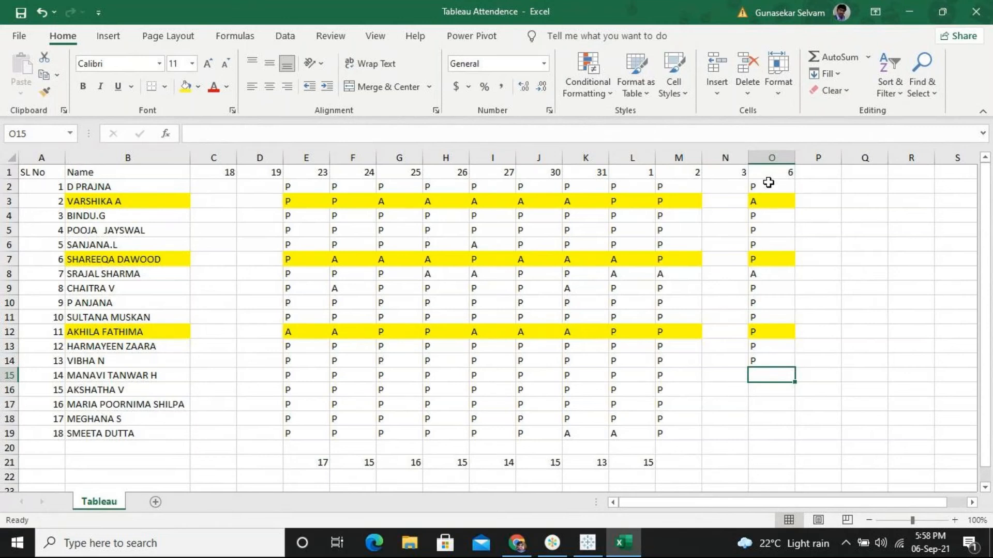
# Mark the last five students as present under date 6 with P in cells O15 to O19.
pyautogui.write('P')
pyautogui.press('Return')
pyautogui.write('P')
pyautogui.press('Return')
pyautogui.write('P')
pyautogui.press('Return')
pyautogui.write('P')
pyautogui.press('Return')
pyautogui.write('P')
pyautogui.press('Return')
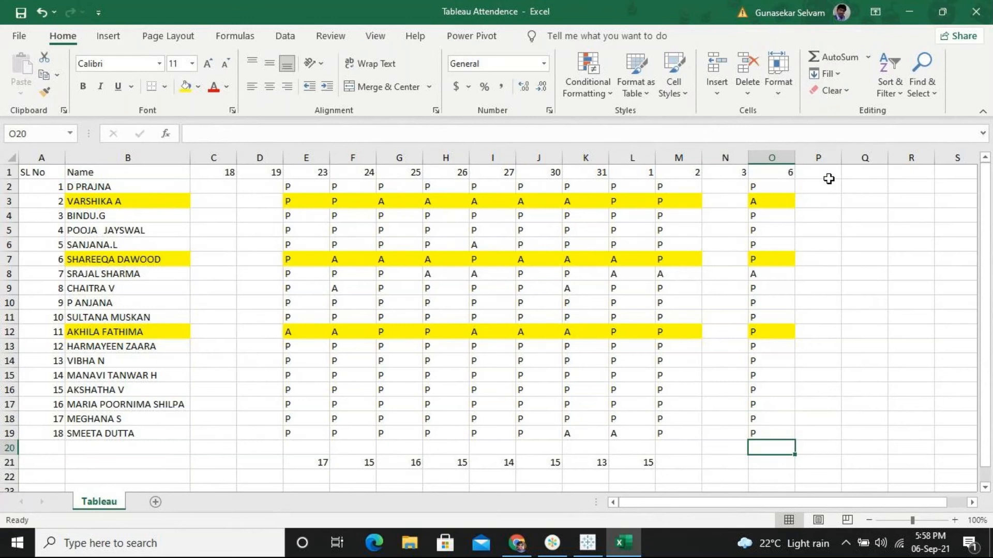
# Fill the COUNTIF attendance formula from L21 across to O21 to total the dates 2, 3 and 6.
pyautogui.moveTo(594, 552)
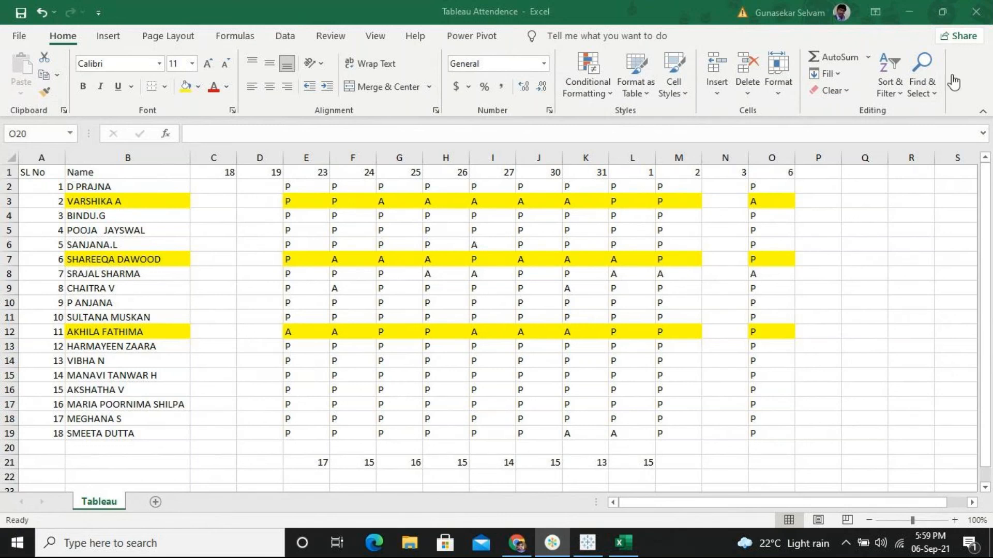
pyautogui.click(910, 13)
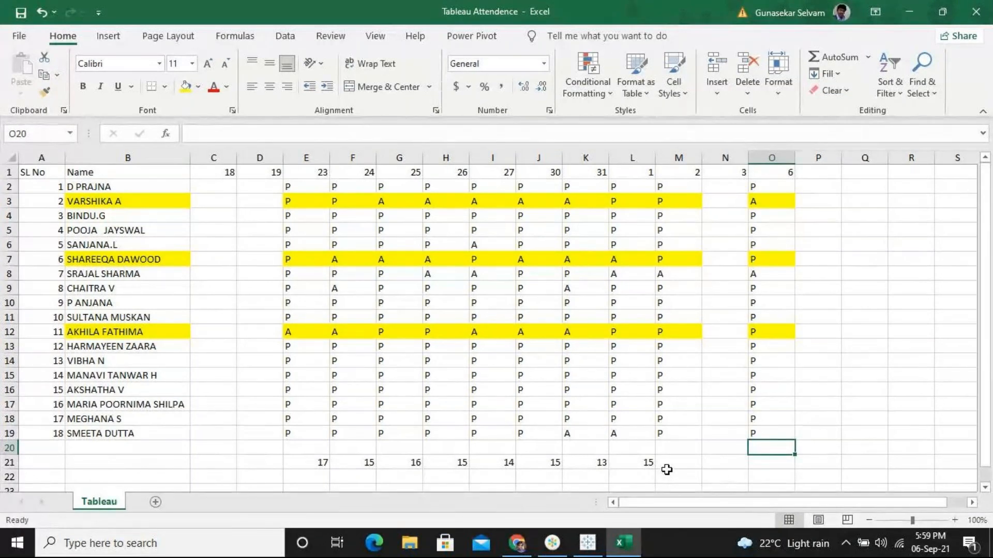
pyautogui.click(649, 464)
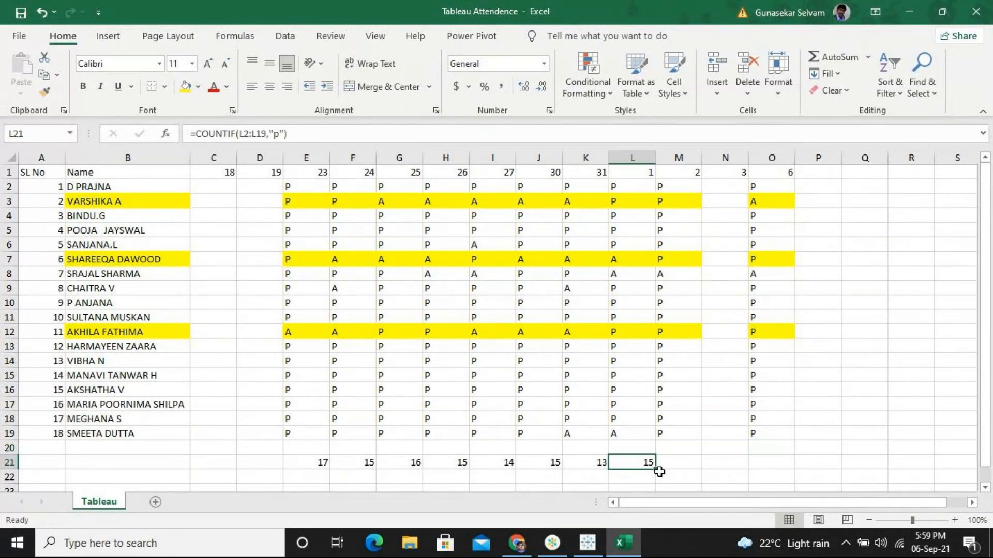
pyautogui.moveTo(656, 466); pyautogui.dragTo(774, 456)
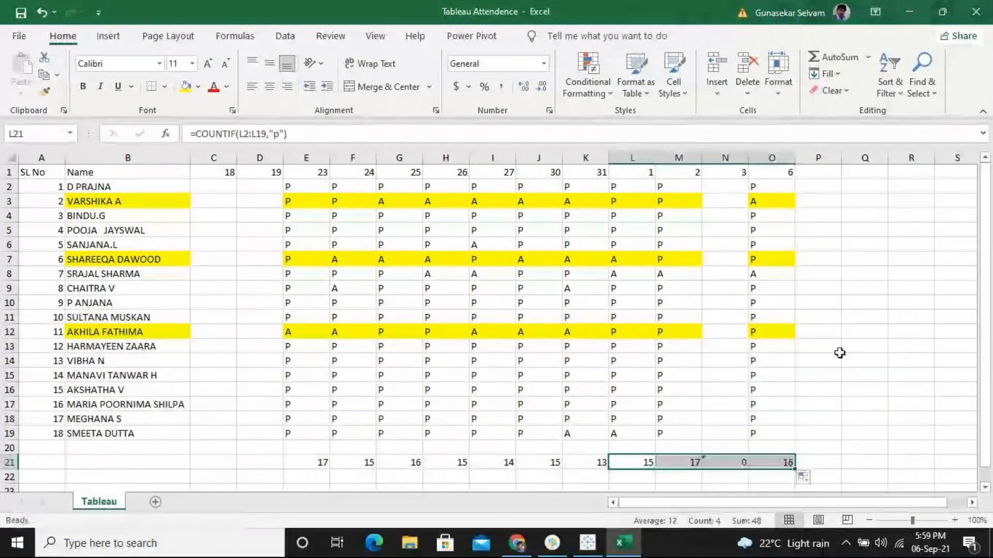
pyautogui.click(685, 373)
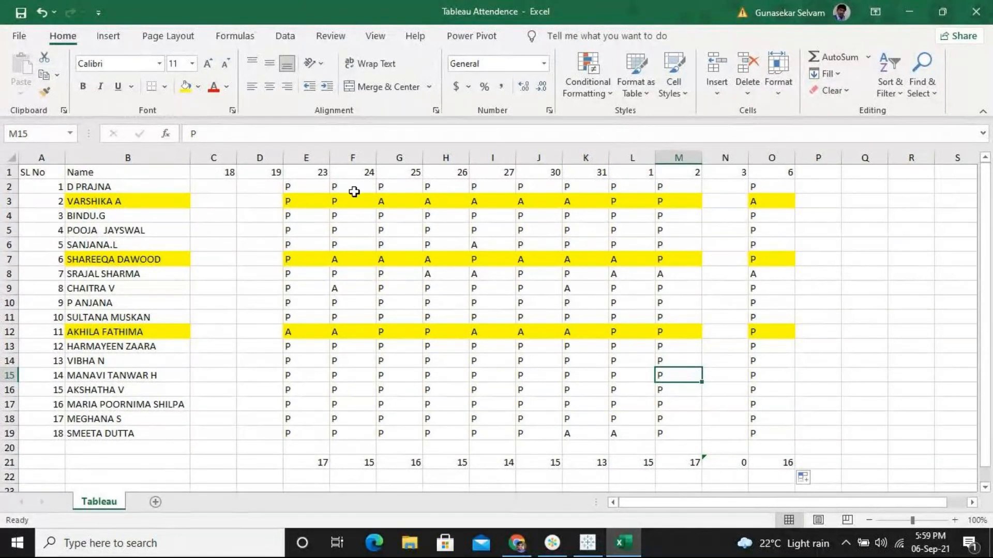
# Change the attendance of students 2 and 7 under date 6 to P in cells O3 and O8.
pyautogui.click(765, 202)
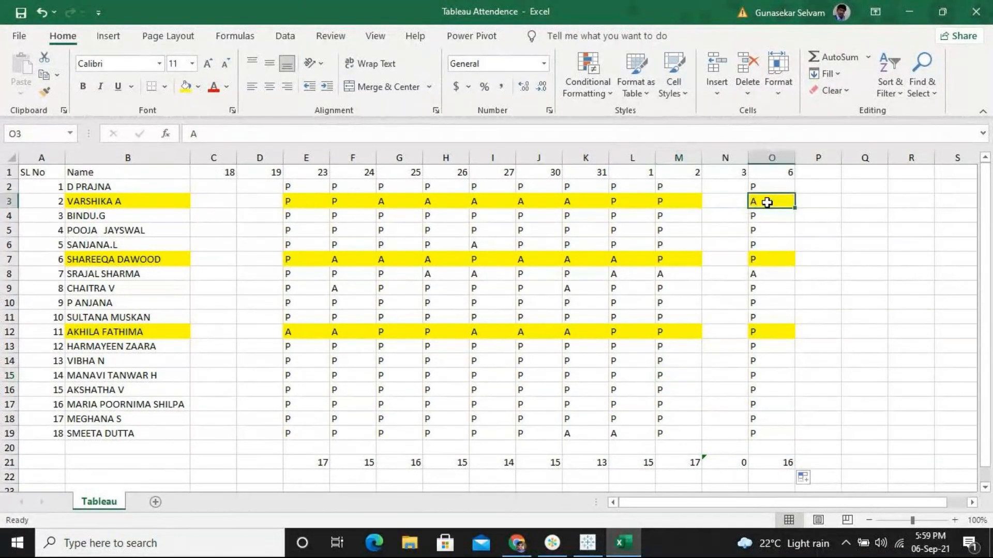
pyautogui.write('P')
pyautogui.press('Return')
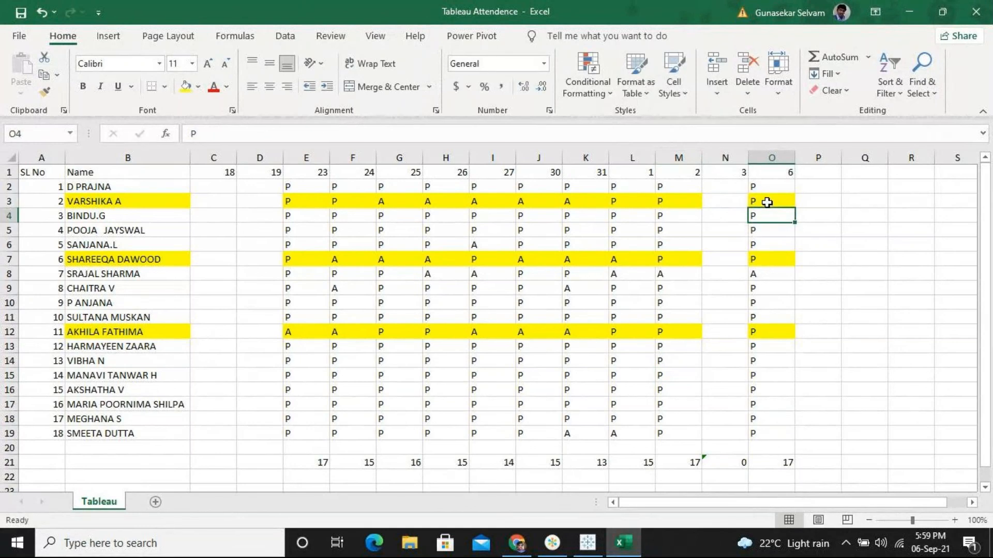
pyautogui.click(763, 276)
pyautogui.write('P')
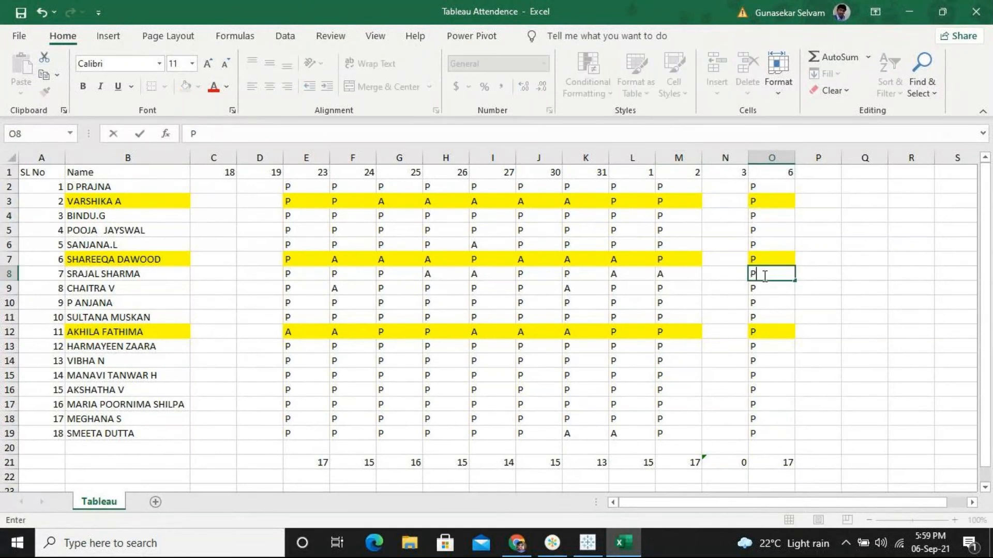
pyautogui.press('Return')
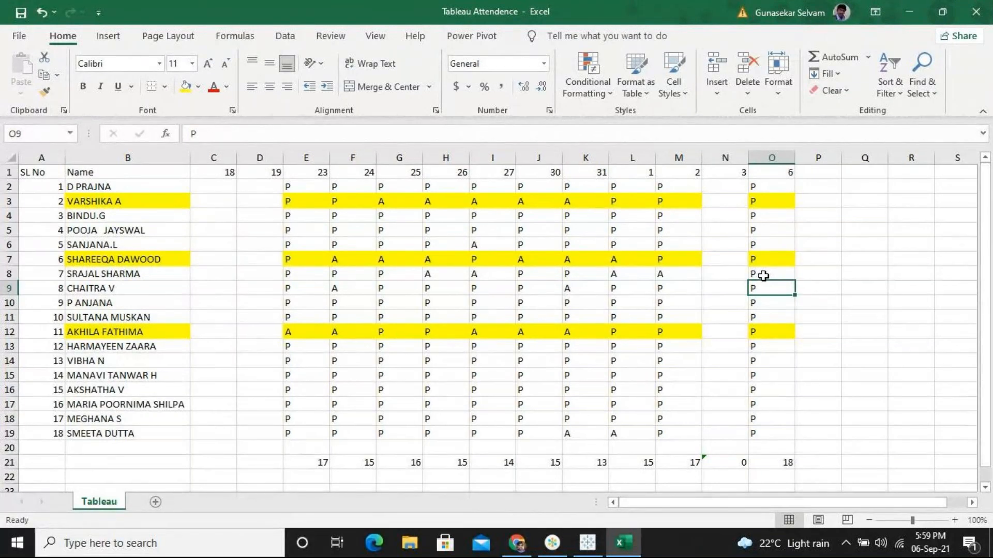
# Check the date 6 attendance formula in O21, then save and close the attendance workbook.
pyautogui.click(783, 461)
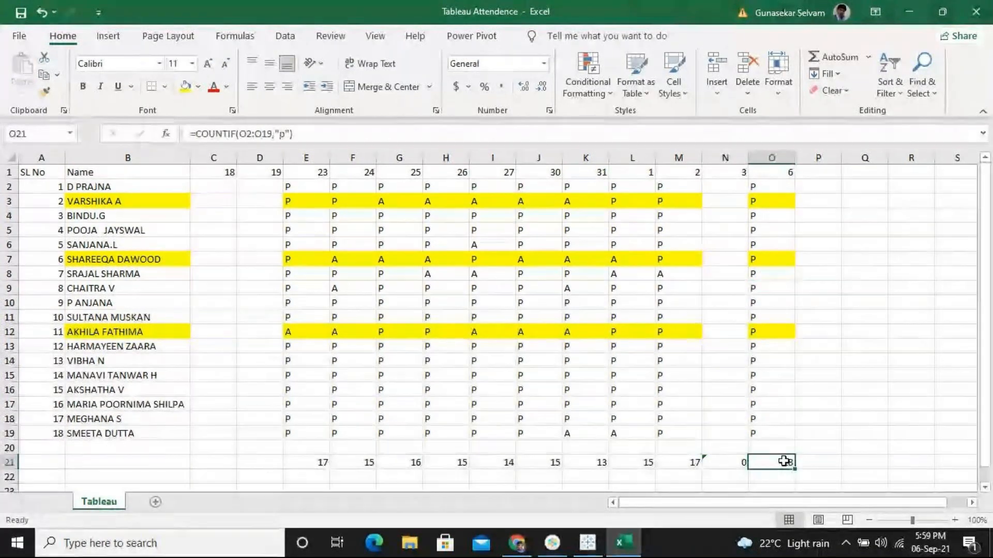
pyautogui.click(21, 14)
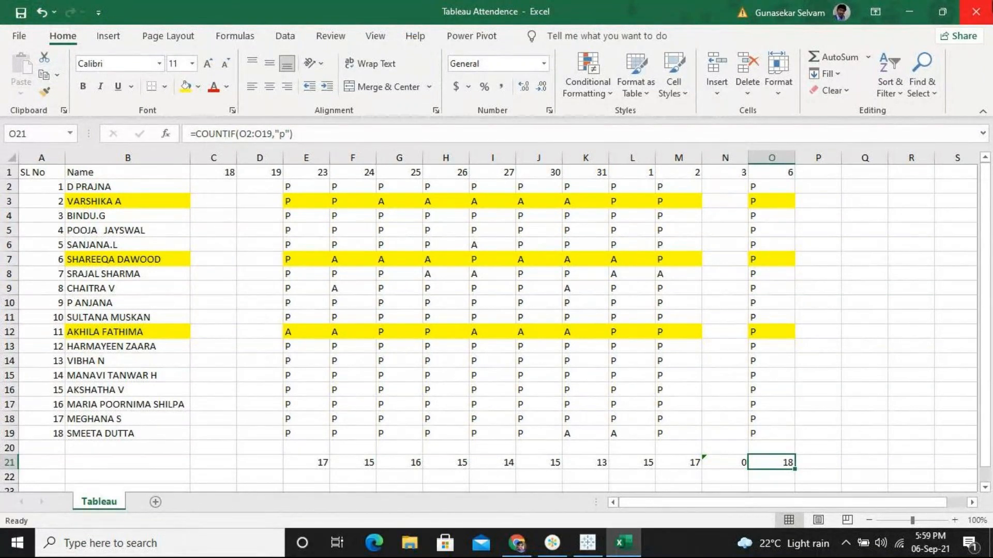
pyautogui.click(976, 11)
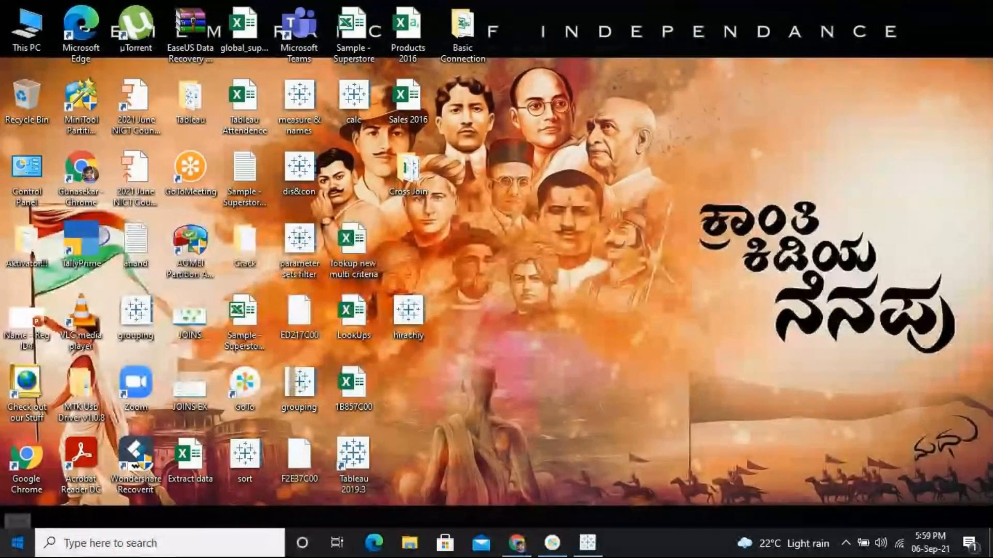
pyautogui.click(18, 543)
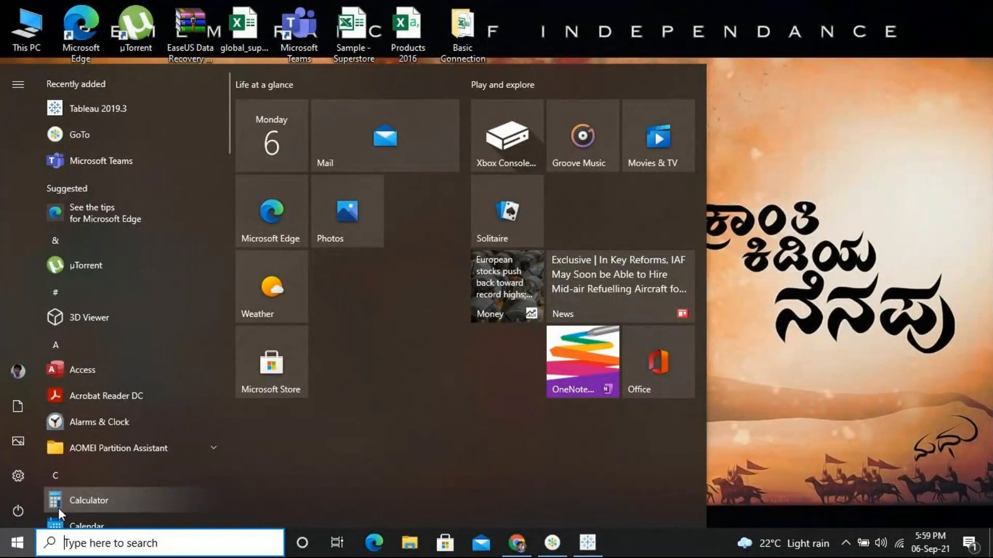
pyautogui.click(724, 366)
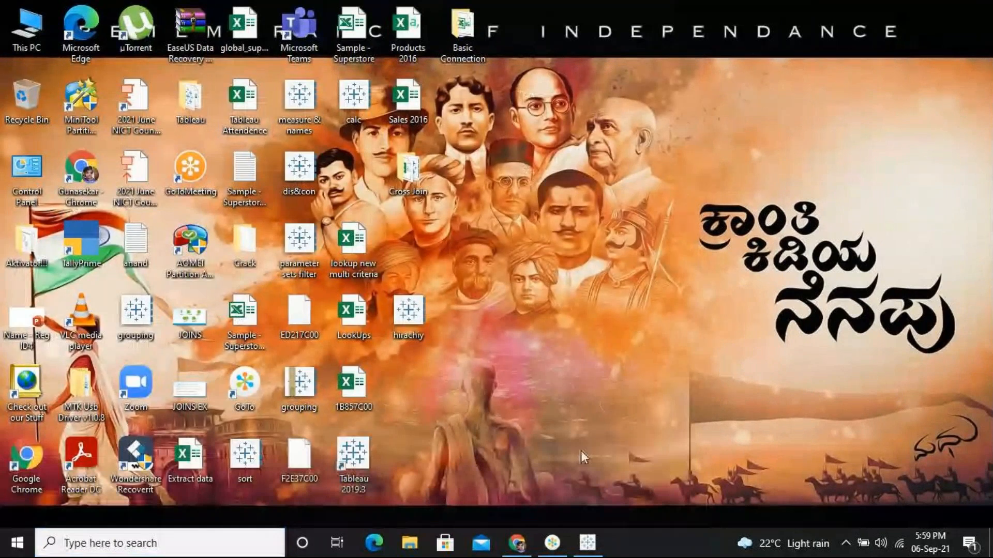